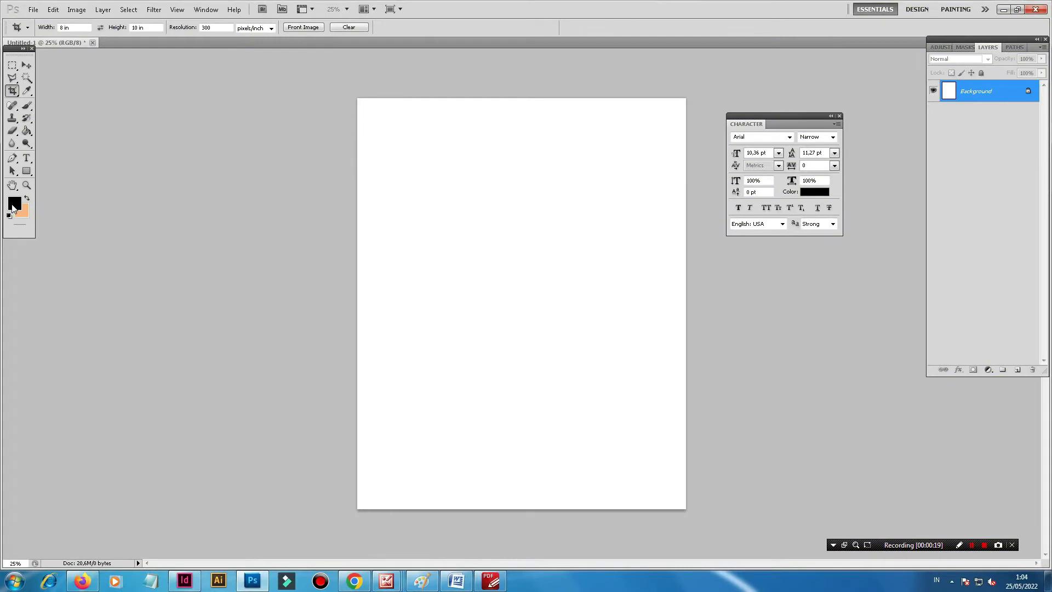
Step: Set the foreground colour to dark maroon #550505
left_click(13, 205)
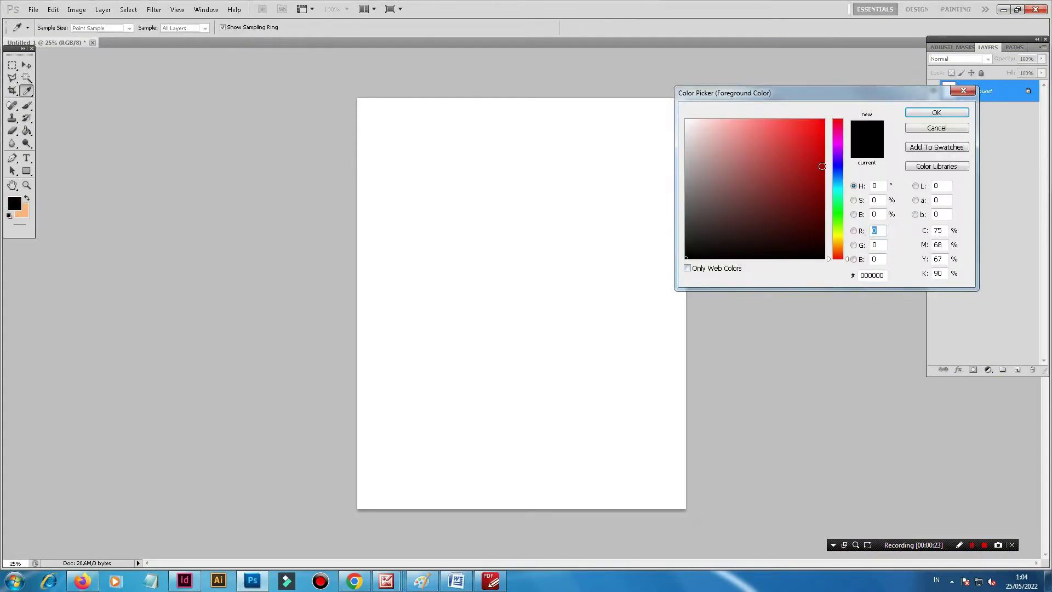
left_click(817, 214)
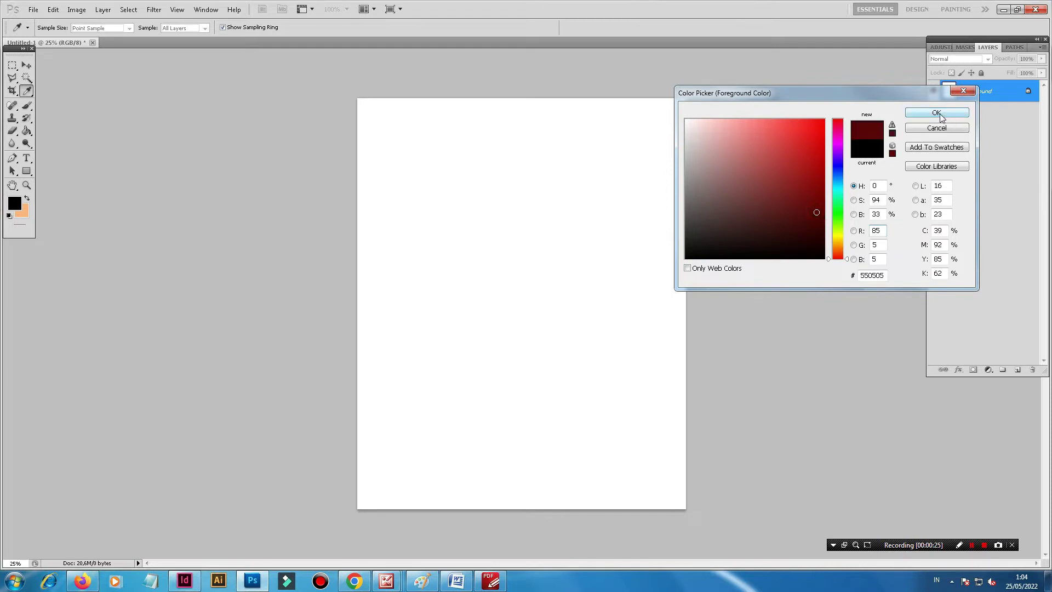
left_click(936, 112)
Step: Draw a closed dome-shaped Pen shape covering the page's lower half
left_click(13, 159)
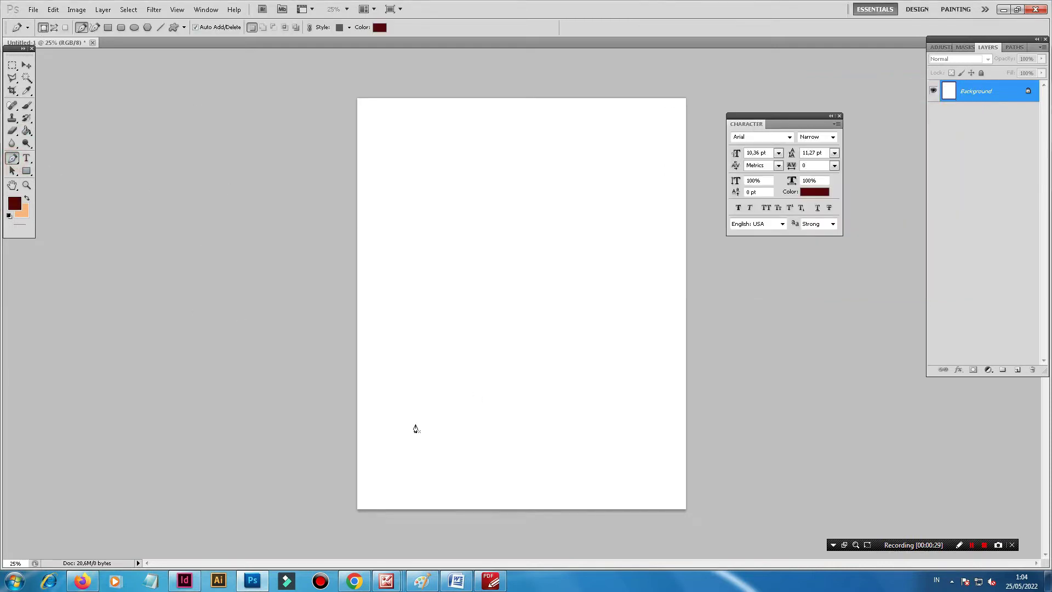
left_click(346, 387)
left_click_drag(521, 261, 639, 258)
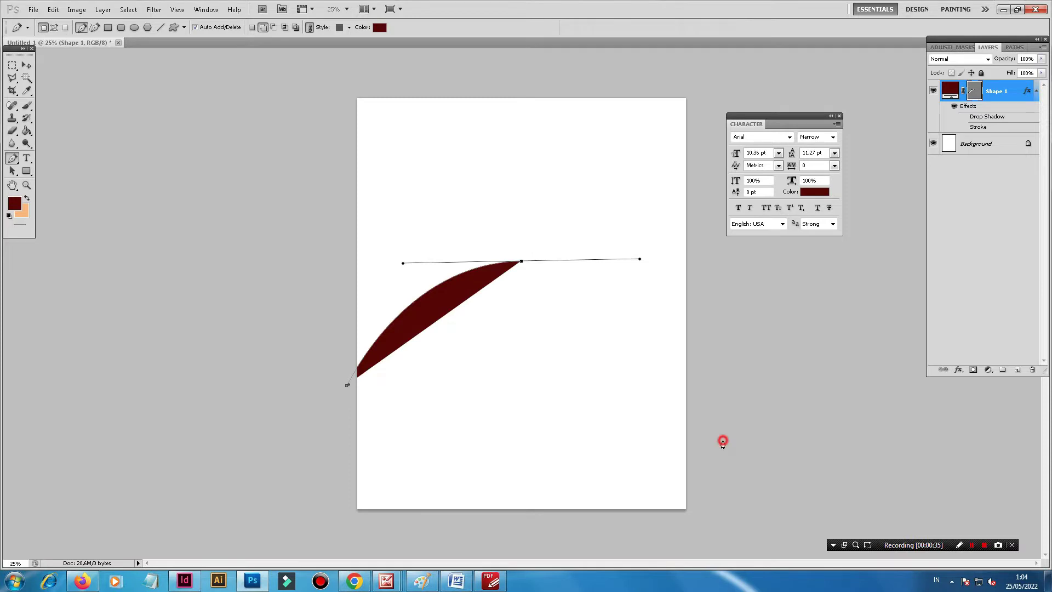
left_click_drag(722, 441, 742, 504)
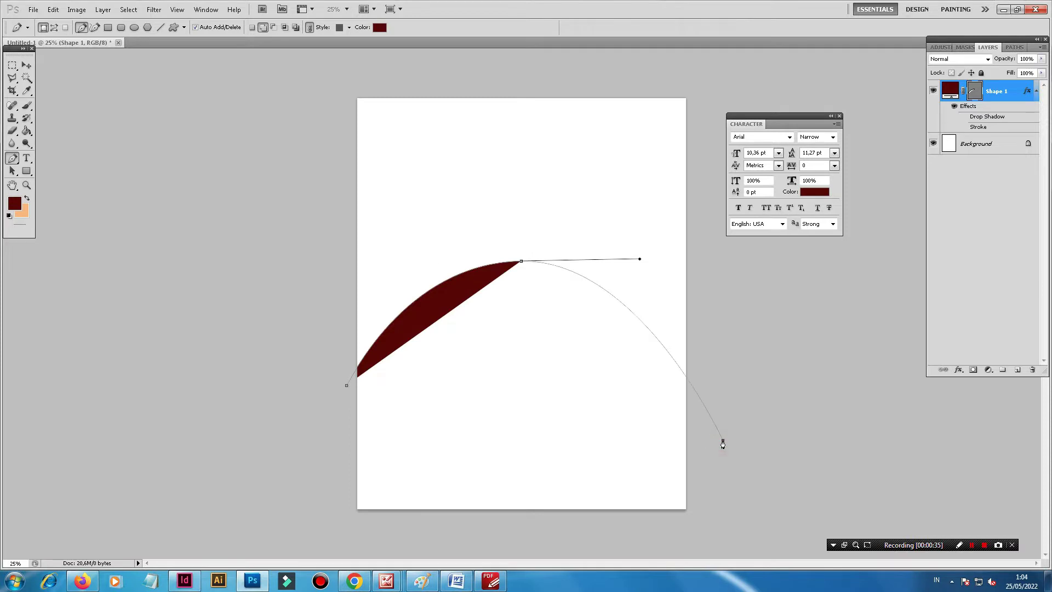
left_click(685, 528)
left_click(528, 542)
left_click(392, 543)
left_click(341, 534)
left_click_drag(309, 510, 309, 490)
left_click(308, 444)
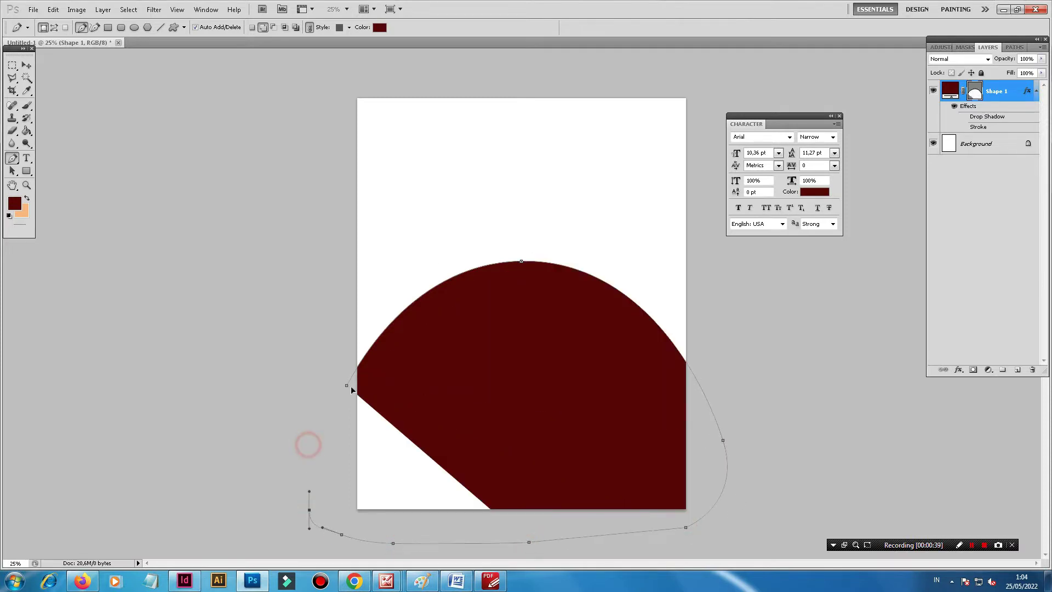
left_click(347, 385)
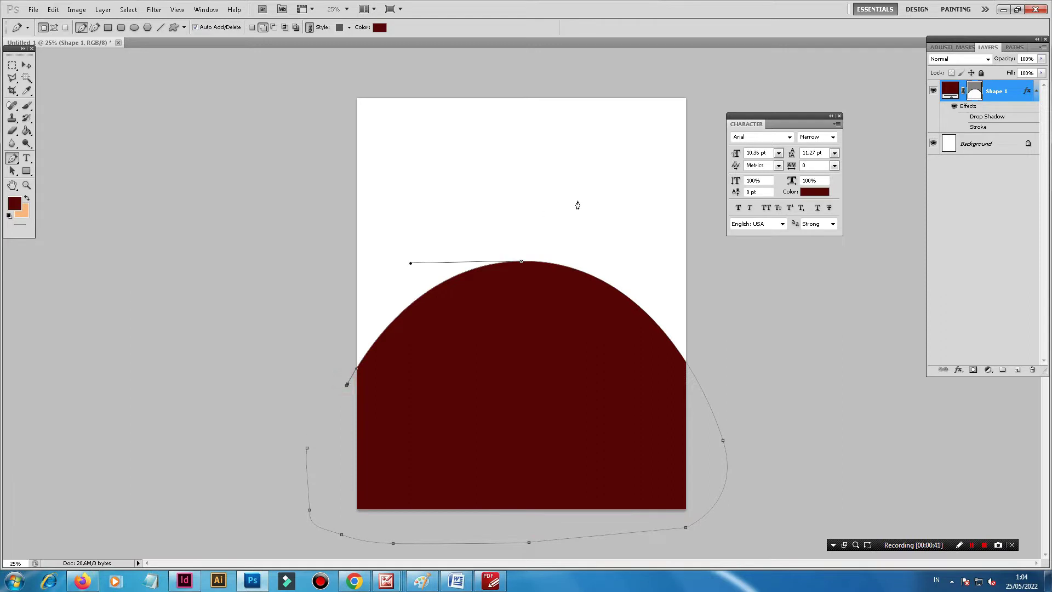
Step: Select the Background layer and set the foreground colour to a darker orange
left_click(986, 144)
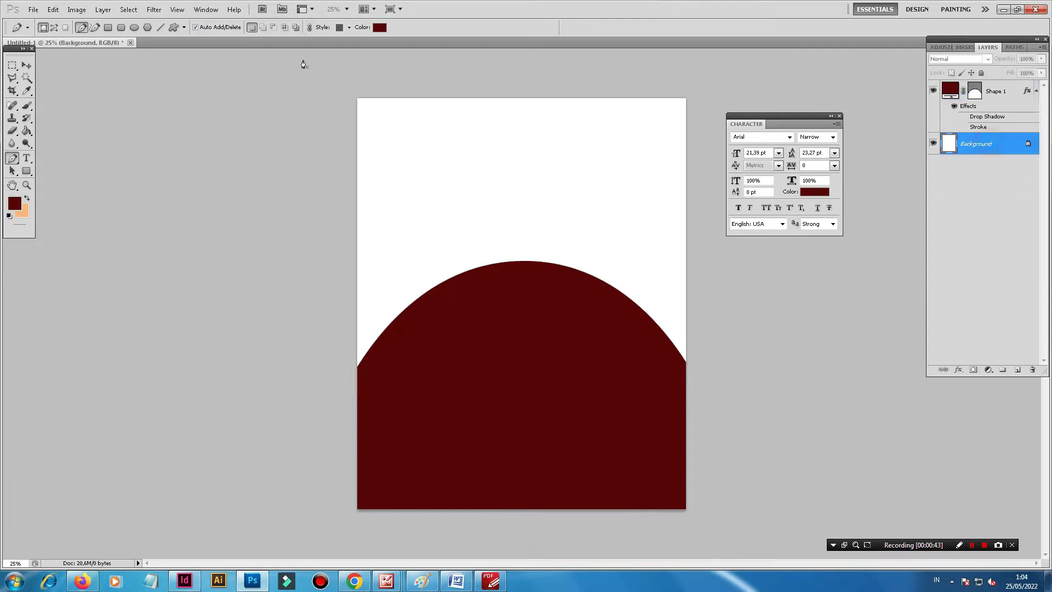
left_click(380, 28)
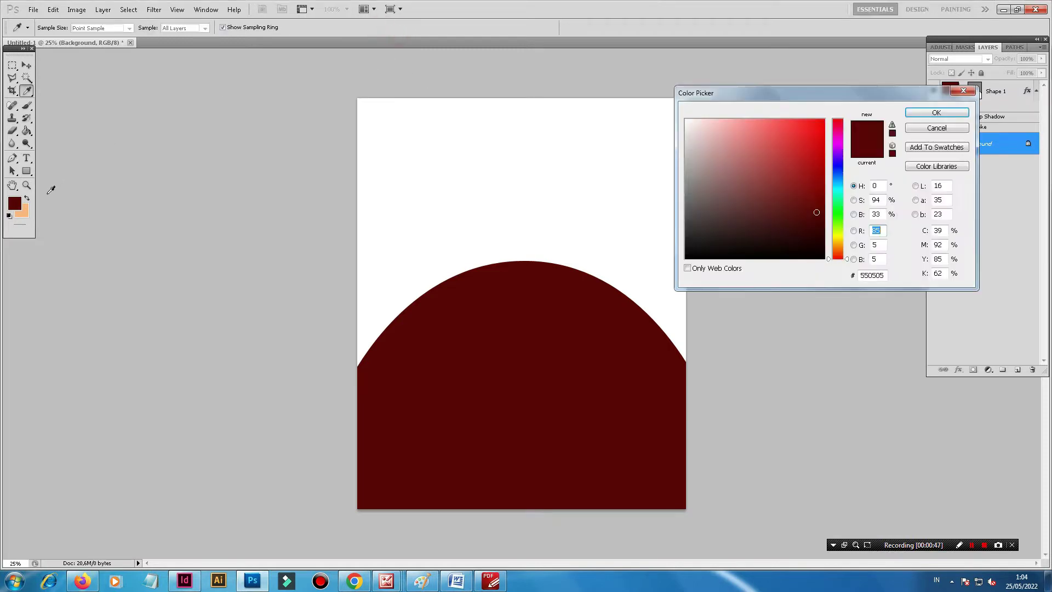
left_click(28, 208)
left_click(809, 151)
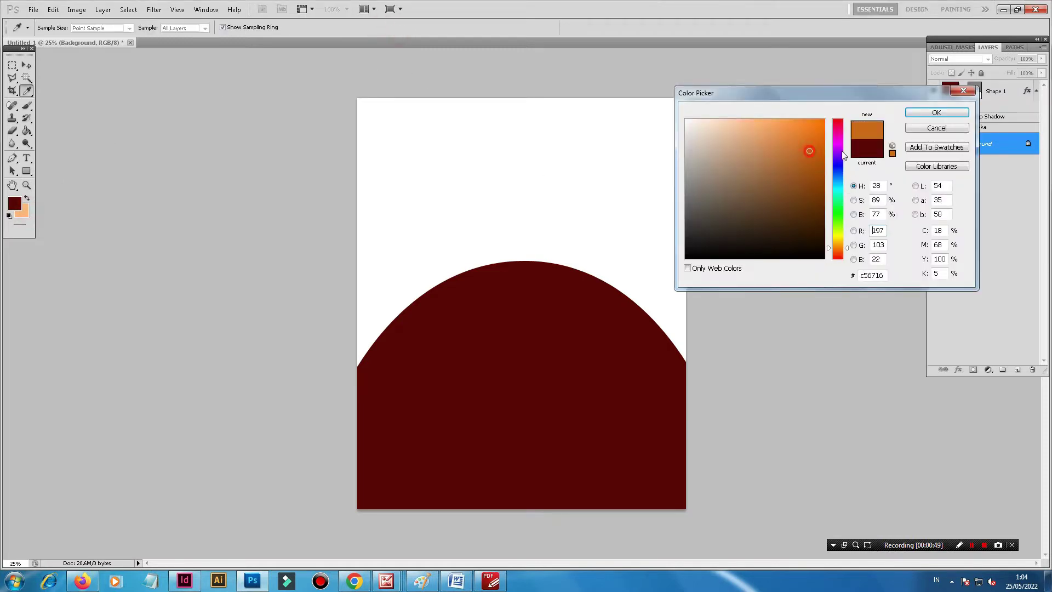
left_click(936, 112)
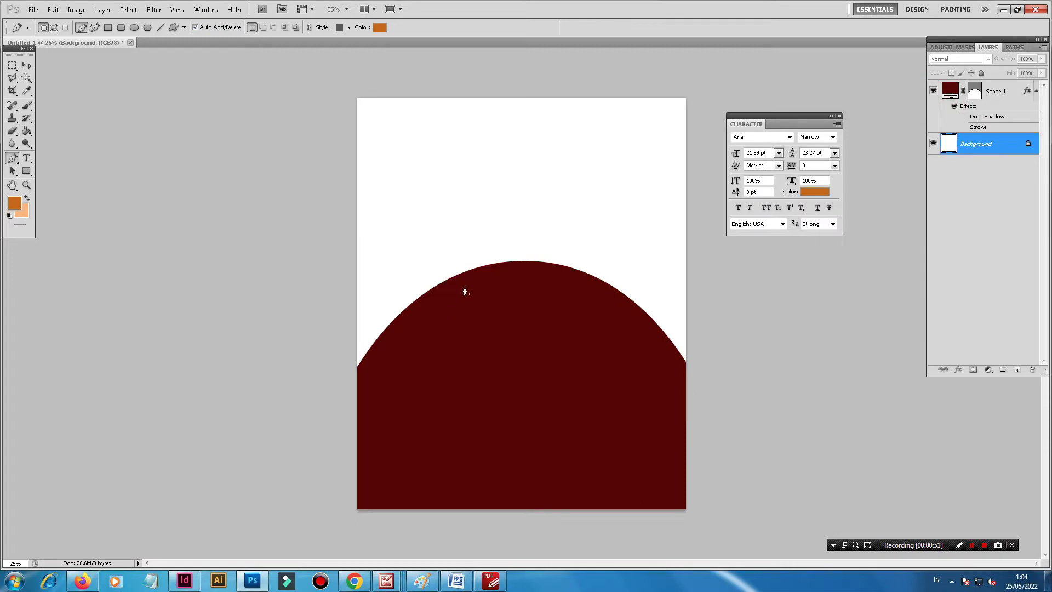
Step: Draw a closed arched shape peaking just above the dome's top
left_click(347, 348)
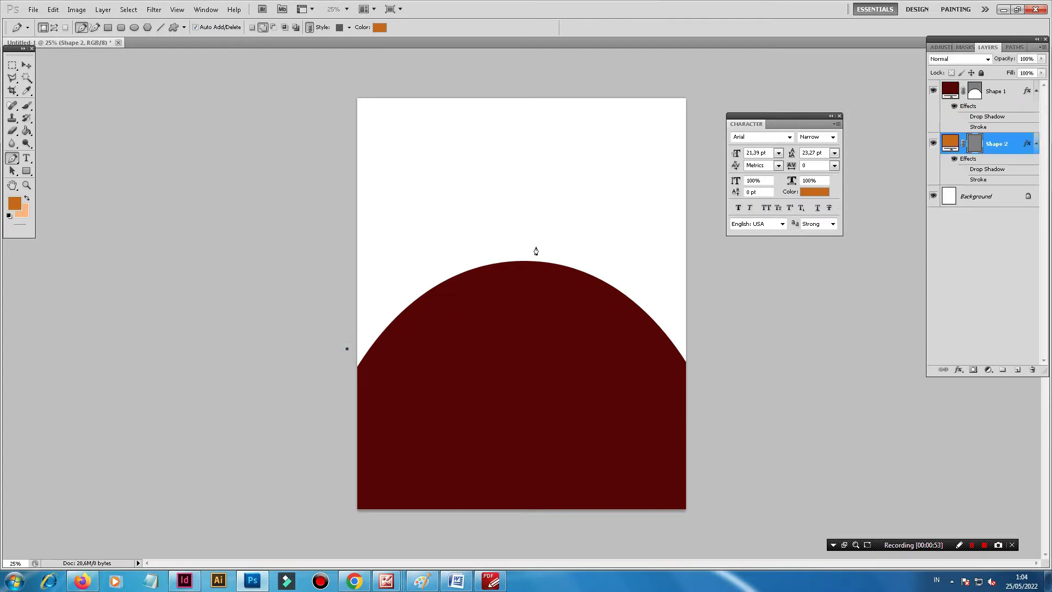
left_click_drag(531, 251, 628, 259)
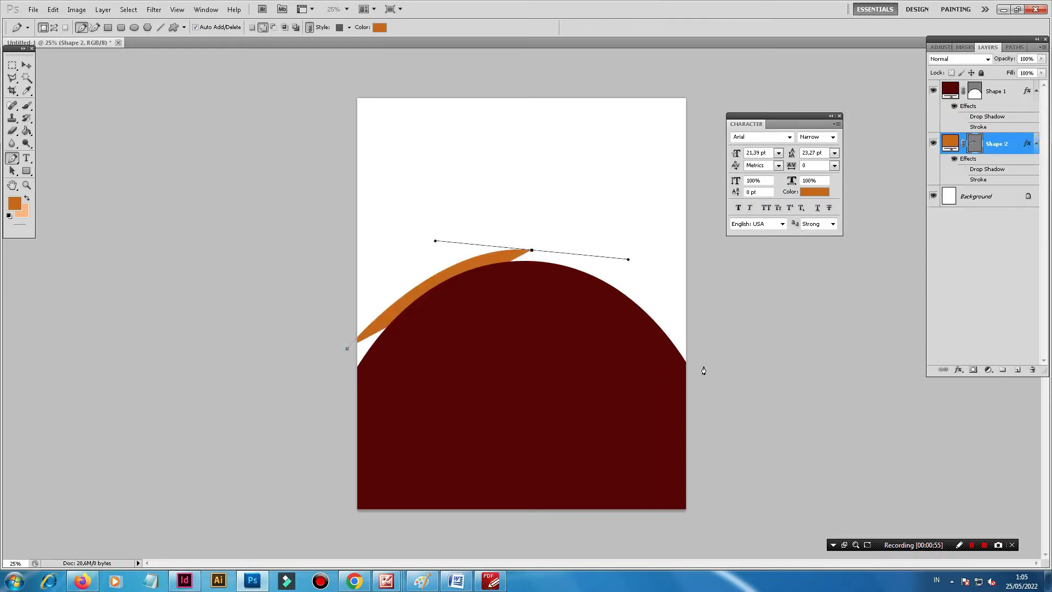
mouse_move(710, 379)
left_mouse_down()
mouse_move(735, 456)
mouse_move(701, 466)
left_mouse_up()
left_click(540, 467)
left_click(420, 466)
left_click_drag(384, 446, 382, 440)
left_click(337, 421)
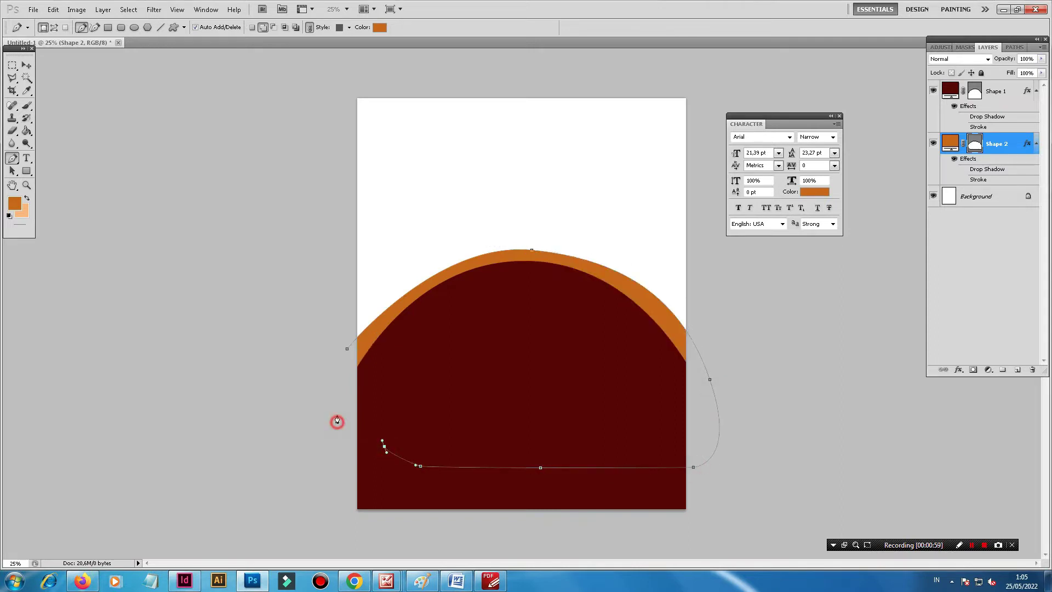
left_click(347, 351)
Step: Select the Background layer and set a light peach foreground colour (#fdc697)
left_click(971, 202)
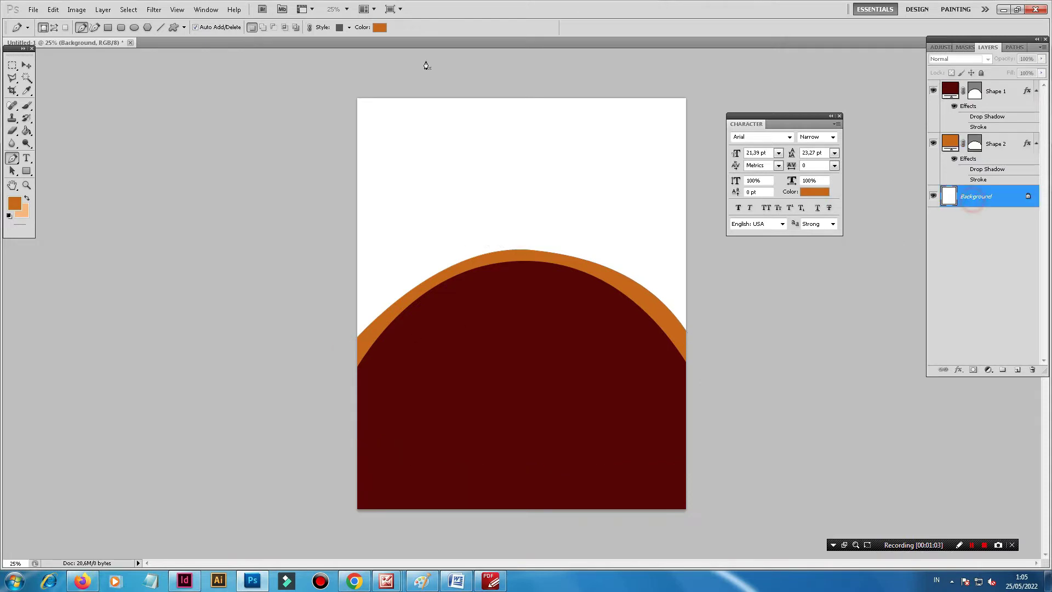
left_click(27, 197)
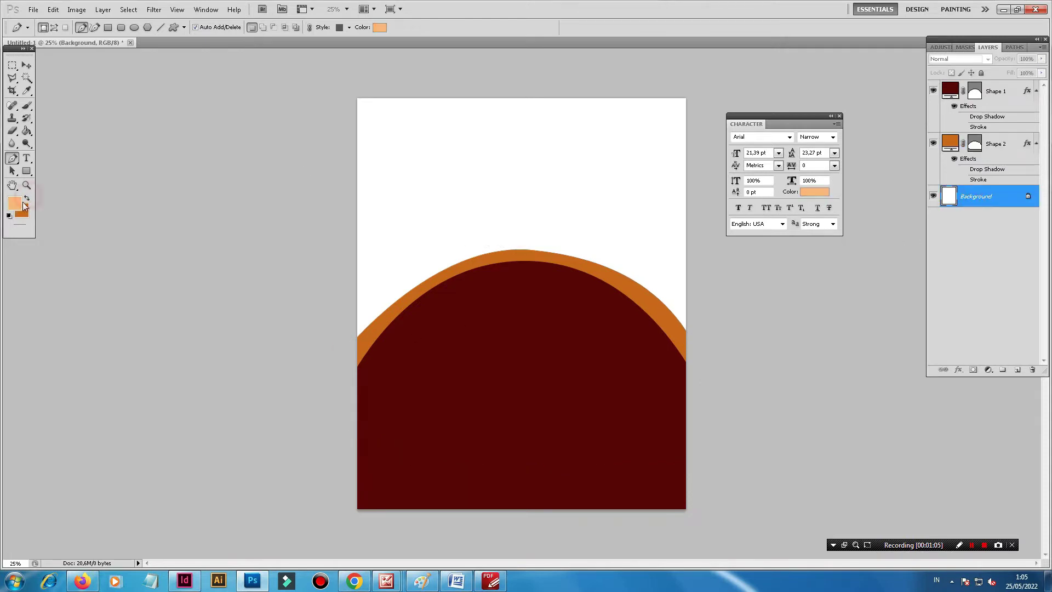
left_click(742, 120)
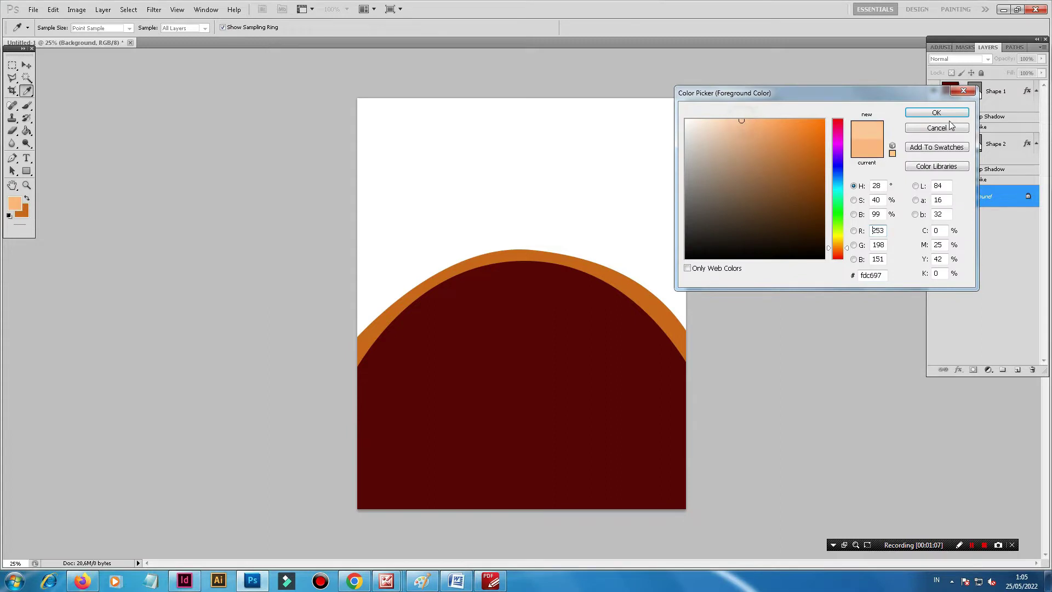
left_click(920, 113)
Step: Draw a closed peach Pen shape arching above the orange band
key("p")
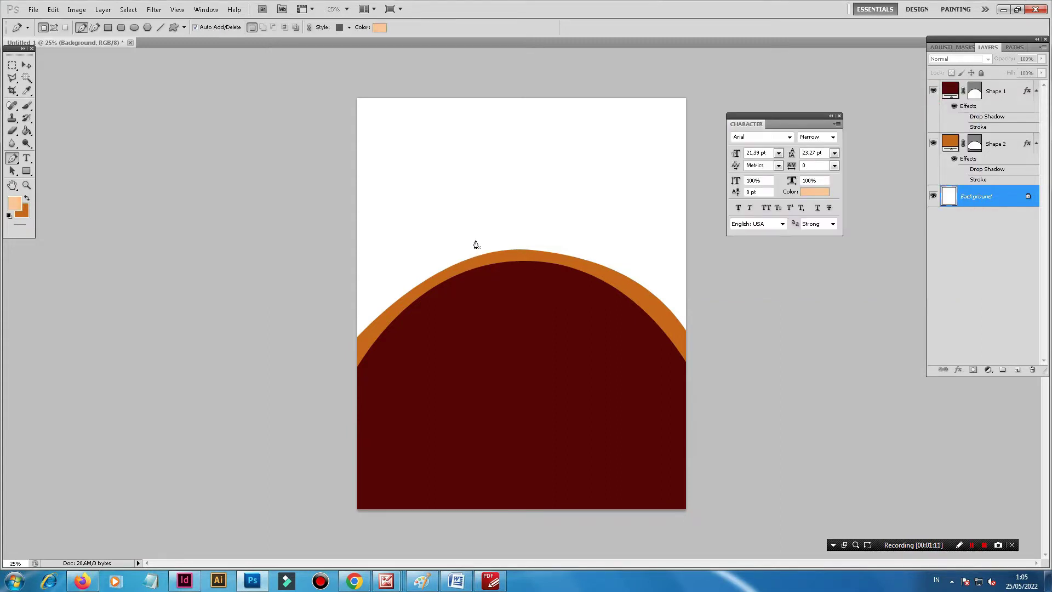
left_click(350, 314)
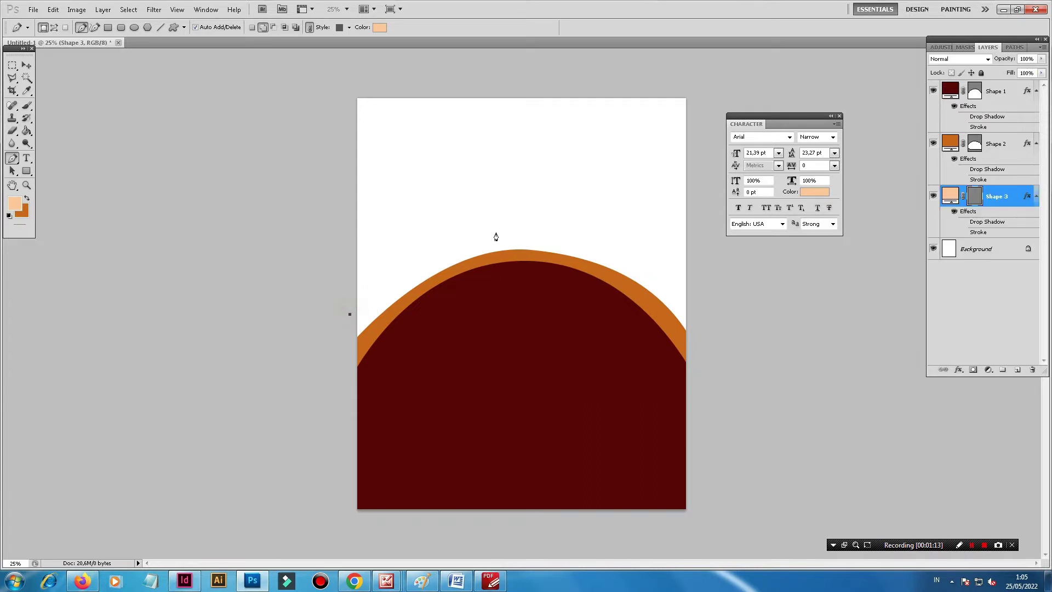
left_click_drag(499, 232, 561, 227)
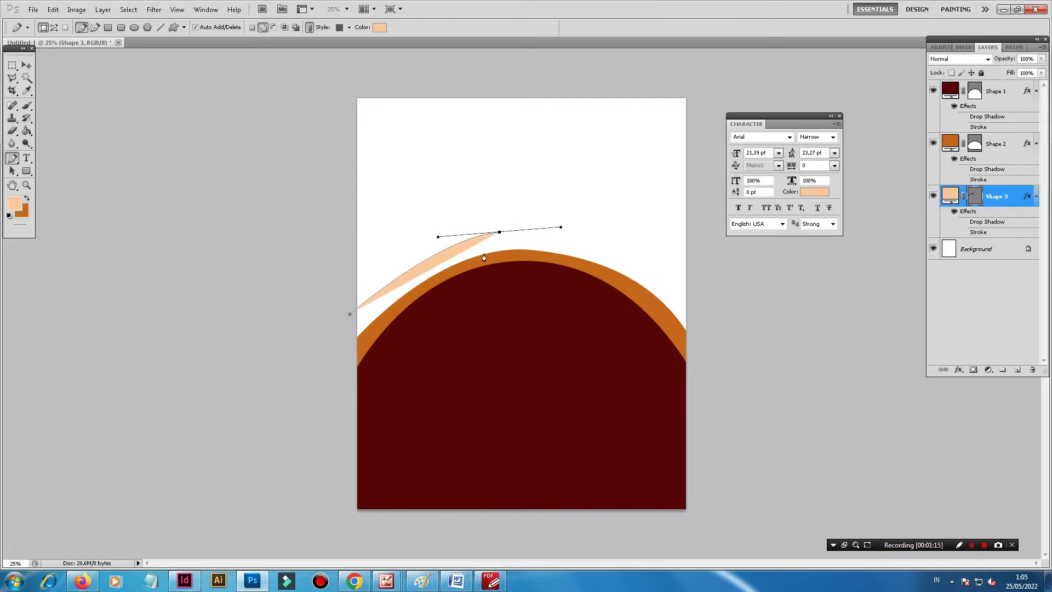
key("ctrl+z")
left_click_drag(498, 242, 577, 245)
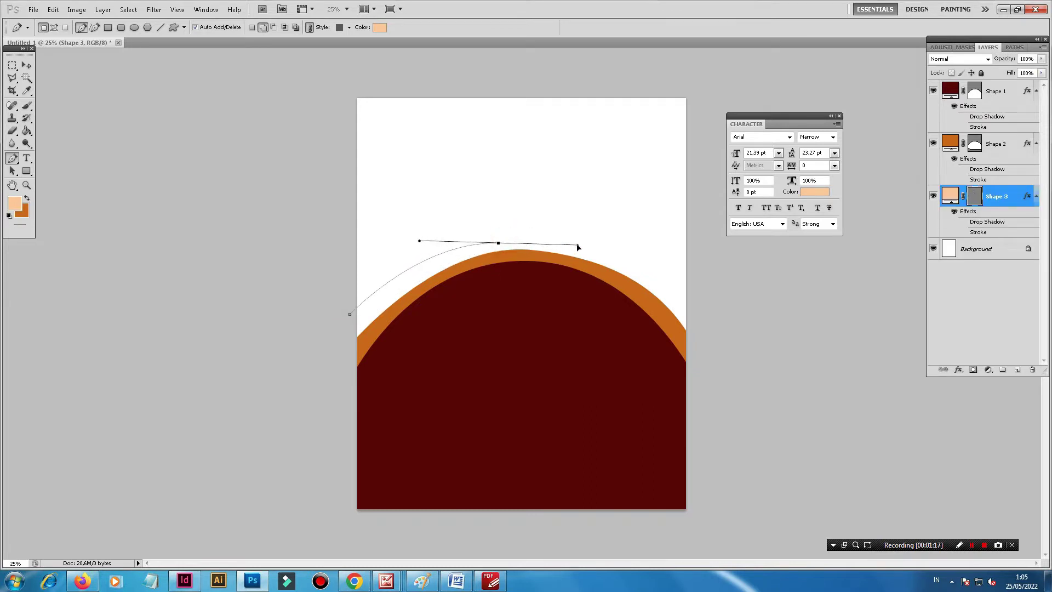
left_click_drag(708, 369, 712, 486)
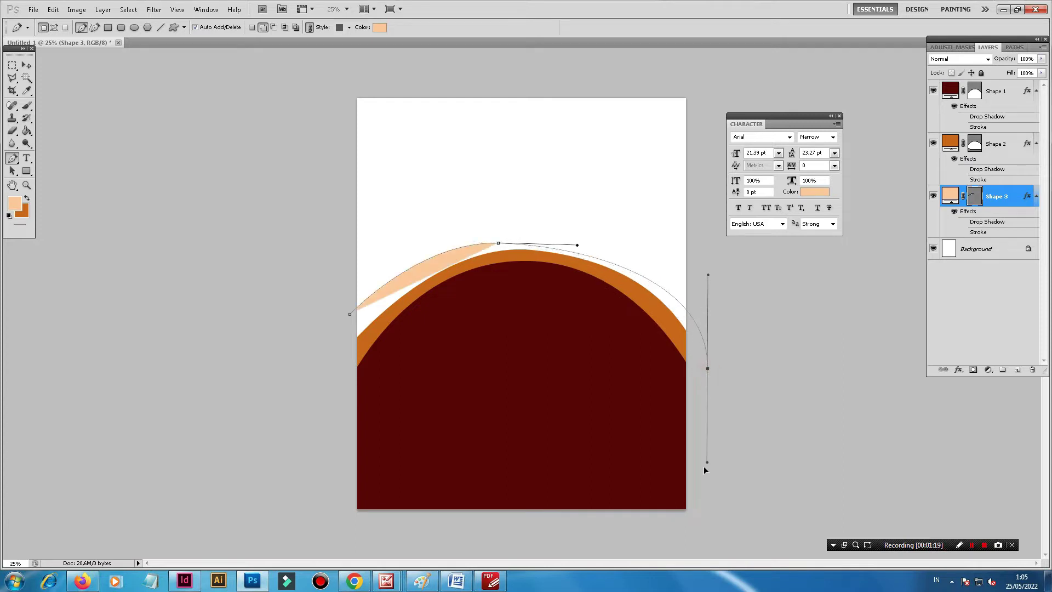
left_click_drag(587, 468, 548, 470)
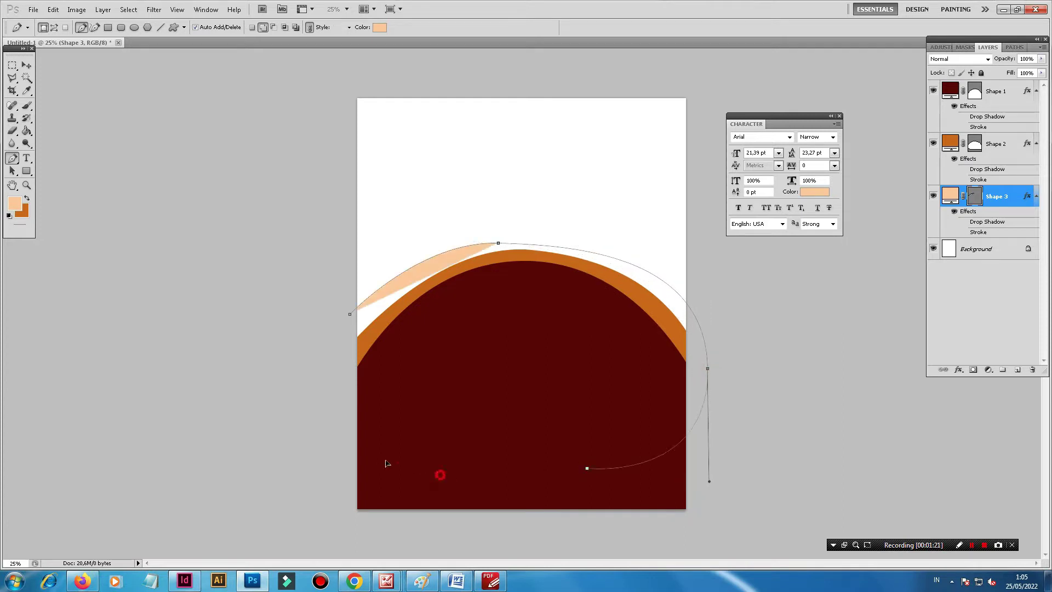
left_click_drag(440, 475, 404, 469)
left_click_drag(332, 446, 316, 433)
left_click(350, 315)
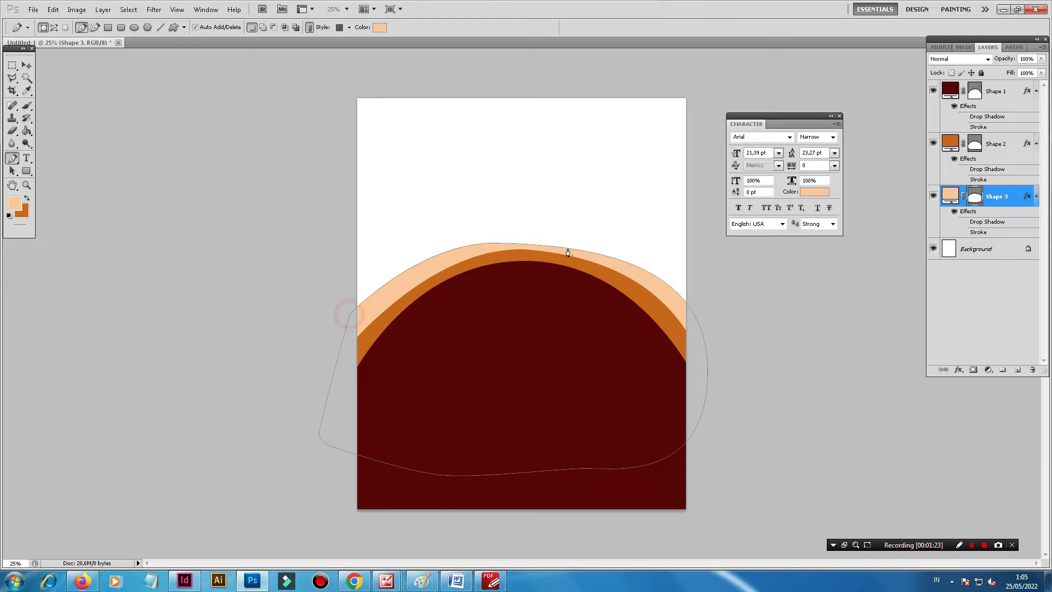
Step: Smooth the peach shape's top curve, then deselect its outline and layer
left_click(498, 242)
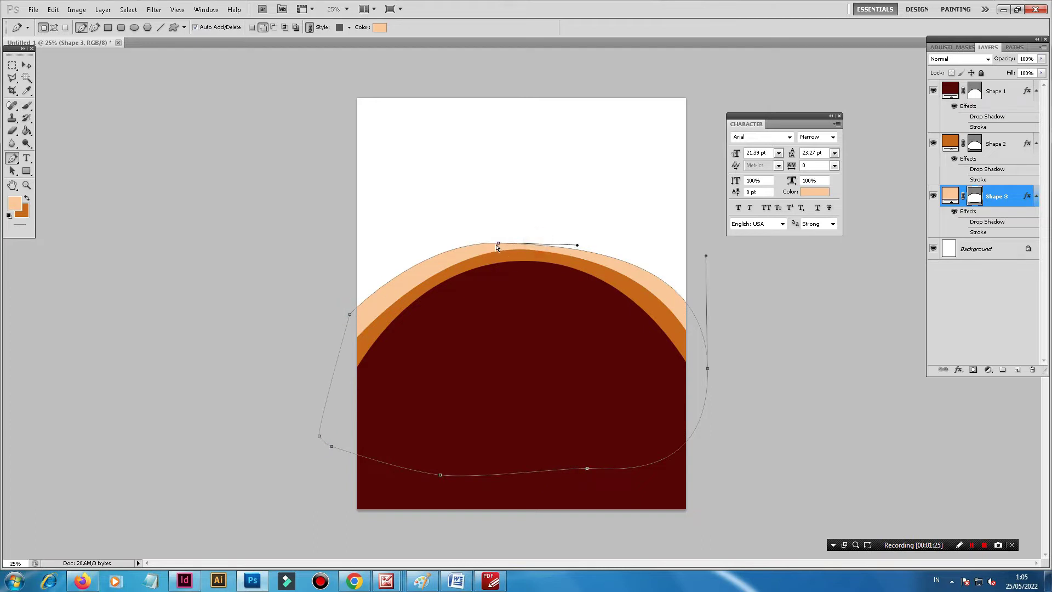
left_click_drag(498, 243, 581, 244)
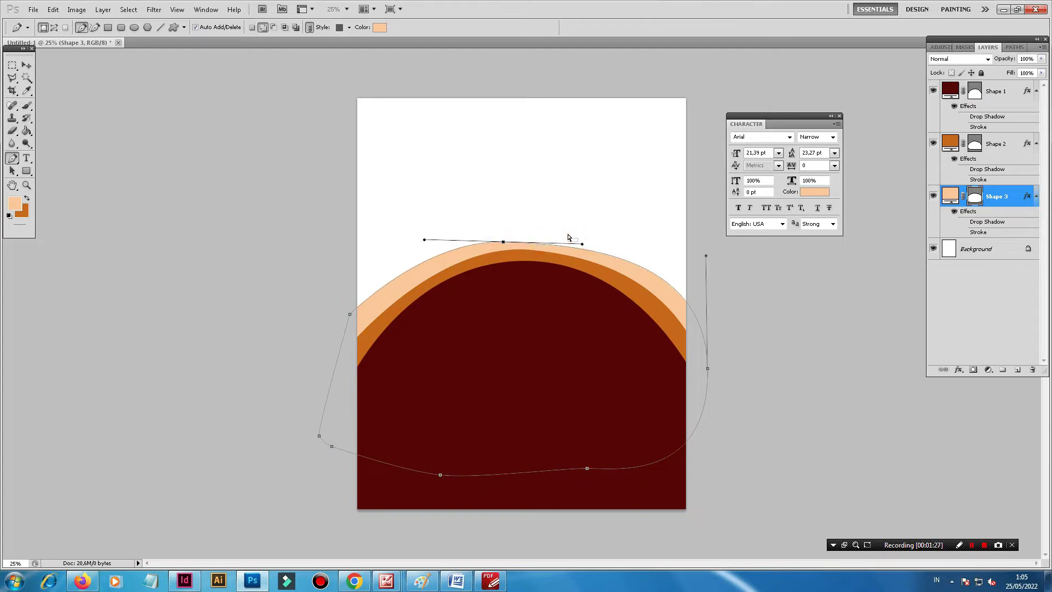
left_click(503, 242, "alt")
left_click_drag(425, 240, 422, 254)
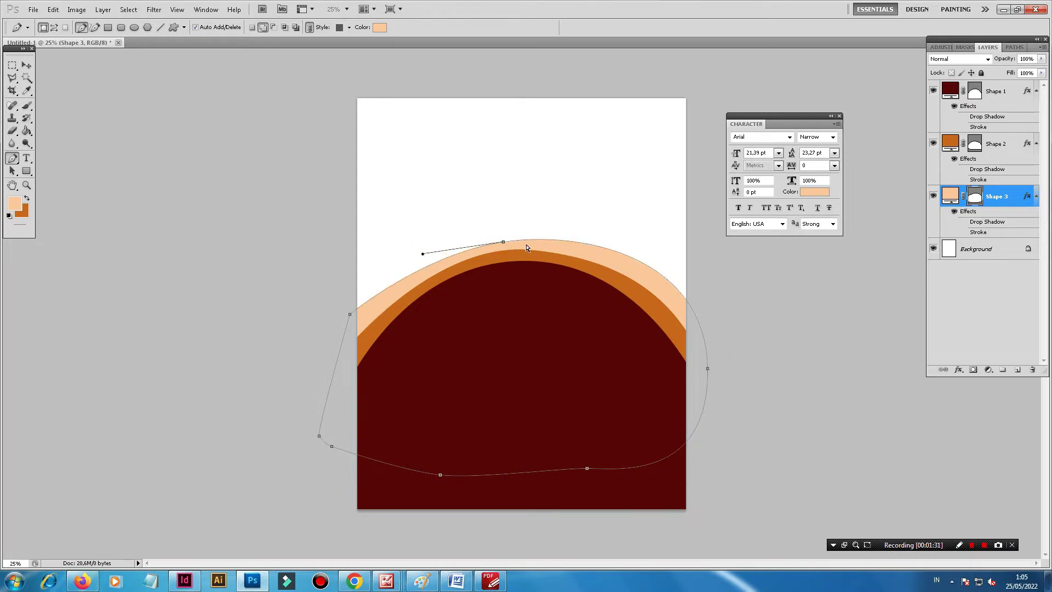
key("ctrl+z")
left_click(660, 272, "ctrl")
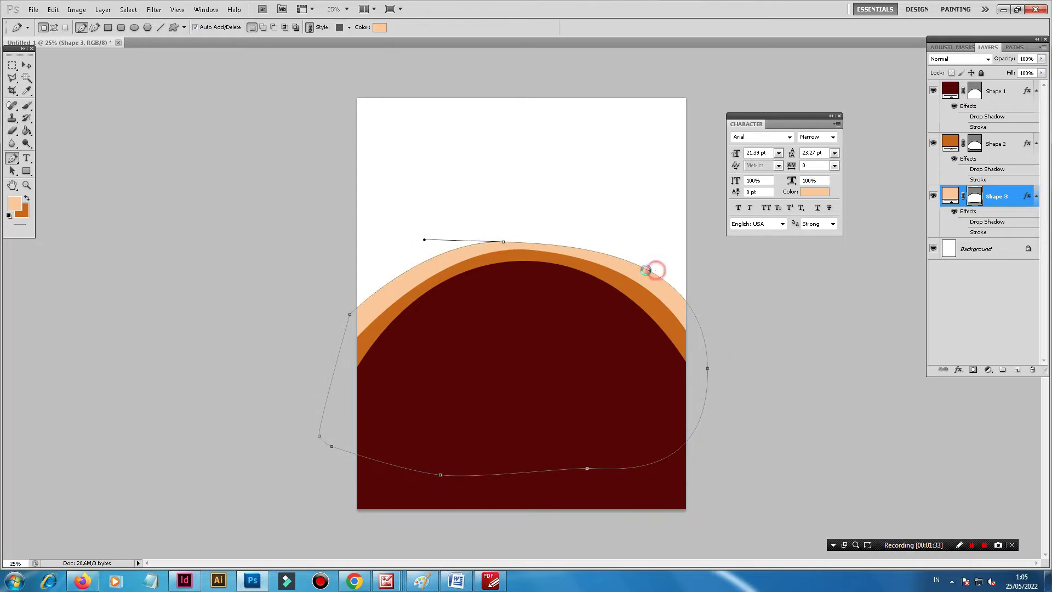
left_click(535, 243, "ctrl")
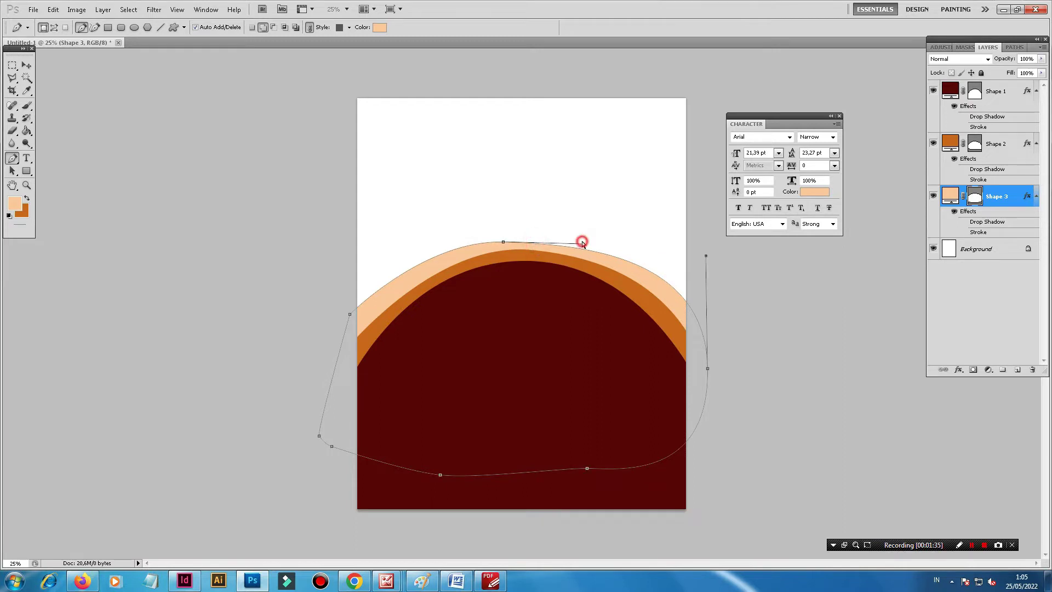
left_click(509, 246, "ctrl")
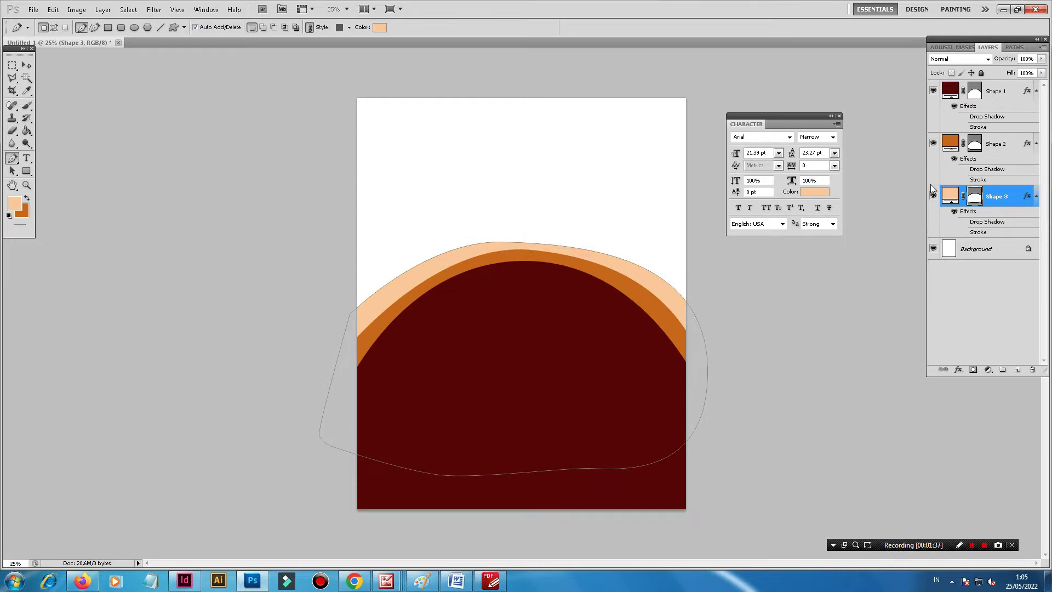
left_click(971, 260)
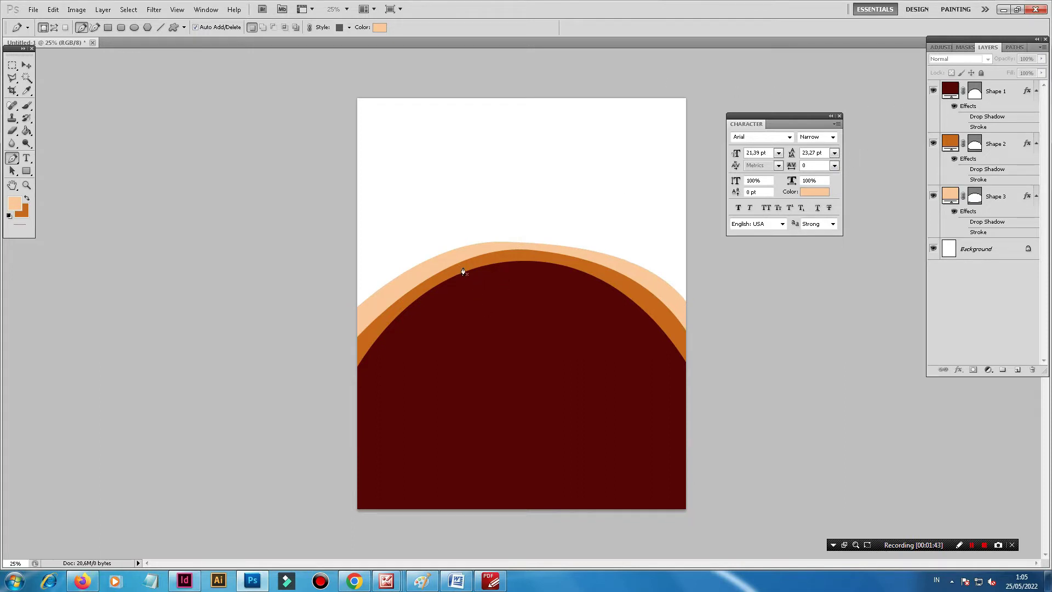
Step: With the dome layer selected, draw an orange ellipse circle over the dome's left edge
left_click(1014, 92)
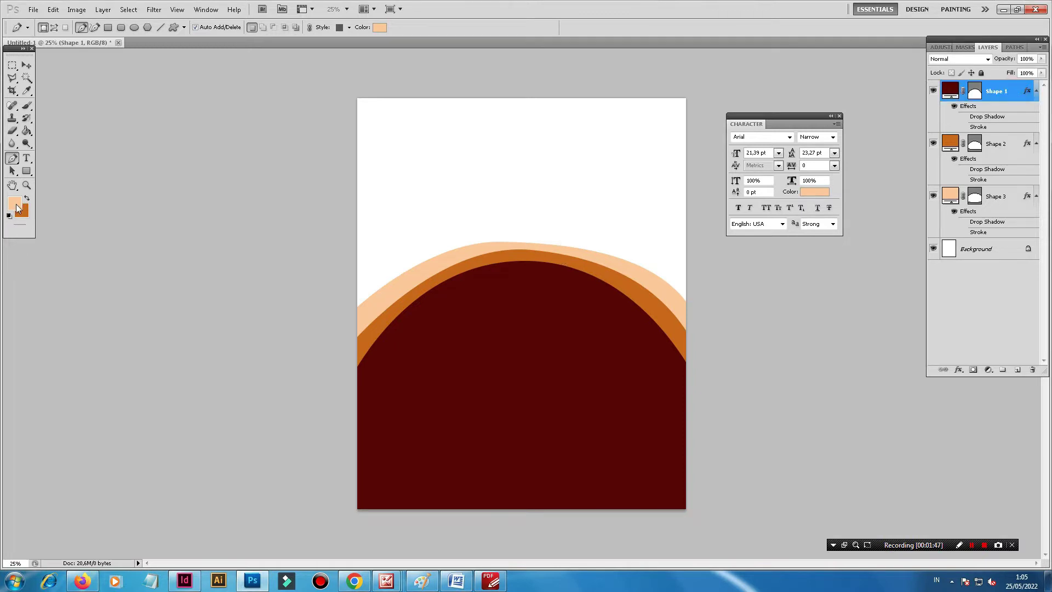
left_click(26, 198)
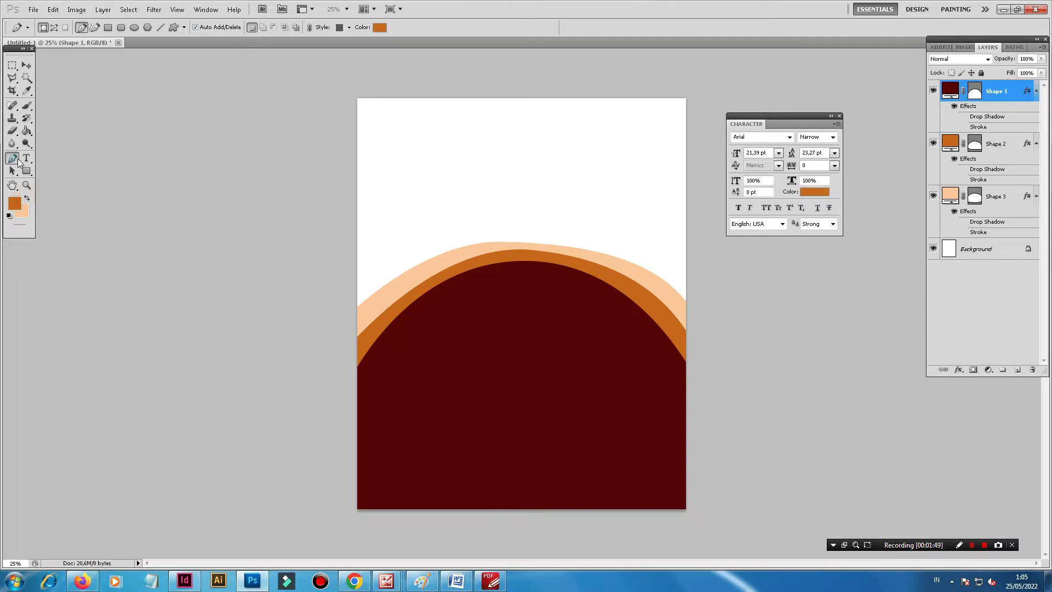
left_click_drag(24, 173, 55, 193)
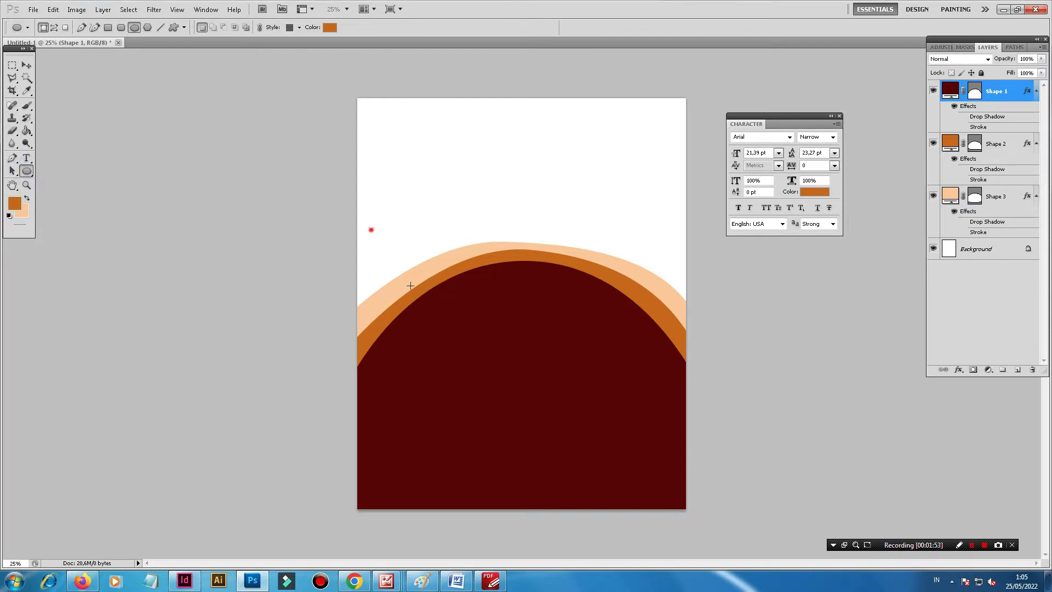
left_click_drag(410, 285, 481, 372)
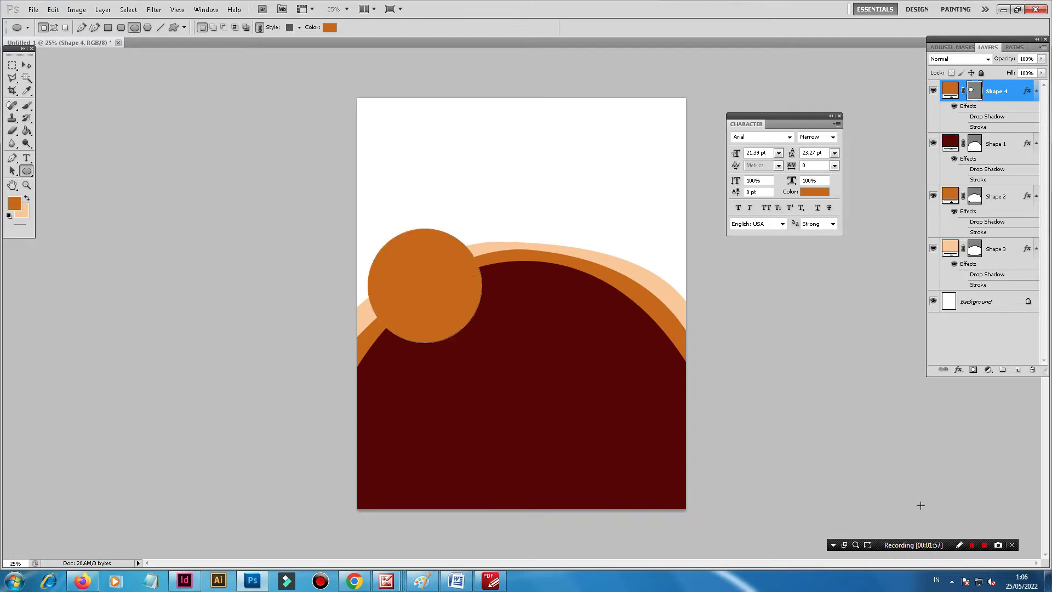
Step: Give the circle a white Stroke layer effect
left_click(959, 371)
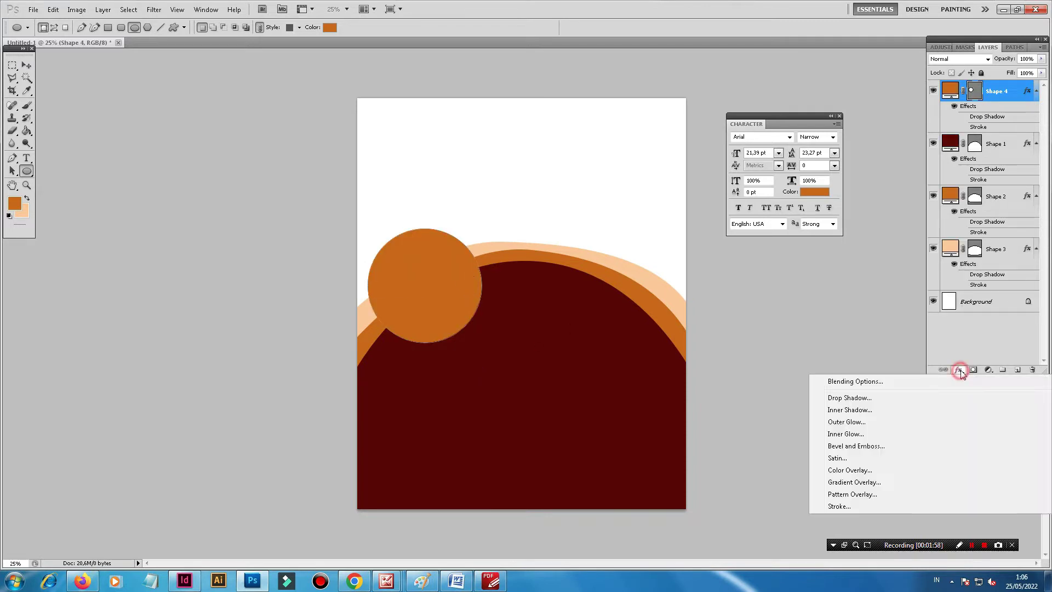
left_click(819, 504)
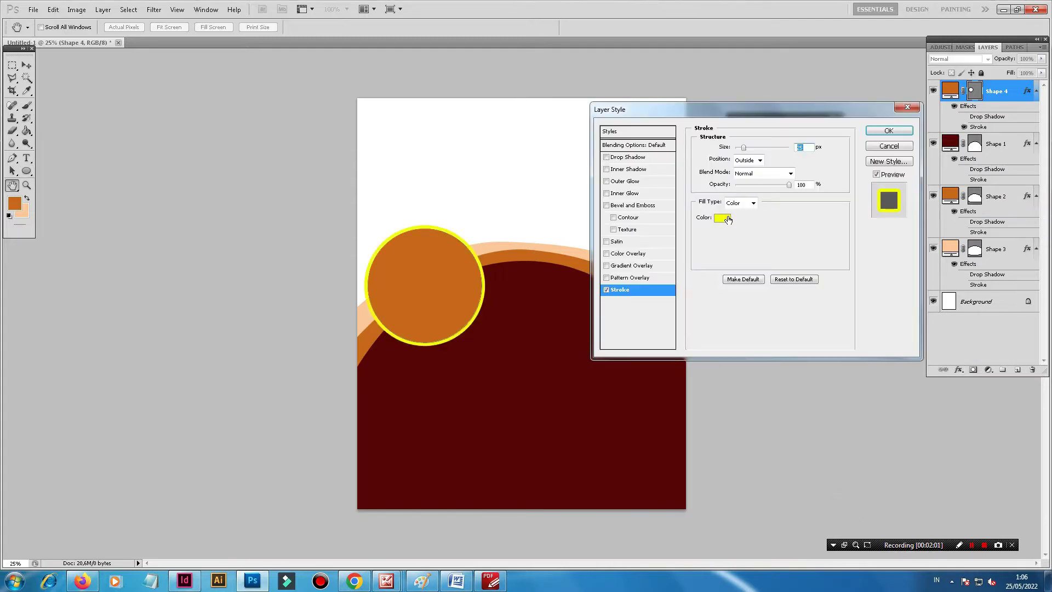
left_click(722, 207)
left_click_drag(747, 156, 641, 97)
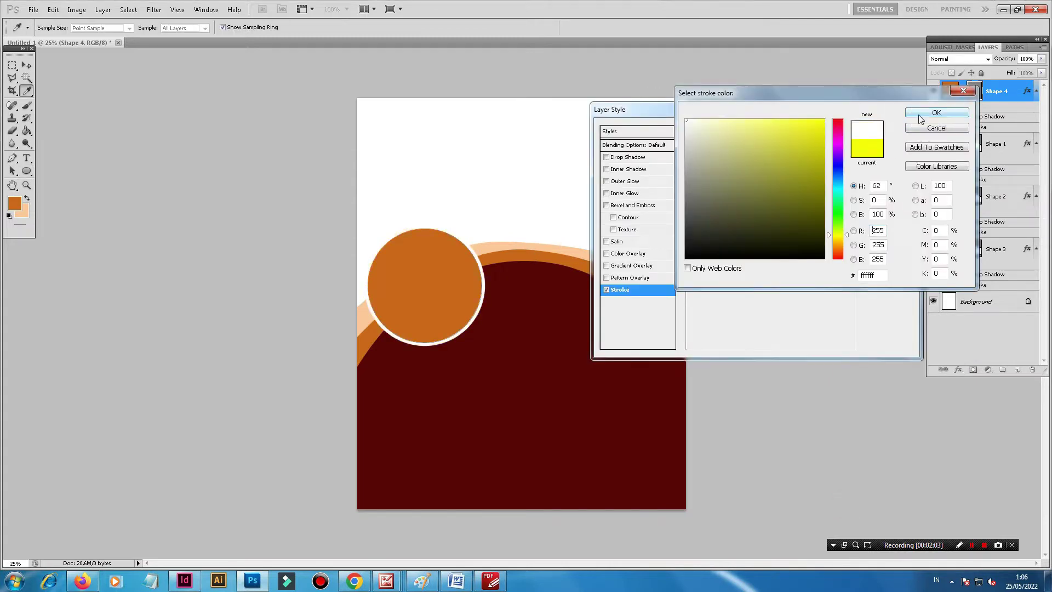
left_click(689, 126)
left_click(937, 112)
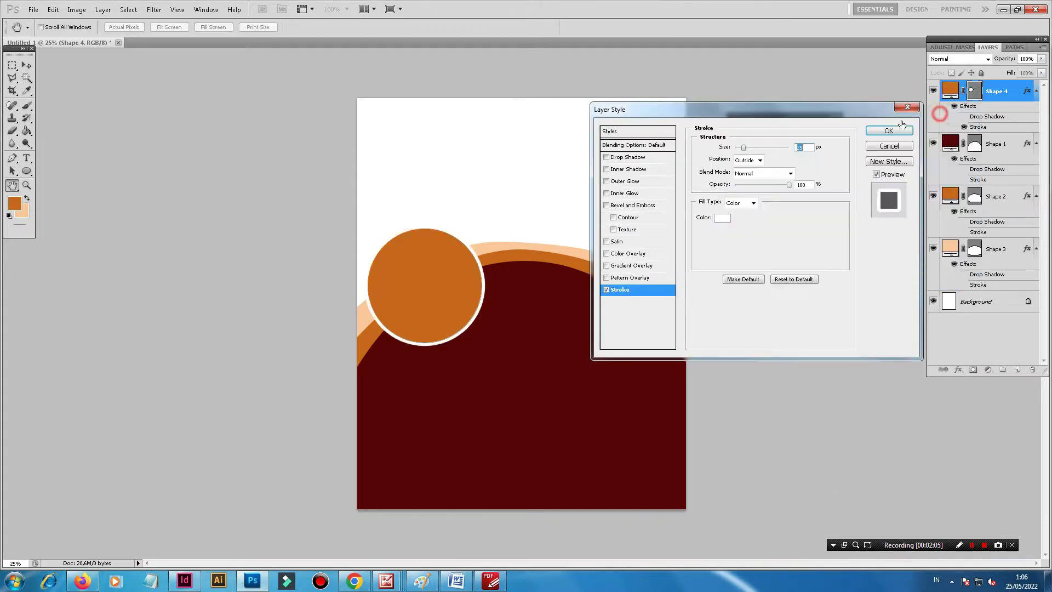
left_click(888, 130)
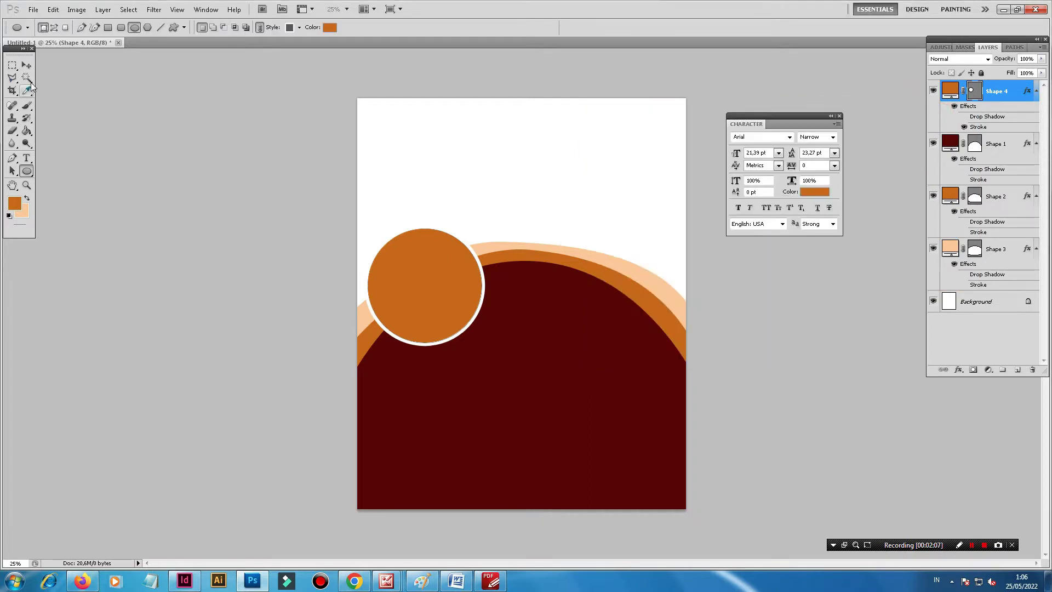
Step: Nudge the circle slightly down and right, then duplicate its layer
left_click(26, 66)
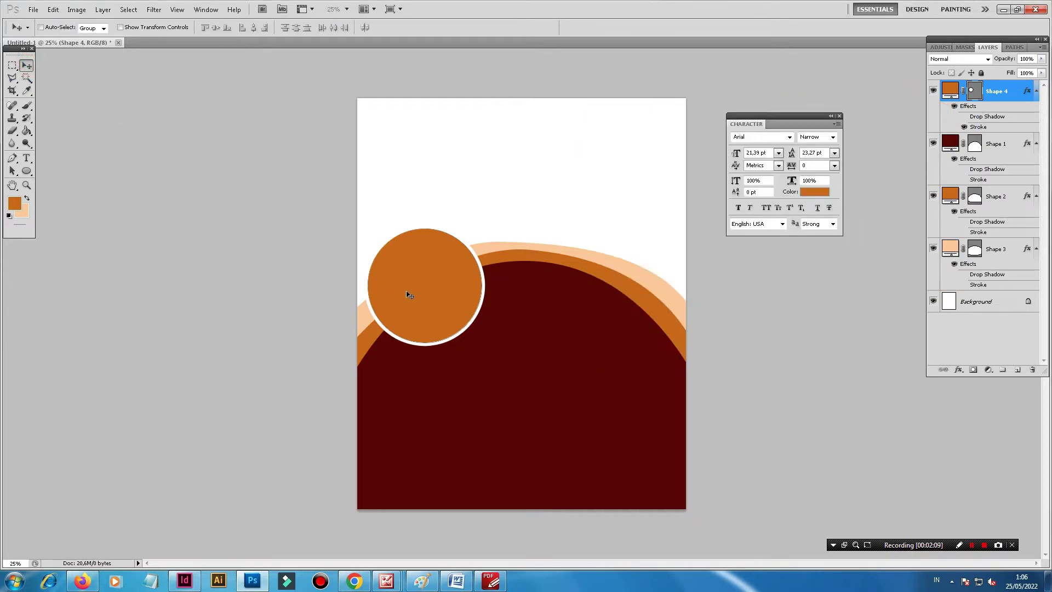
mouse_move(410, 286)
left_mouse_down()
mouse_move(417, 318)
mouse_move(416, 306)
left_mouse_up()
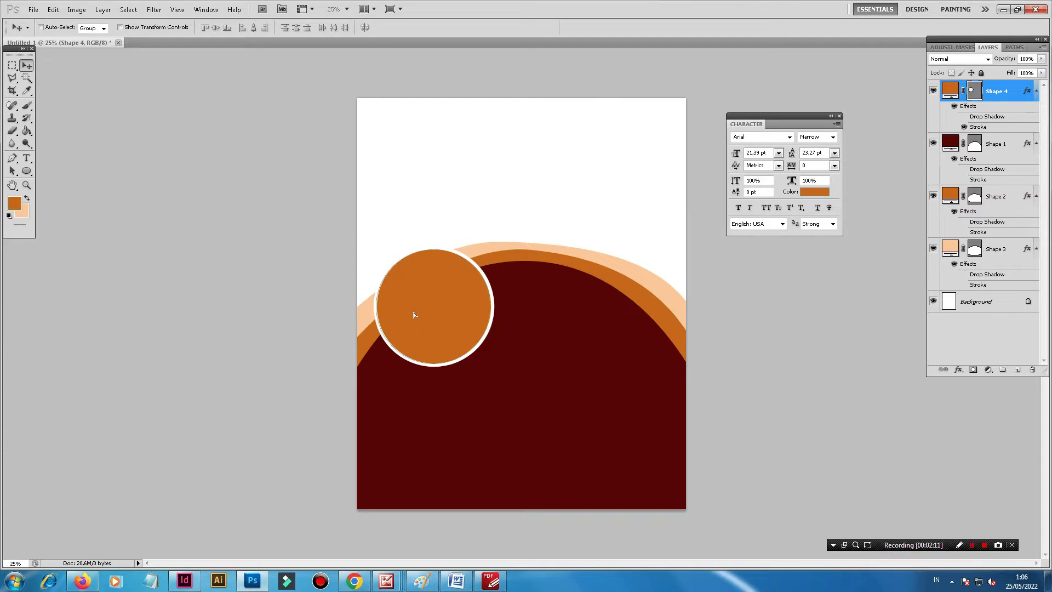
right_click(1000, 92)
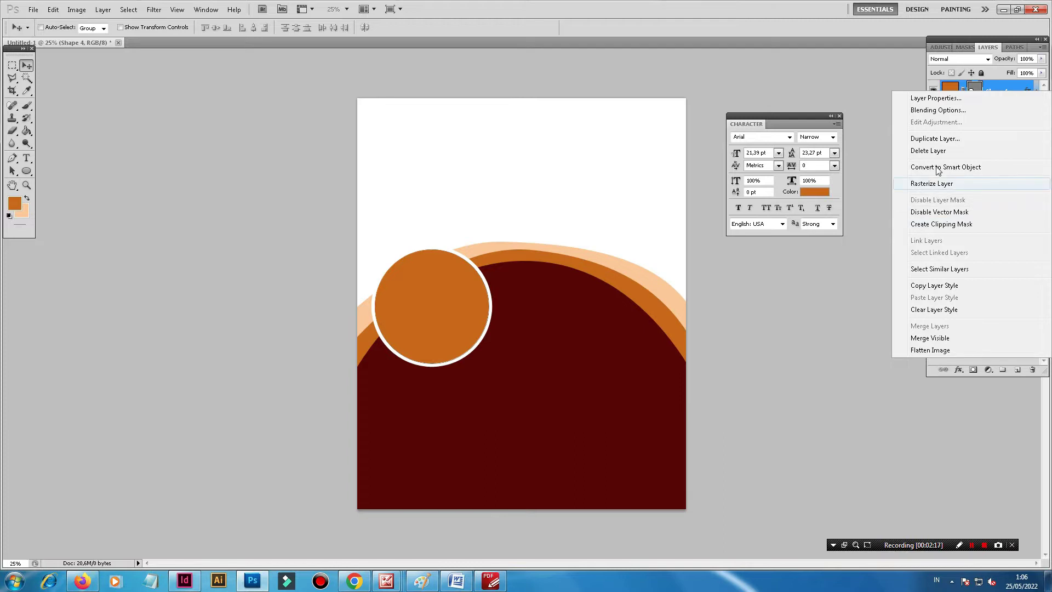
left_click(934, 139)
Step: Move the duplicated circle right of the first and shrink it slightly
left_click(612, 179)
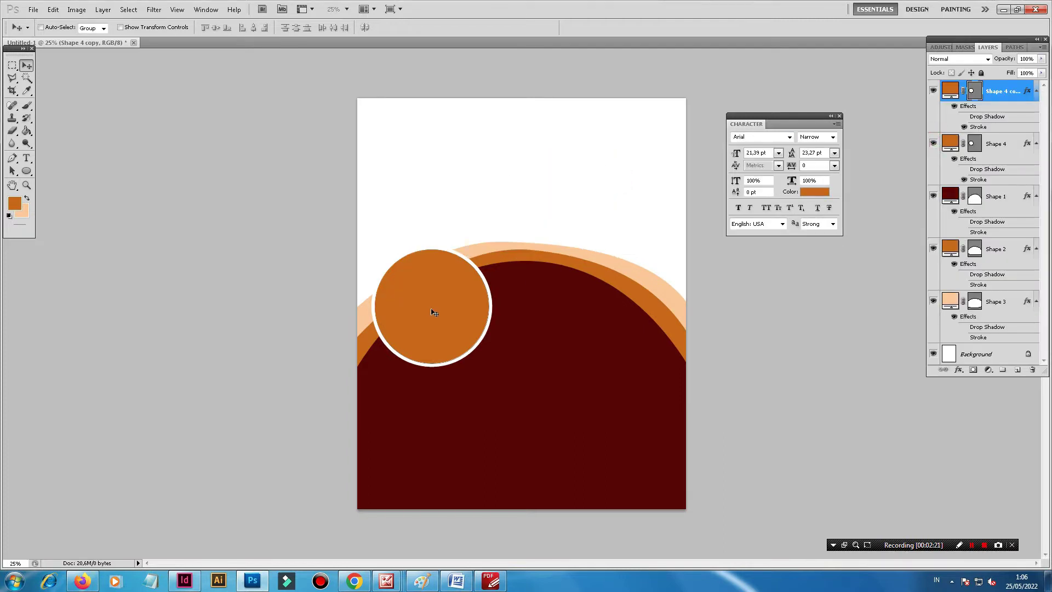
left_click_drag(432, 312, 504, 298)
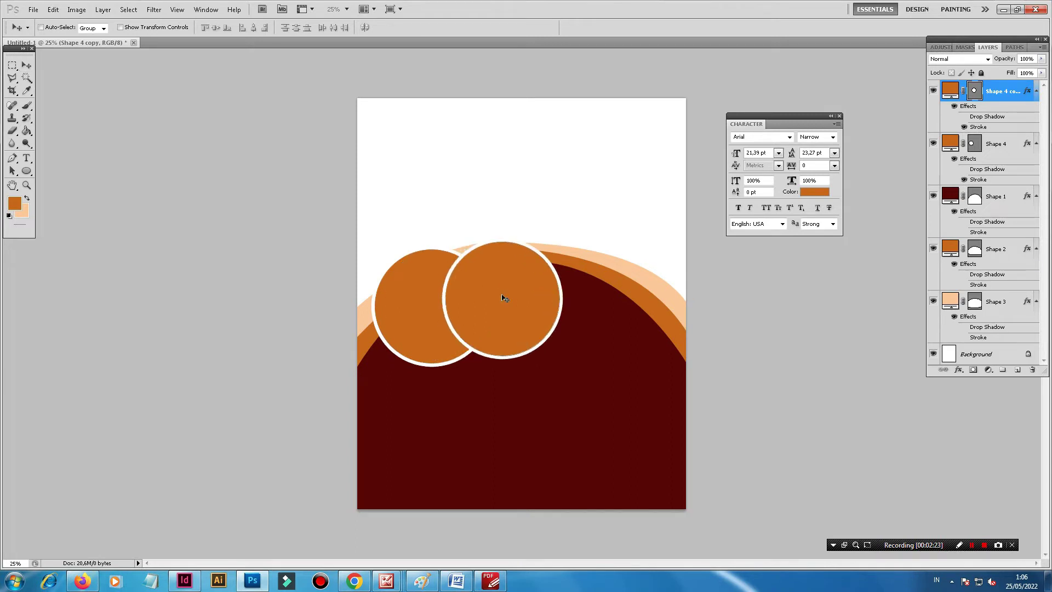
key("ctrl+t")
left_click_drag(561, 354, 543, 313)
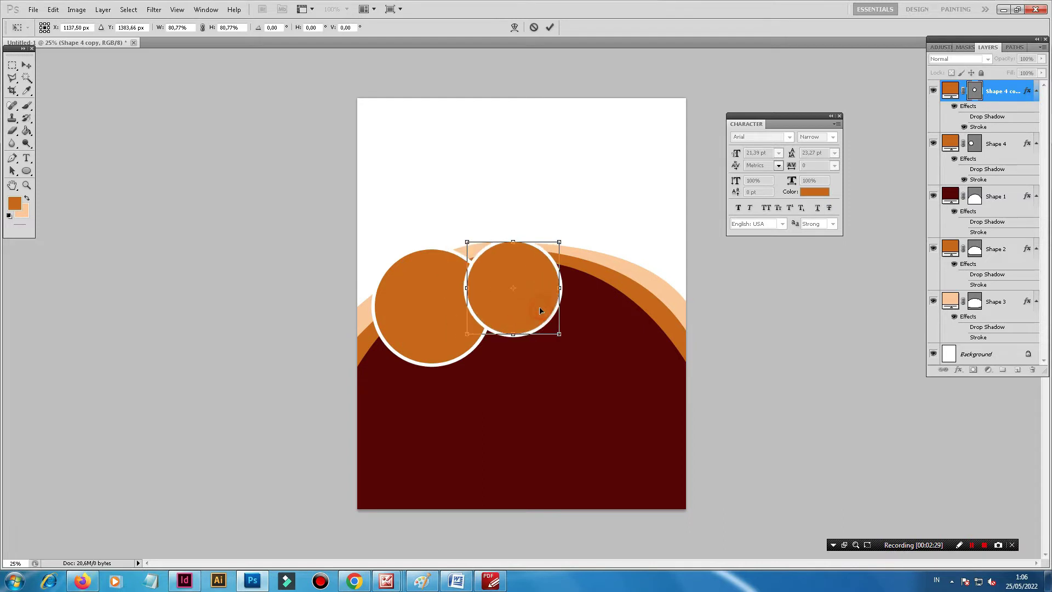
key("Return")
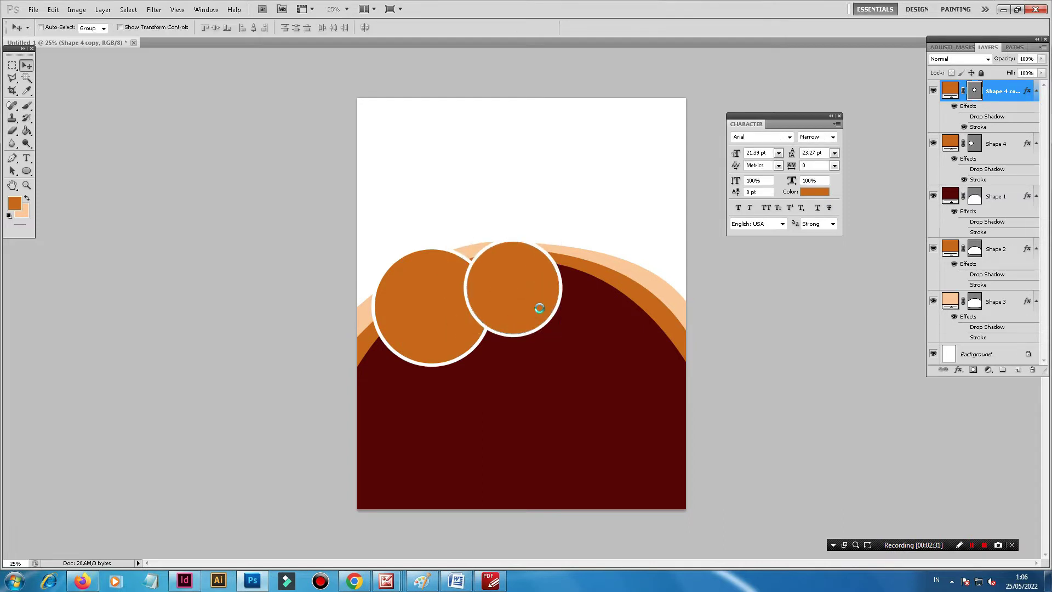
Step: Open the layer context menu for the copied circle
right_click(960, 92)
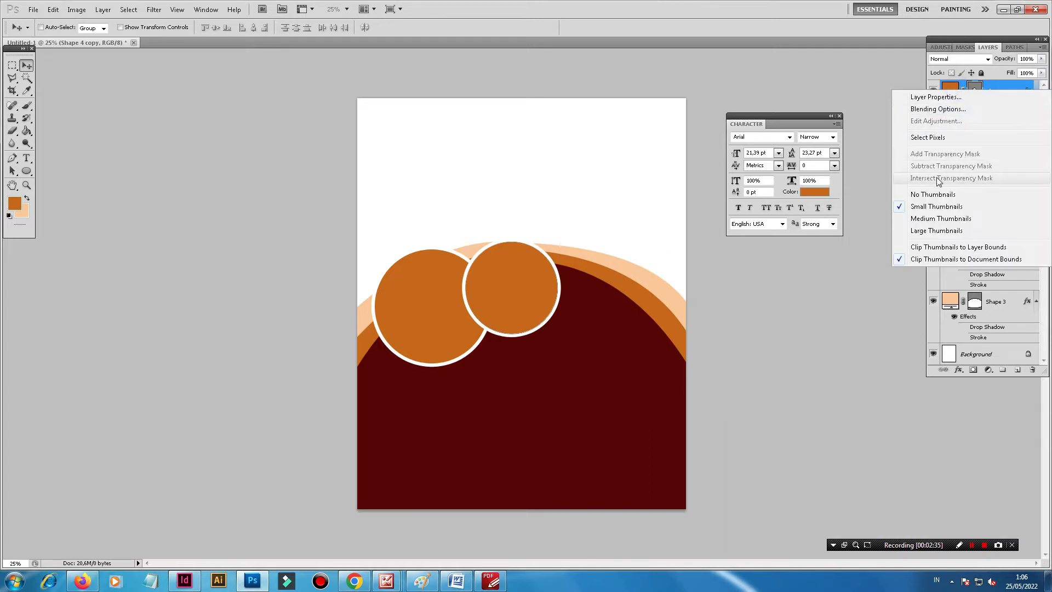
left_click(816, 290)
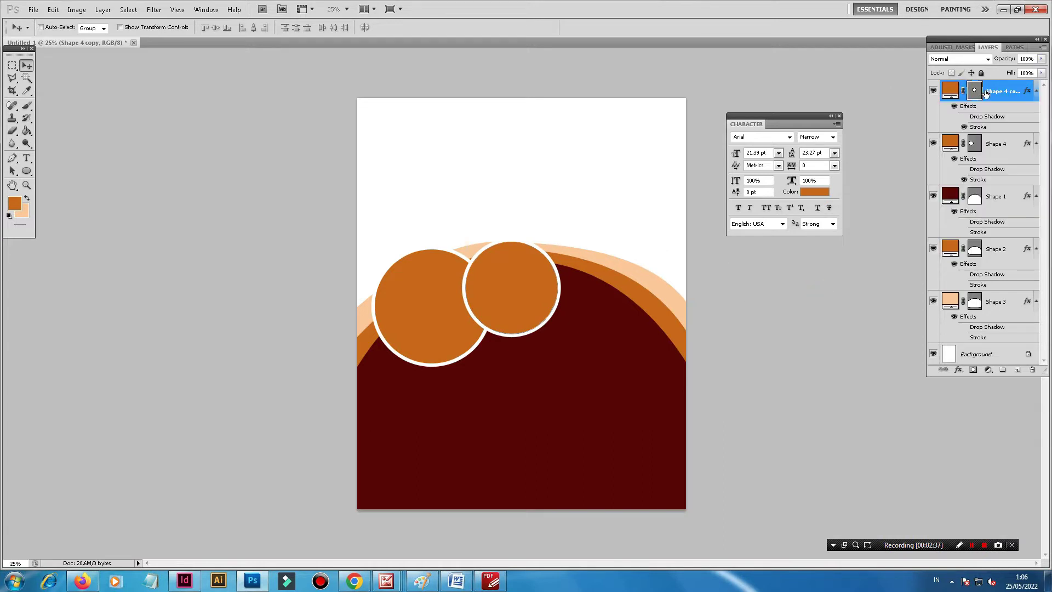
right_click(988, 90)
Step: Duplicate the circle again, place it on the dome's right, reorder it below Shape 4 copy, and shrink it
left_click(934, 138)
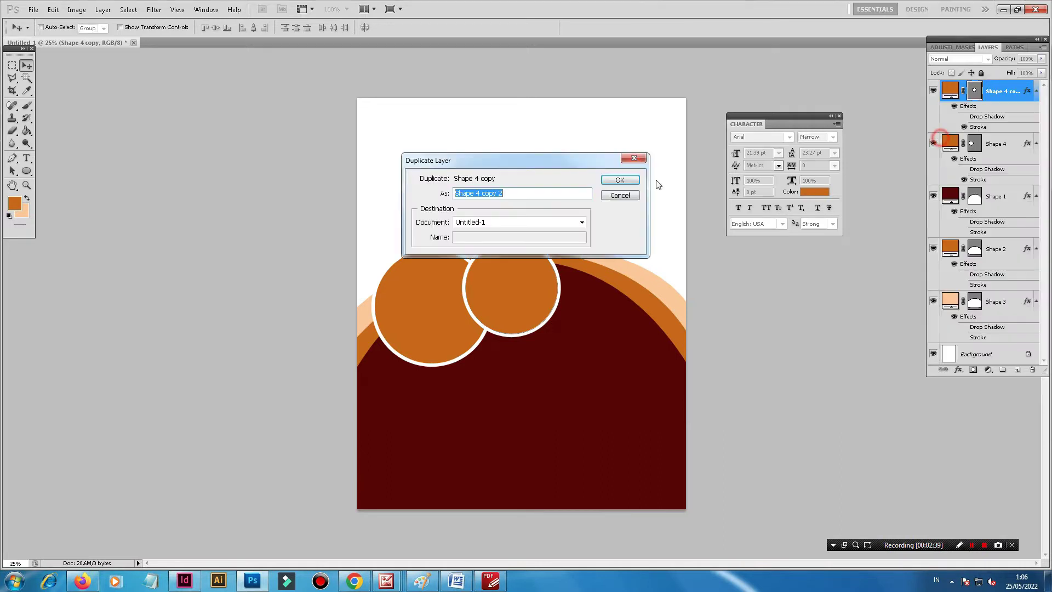
left_click(621, 179)
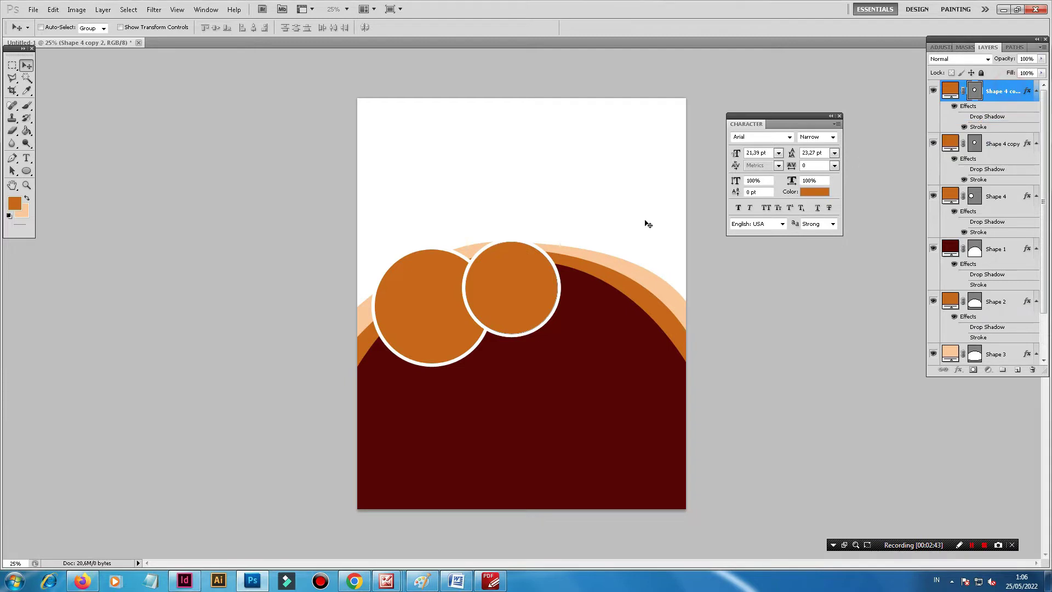
left_click_drag(534, 294, 621, 300)
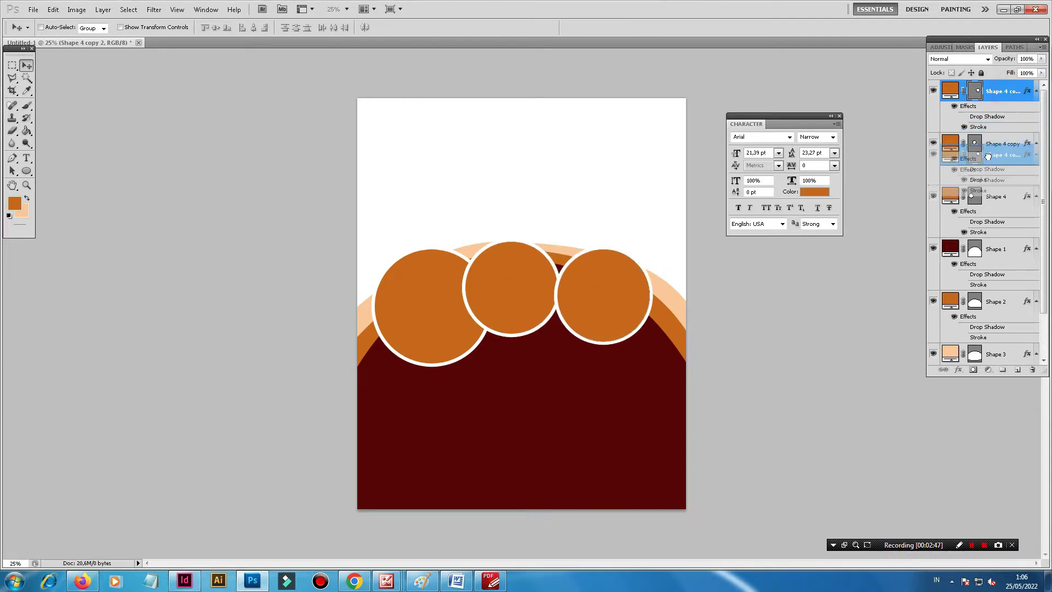
left_click_drag(1002, 96, 991, 160)
left_click_drag(944, 86, 957, 174)
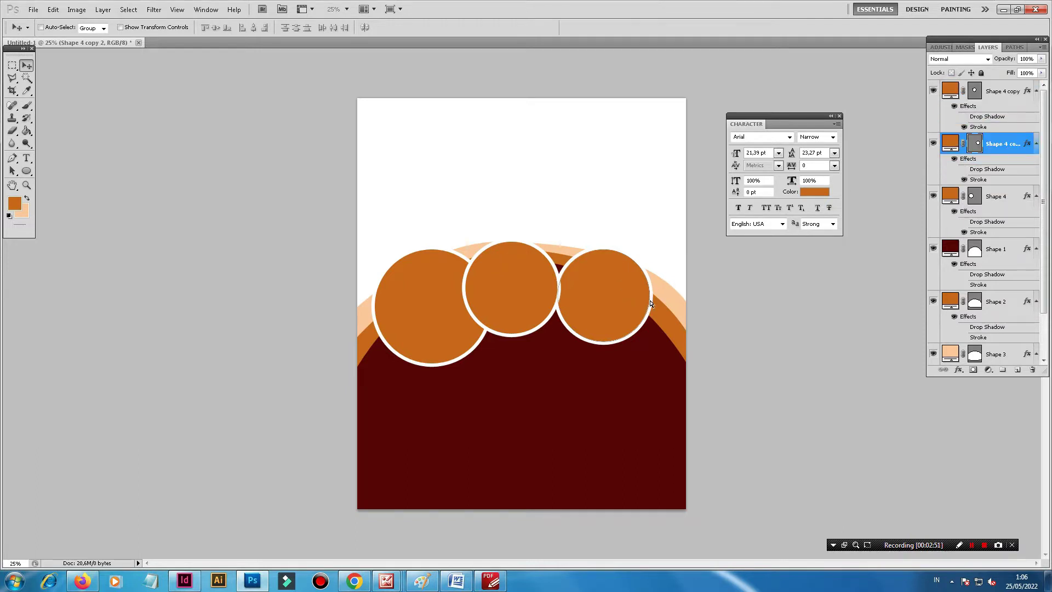
key("ctrl+t")
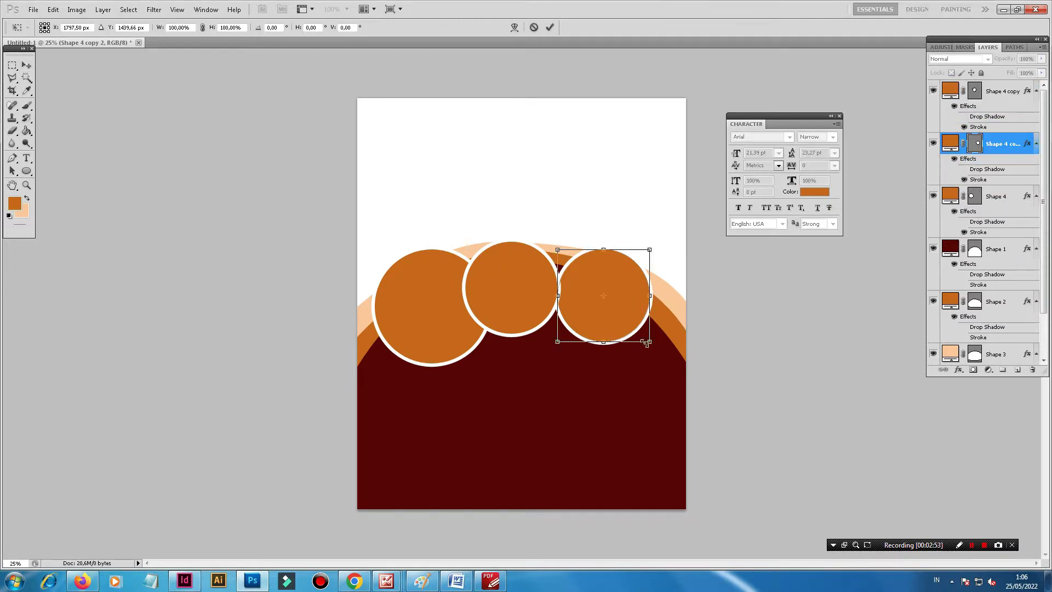
left_click_drag(646, 343, 632, 327)
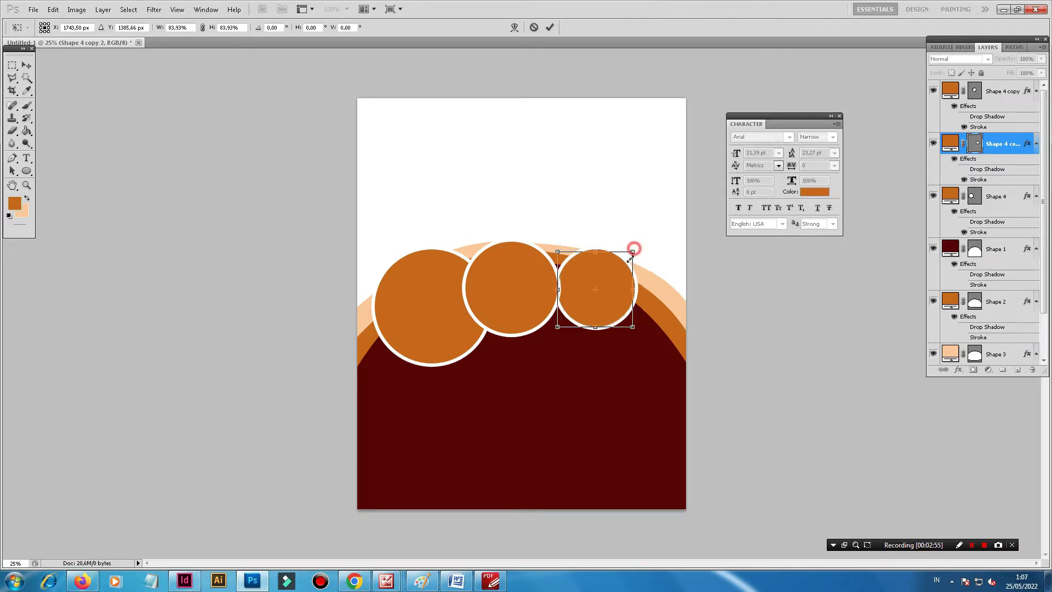
left_click_drag(633, 251, 628, 258)
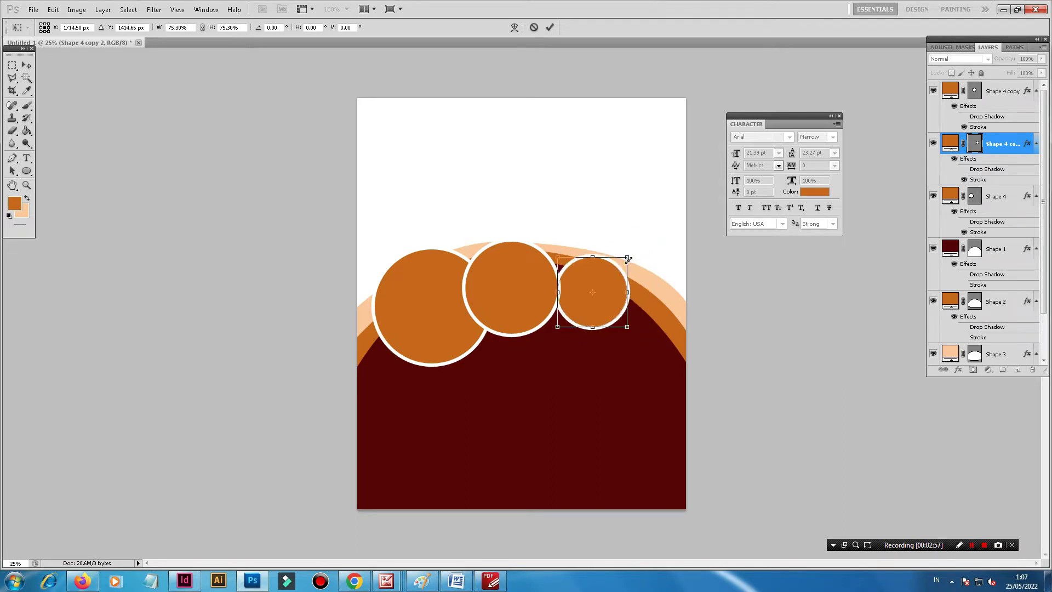
key("Return")
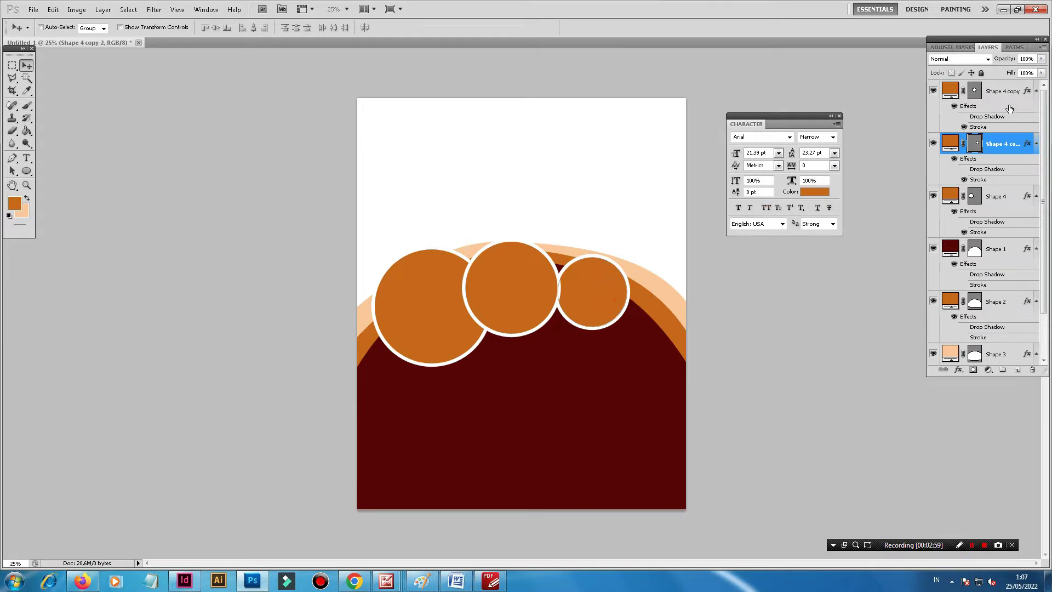
Step: Select all three circle layers and scale them up together
left_click(1008, 93)
left_click(992, 196, "shift")
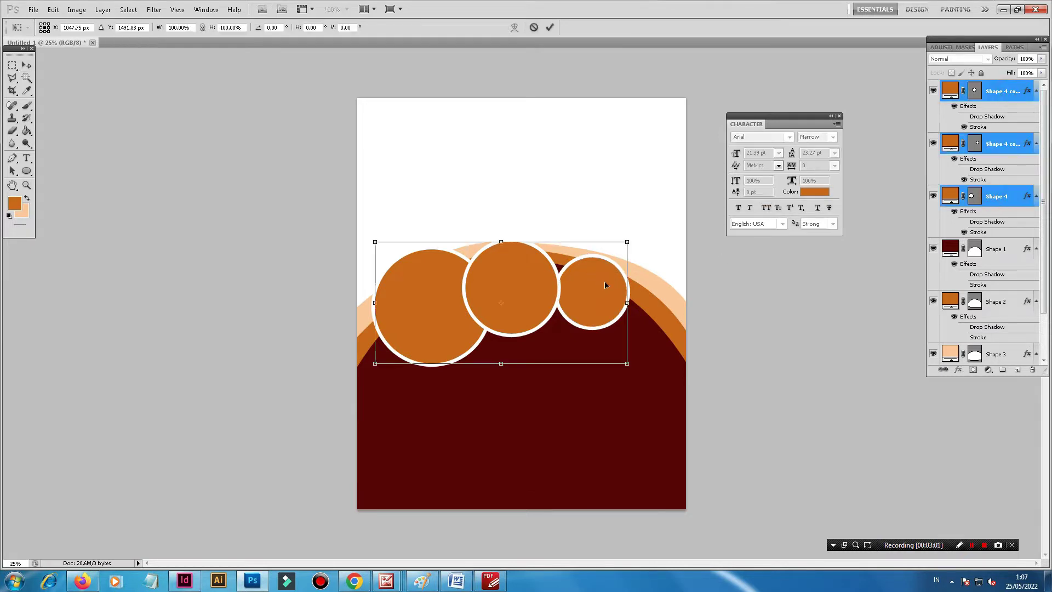
key("ctrl+t")
left_click_drag(640, 366, 647, 334)
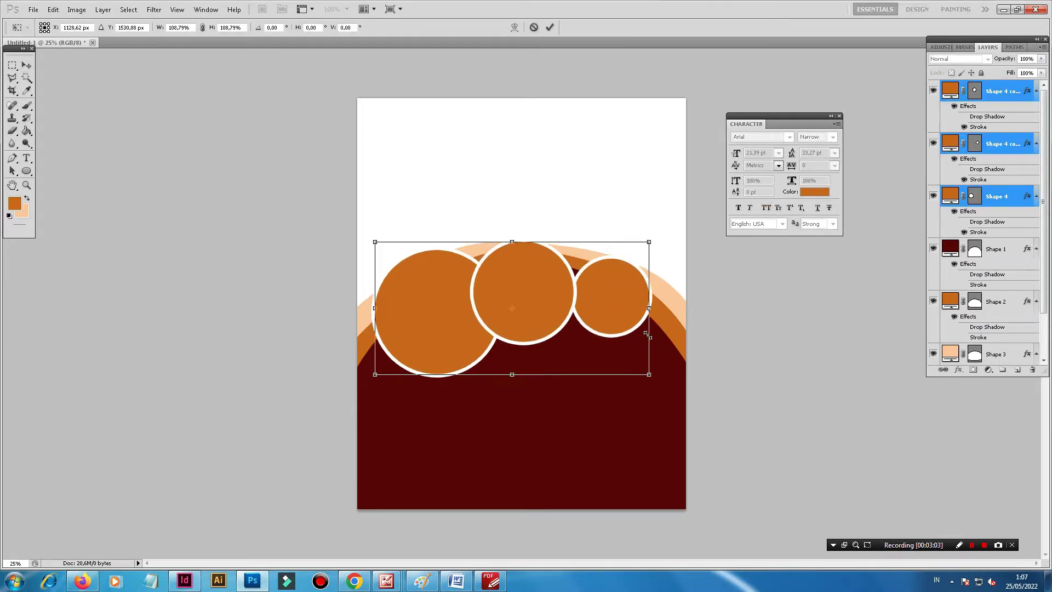
key("Return")
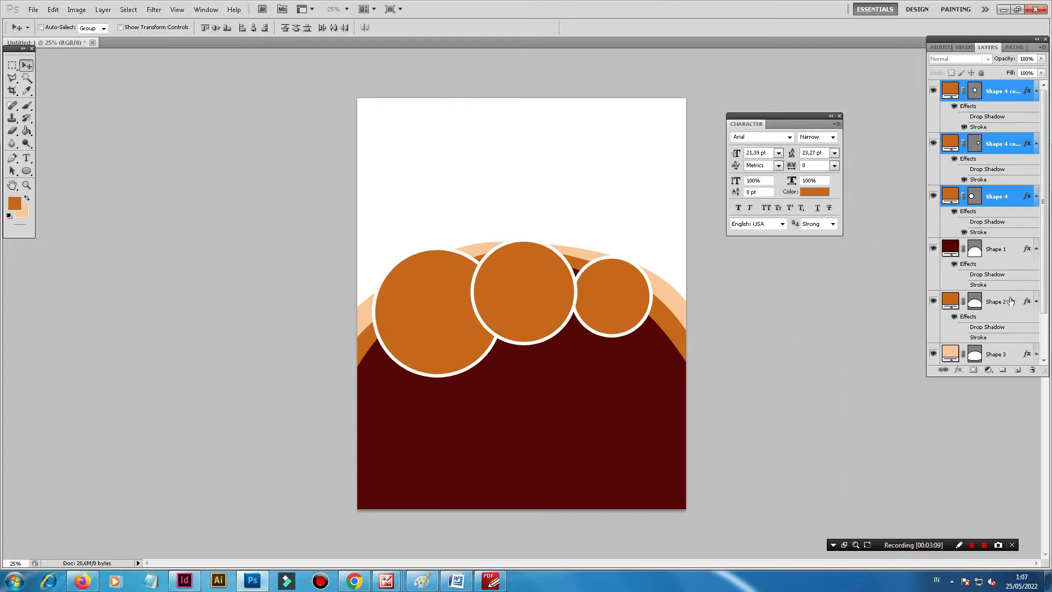
Step: Select the dome layer and confirm the orange foreground colour
left_click(1008, 246)
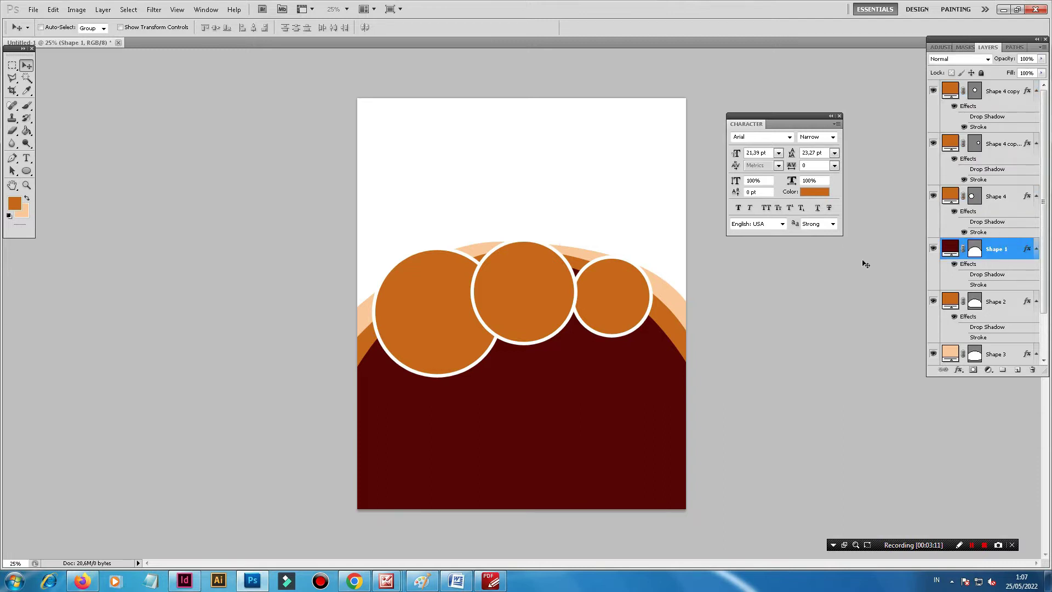
left_click(26, 170)
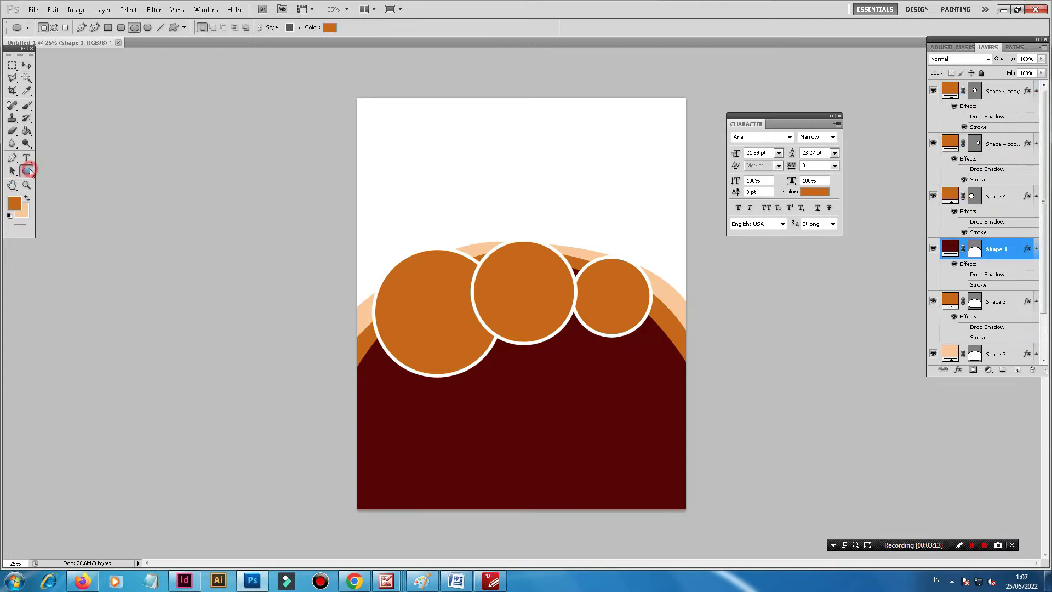
left_click(10, 208)
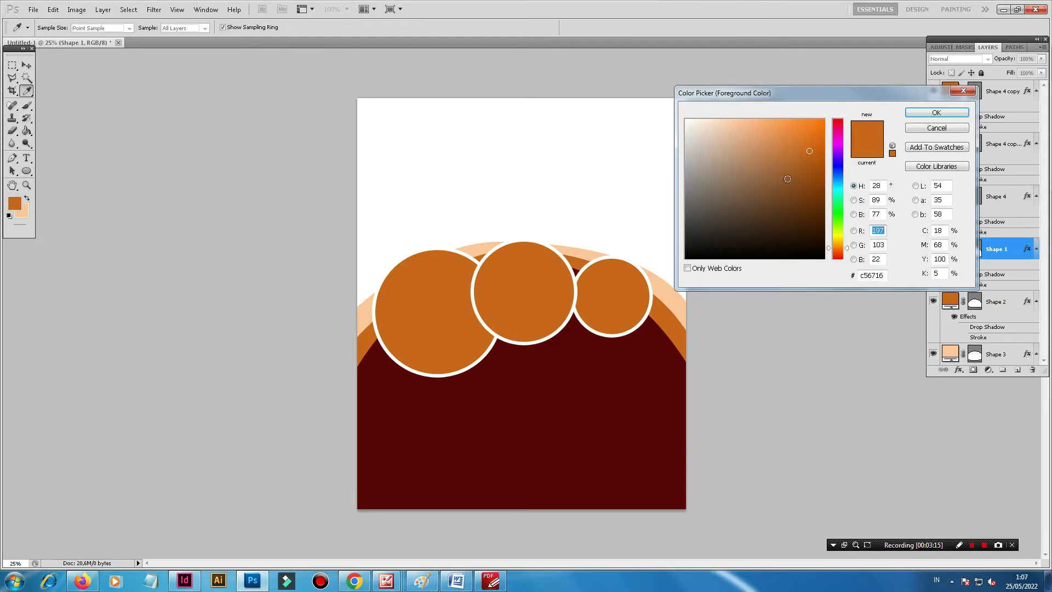
left_click(936, 113)
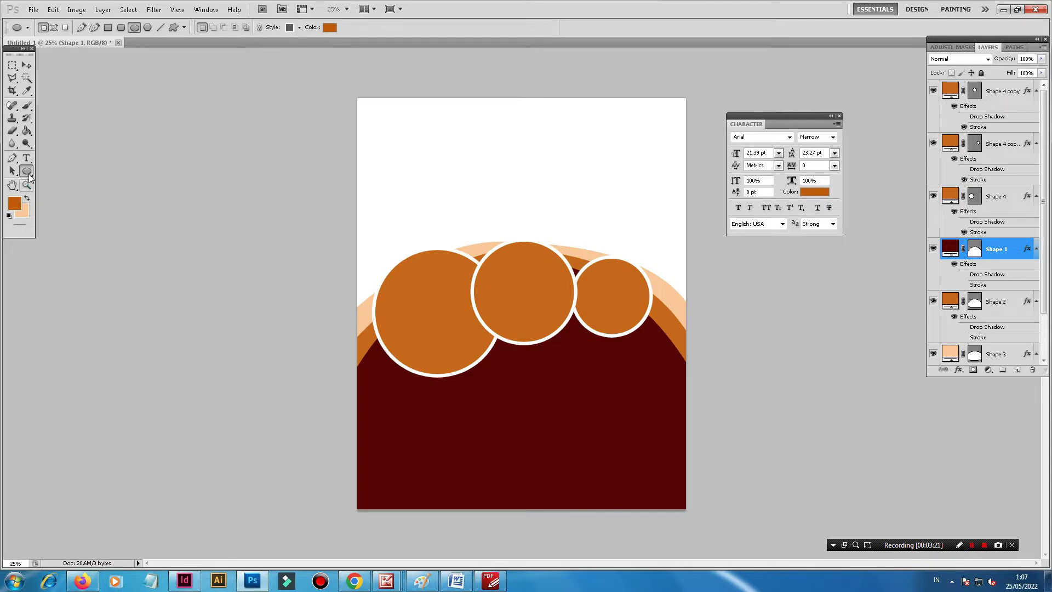
Step: Draw a small starburst custom shape above the middle circle and move its layer to the top
right_click(26, 171)
left_click(60, 219)
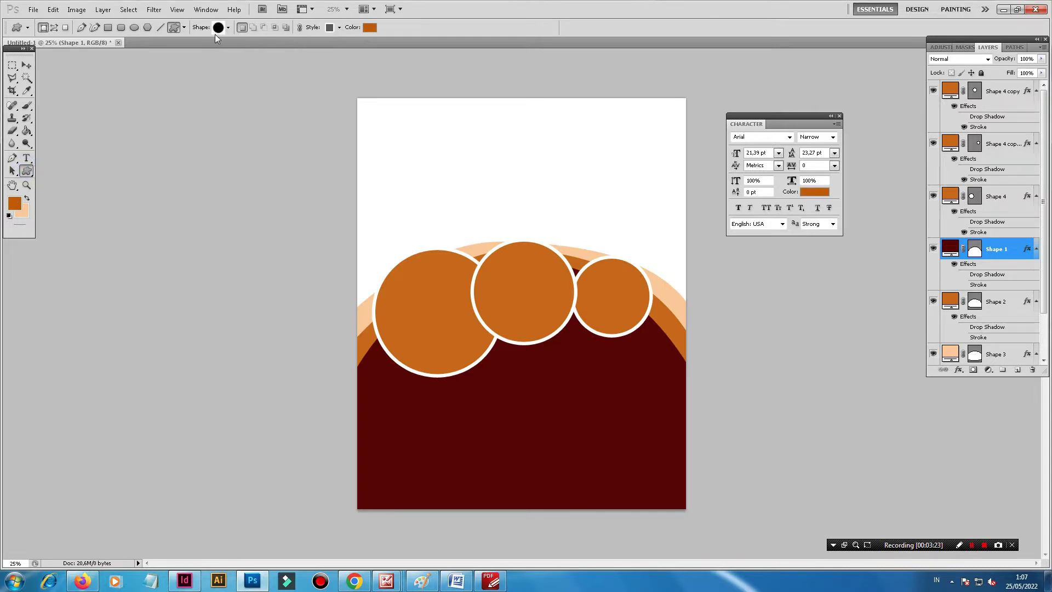
left_click(228, 28)
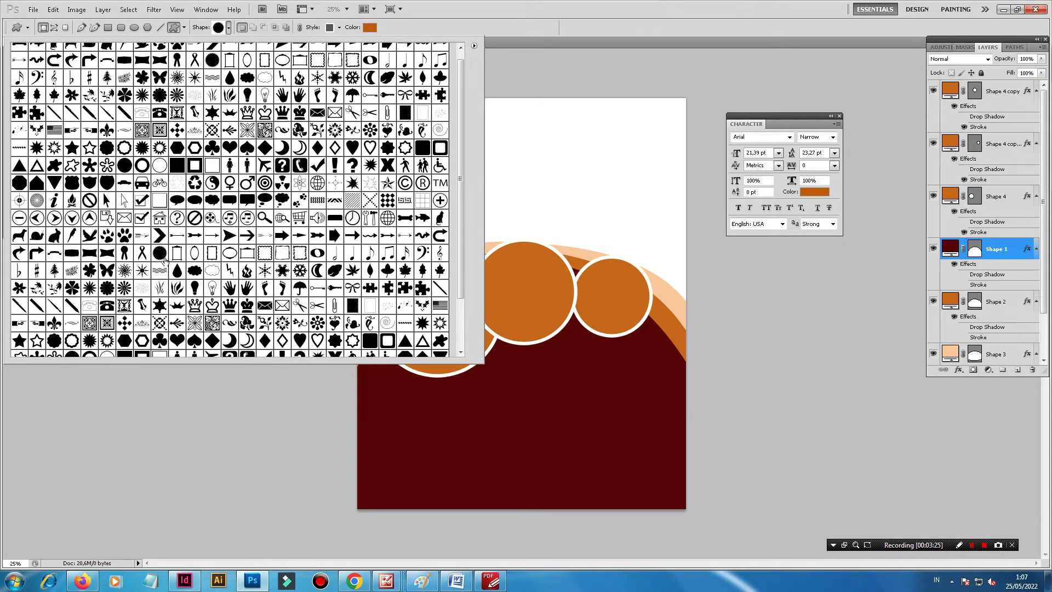
left_click(630, 394)
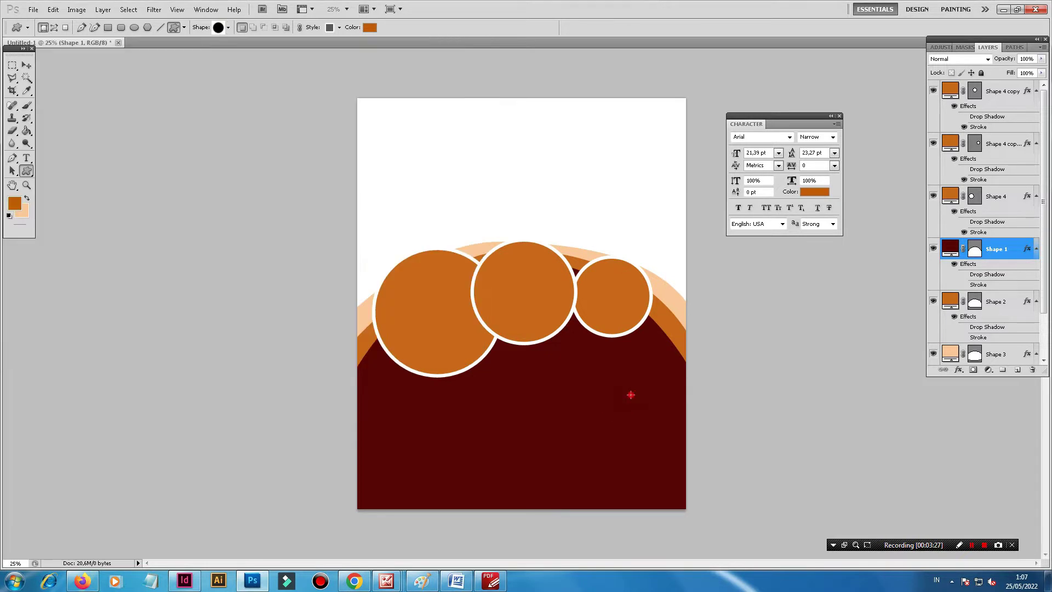
mouse_move(481, 224)
left_mouse_down()
mouse_move(524, 267)
mouse_move(519, 259)
left_mouse_up()
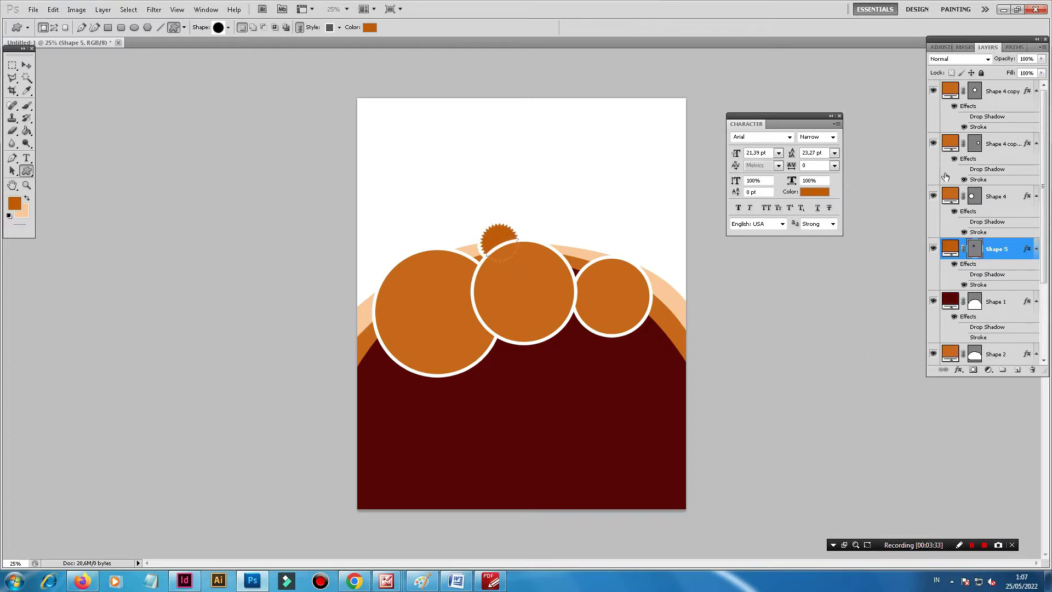
left_click_drag(995, 252, 978, 92)
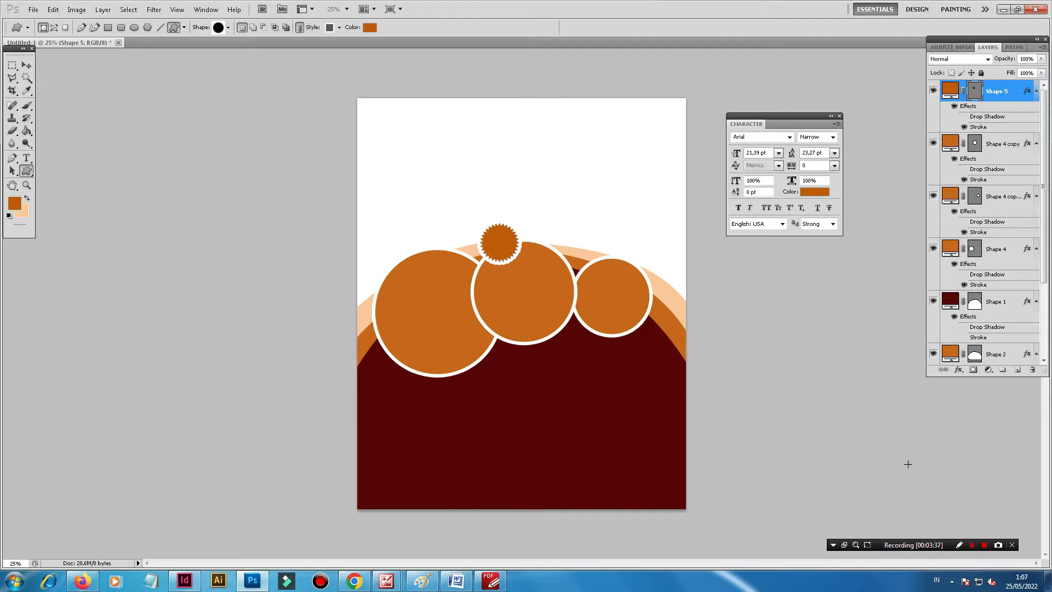
Step: Reduce the starburst's Stroke to 12 px and add a red Color Overlay
left_click(959, 374)
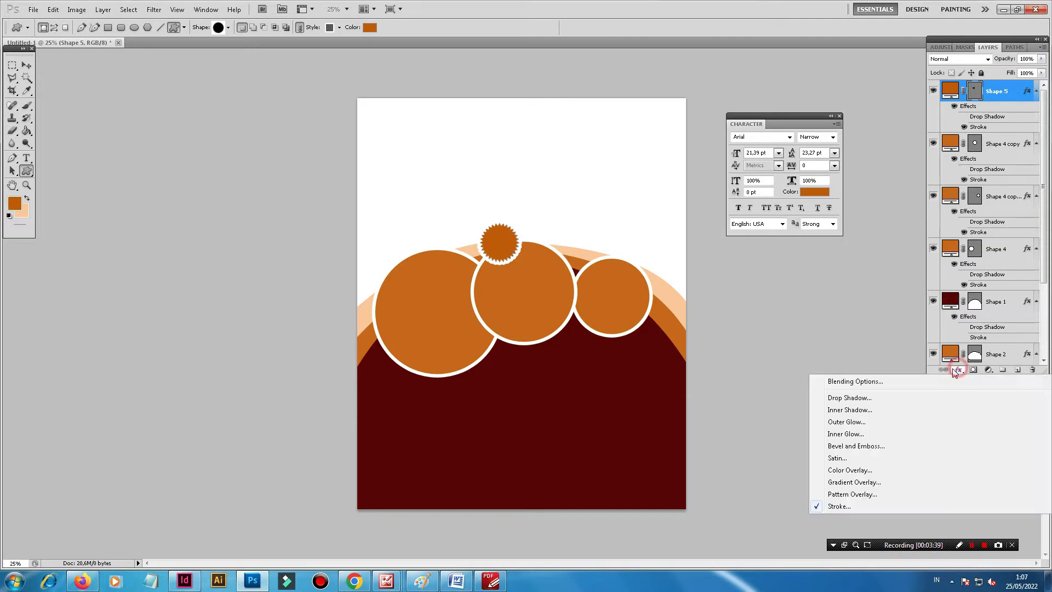
left_click(856, 506)
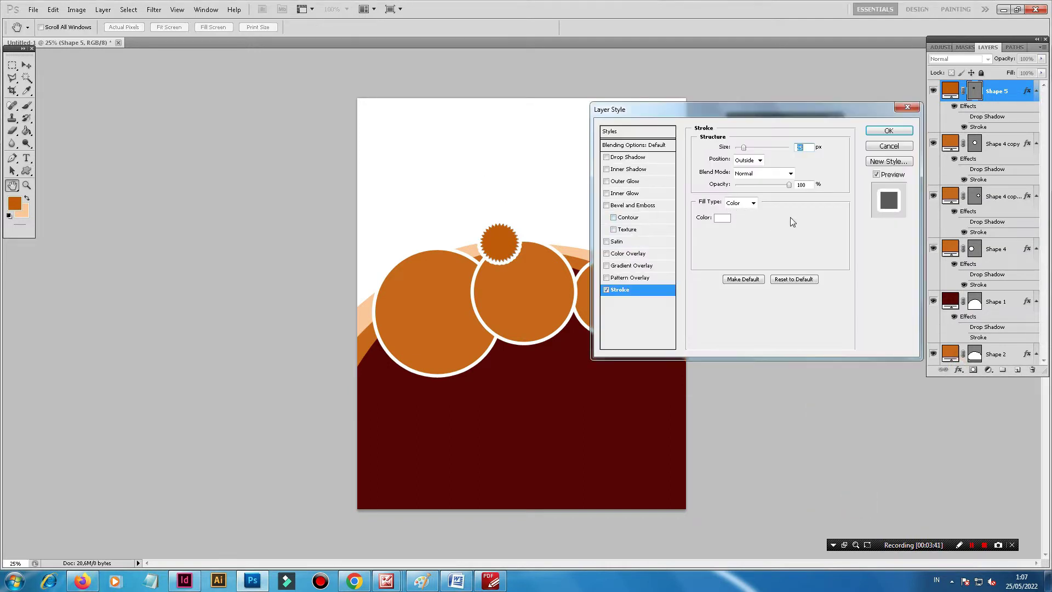
key("Down")
key("Down")
key("Down")
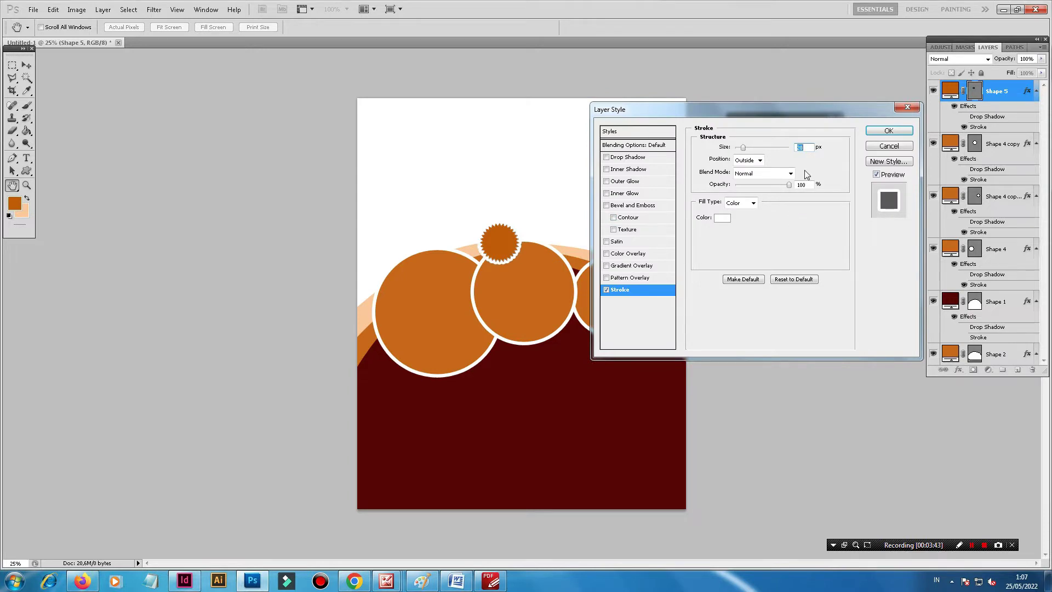
key("Down")
key("Down")
key("Down")
left_click(628, 253)
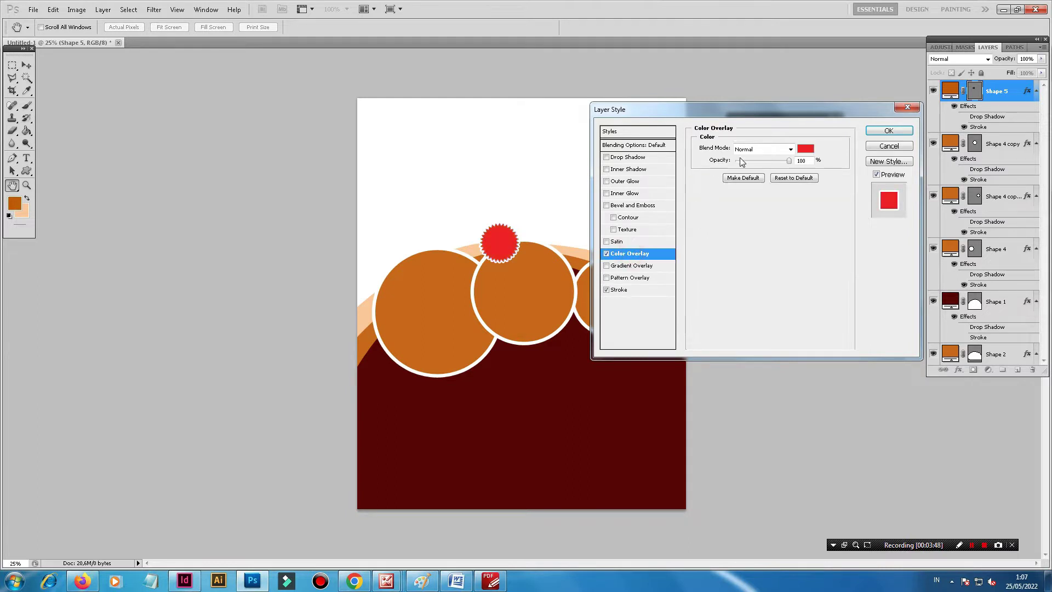
left_click(888, 130)
left_click(26, 65)
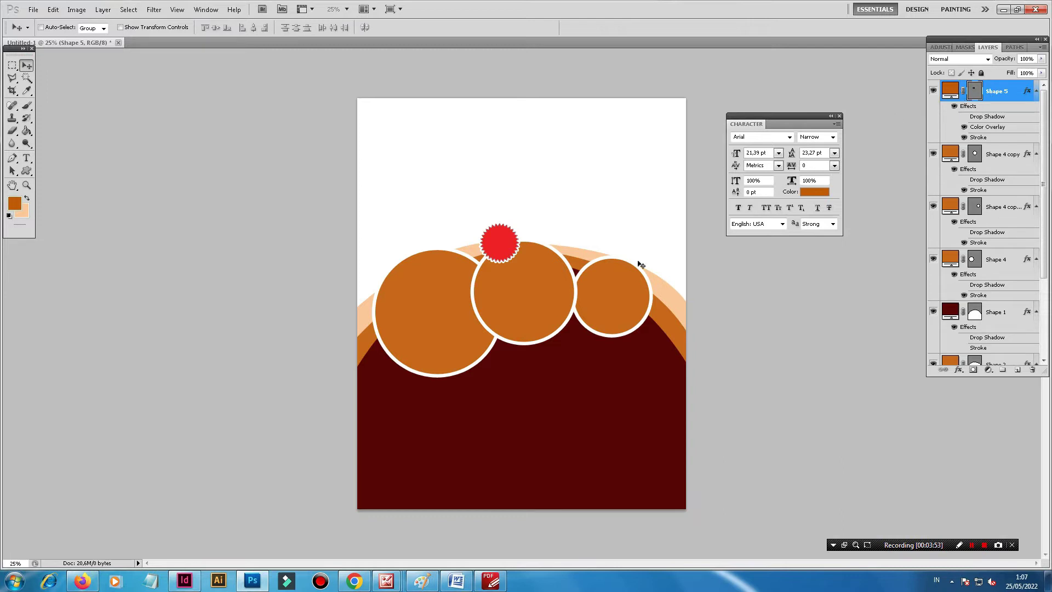
Step: Zoom in and place a duplicate starburst at the left circle's lower edge
left_click(544, 281)
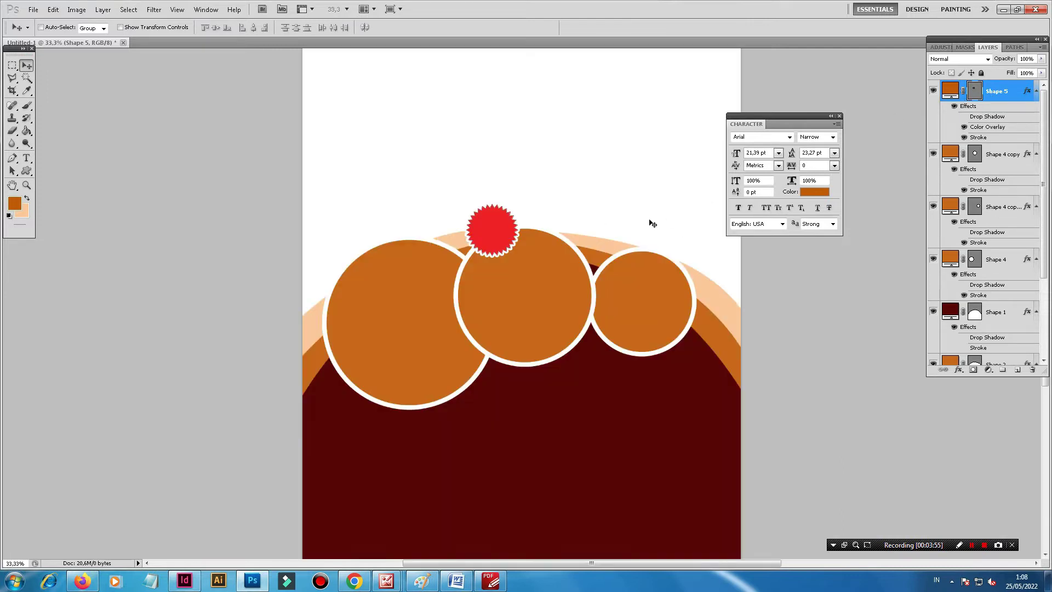
left_click_drag(505, 329, 506, 305)
right_click(982, 93)
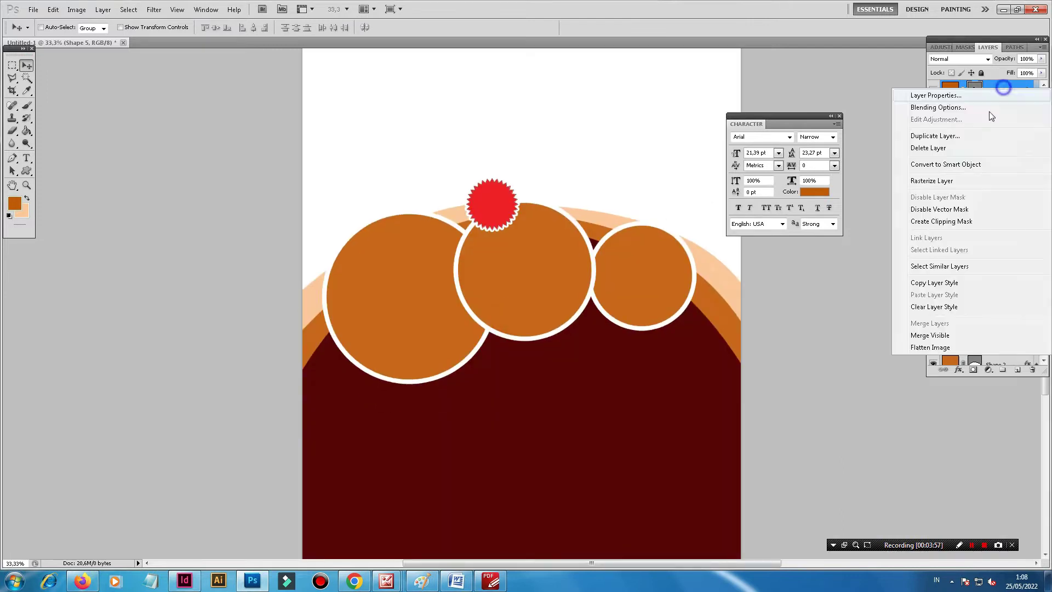
left_click(933, 136)
left_click(616, 177)
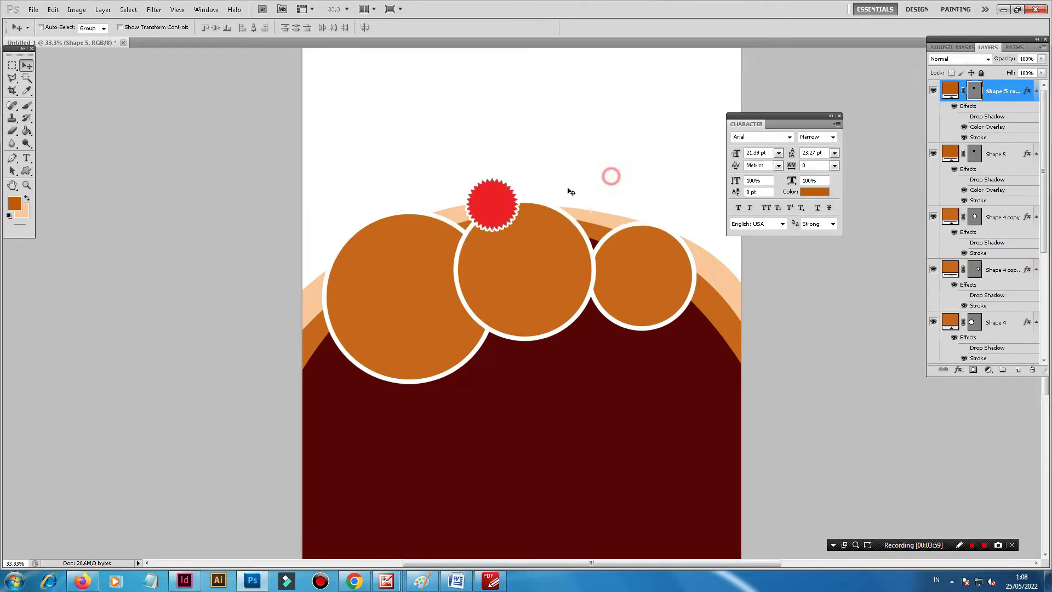
left_click_drag(464, 243, 360, 379)
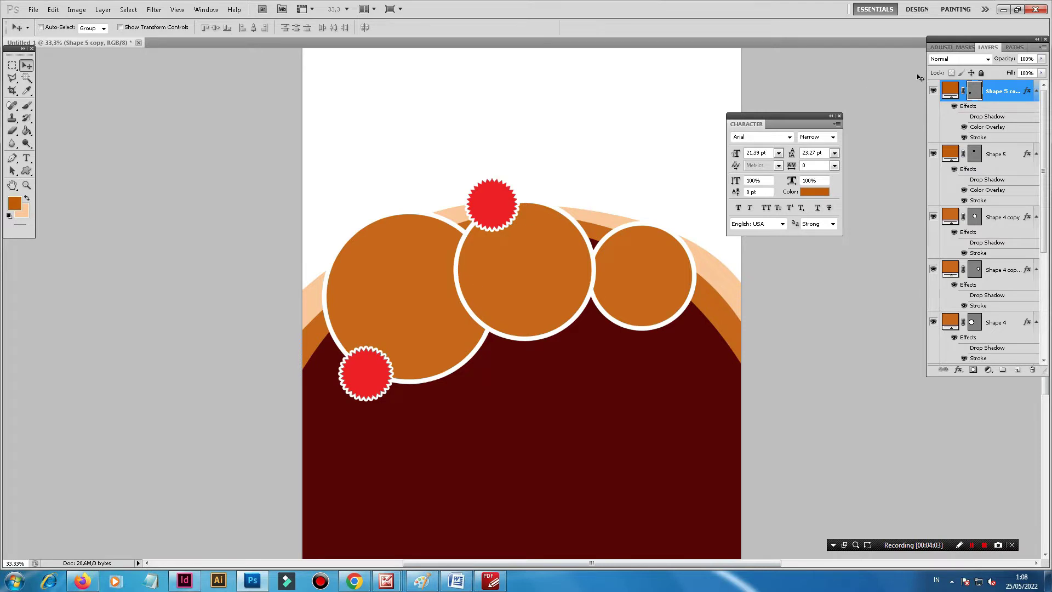
Step: Duplicate the starburst again and place it below the right circle
right_click(951, 92)
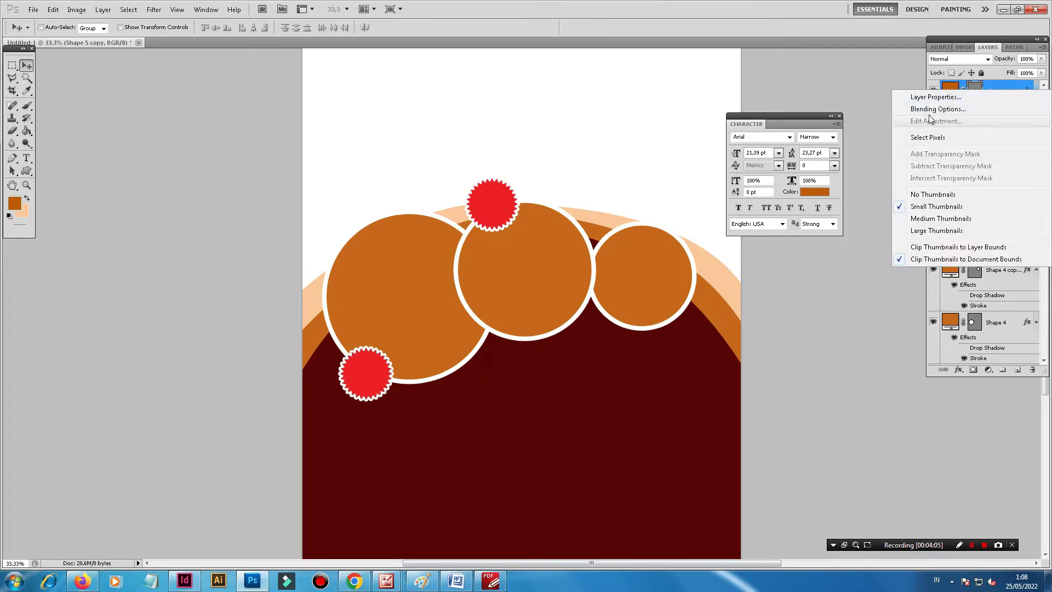
left_click(575, 110)
right_click(997, 87)
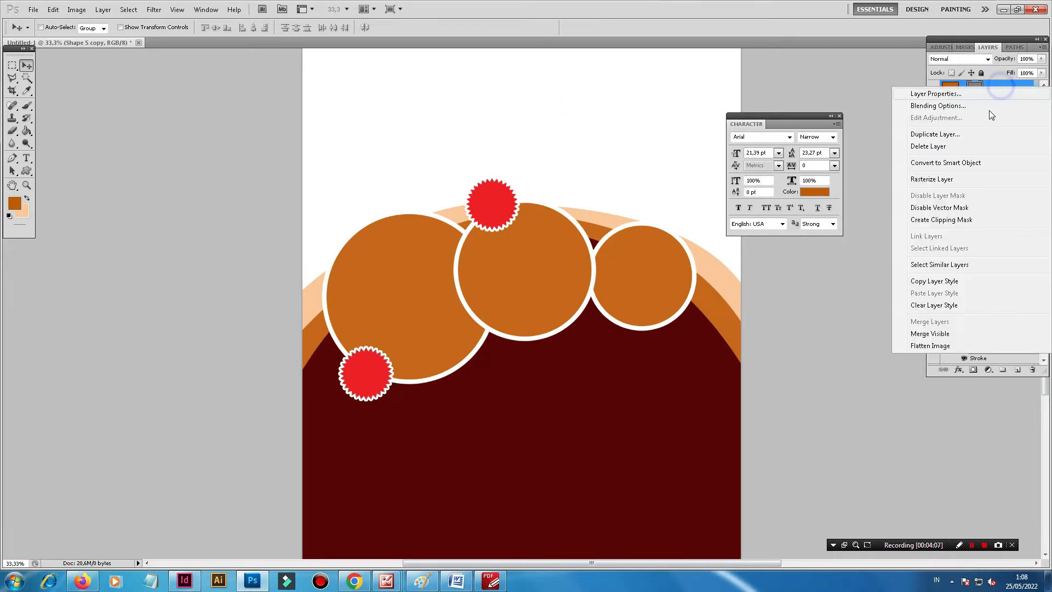
left_click(935, 134)
left_click(608, 180)
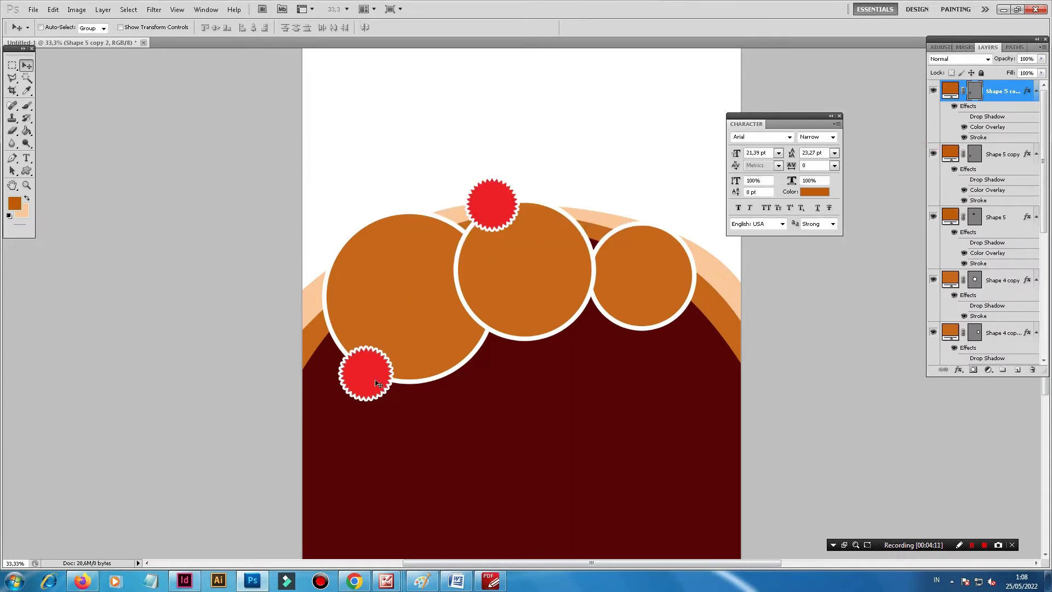
mouse_move(416, 383)
left_mouse_down()
mouse_move(634, 349)
mouse_move(624, 349)
left_mouse_up()
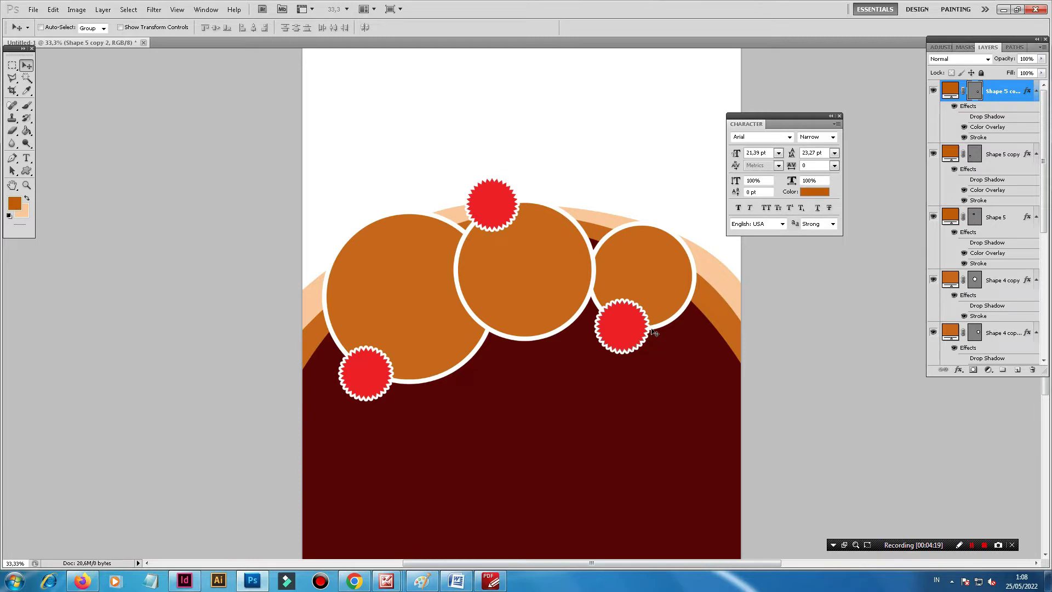
scroll(588, 304, "down", 2)
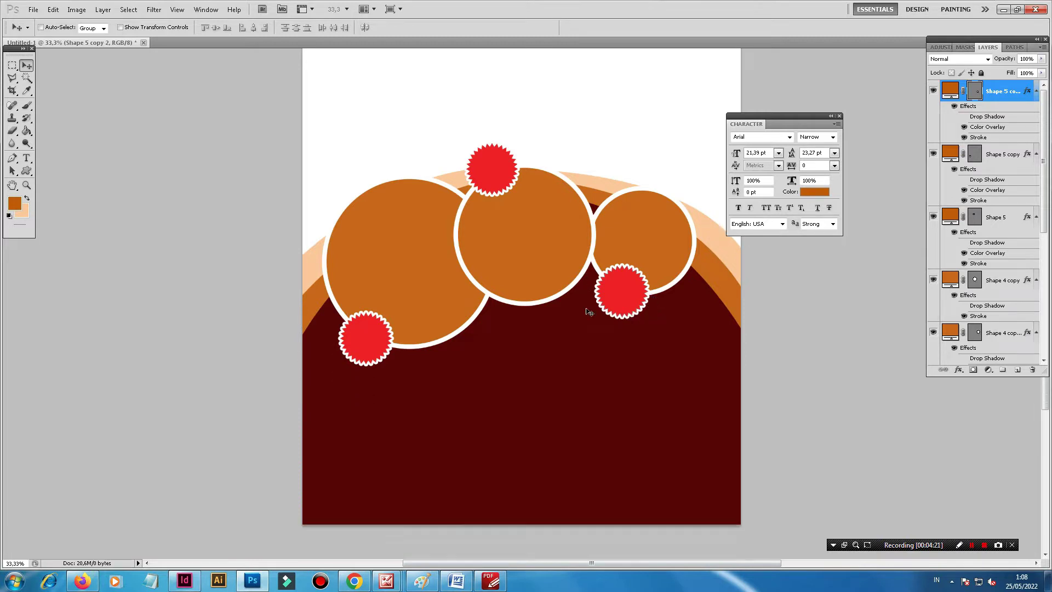
scroll(590, 307, "up", 1)
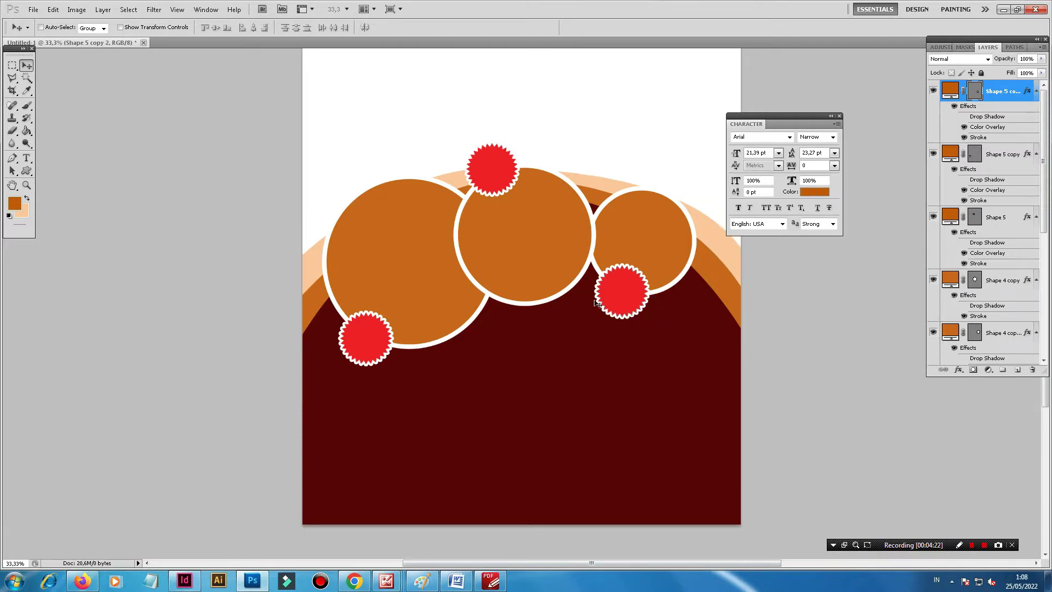
Step: Add a new layer and set the foreground colour to white
left_click(1016, 369)
left_click(14, 203)
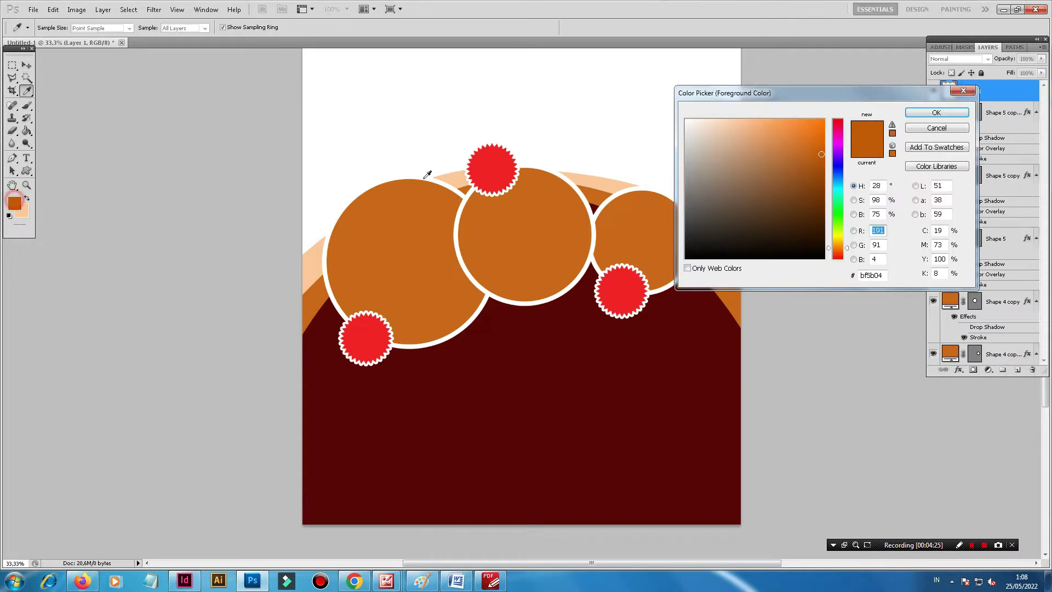
left_click(724, 159)
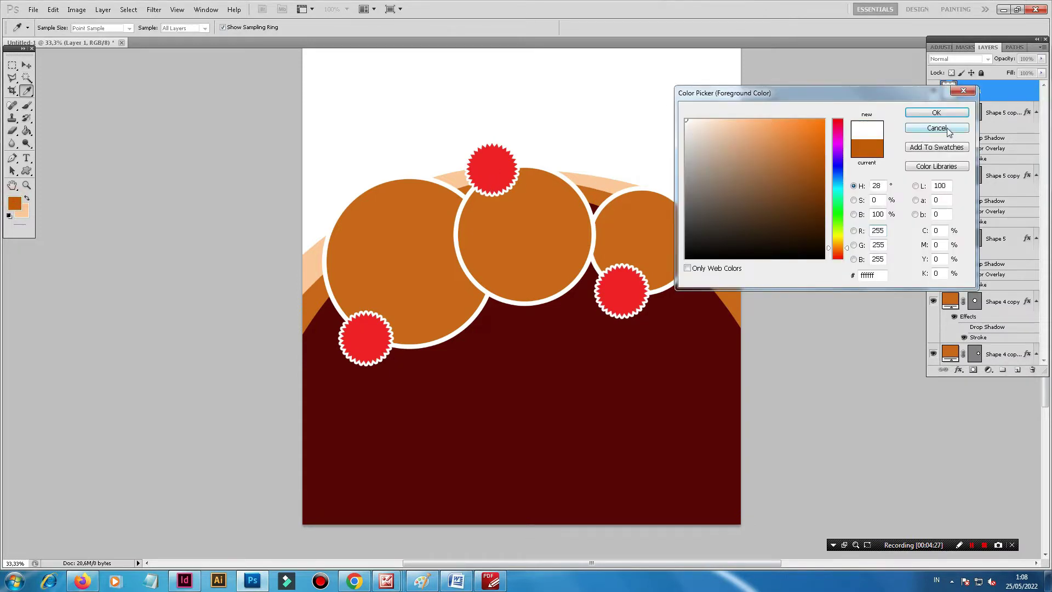
left_click(936, 113)
Step: Type the '$25' price and move it onto the lower-left starburst
left_click(25, 157)
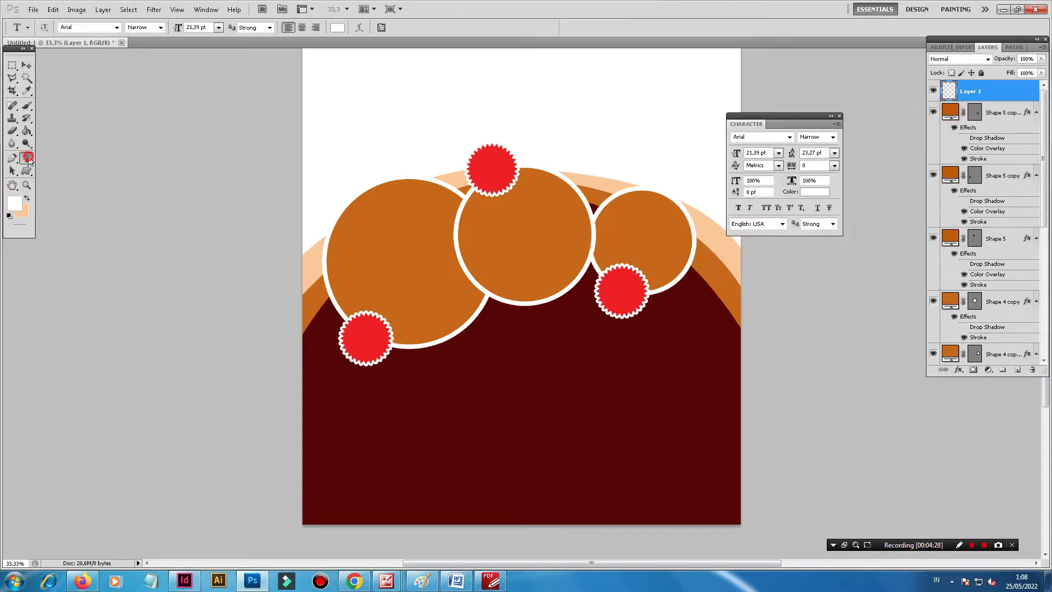
left_click(426, 396)
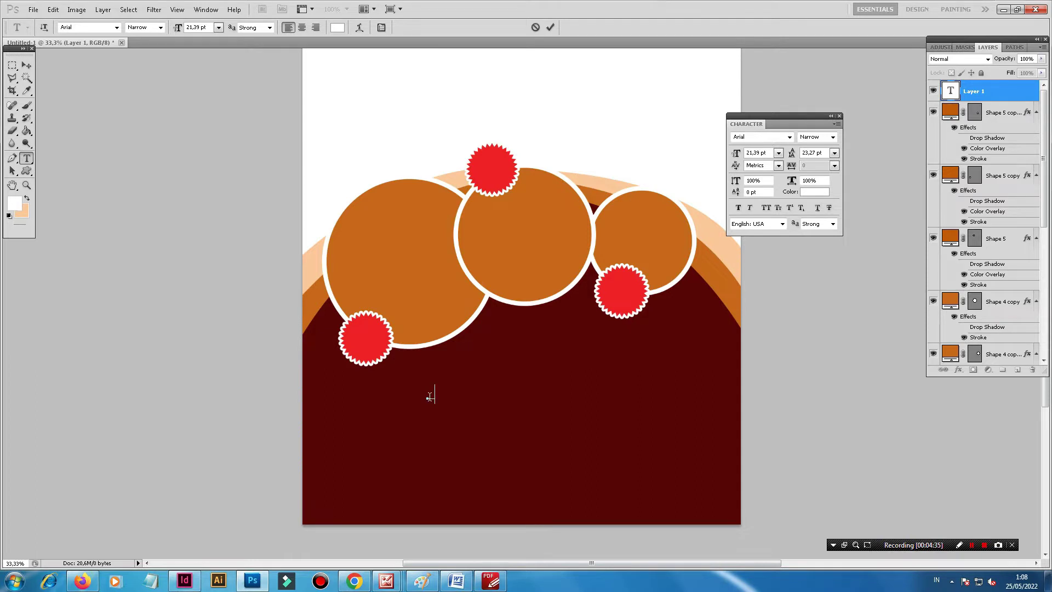
type("$25")
left_click(28, 65)
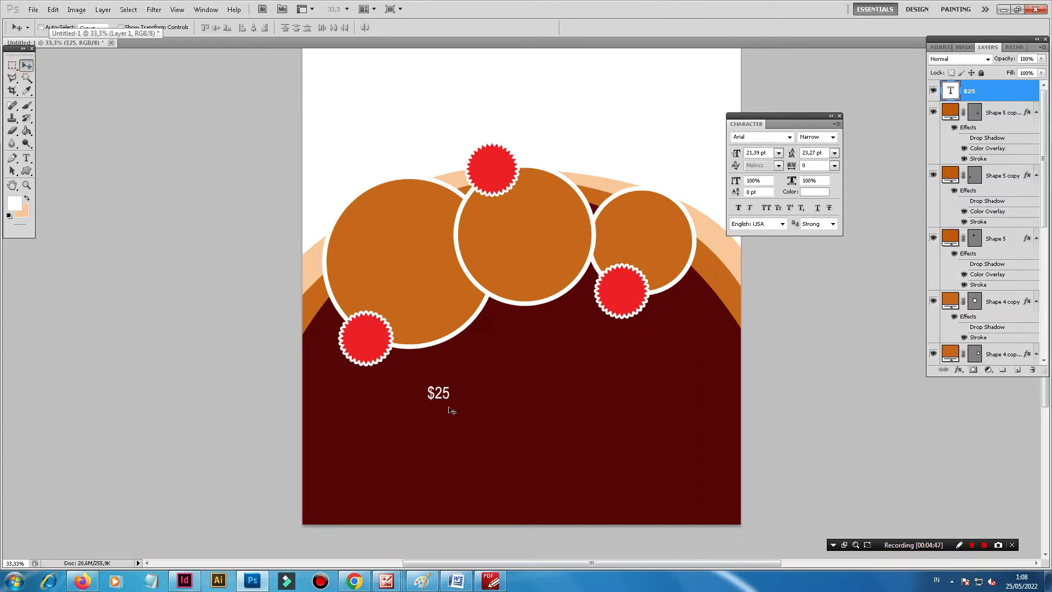
left_click_drag(449, 411, 378, 355)
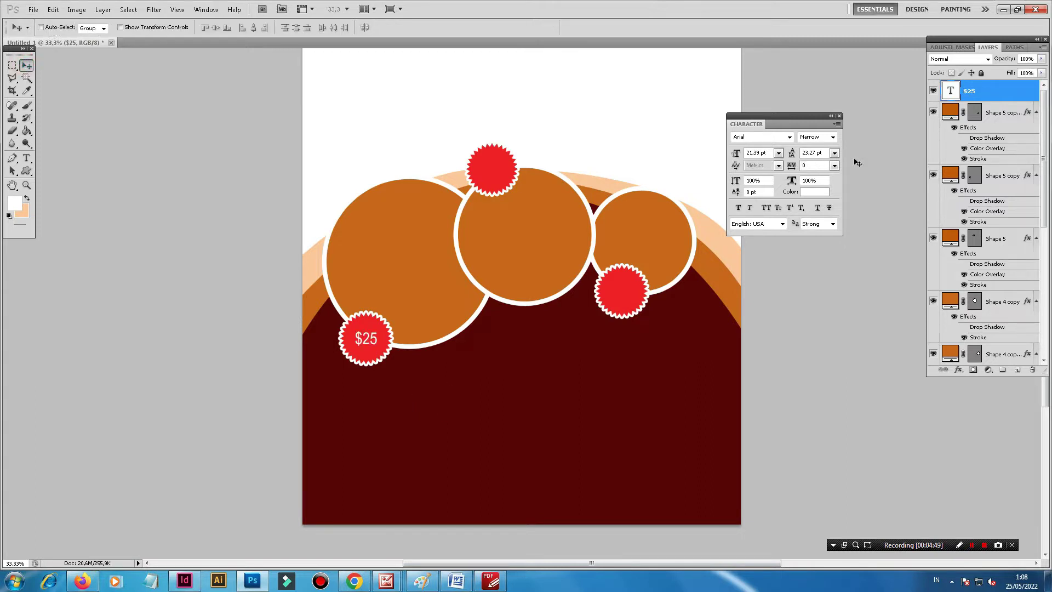
Step: Duplicate the $25 price text onto the top starburst and change it to $30
right_click(951, 94)
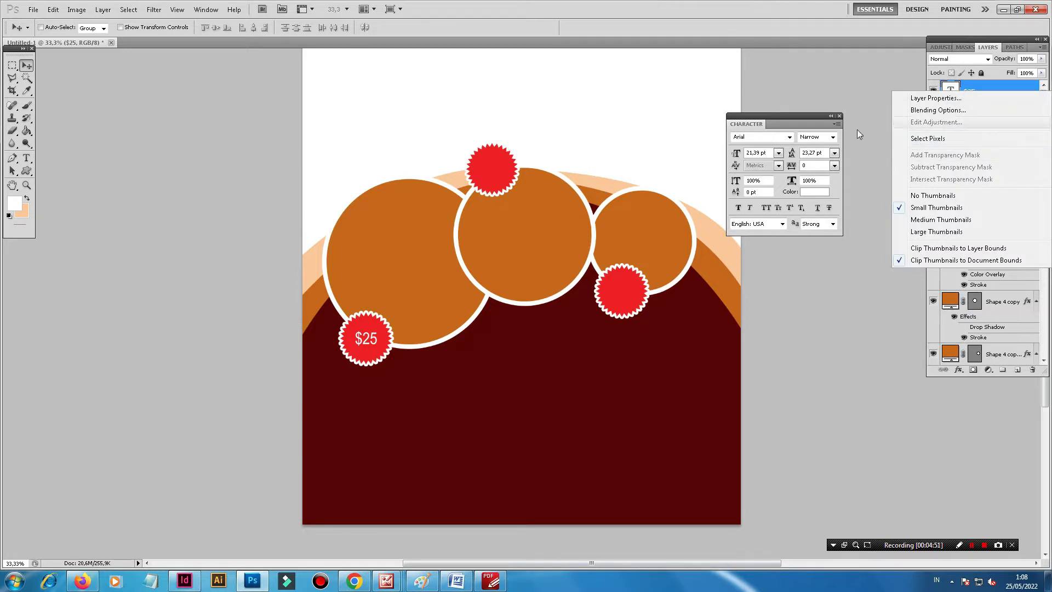
left_click(990, 91)
right_click(991, 91)
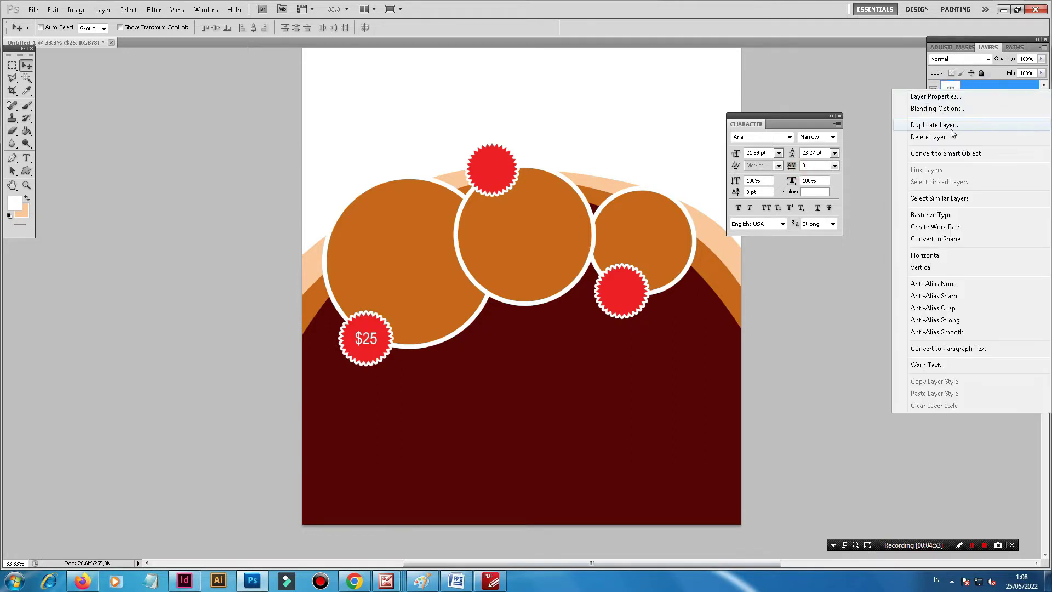
left_click(918, 124)
left_click(613, 179)
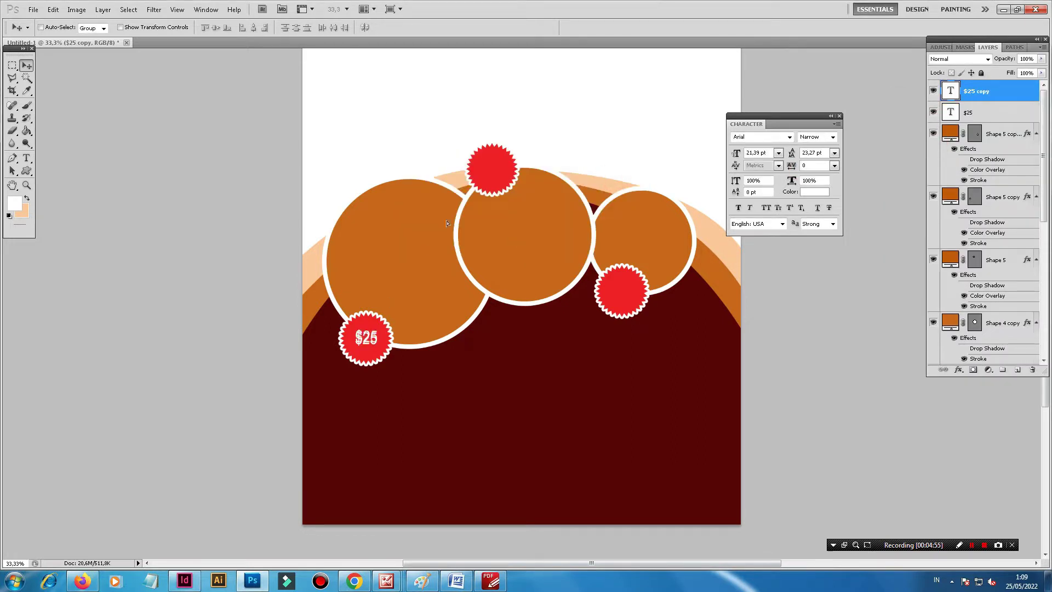
left_click_drag(368, 342, 494, 175)
left_click(27, 157)
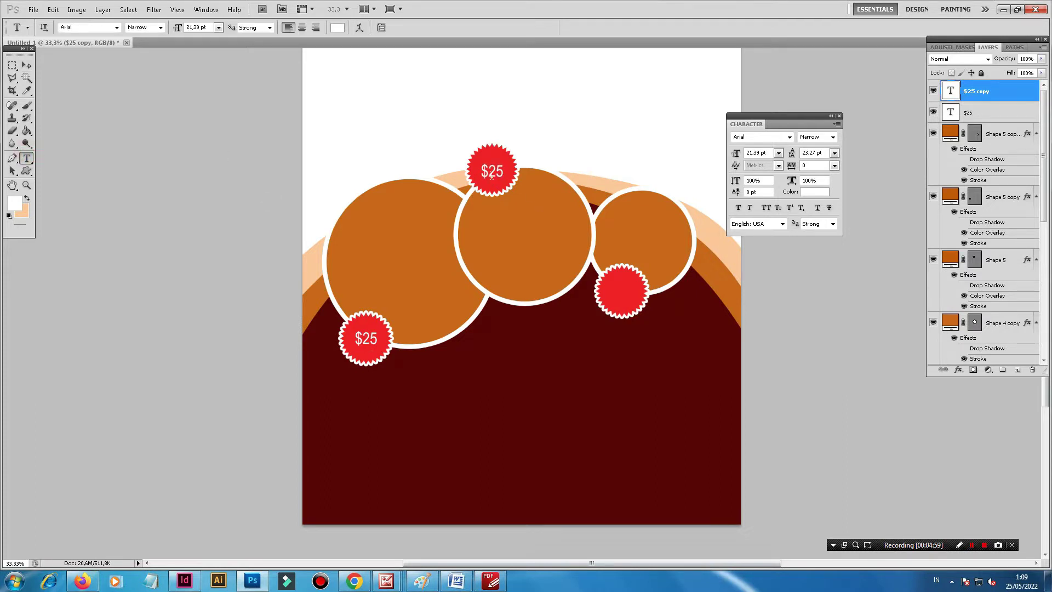
left_click(493, 172)
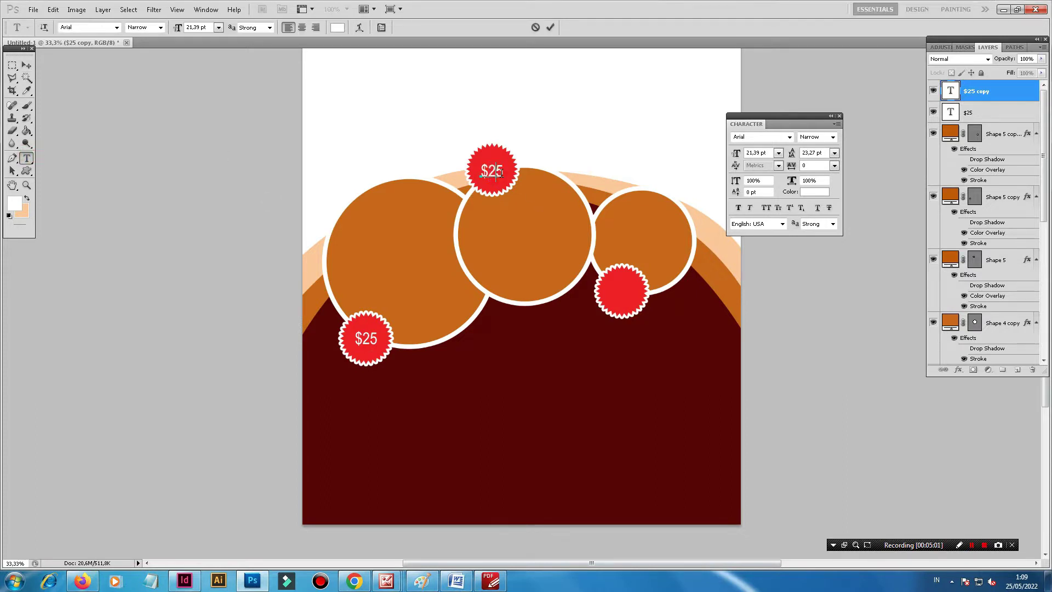
key("BackSpace")
key("BackSpace")
type("30")
left_click(27, 64)
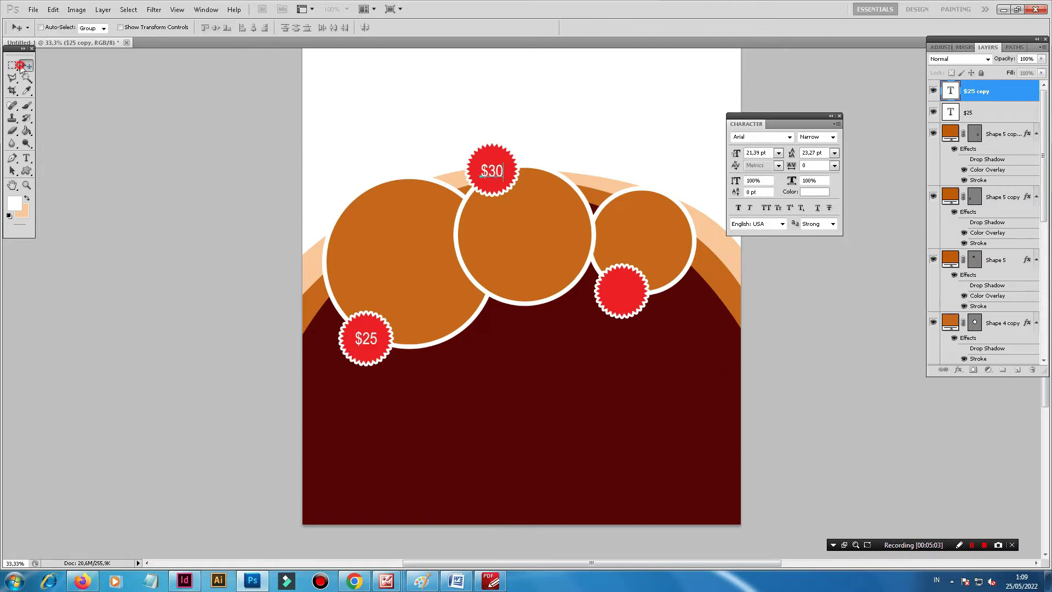
Step: Duplicate the $30 label onto the lower-right badge, change it to $20, and nudge it up
right_click(954, 95)
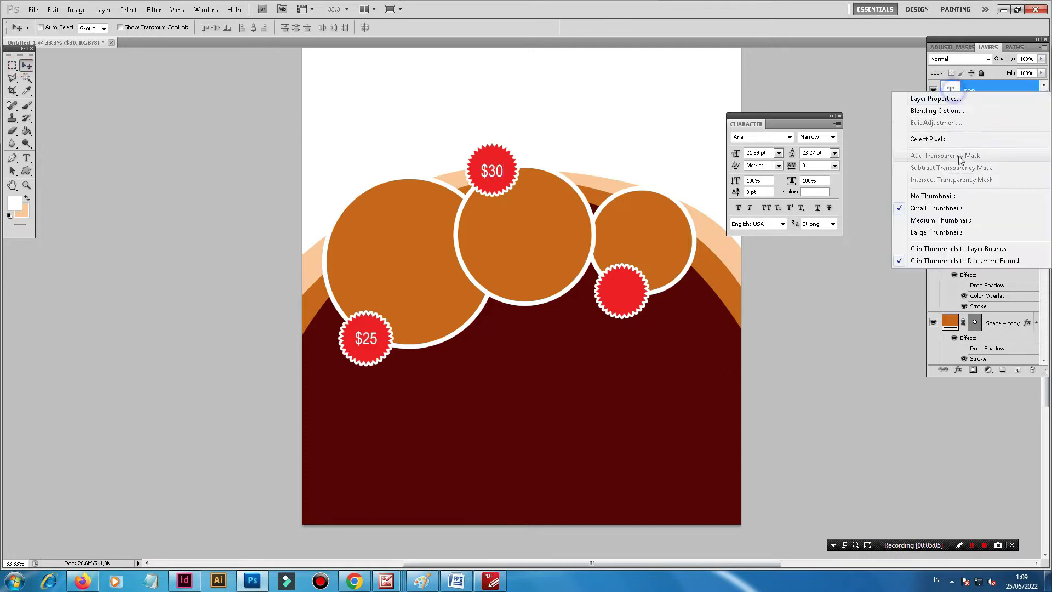
left_click(862, 331)
right_click(993, 88)
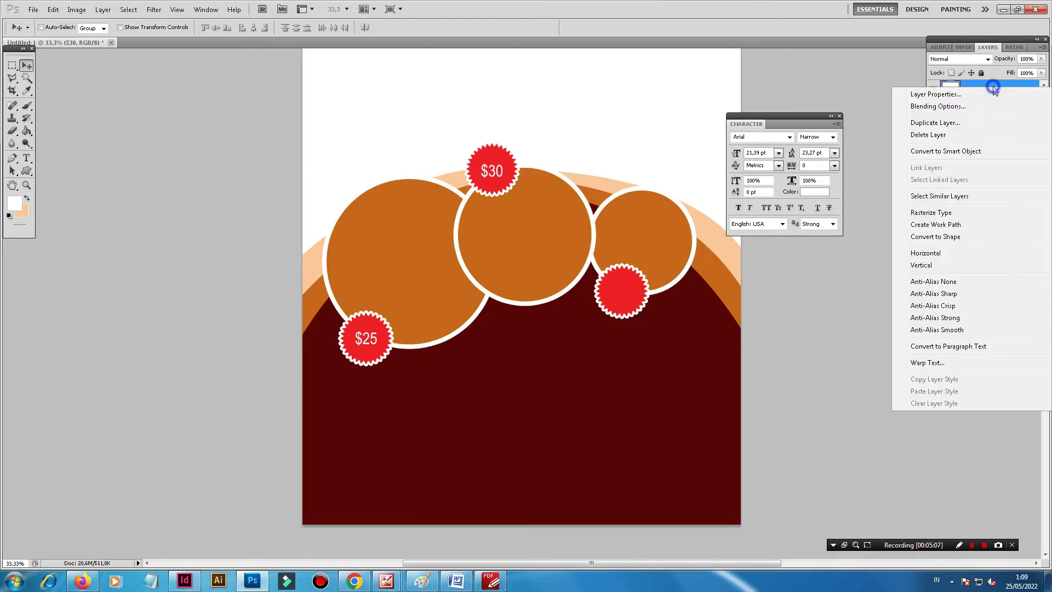
left_click(938, 118)
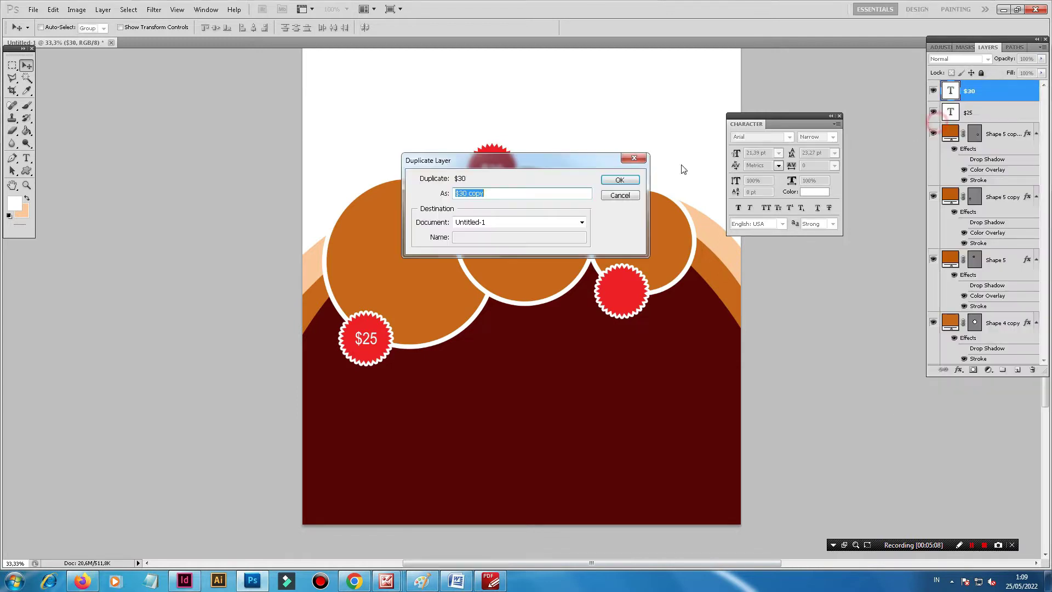
left_click(619, 179)
left_click_drag(495, 175, 624, 298)
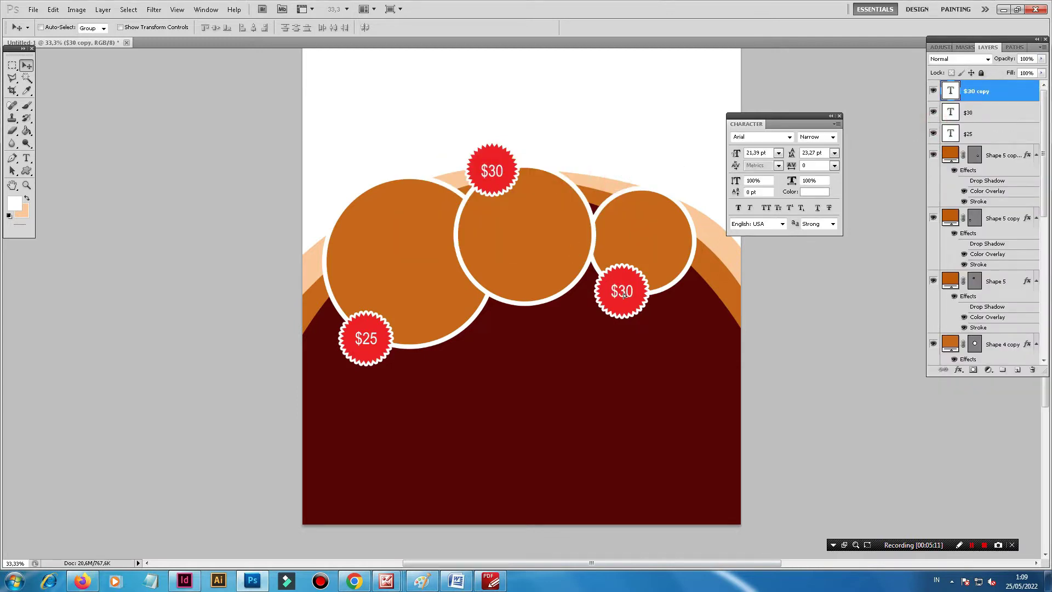
left_click(25, 158)
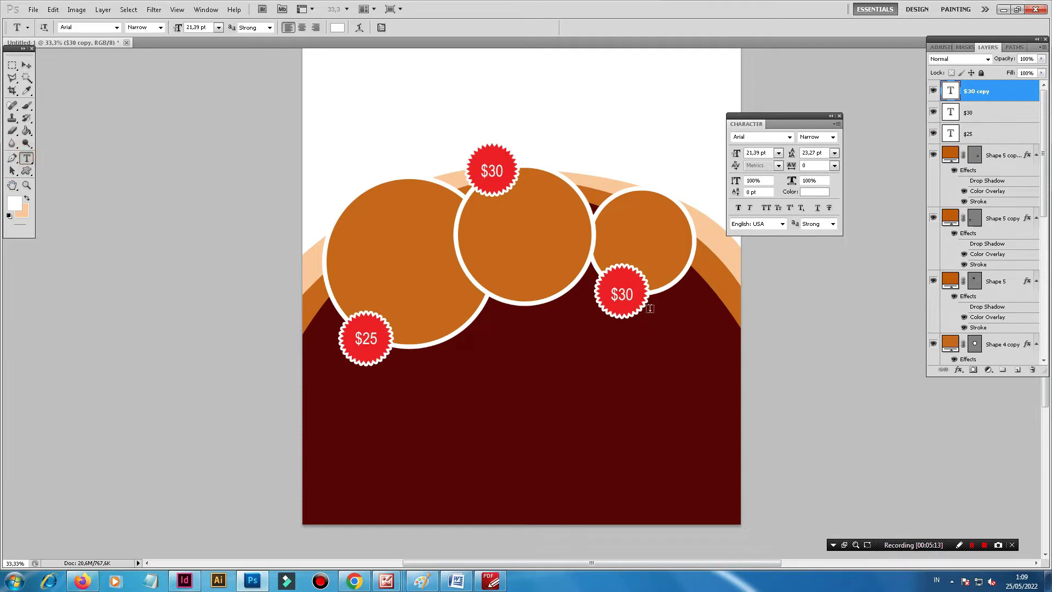
left_click(622, 296)
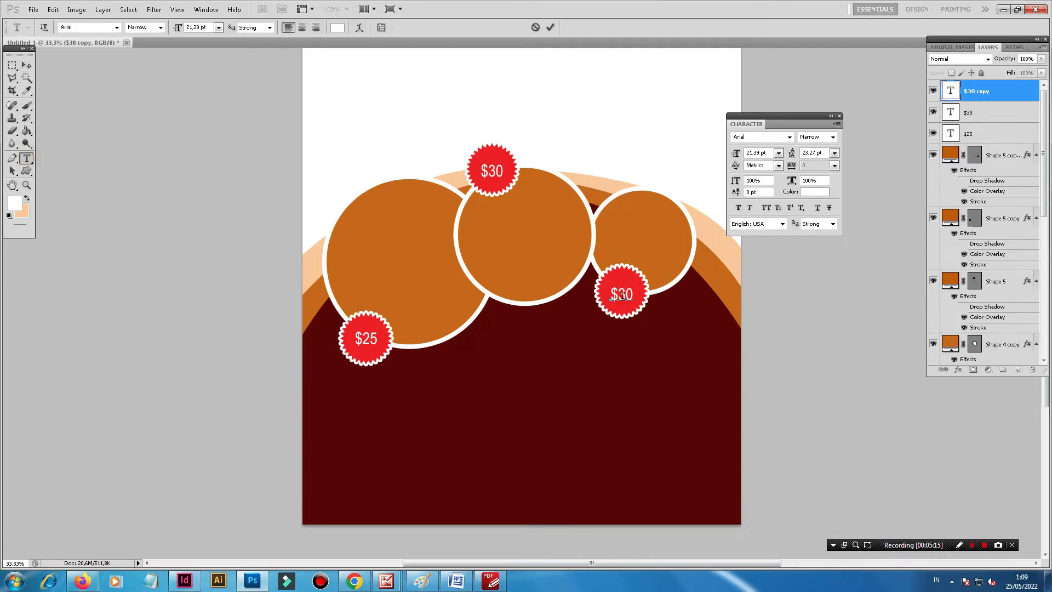
type("2")
left_click(26, 65)
key("Up")
key("Up")
key("Up")
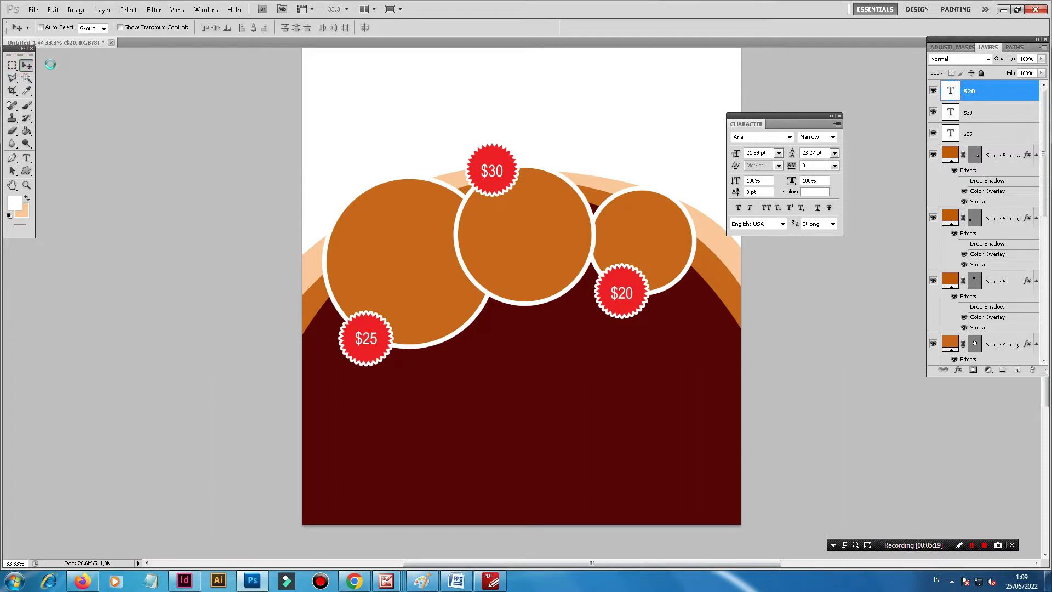
key("Up")
key("Up")
key("Up")
key("ctrl+minus")
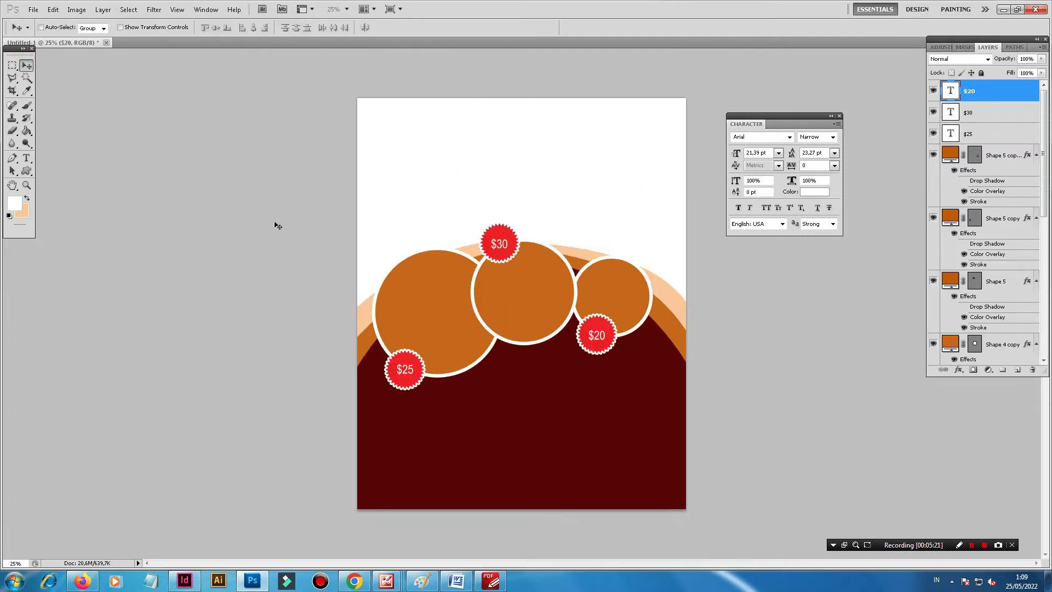
Step: Draw a red rectangle above the Background layer covering the page's upper-left area
left_click(27, 171)
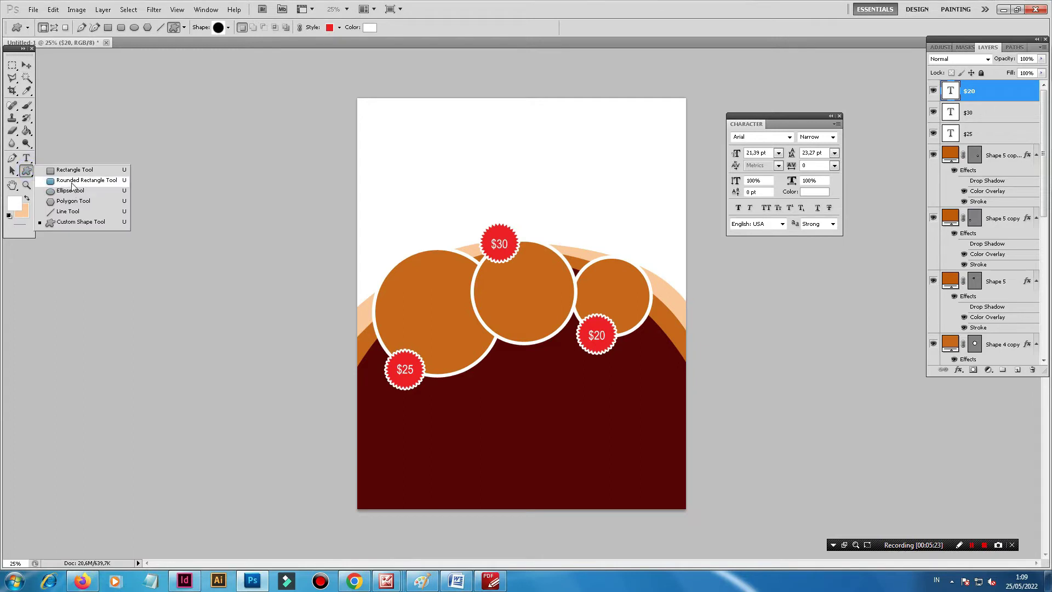
left_click(70, 173)
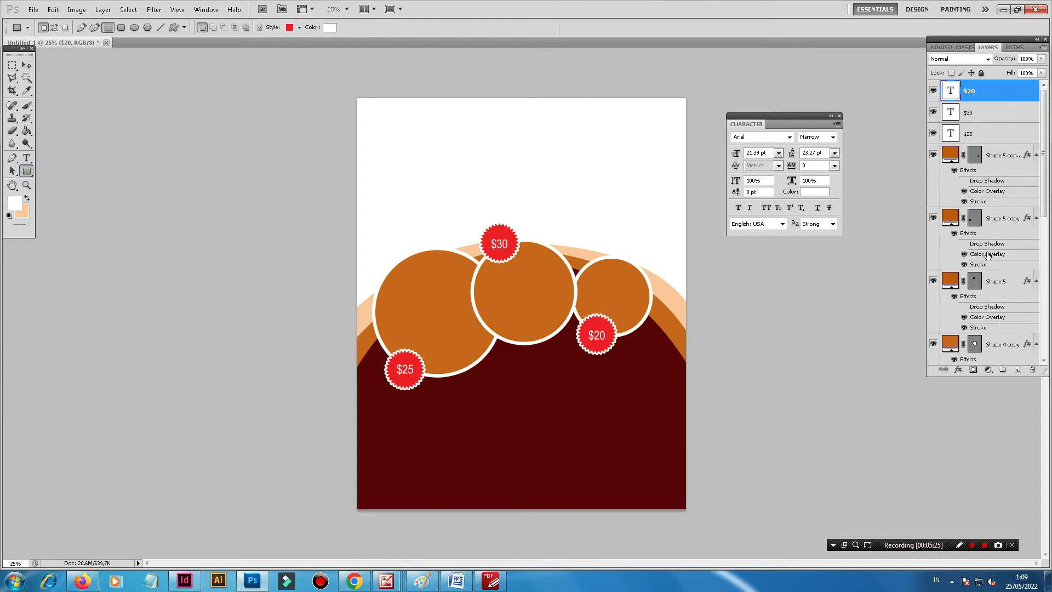
left_click(1001, 154)
scroll(1002, 197, "down", 2)
scroll(1003, 214, "down", 2)
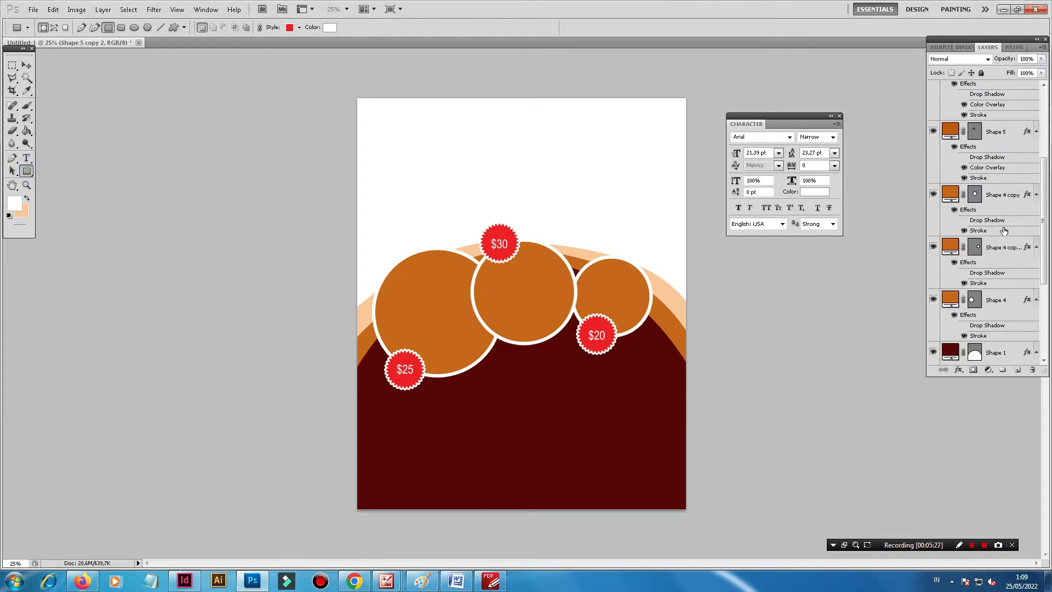
scroll(1003, 227, "down", 2)
scroll(1004, 231, "down", 2)
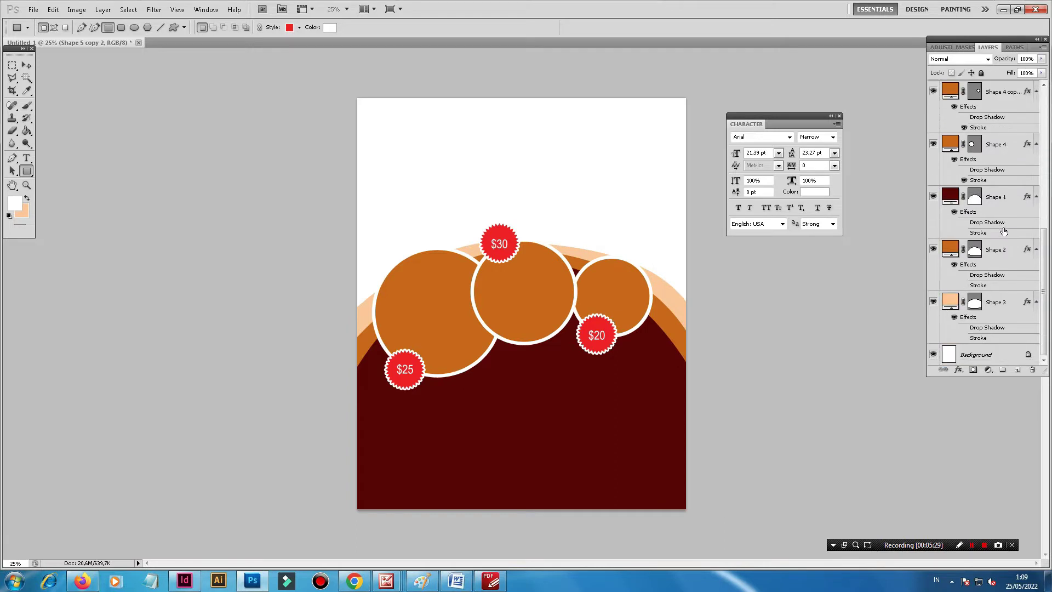
left_click(1000, 355)
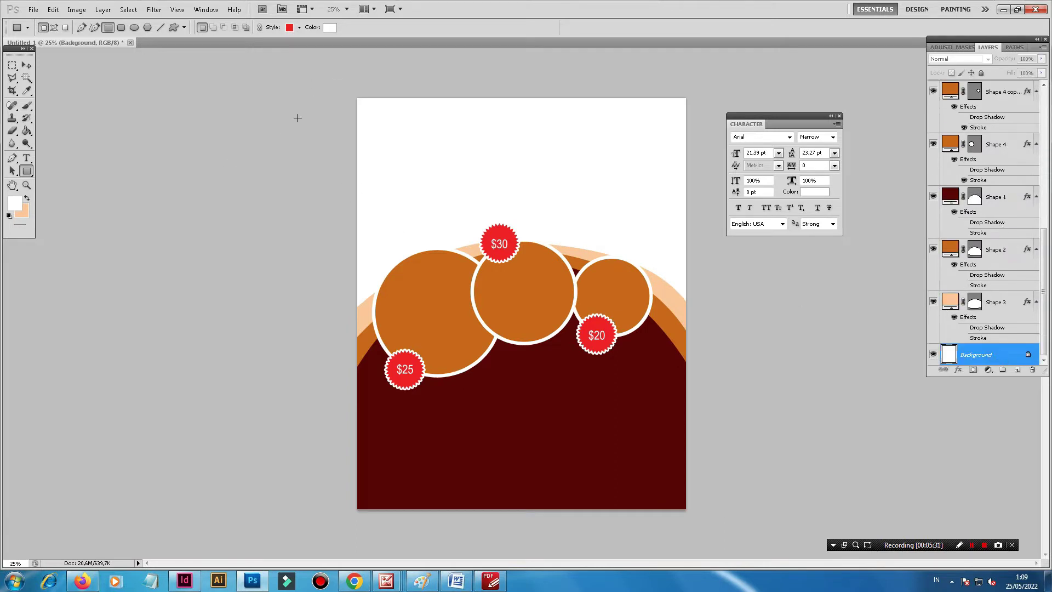
left_click_drag(326, 66, 498, 383)
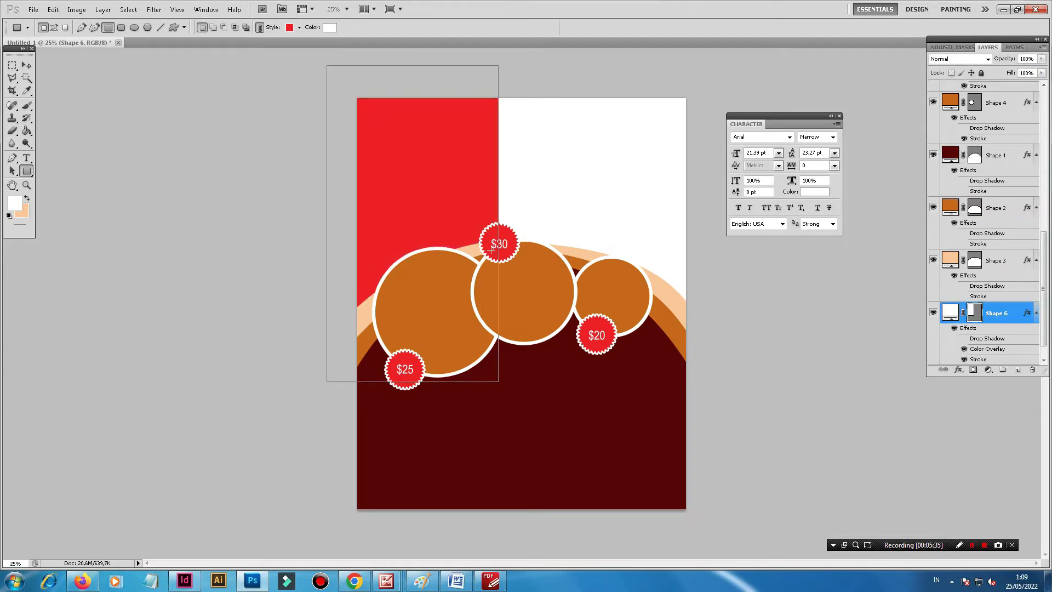
Step: Add a yellow fff000 Stroke effect to the red rectangle
left_click(959, 370)
left_click(868, 508)
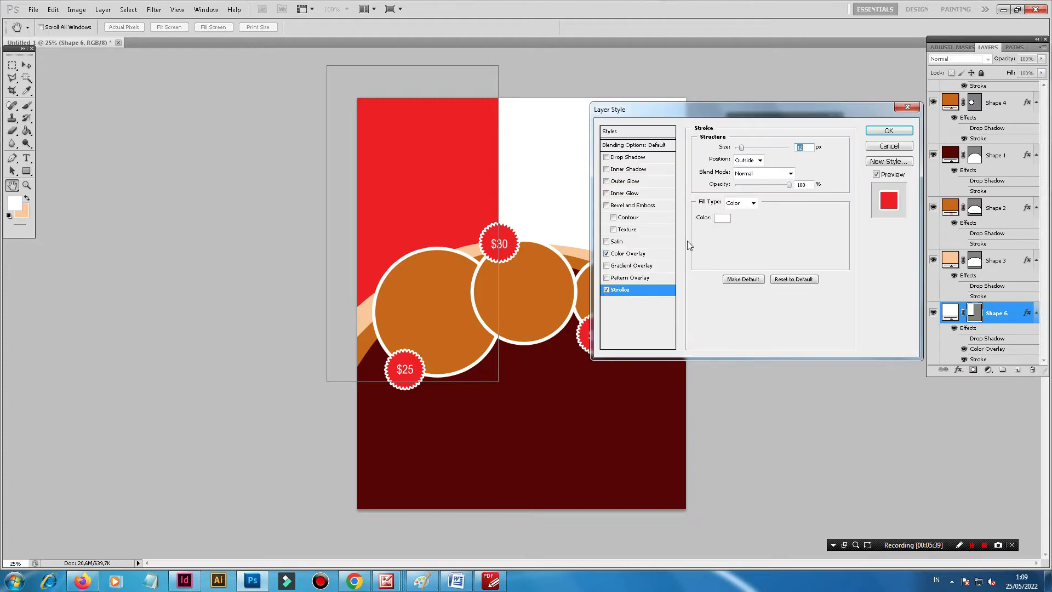
left_click(722, 218)
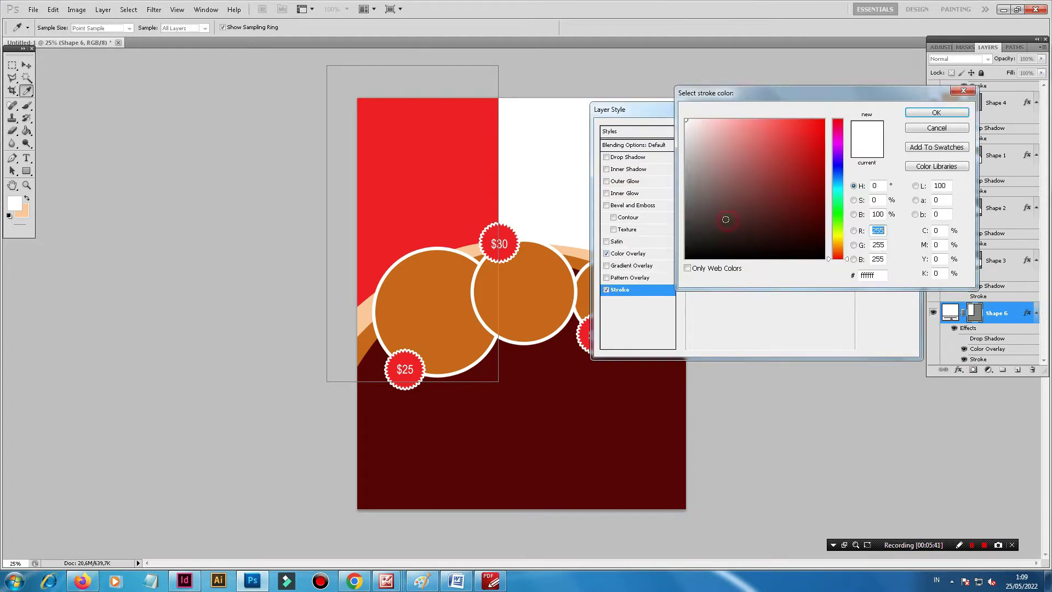
left_click(839, 237)
left_click(823, 120)
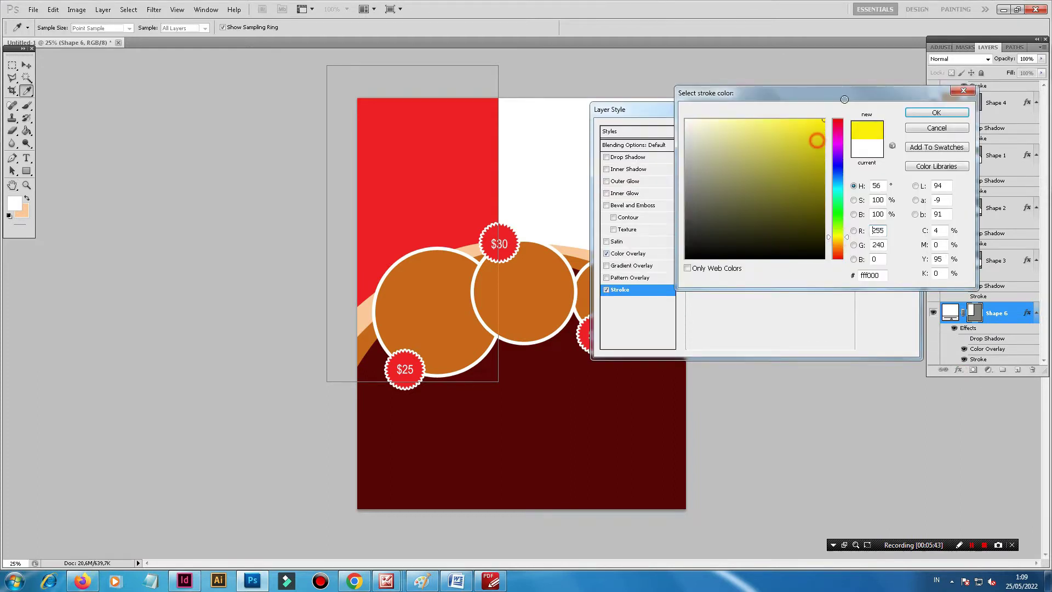
left_click(927, 113)
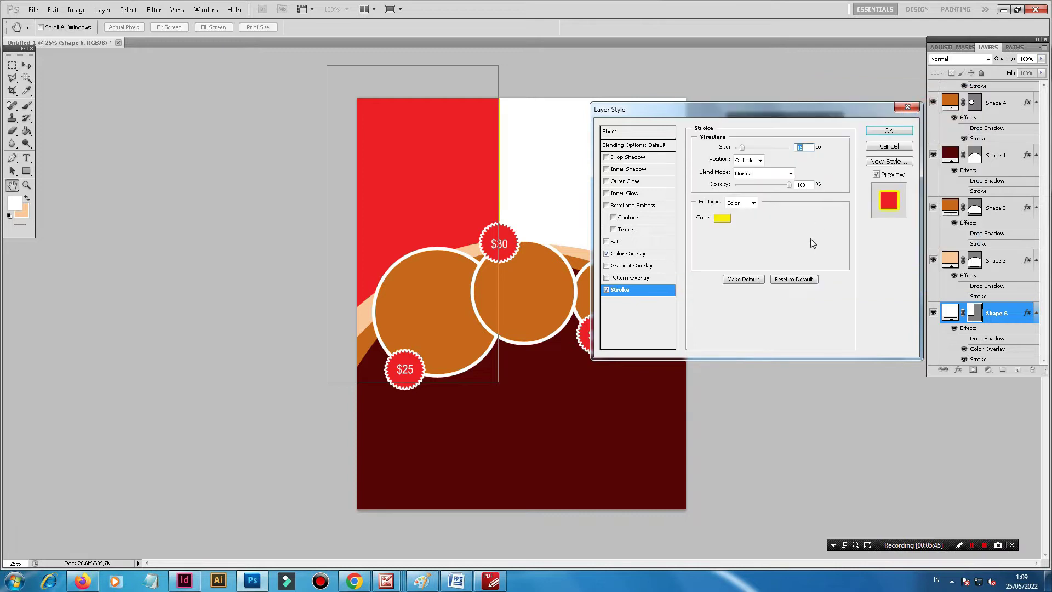
left_click(889, 131)
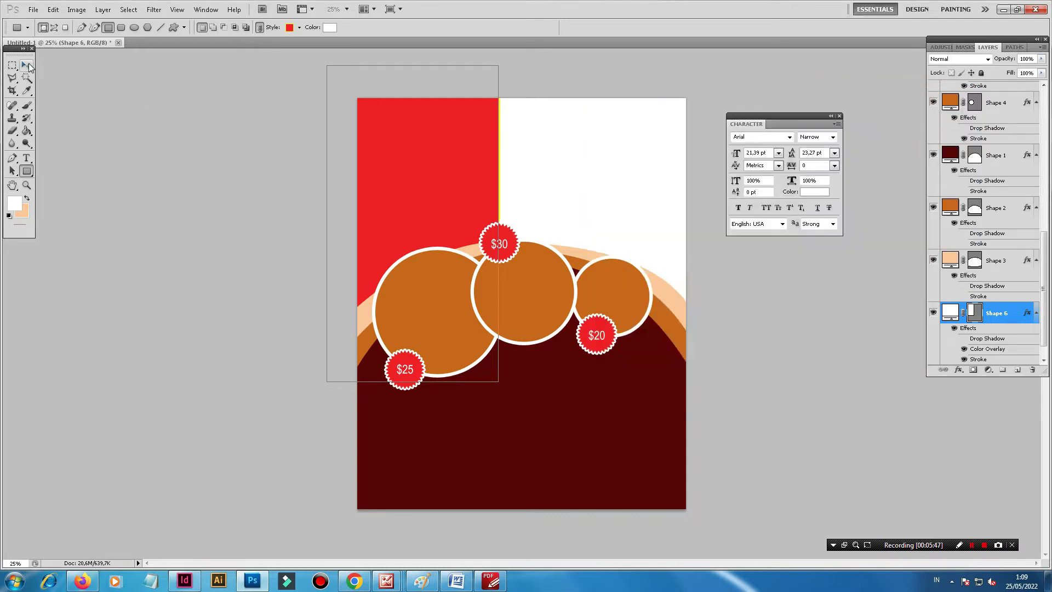
left_click(26, 65)
Step: Shift the red rectangle to the left edge and duplicate it as Shape 6 copy to the right
left_click_drag(490, 220, 455, 219)
right_click(991, 319)
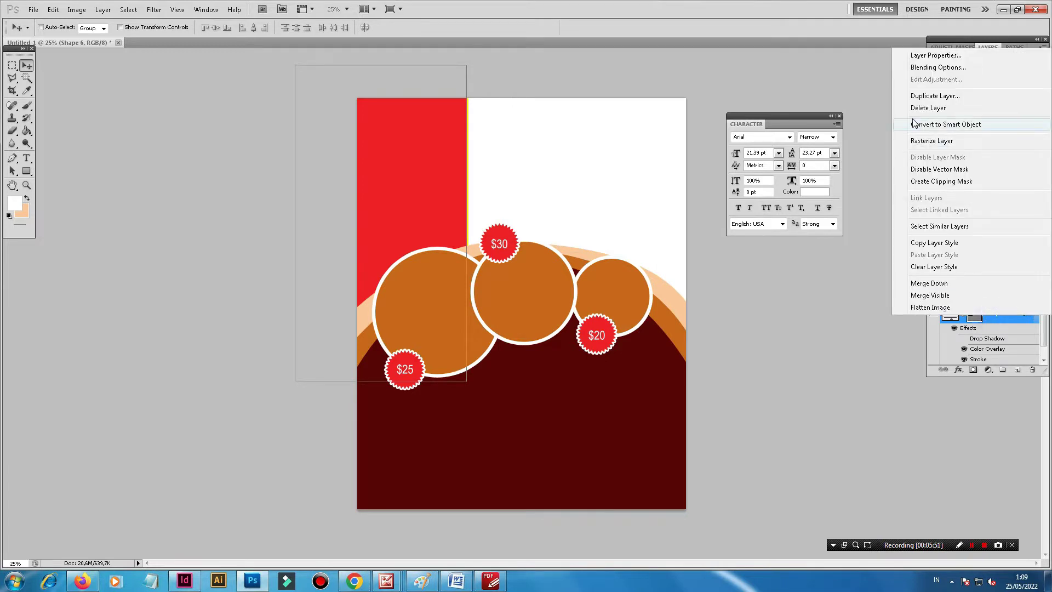
left_click(926, 95)
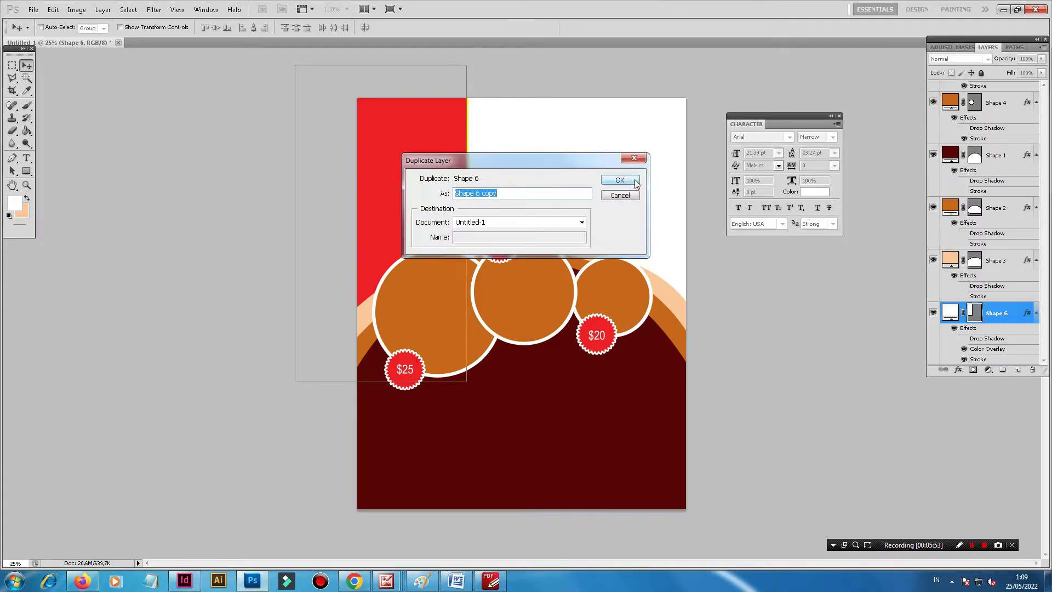
left_click(619, 180)
left_click_drag(380, 256, 548, 255)
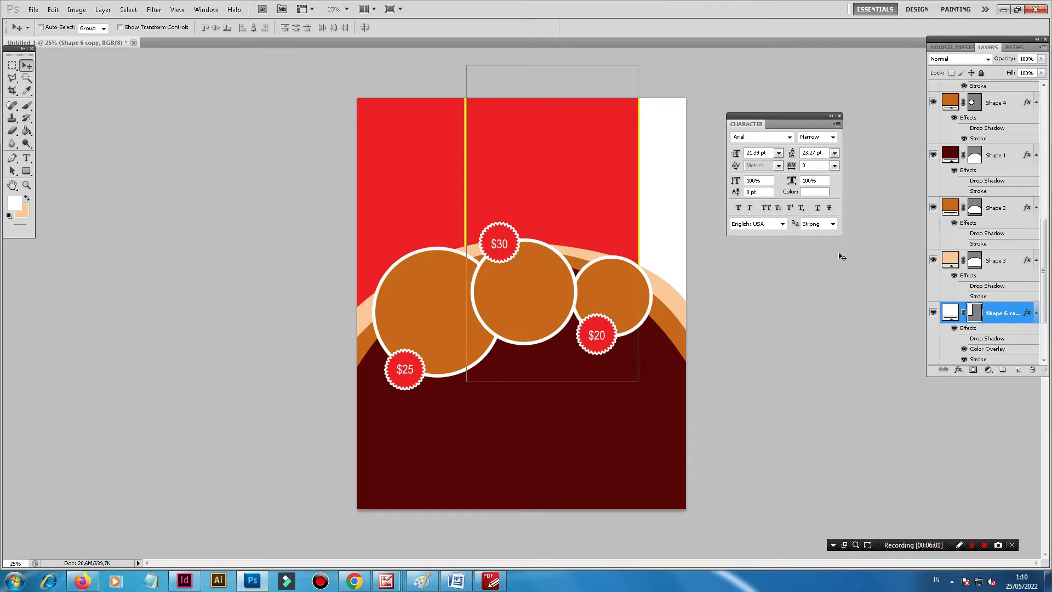
Step: Narrow both red rectangles together with Free Transform
scroll(972, 330, "down", 1)
left_click(996, 354, "shift")
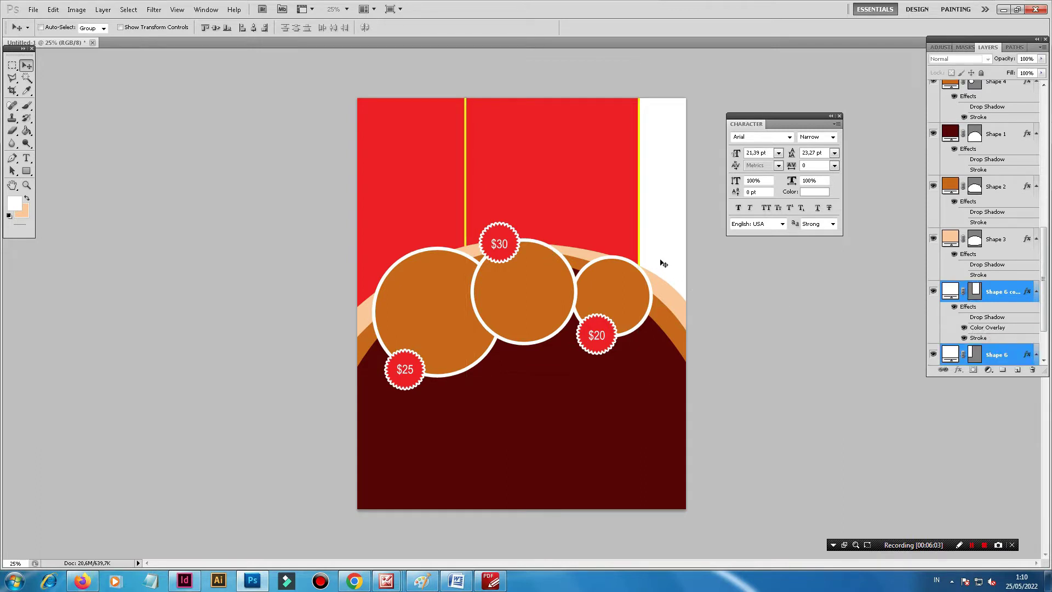
key("ctrl+t")
left_click_drag(638, 221, 560, 224)
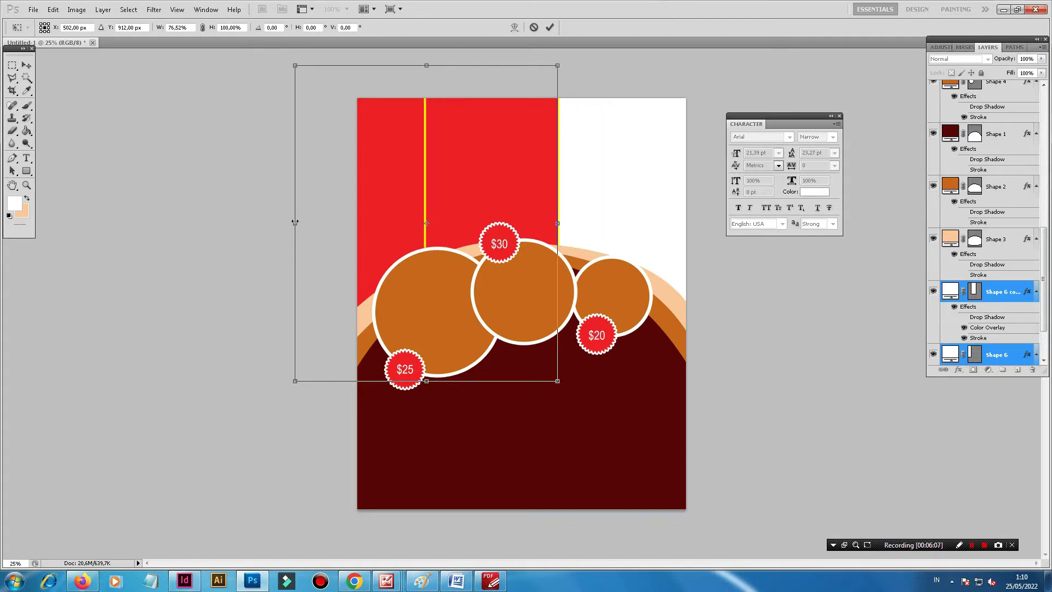
left_click_drag(295, 221, 356, 221)
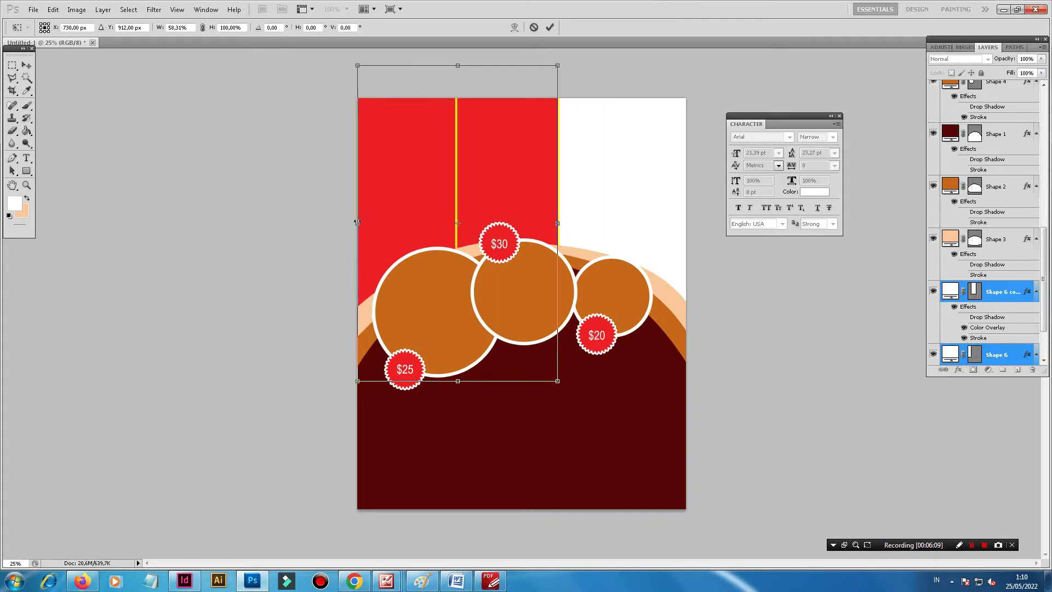
key("Return")
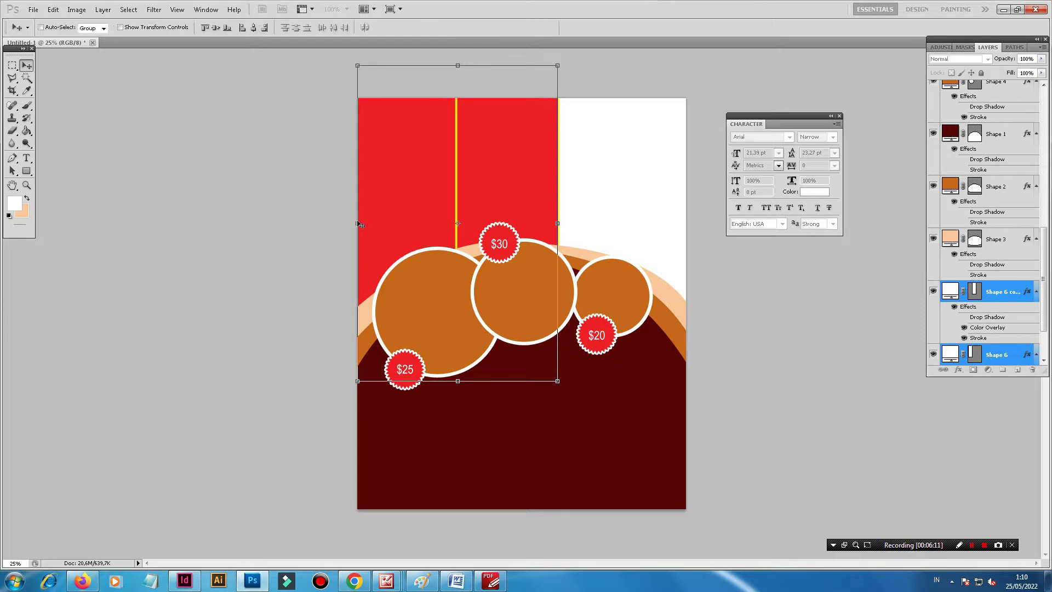
Step: Duplicate Shape 6 copy into a third stripe on the right and select all three stripes
right_click(493, 181)
left_click(510, 186)
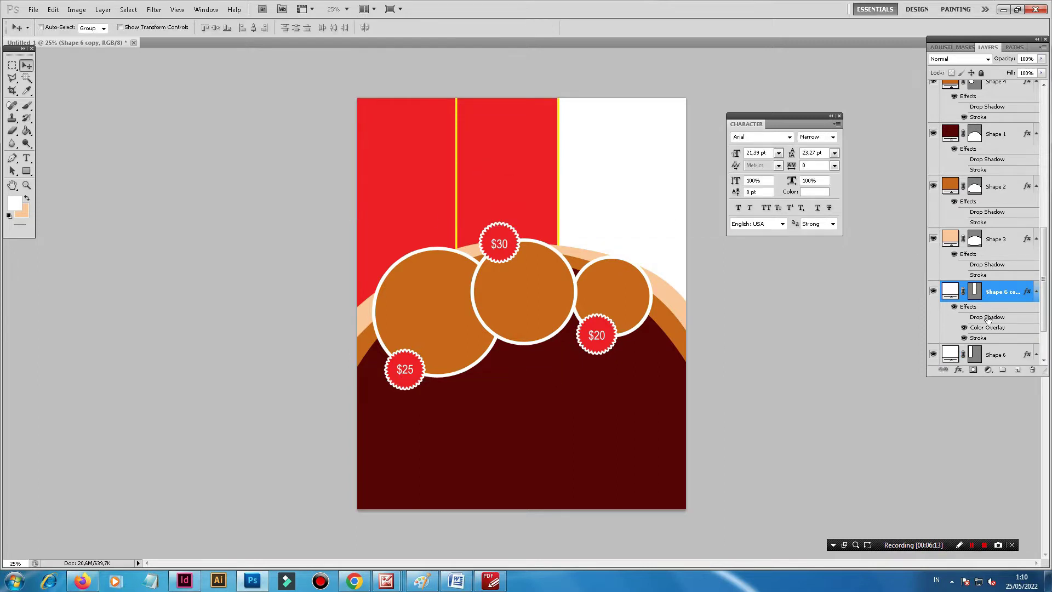
right_click(1003, 293)
left_click(935, 341)
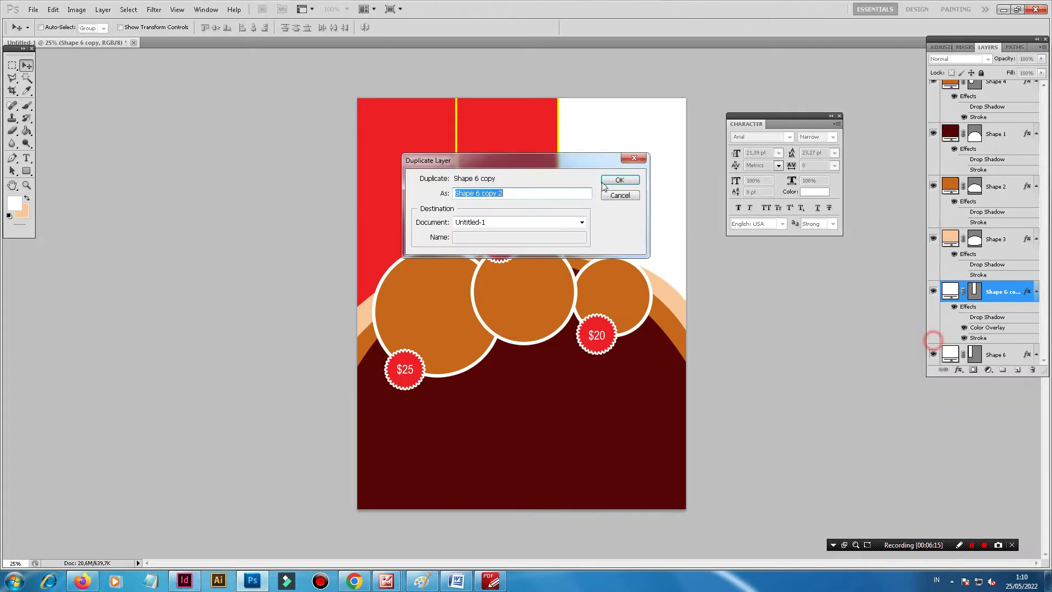
left_click(620, 181)
left_click_drag(524, 213, 627, 211)
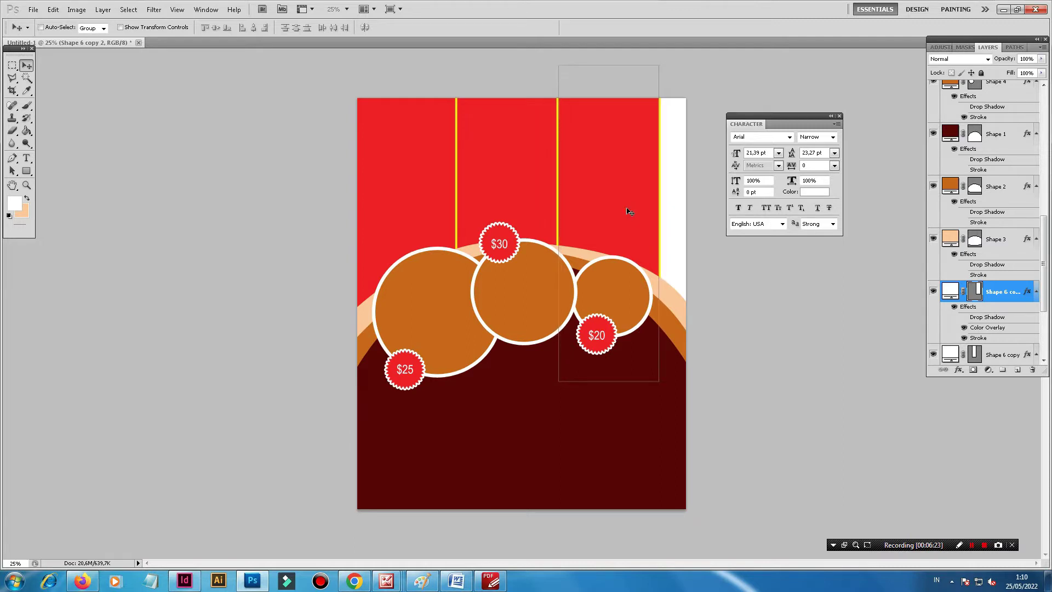
scroll(1000, 328, "down", 1)
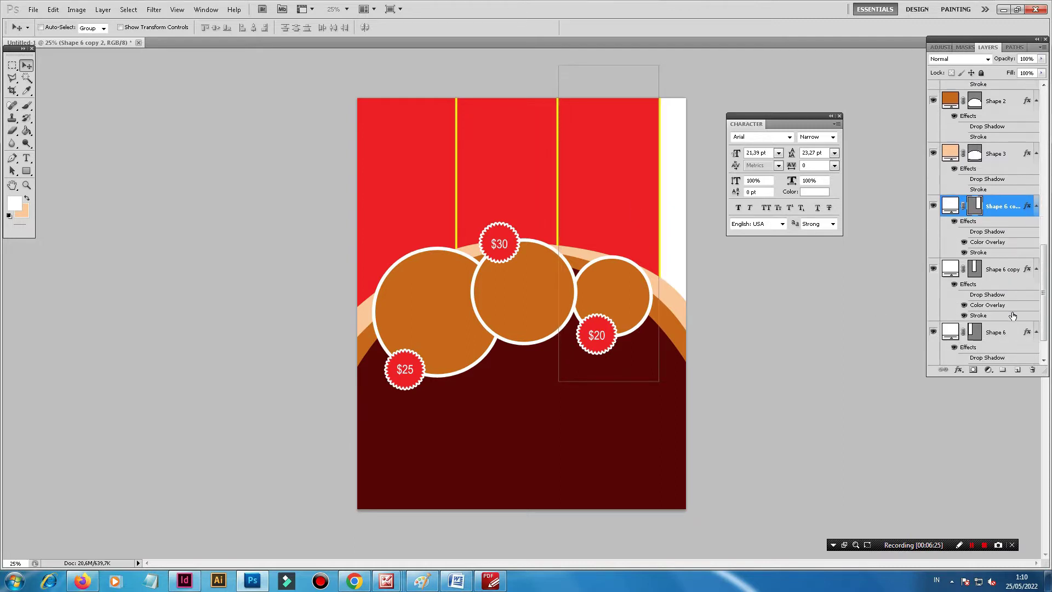
scroll(1006, 332, "down", 1)
left_click(1005, 333, "shift")
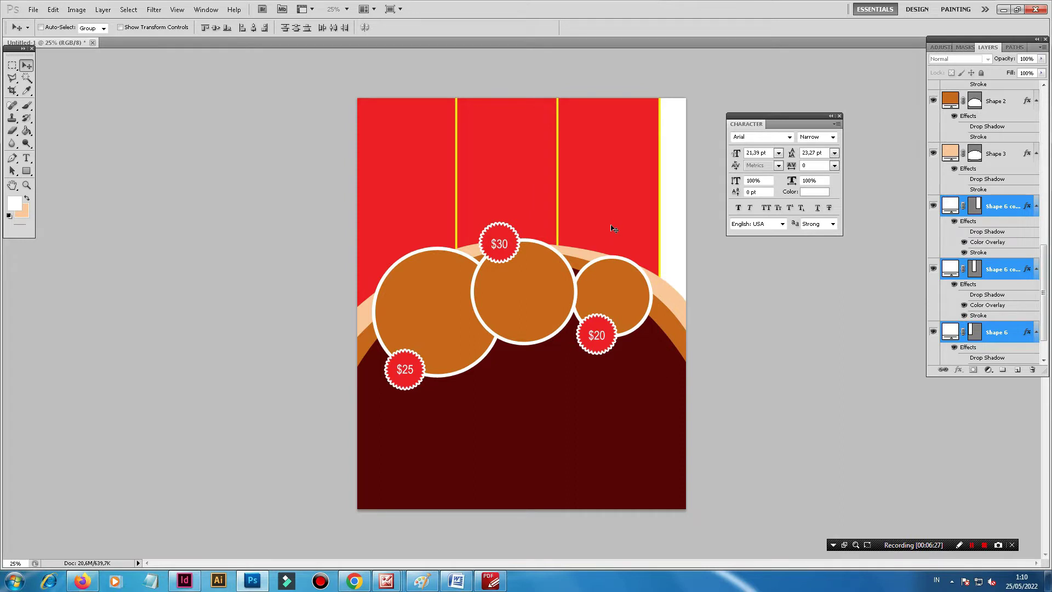
Step: Widen the three stripes and rotate them to about -12.9° so their yellow edges slant
key("ctrl+t")
mouse_move(718, 275)
left_mouse_down()
mouse_move(665, 204)
mouse_move(709, 210)
left_mouse_up()
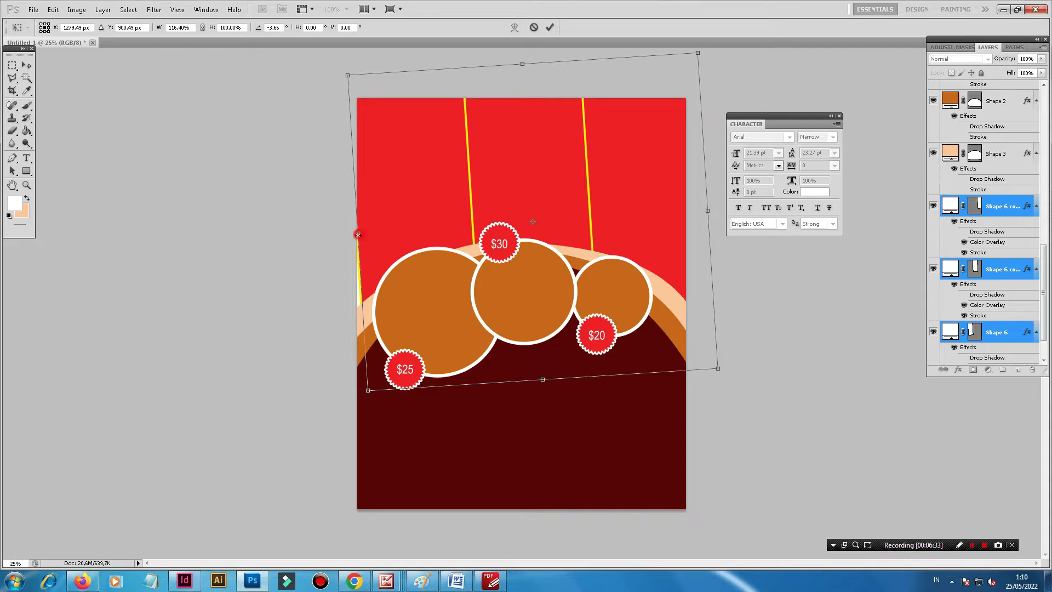
left_click_drag(358, 234, 341, 244)
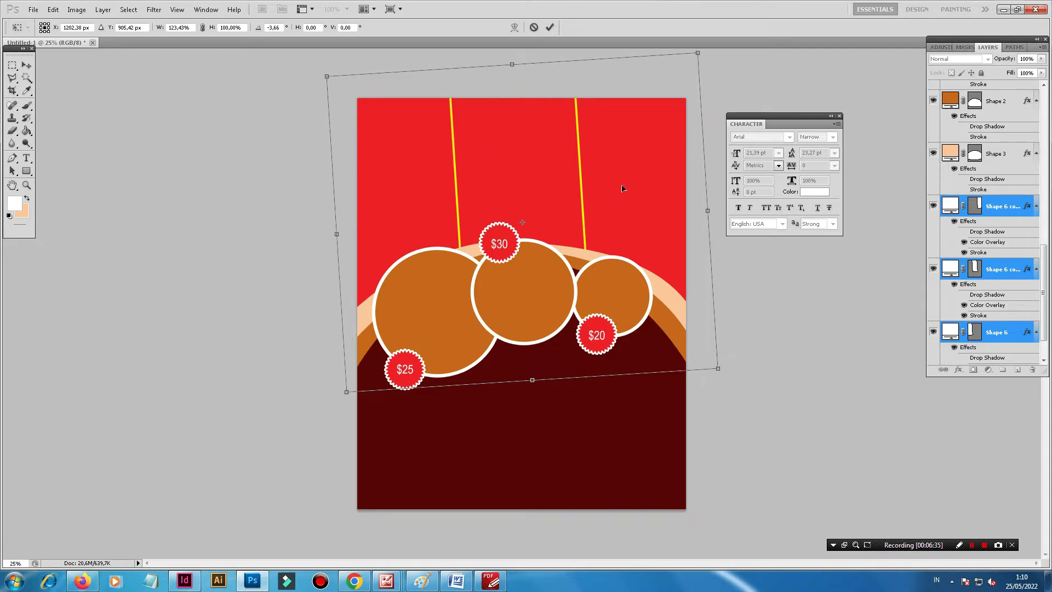
left_click_drag(762, 325, 772, 284)
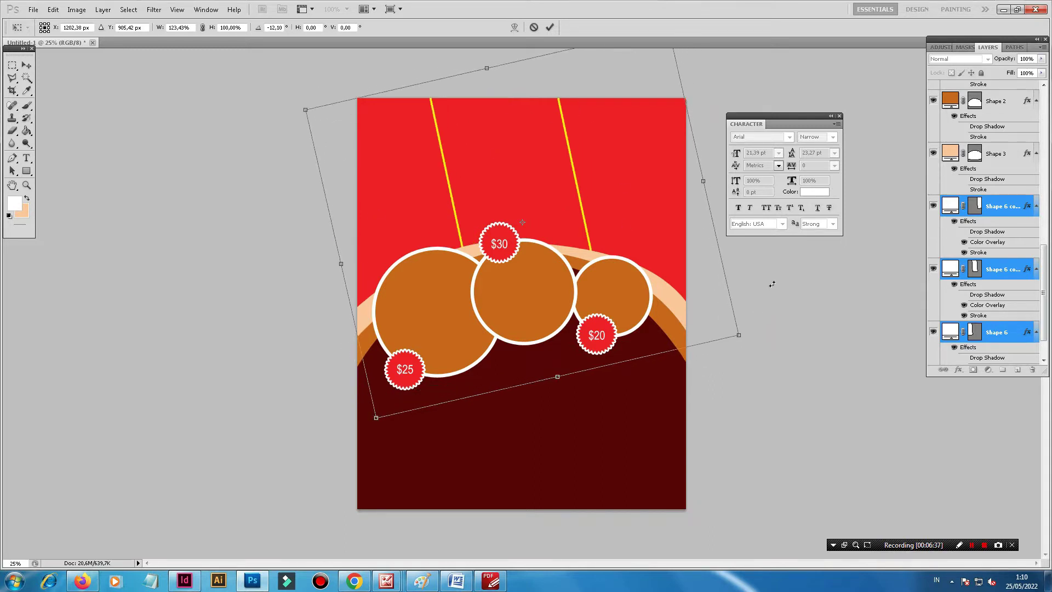
key("Return")
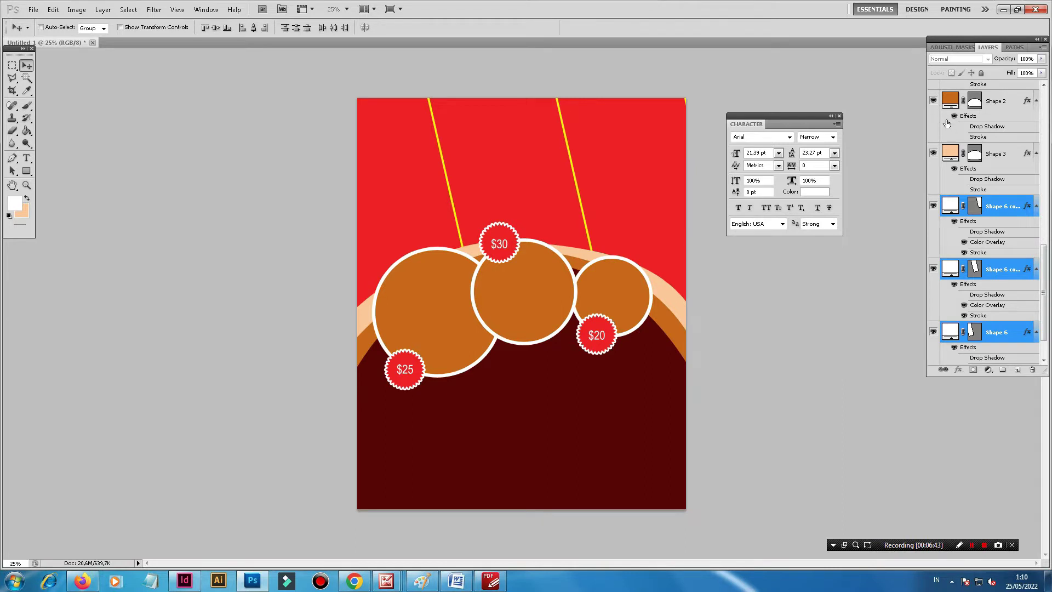
Step: Pick the left circle's Shape 4 layer from the canvas and bring up the File menu
scroll(981, 131, "up", 1)
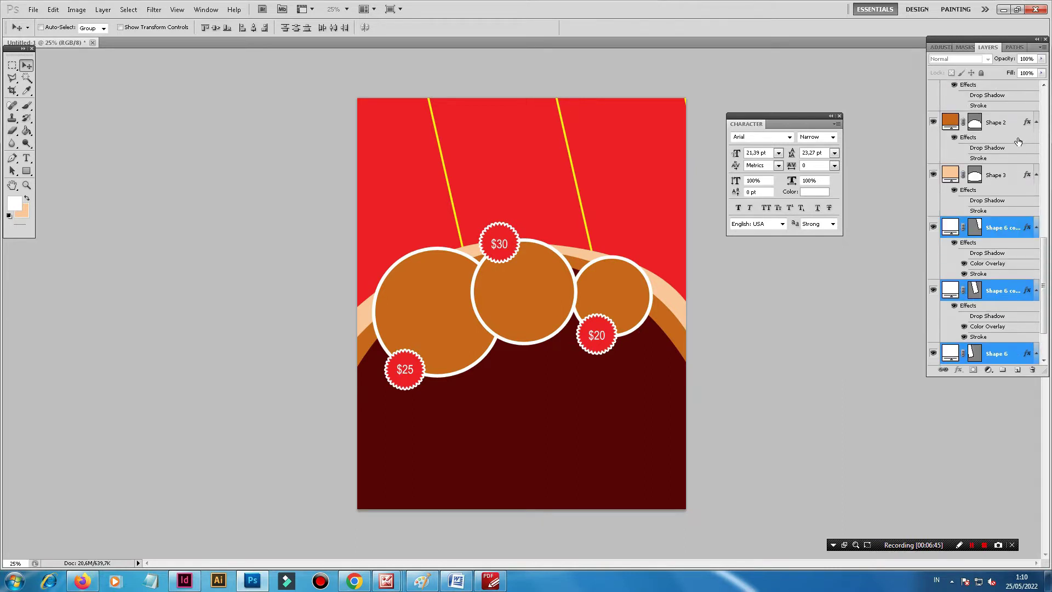
right_click(415, 290)
left_click(449, 293)
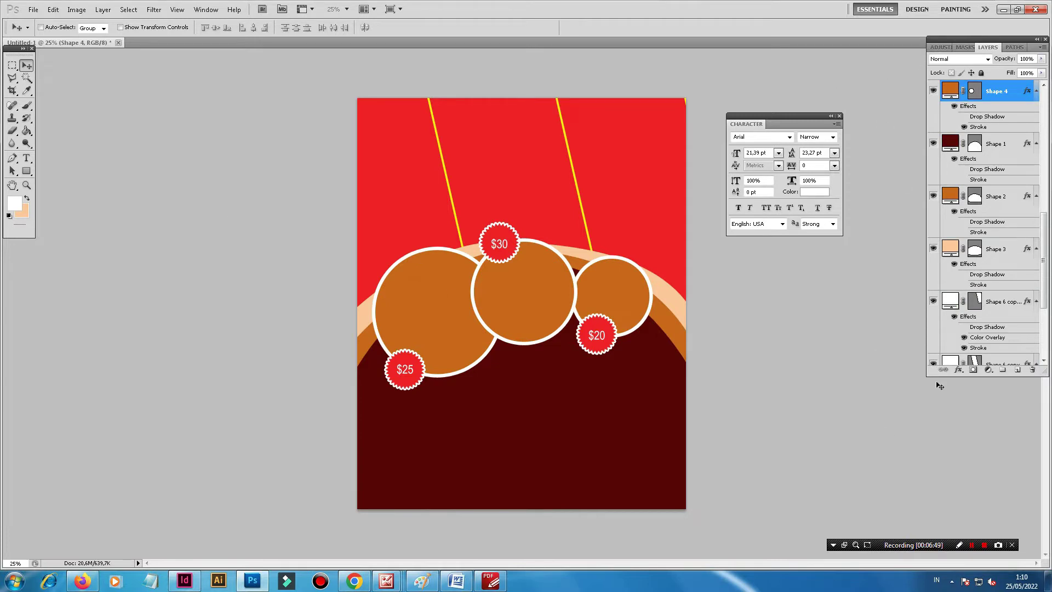
left_click(33, 9)
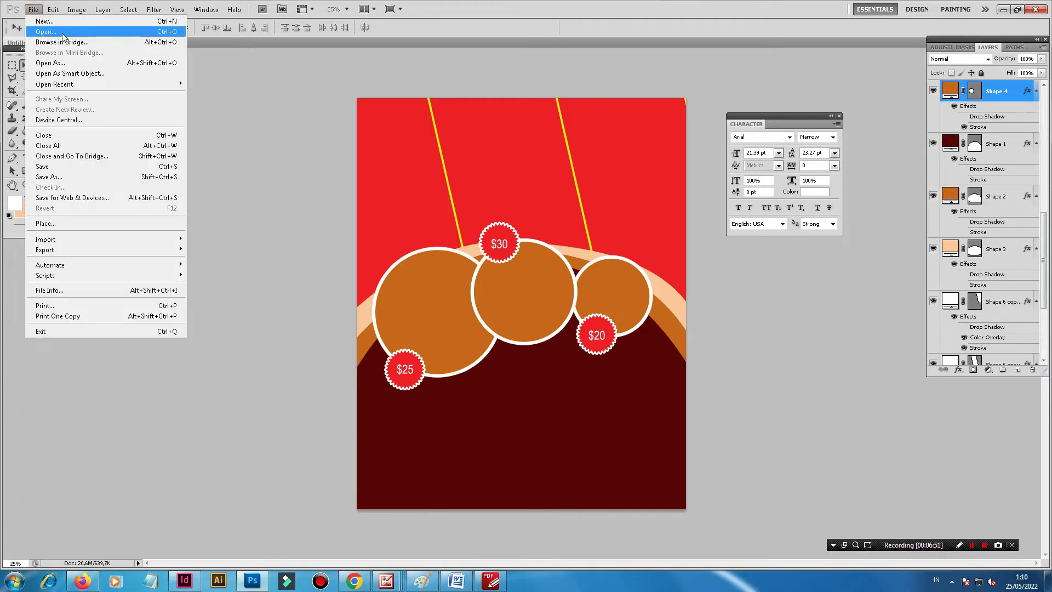
left_click(61, 34)
double_click(390, 152)
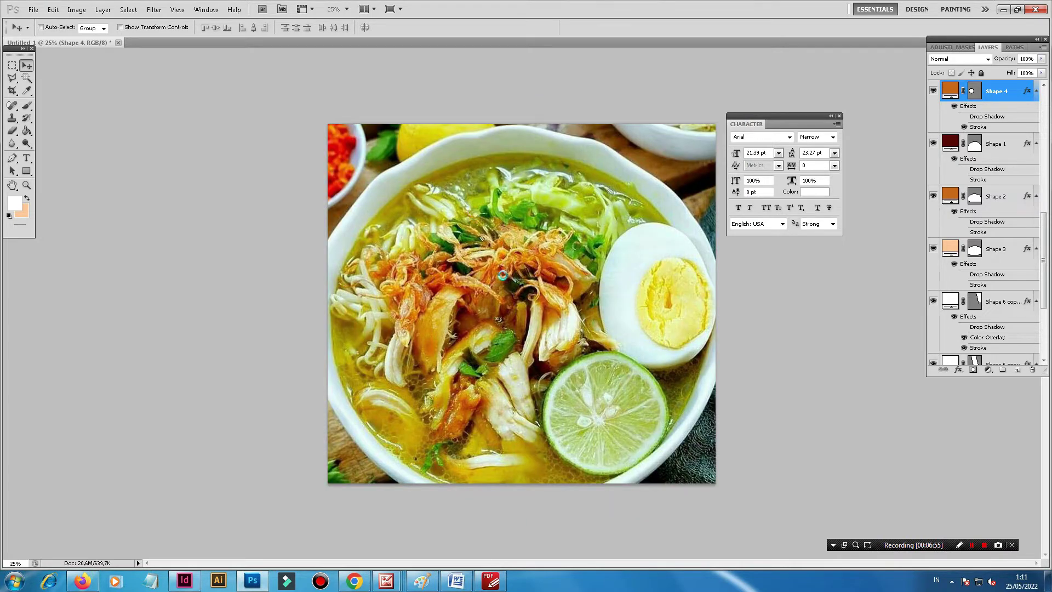
mouse_move(180, 42)
left_mouse_down()
mouse_move(143, 122)
mouse_move(443, 166)
left_mouse_up()
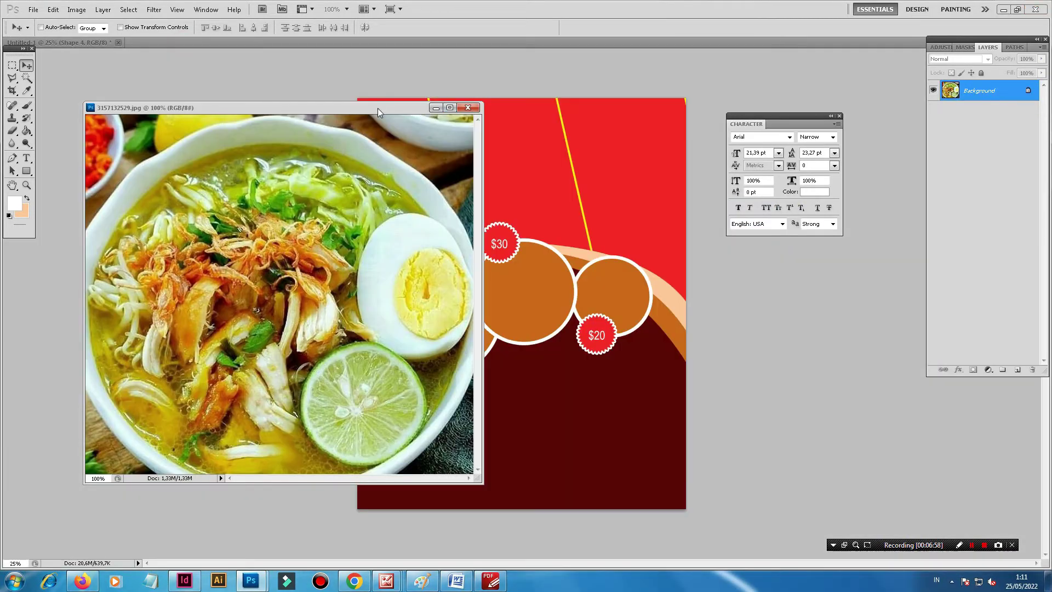
left_click_drag(377, 107, 245, 159)
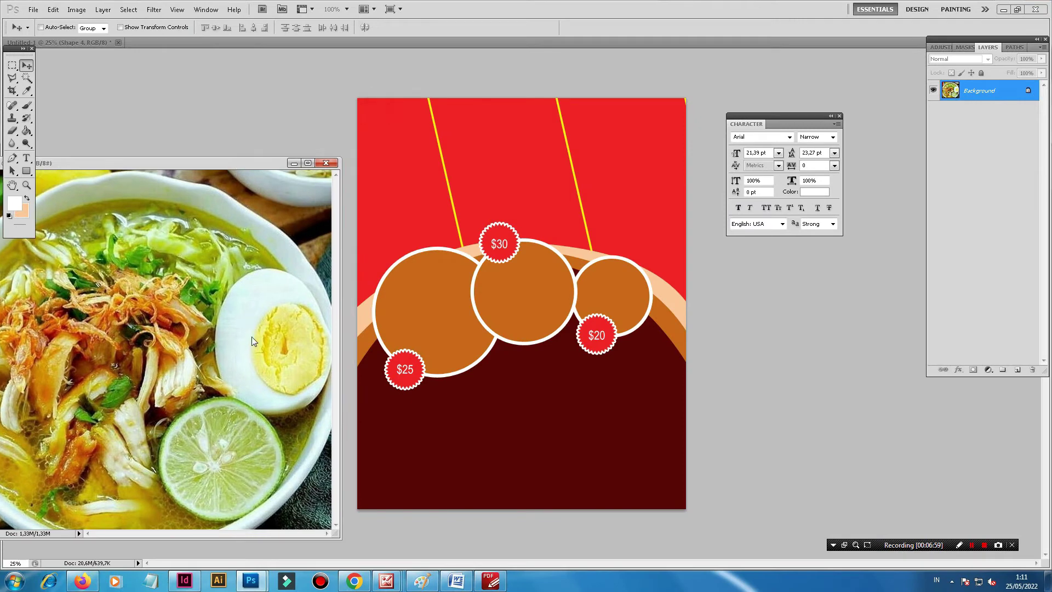
mouse_move(245, 355)
left_mouse_down()
mouse_move(440, 317)
mouse_move(460, 294)
left_mouse_up()
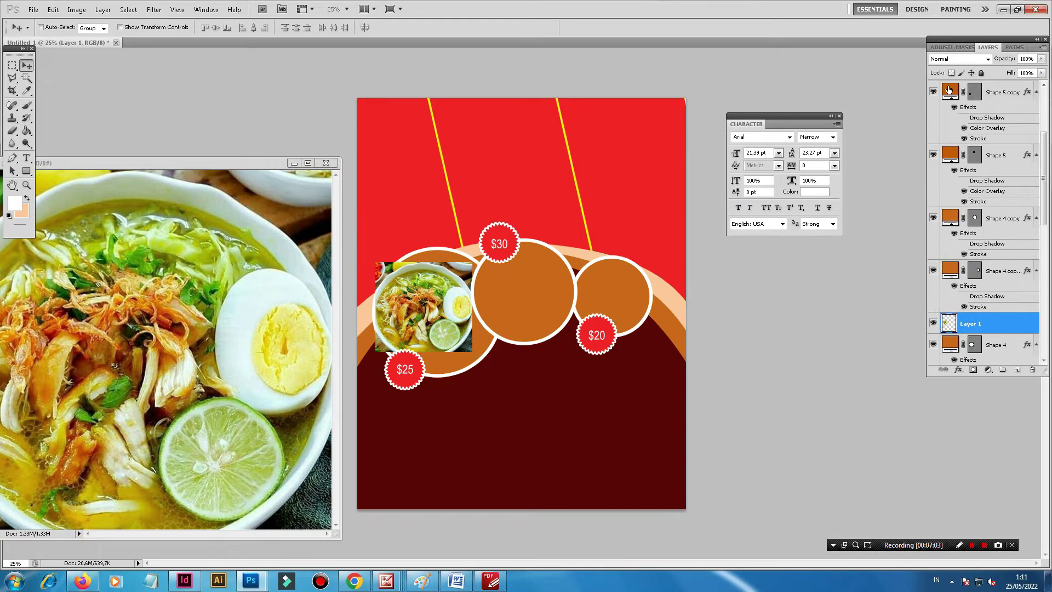
Step: Clip the soto photo to the left circle, enlarge it to about 146%, and close its window
right_click(976, 324)
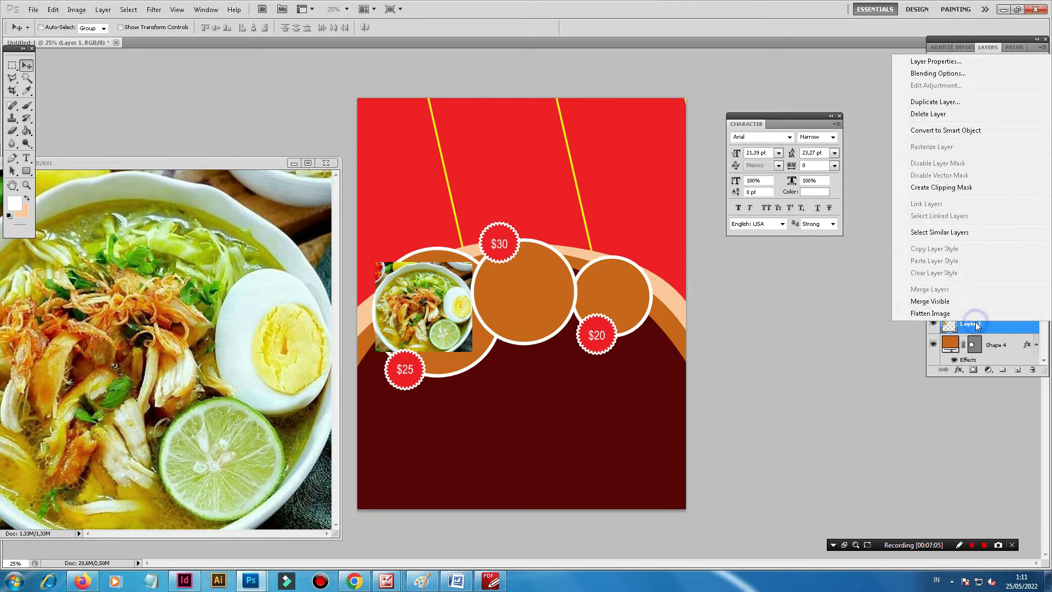
left_click(950, 187)
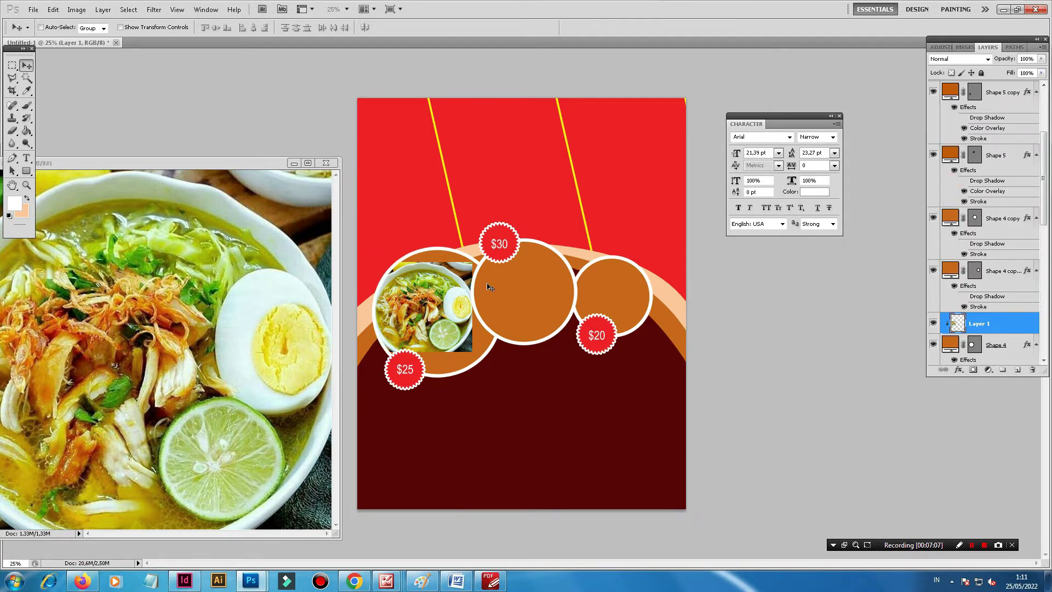
key("ctrl+t")
left_click_drag(475, 353, 499, 377)
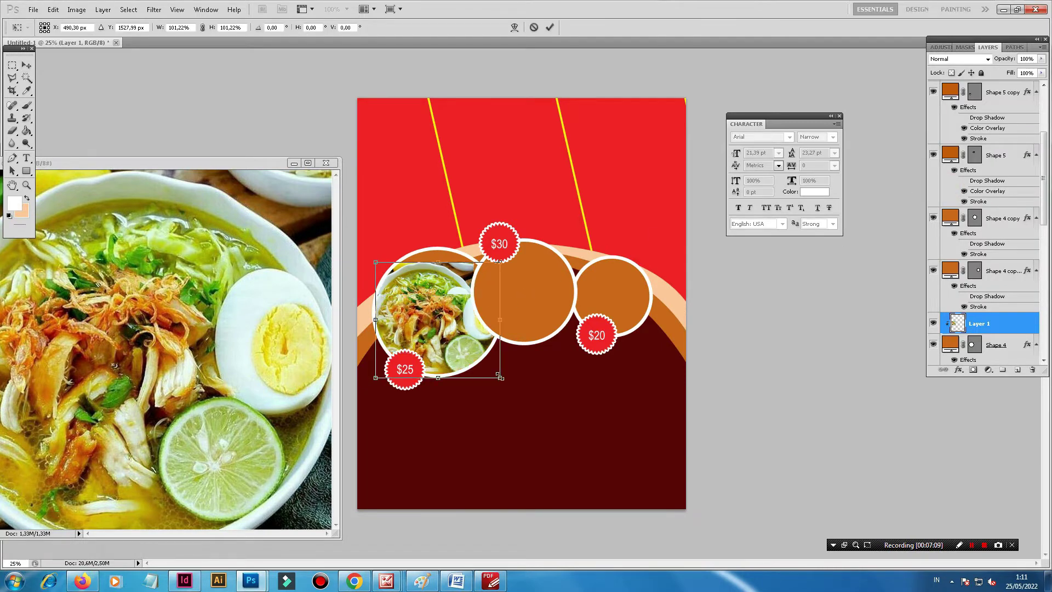
left_click_drag(378, 263, 363, 248)
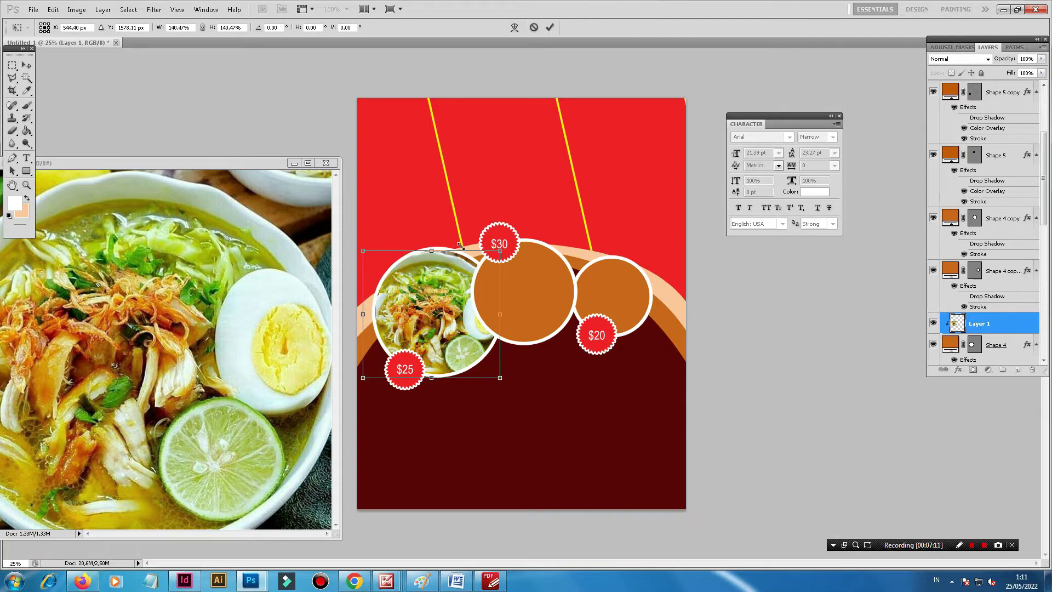
left_click_drag(504, 249, 505, 248)
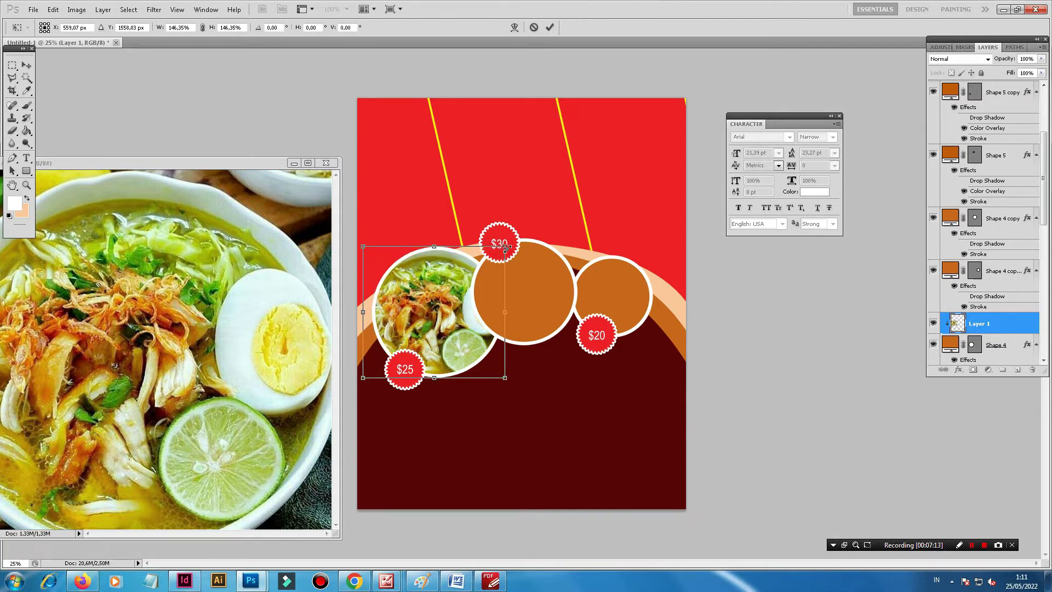
key("Return")
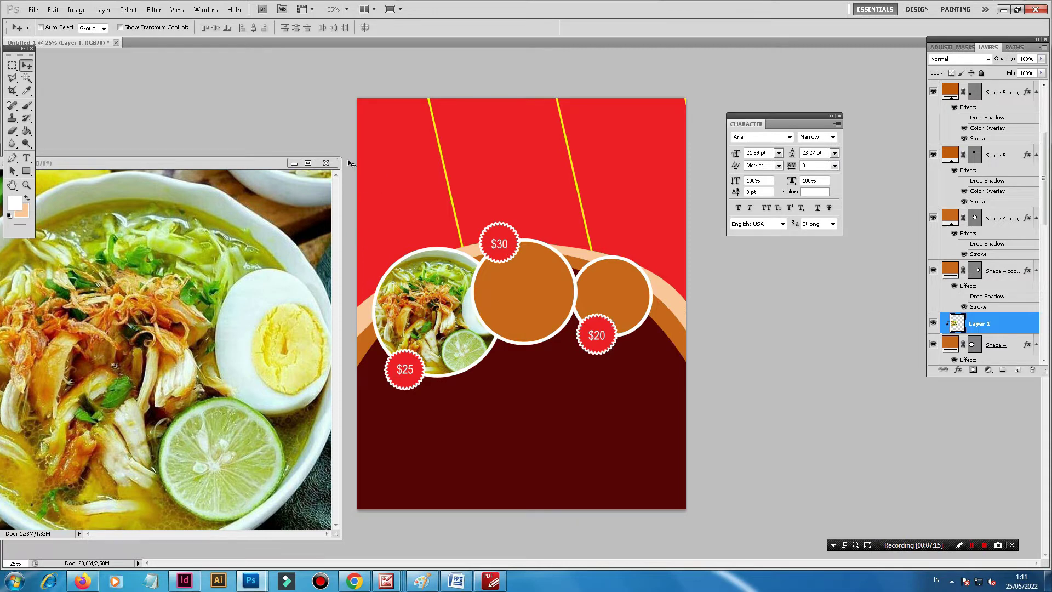
left_click(326, 163)
Step: Open the noodle bowl photo, copy it onto the poster as Layer 2, and close its window
left_click(33, 9)
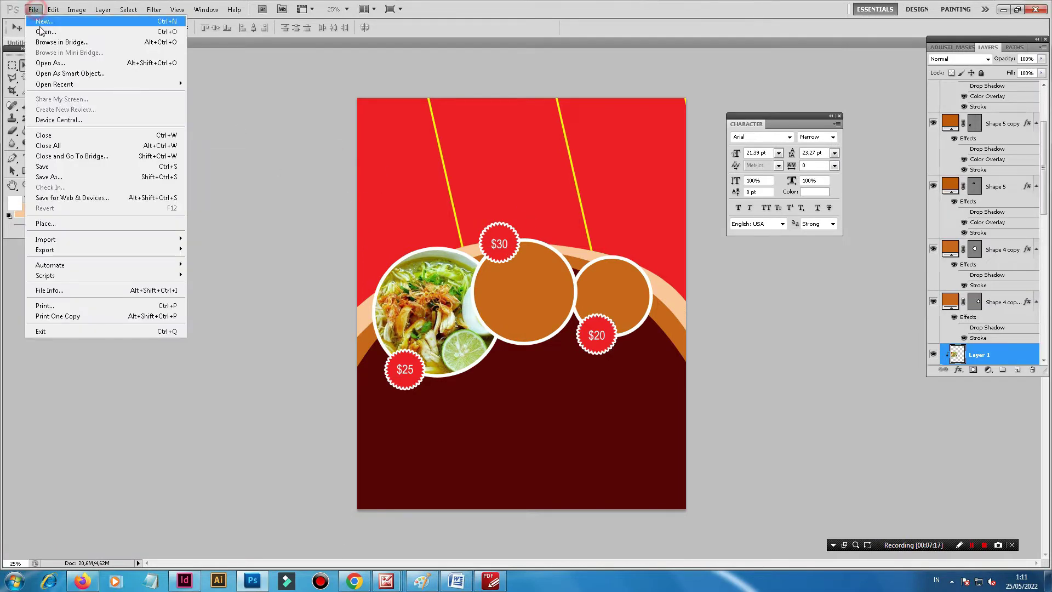
left_click(43, 31)
left_click(439, 163)
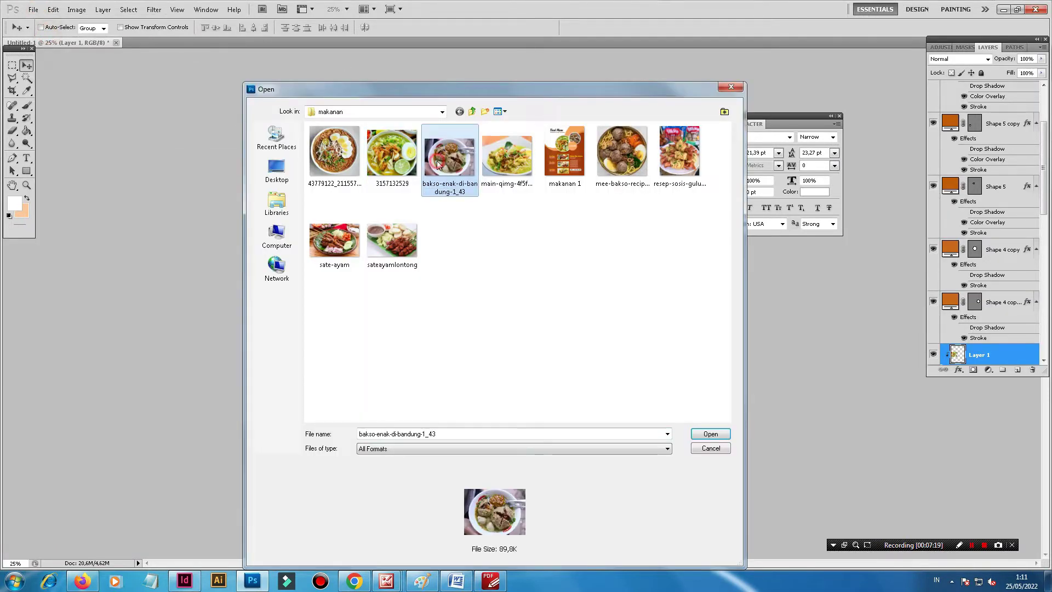
left_click(415, 164)
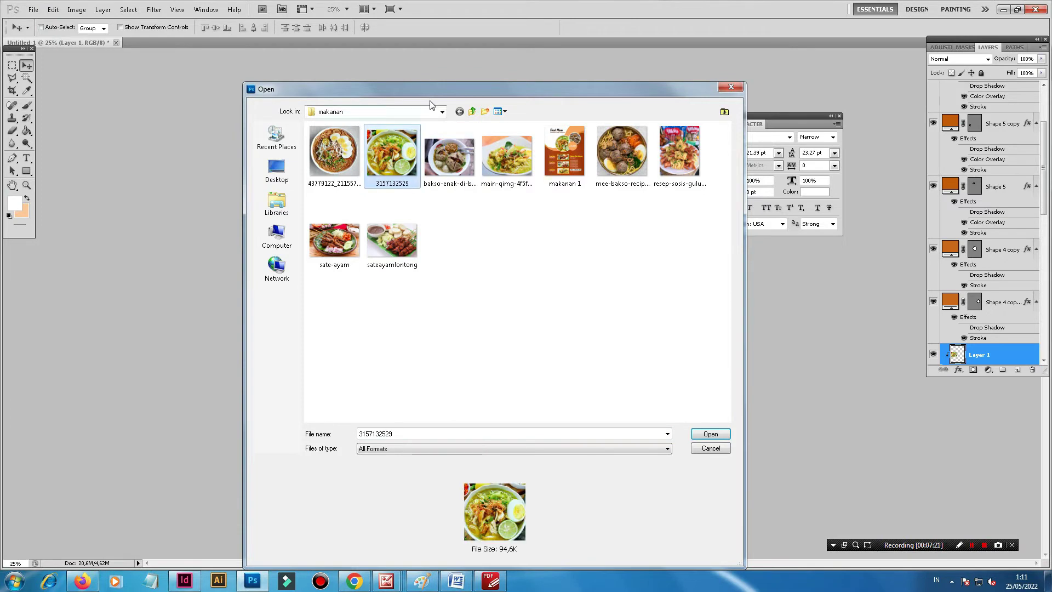
left_click_drag(451, 92, 452, 98)
double_click(313, 162)
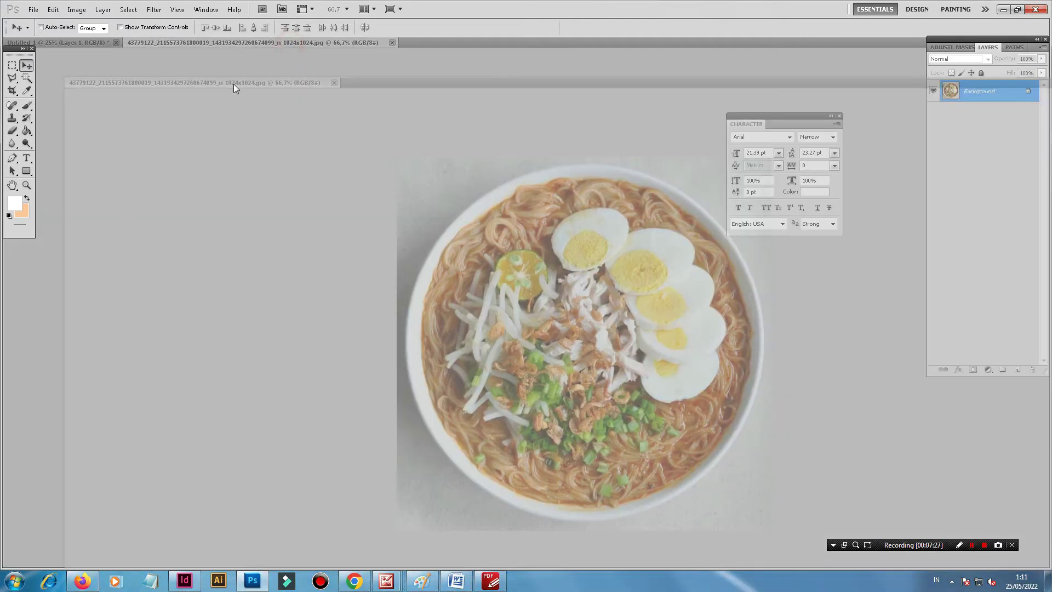
left_click_drag(290, 44, 264, 87)
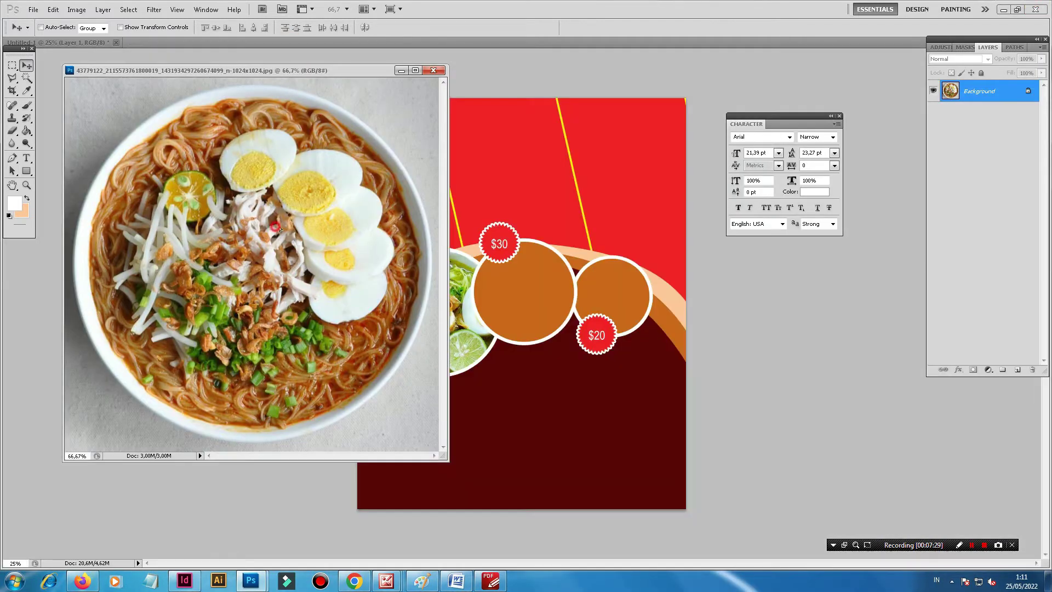
left_click_drag(399, 251, 518, 283)
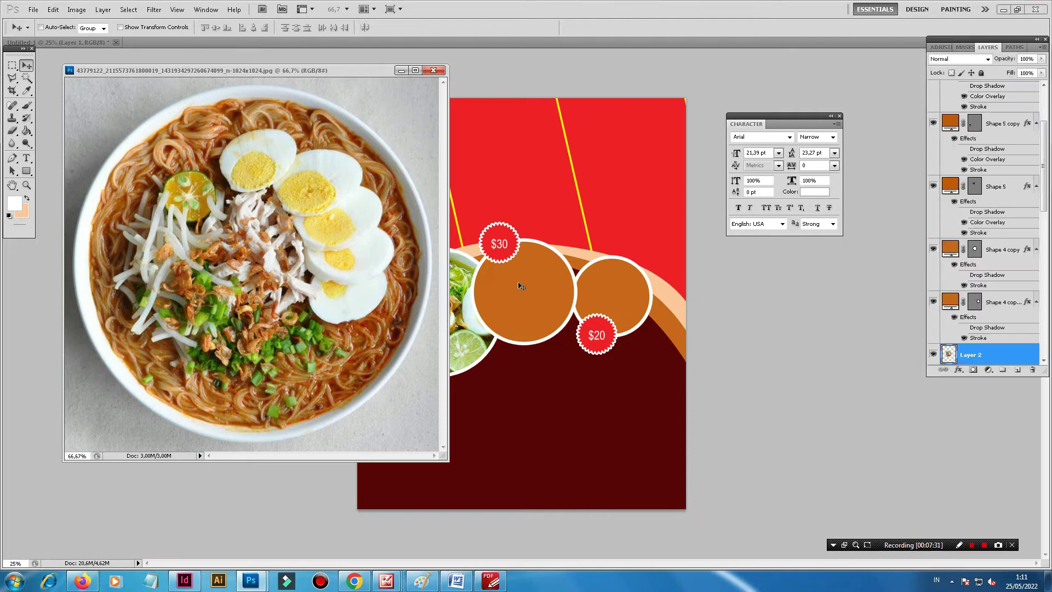
left_click(432, 70)
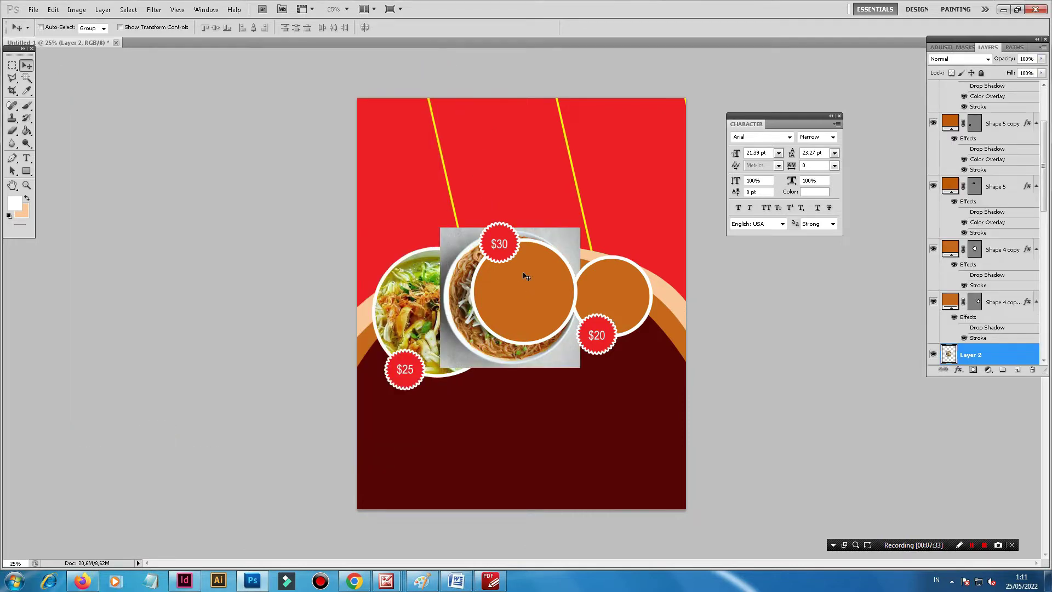
Step: Move Layer 2 above the centre circle's layer, clip it inside, and position it to show the eggs
right_click(450, 250)
left_click(460, 253)
left_click(933, 301)
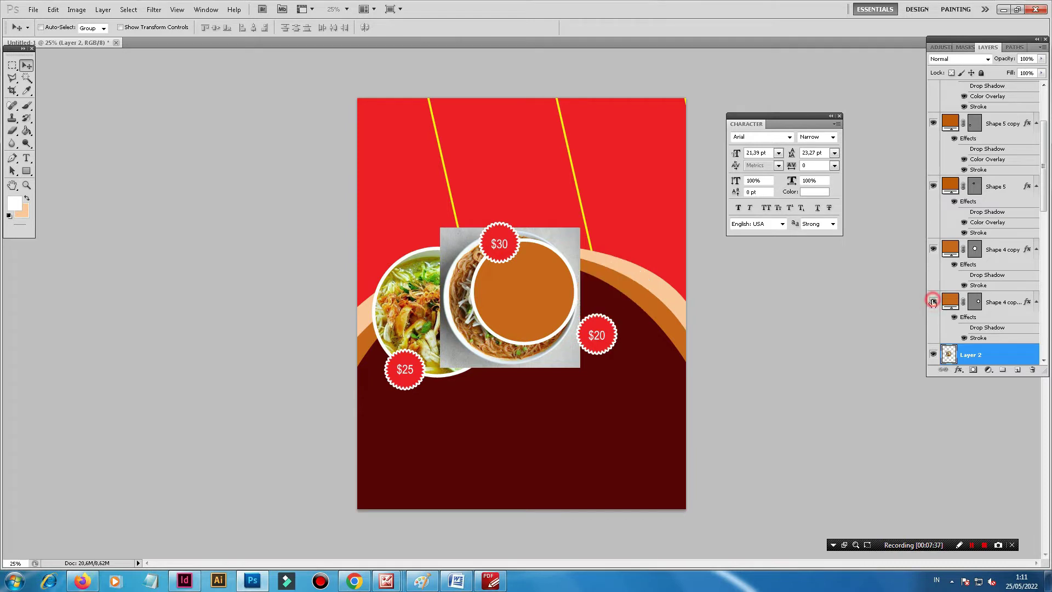
left_click(933, 301)
left_click(933, 251)
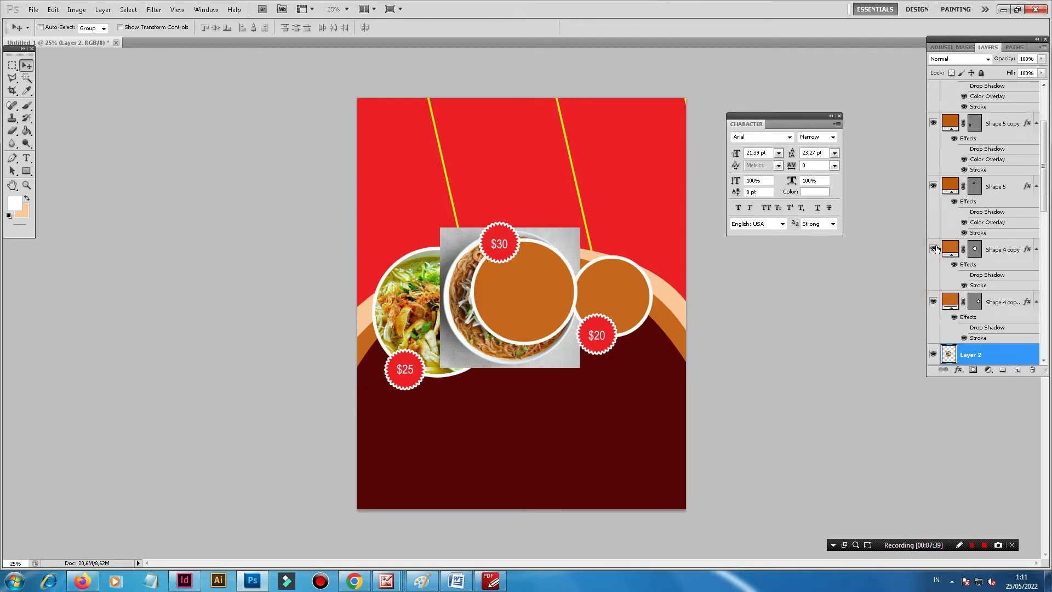
left_click_drag(978, 361, 980, 262)
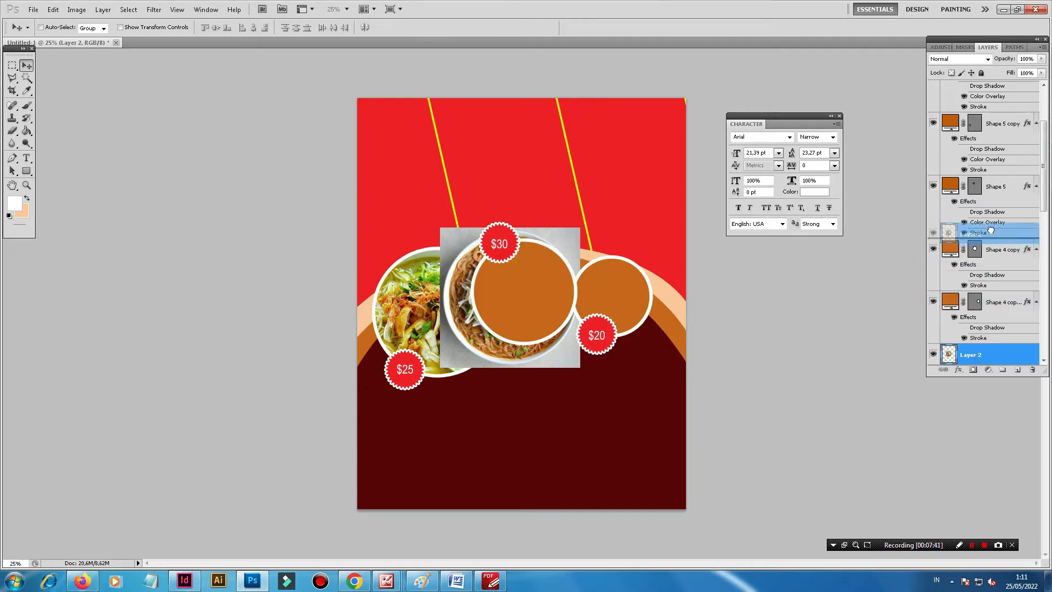
right_click(972, 251)
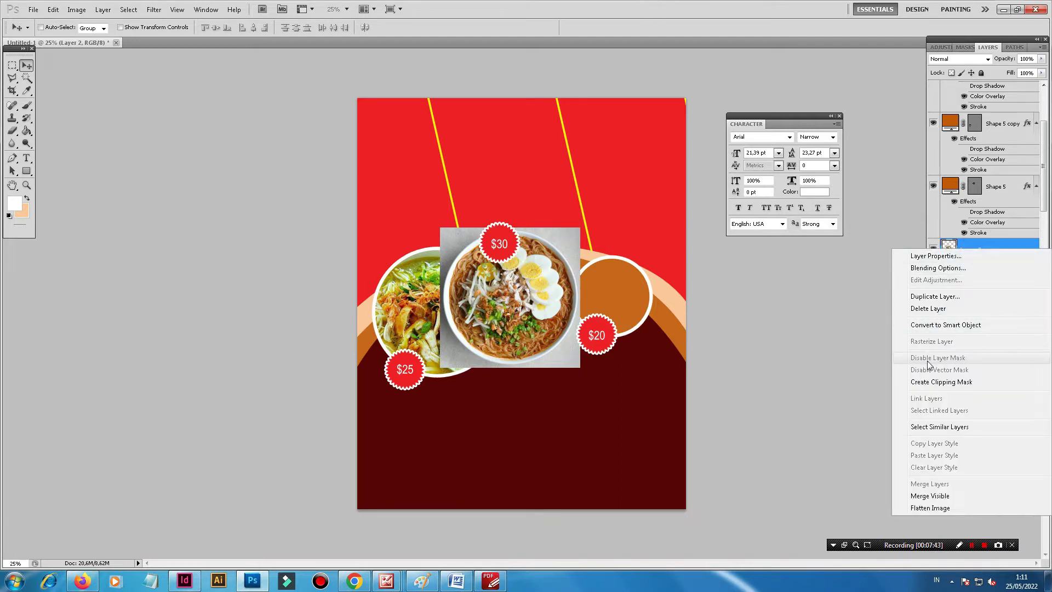
left_click(931, 382)
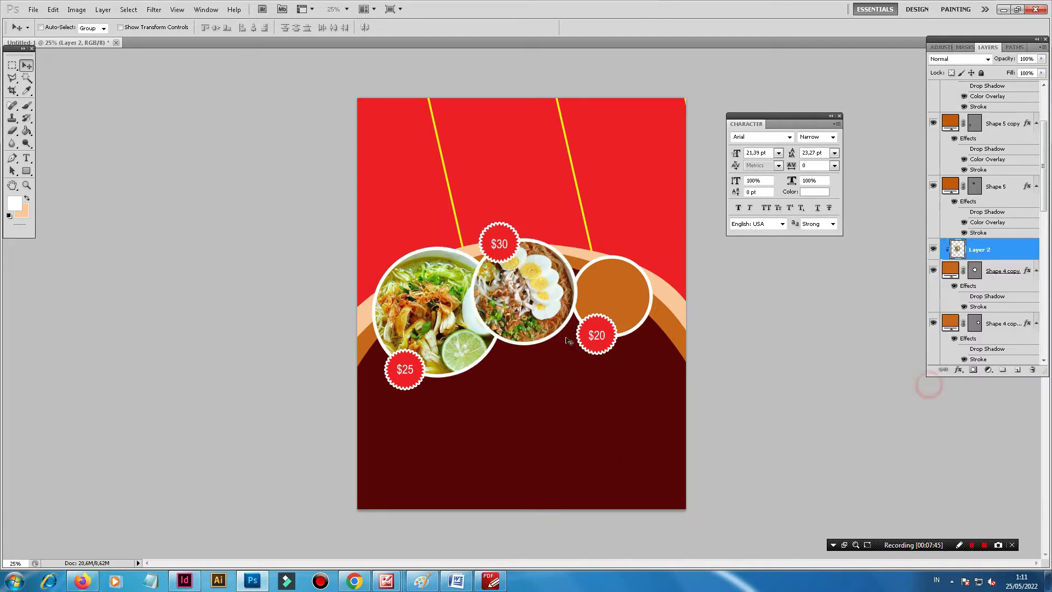
left_click_drag(557, 313, 561, 315)
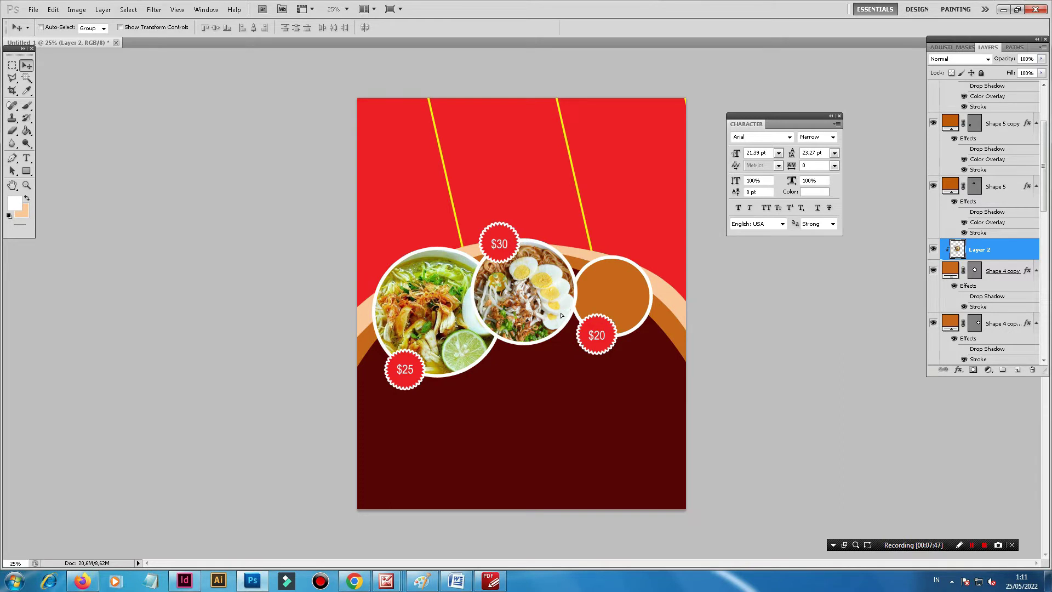
Step: Make the right circle's Shape 4 copy 2 layer active and bring up the File menu
right_click(612, 284)
left_click(636, 301)
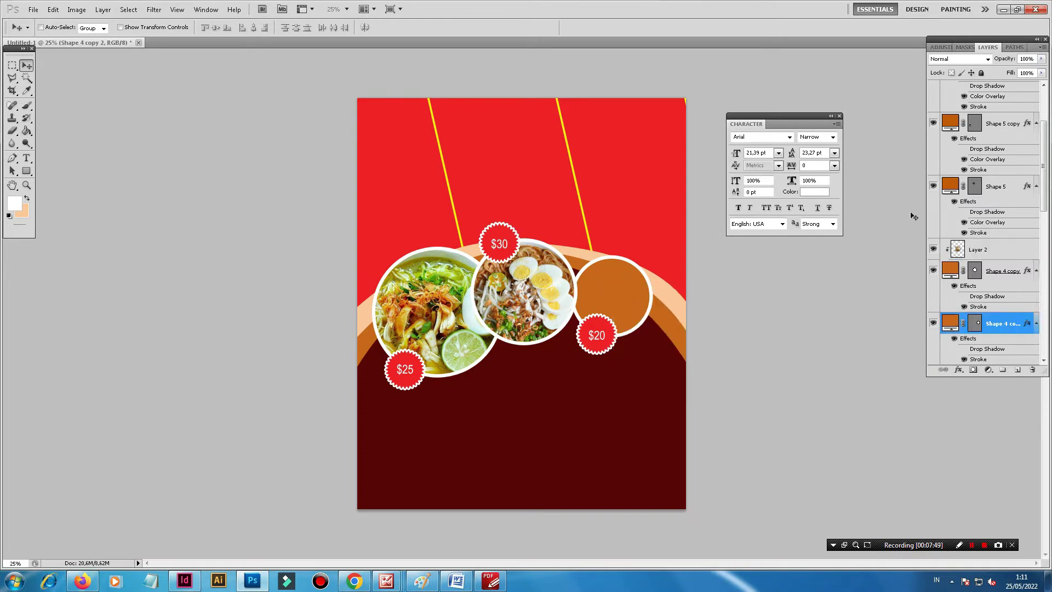
left_click(33, 9)
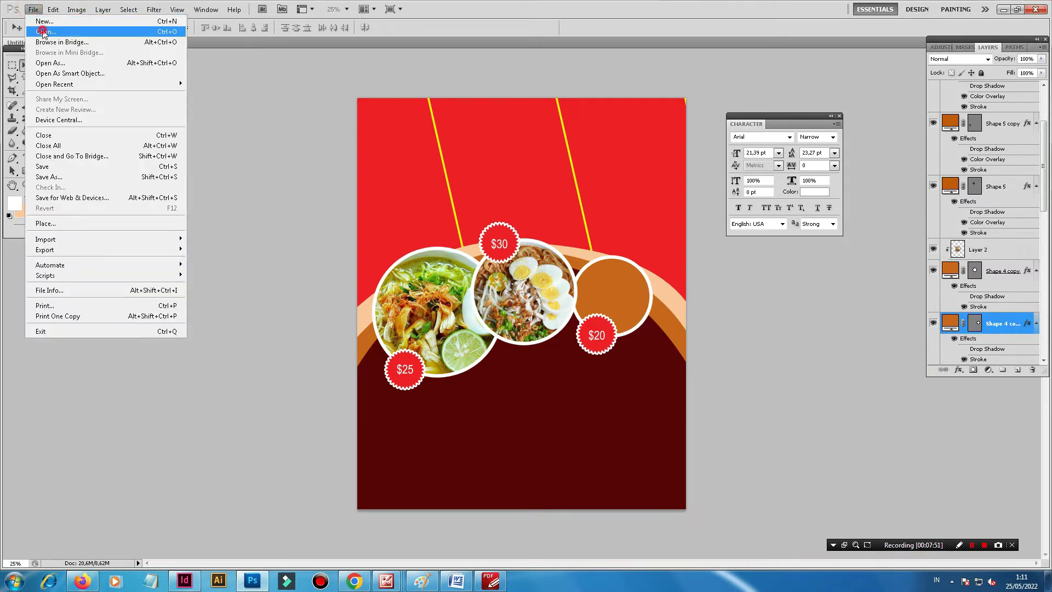
Step: Open the mee-bakso meatball soup photo, place it on the poster as Layer 3, and close its window
left_click(41, 24)
double_click(637, 165)
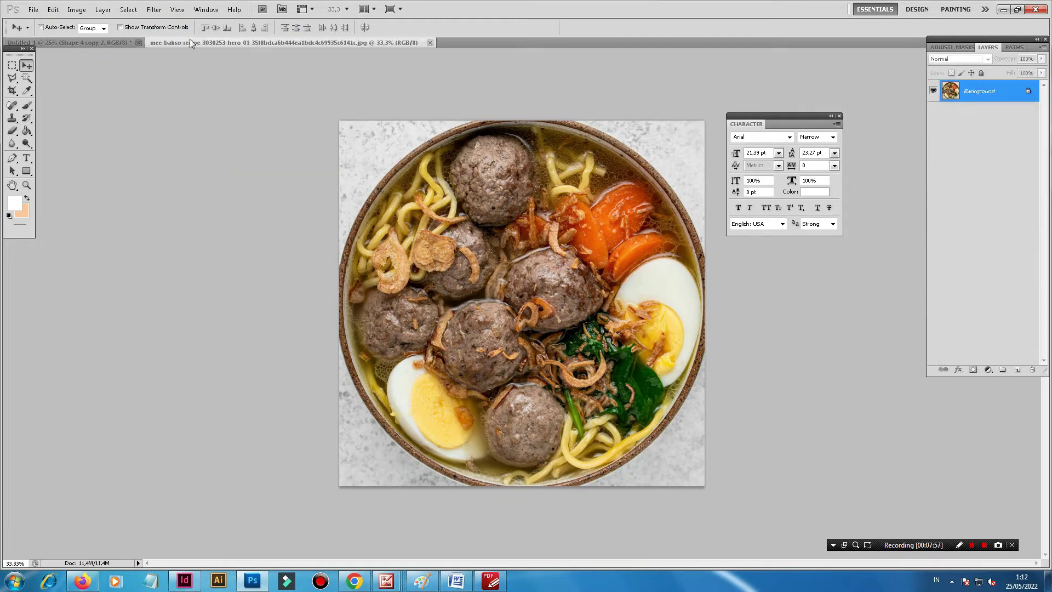
left_click_drag(227, 44, 144, 99)
left_click_drag(465, 294, 465, 282)
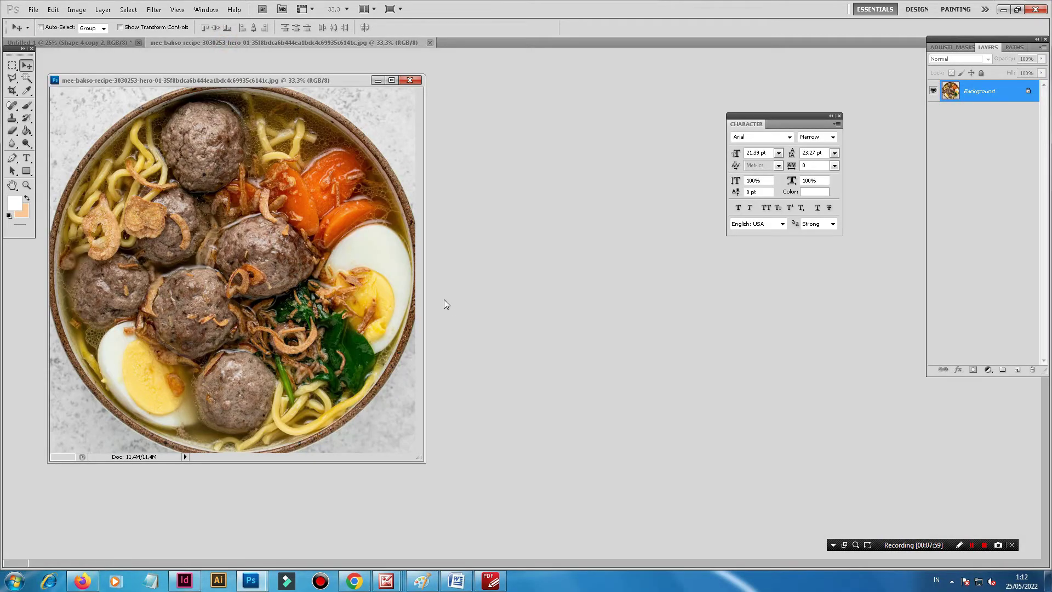
left_click_drag(613, 298, 614, 297)
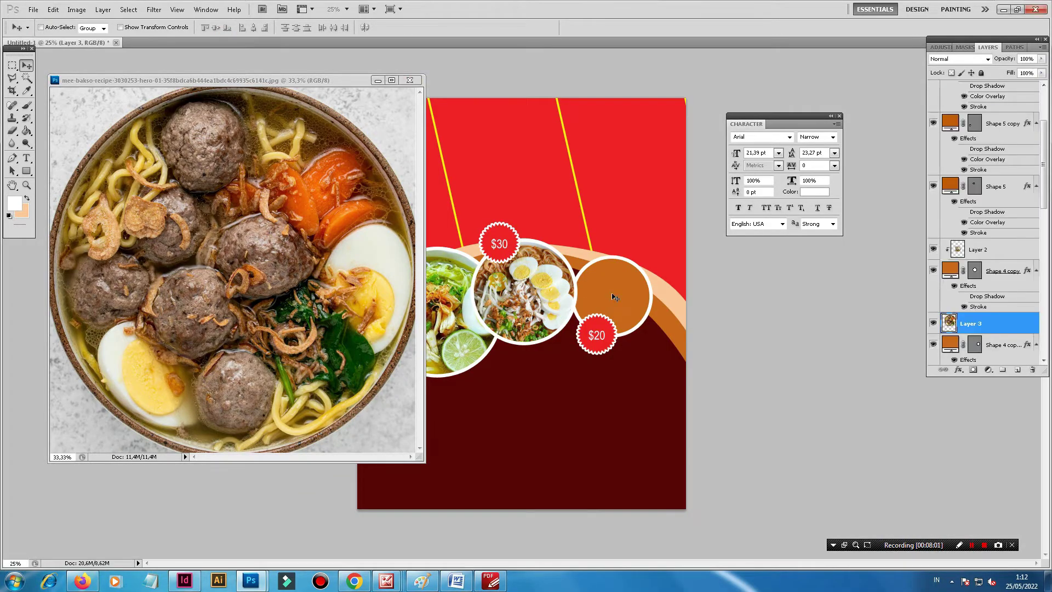
left_click(409, 80)
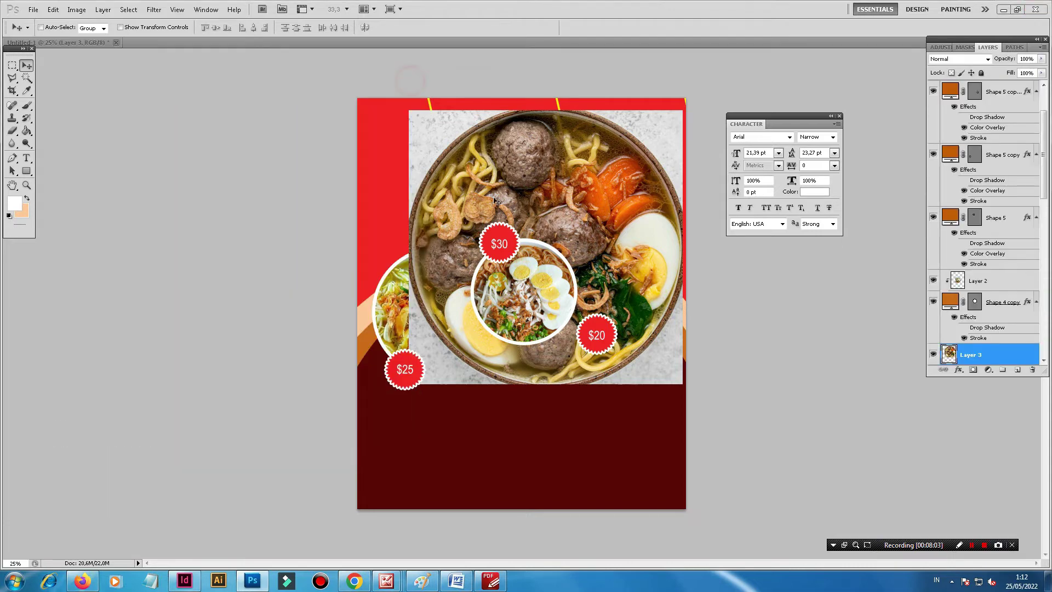
Step: Clip Layer 3 to the right circle, shrink it to about 28.2%, and centre it
scroll(978, 336, "down", 2)
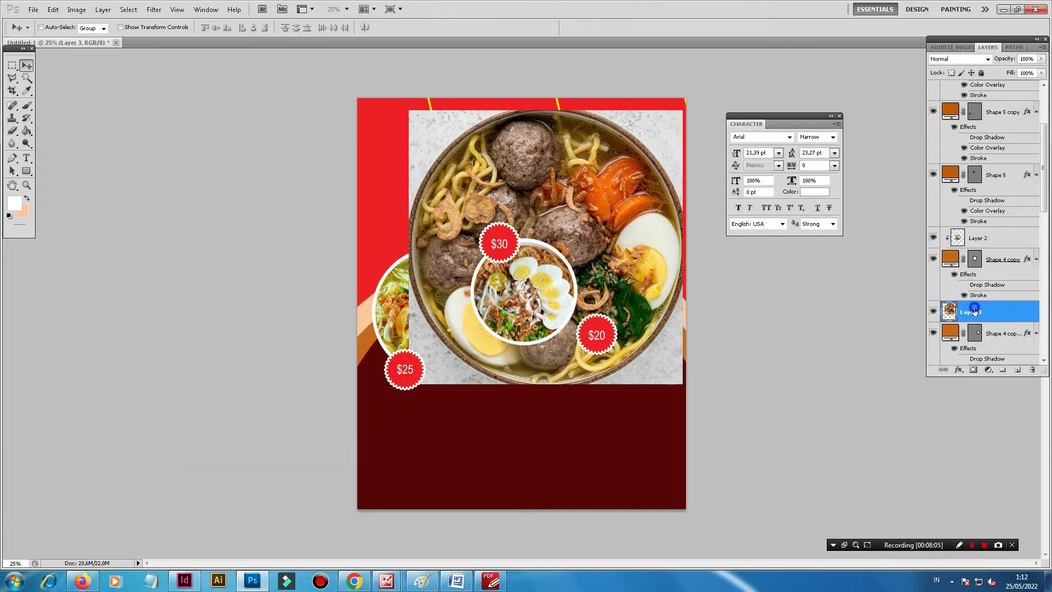
right_click(974, 310)
left_click(931, 173)
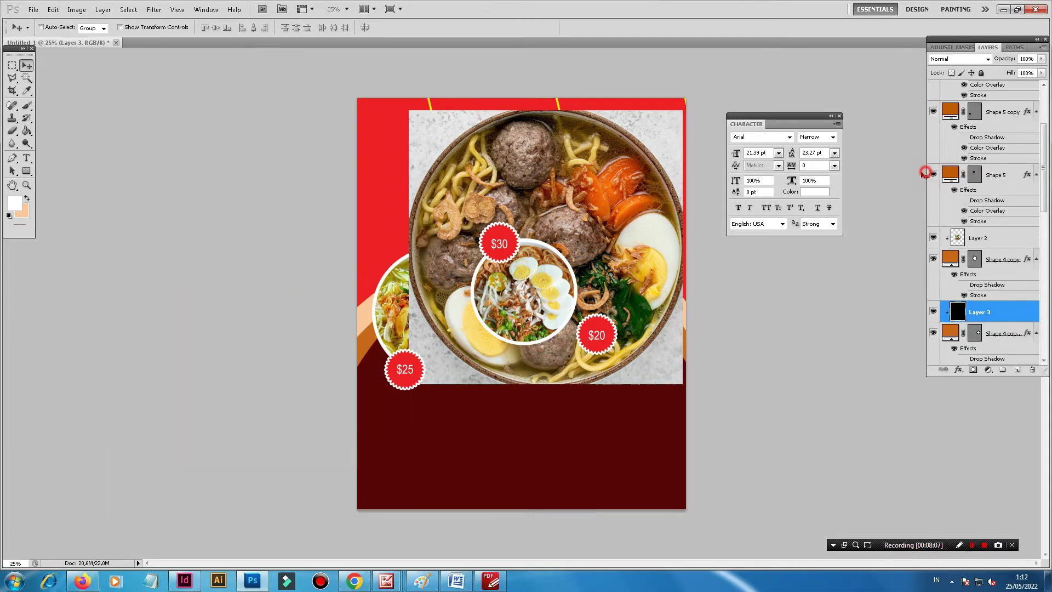
key("ctrl+t")
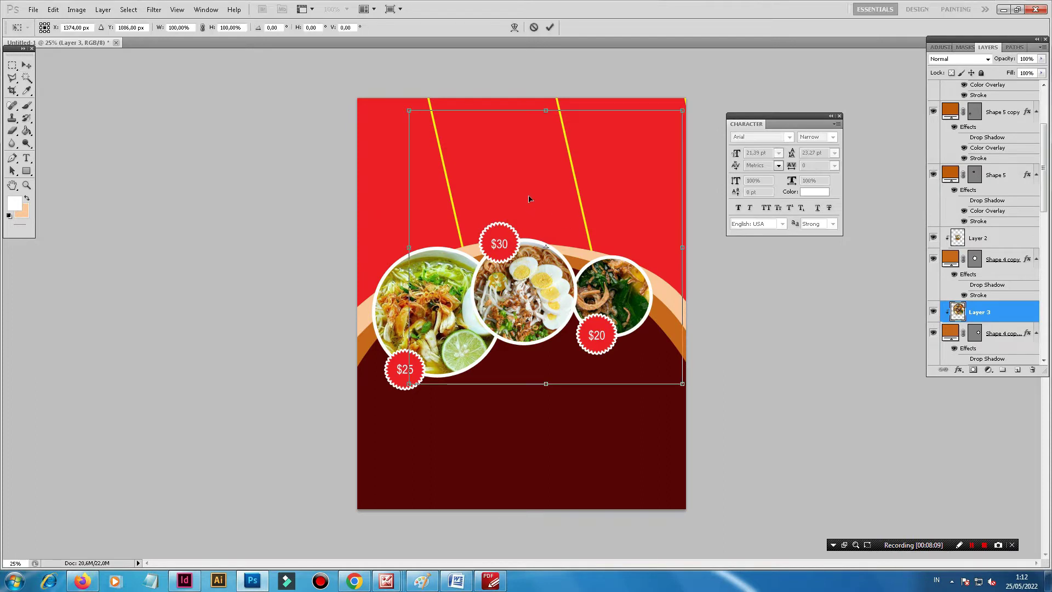
left_click_drag(409, 111, 543, 245)
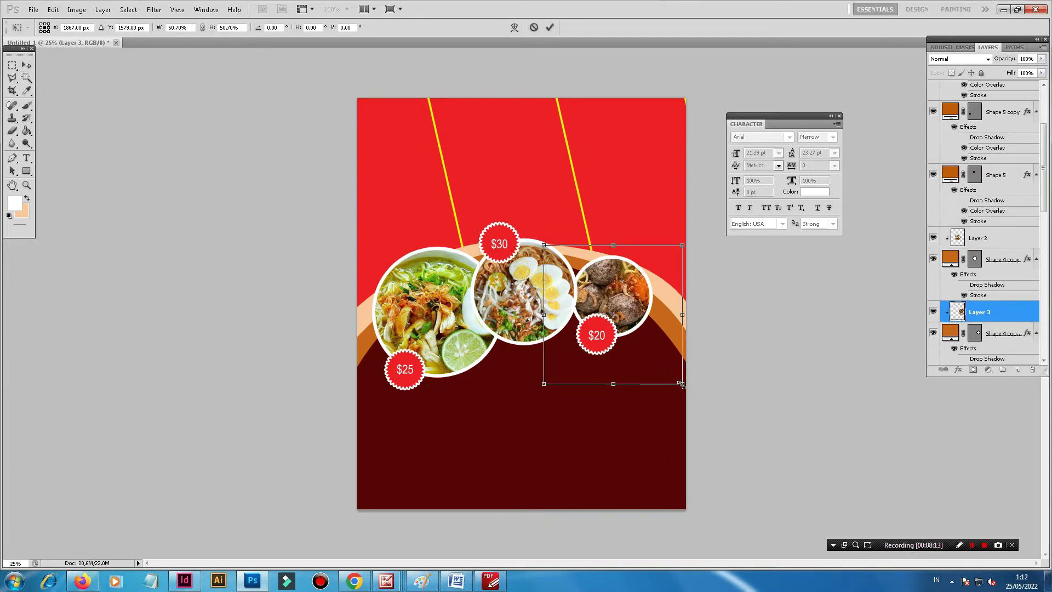
left_click_drag(682, 384, 650, 351)
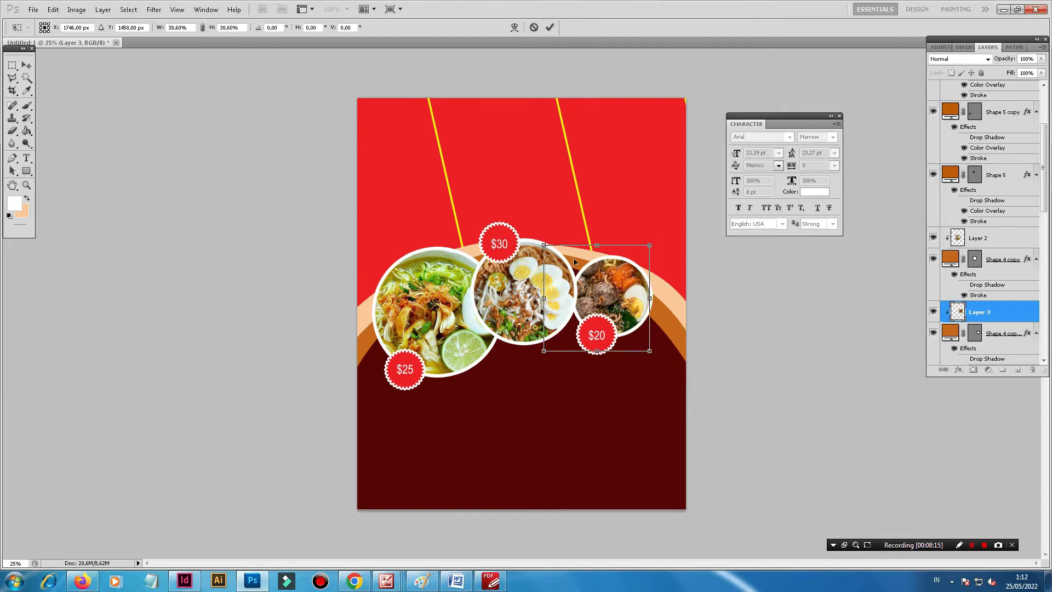
left_click_drag(544, 244, 572, 273)
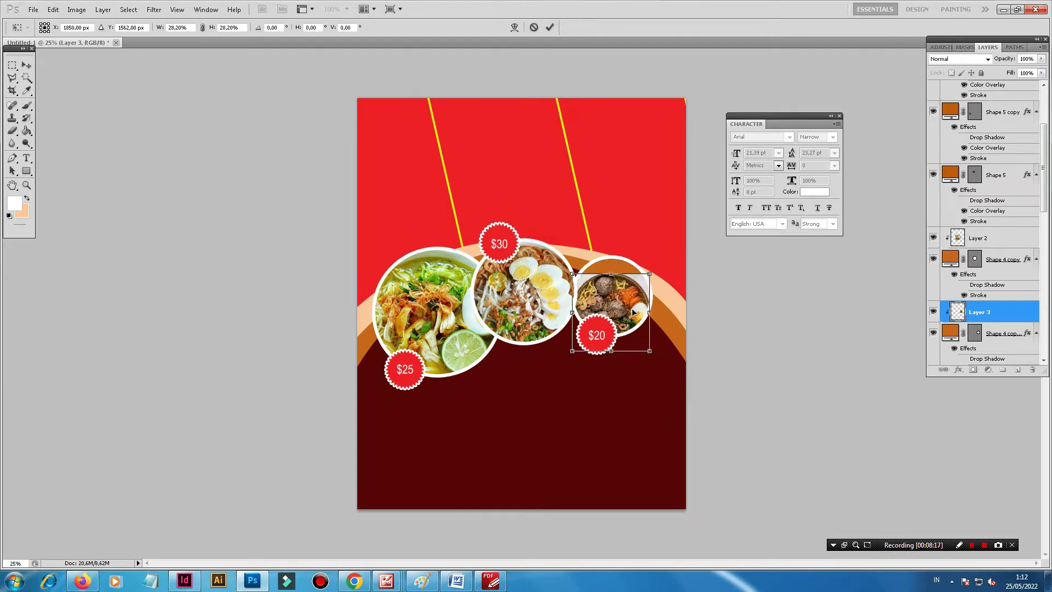
left_click_drag(629, 303, 631, 285)
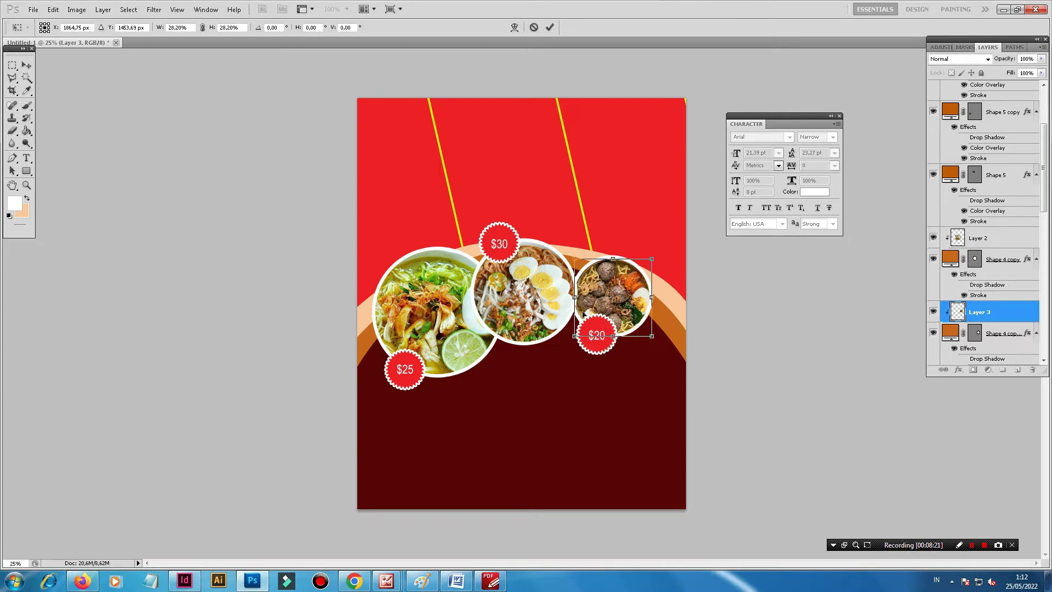
left_click(26, 64)
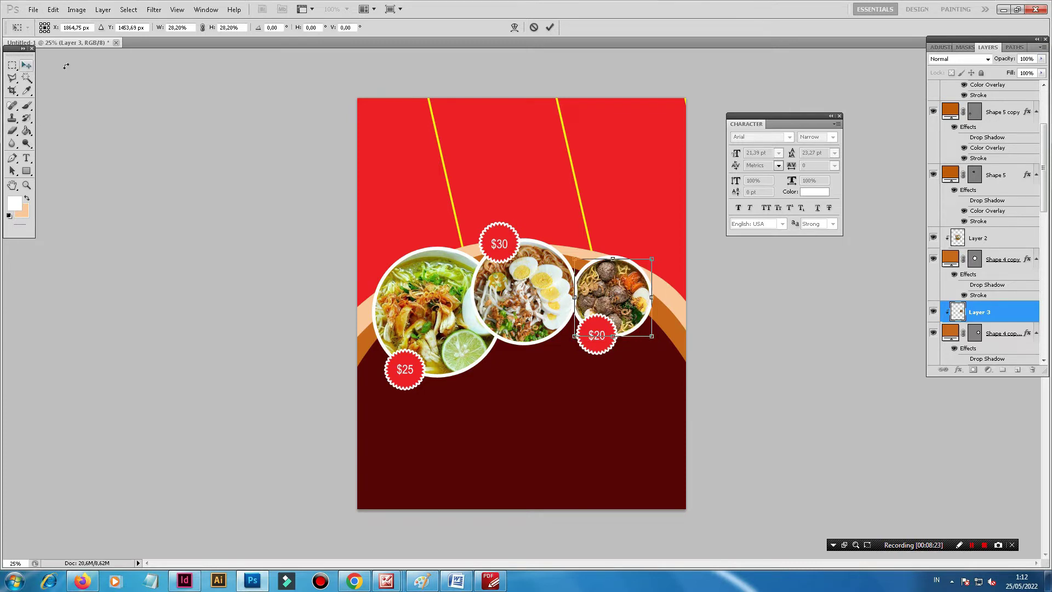
left_click(549, 27)
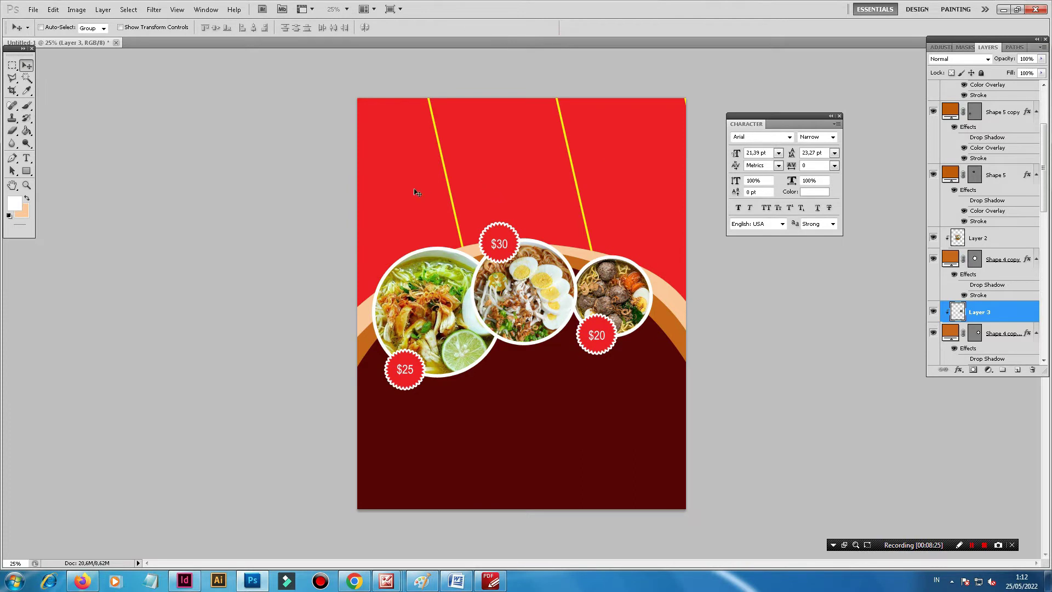
Step: Open the main-qimg noodle photo and place it as Layer 4 in the top-left corner above Shape 6
right_click(382, 180)
left_click(387, 184)
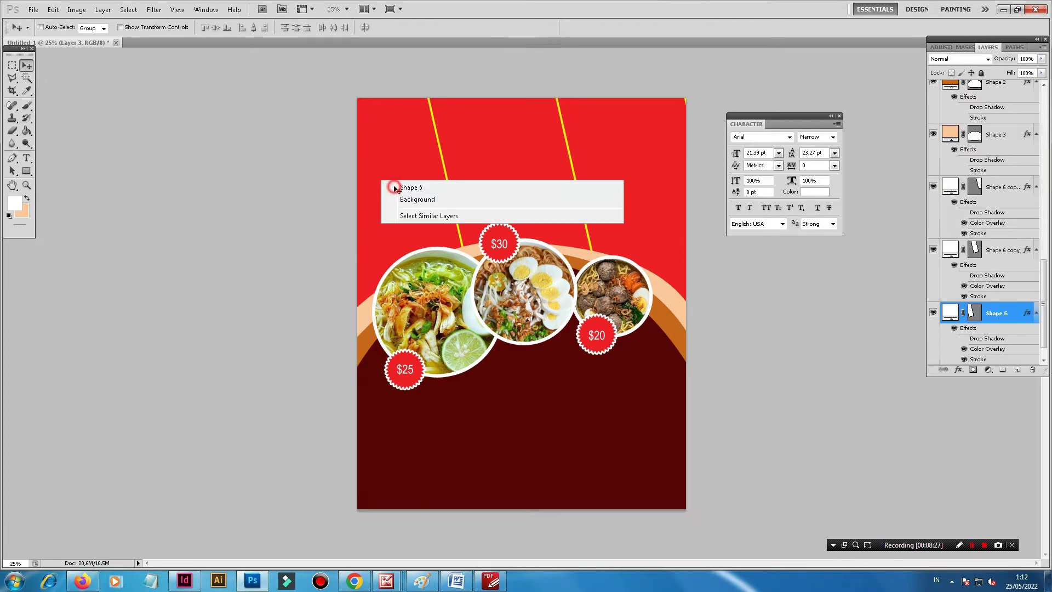
left_click(33, 9)
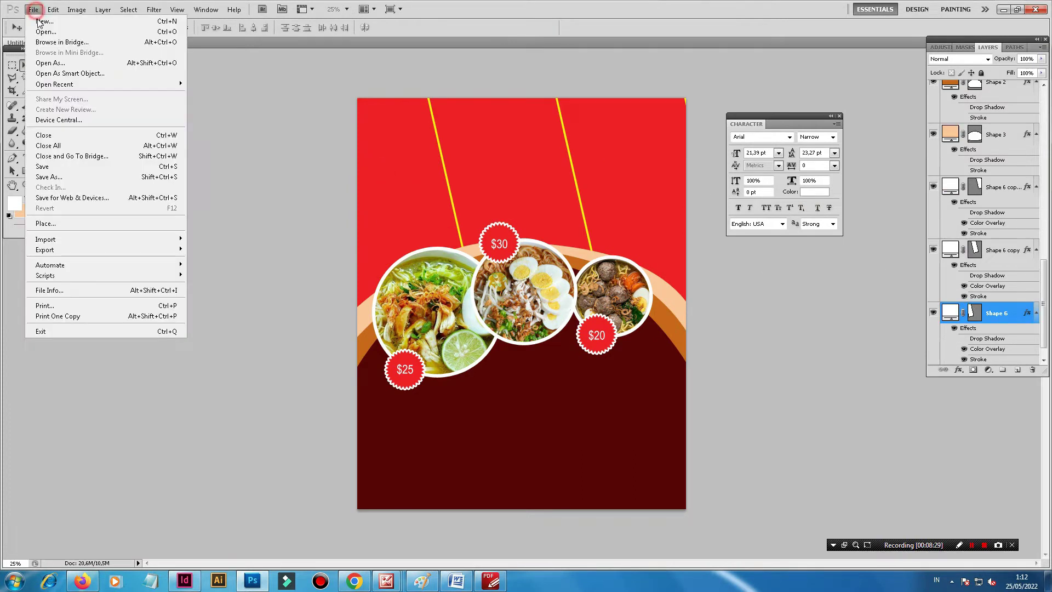
left_click(58, 35)
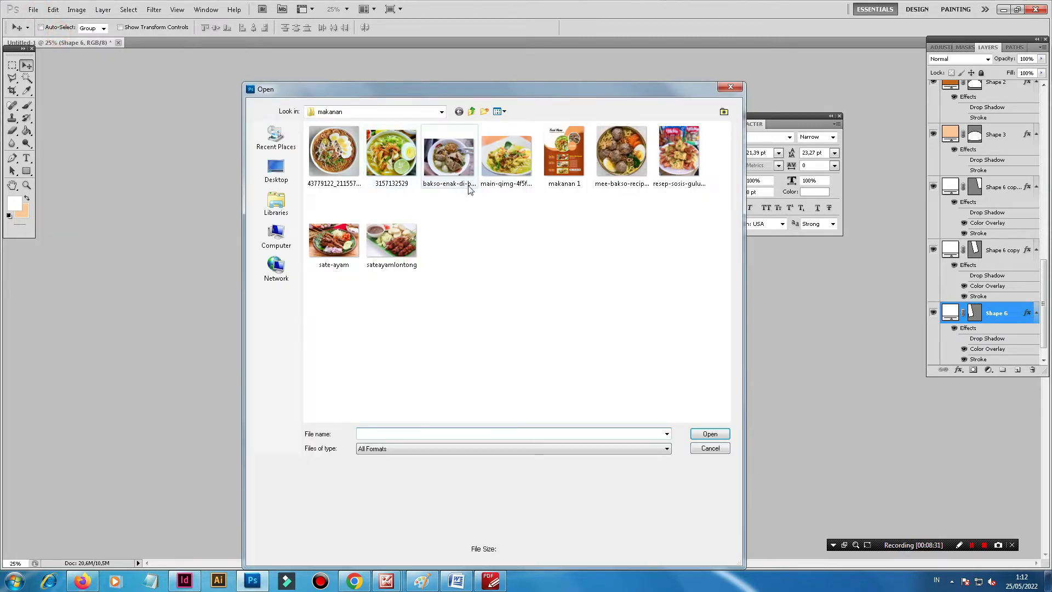
double_click(507, 156)
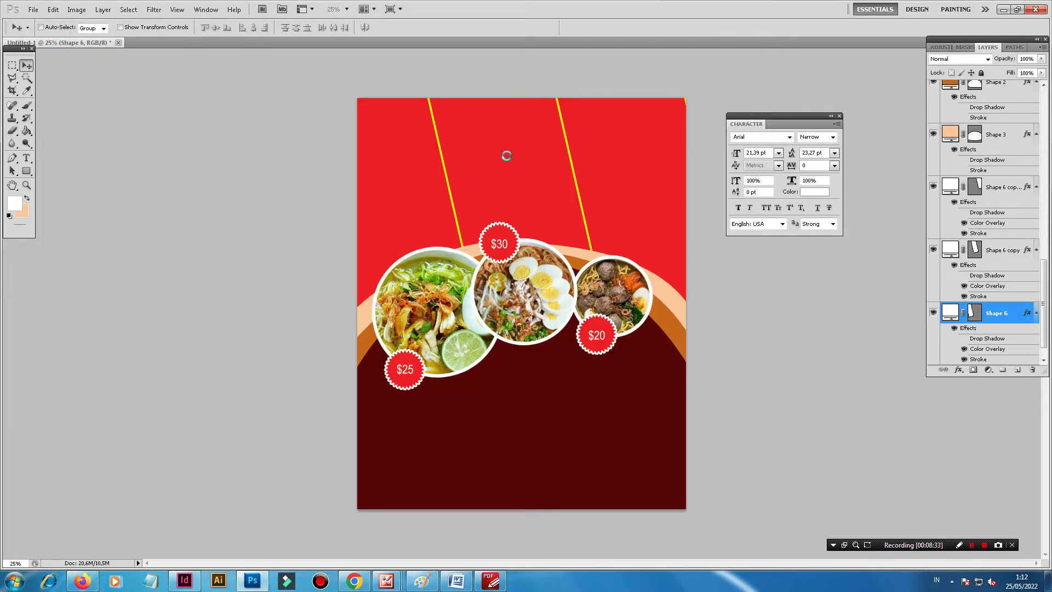
left_click_drag(234, 42, 357, 221)
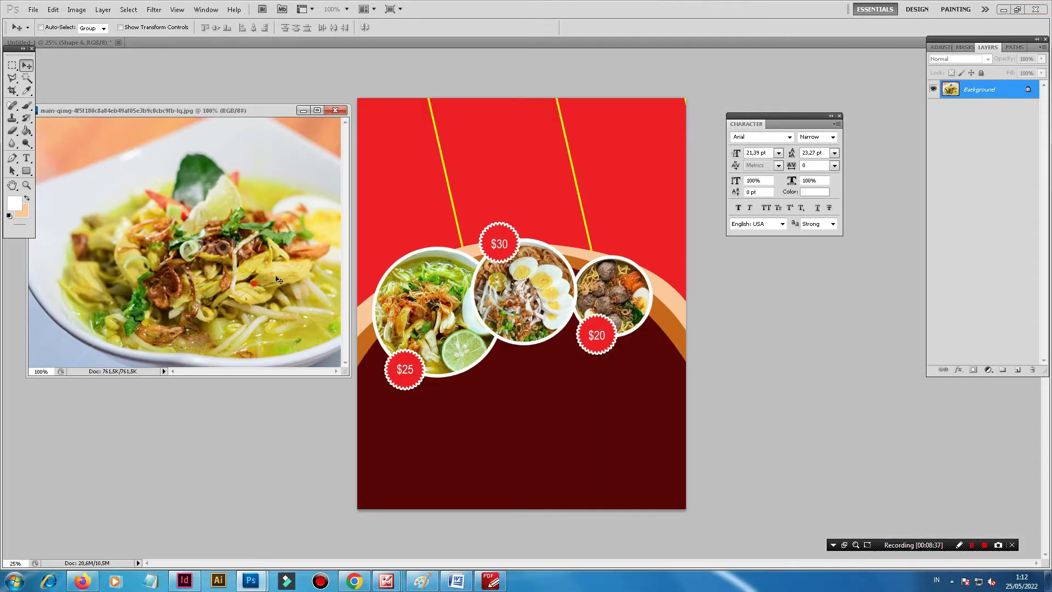
left_click_drag(413, 222, 390, 142)
left_click(335, 110)
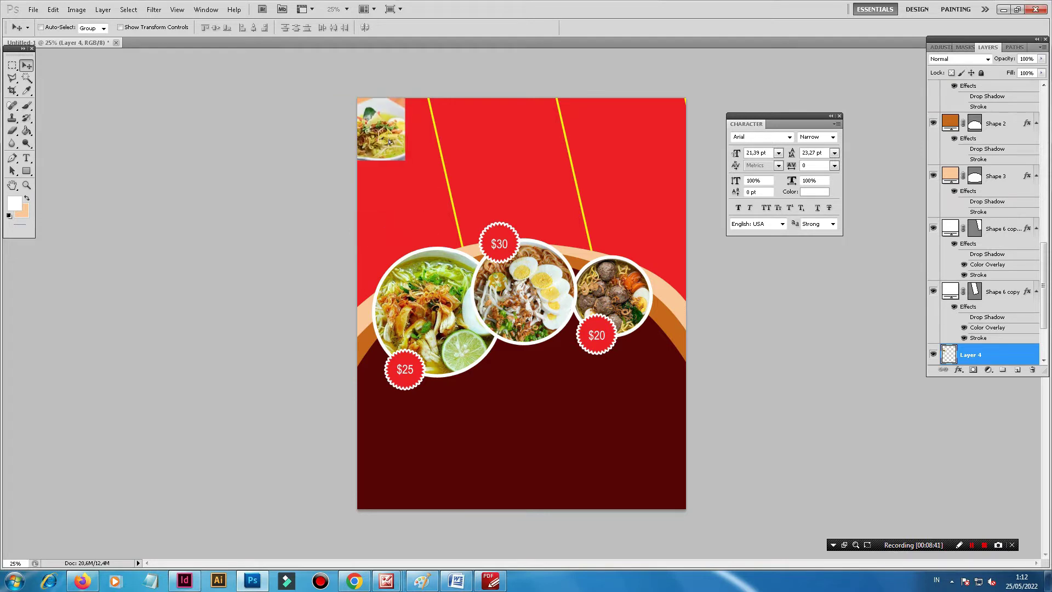
Step: Clip Layer 4 to the Shape 6 stripe and enlarge it to about 356%
scroll(959, 328, "down", 3)
right_click(974, 291)
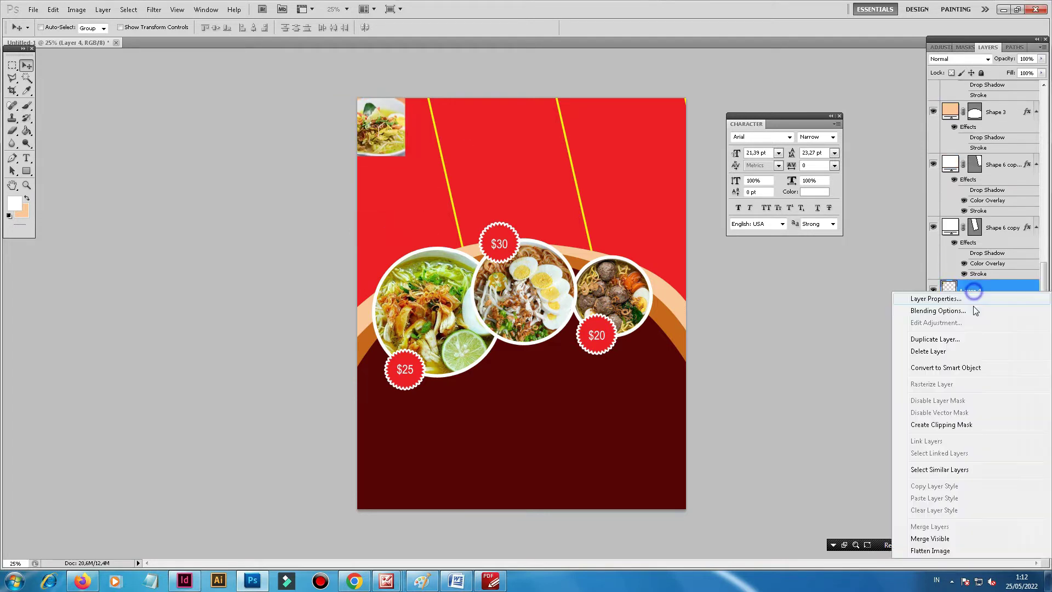
left_click(932, 424)
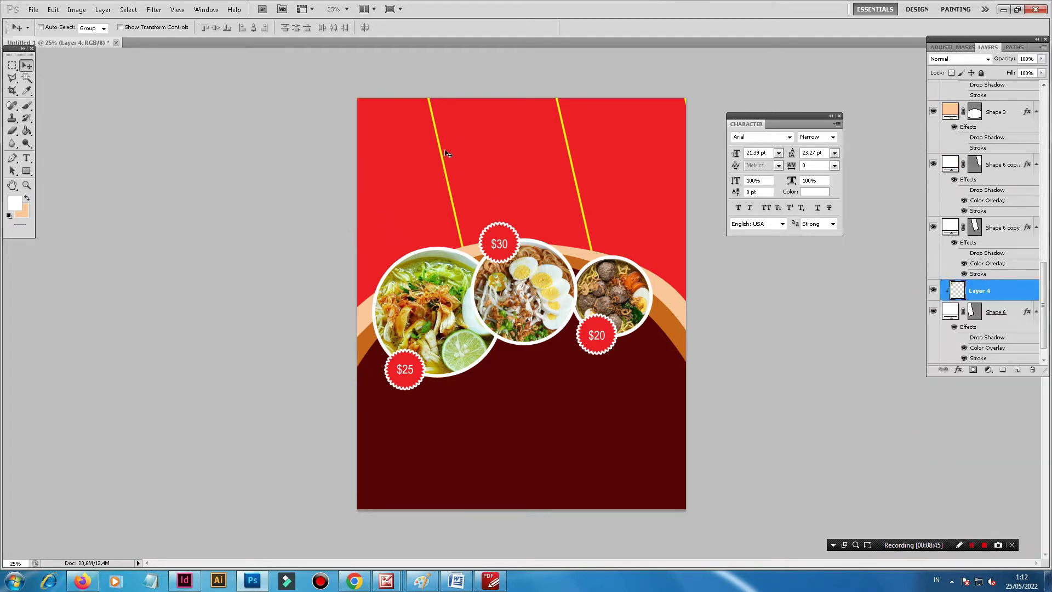
left_click(933, 311)
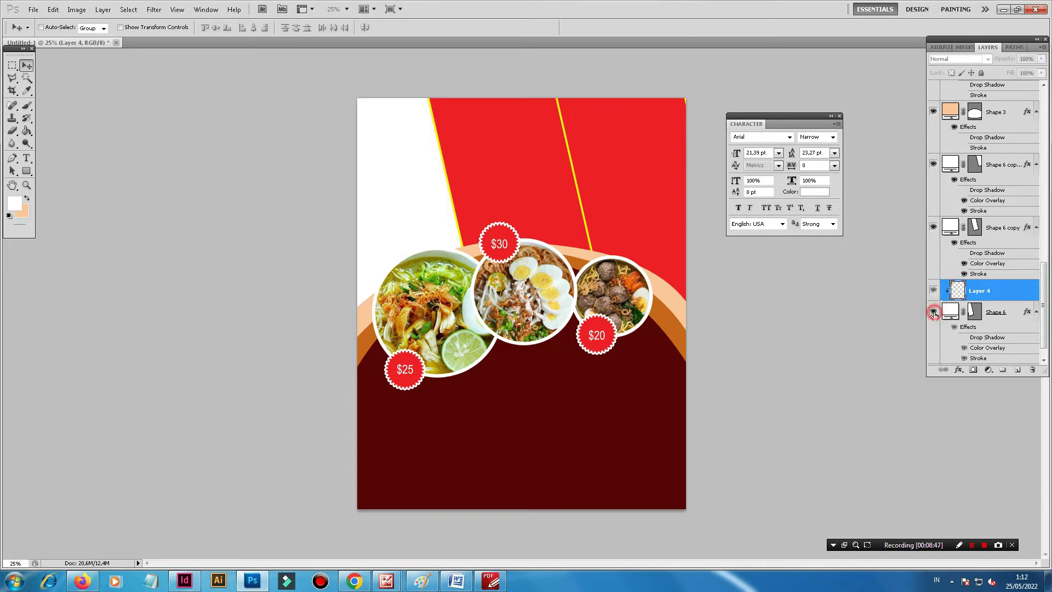
key("ctrl+t")
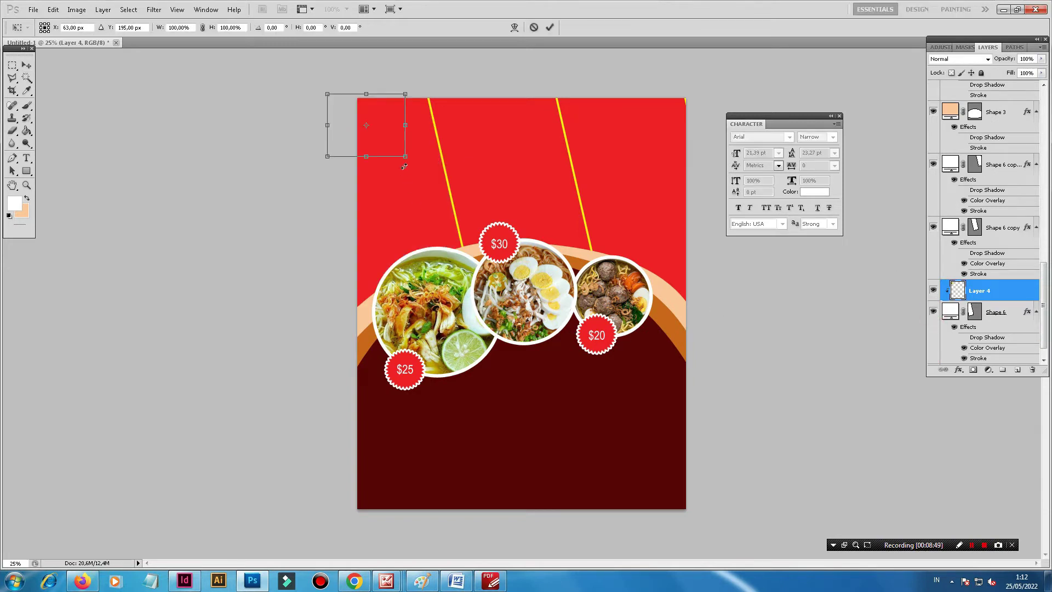
left_click_drag(412, 168, 536, 266)
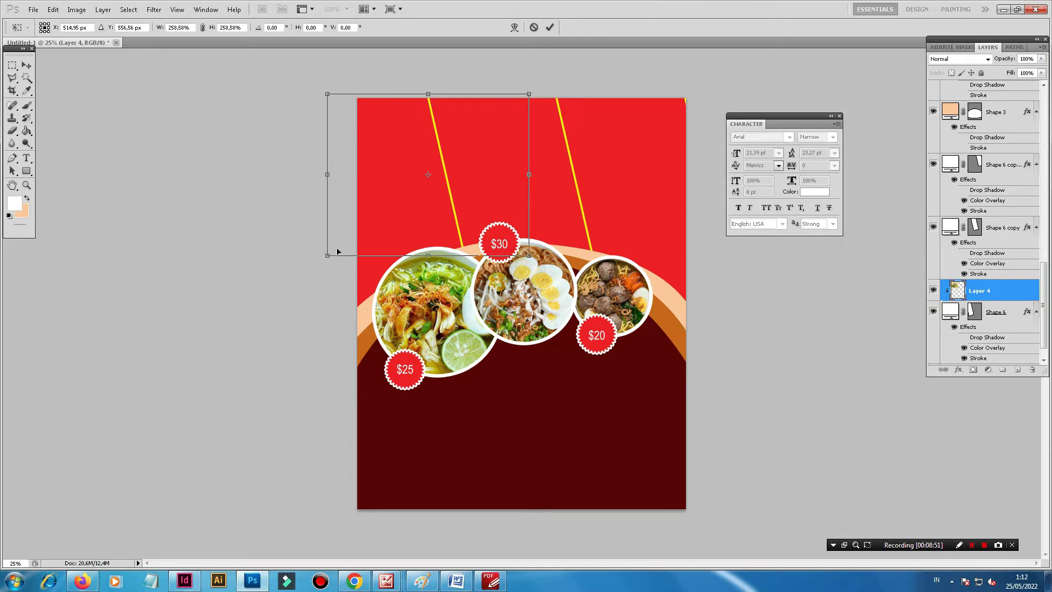
mouse_move(330, 253)
left_mouse_down()
mouse_move(240, 315)
mouse_move(249, 312)
left_mouse_up()
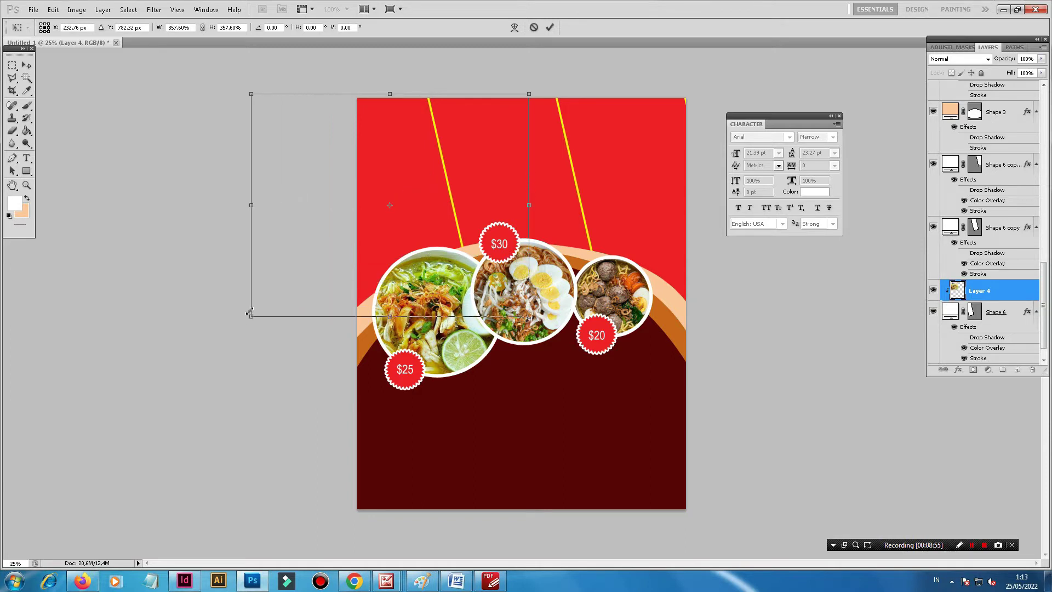
left_click(26, 64)
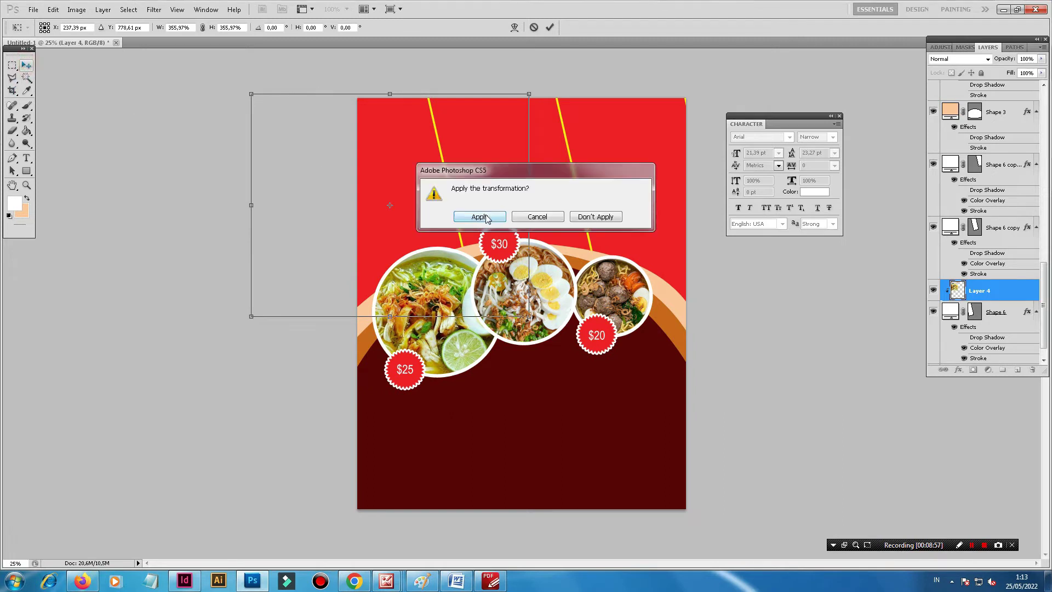
left_click(480, 217)
Step: Turn off Shape 6's stroke and red colour overlay, then nudge the stripe upward
left_click(977, 318)
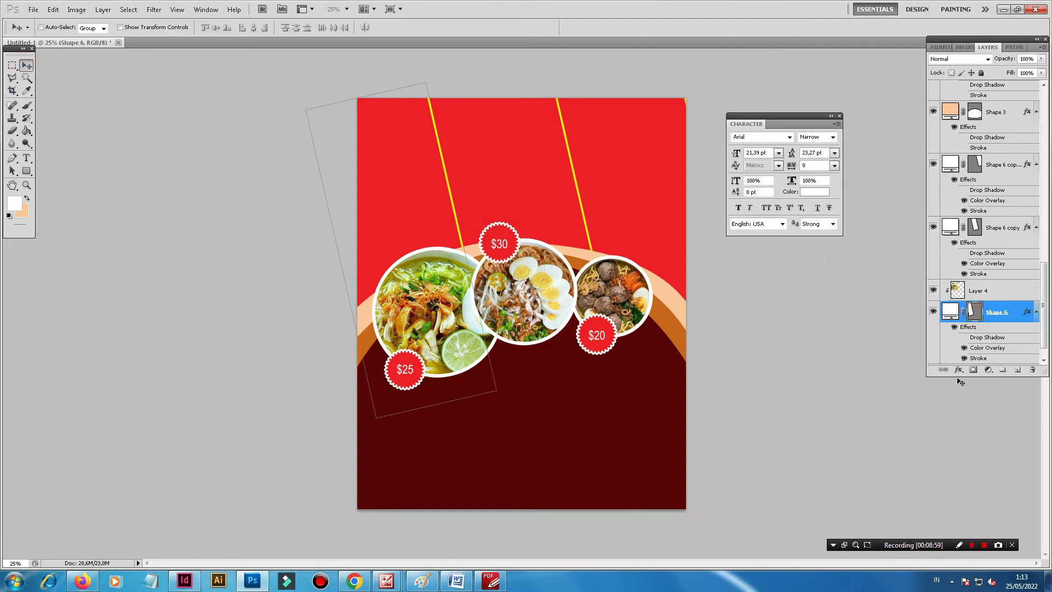
left_click(958, 369)
left_click(846, 504)
left_click(606, 290)
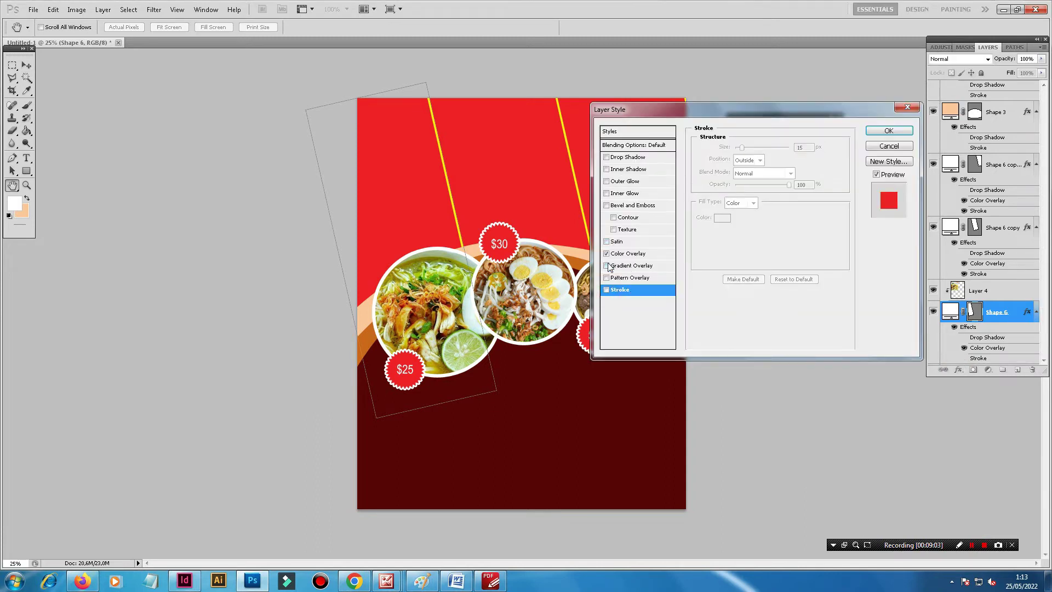
left_click(606, 254)
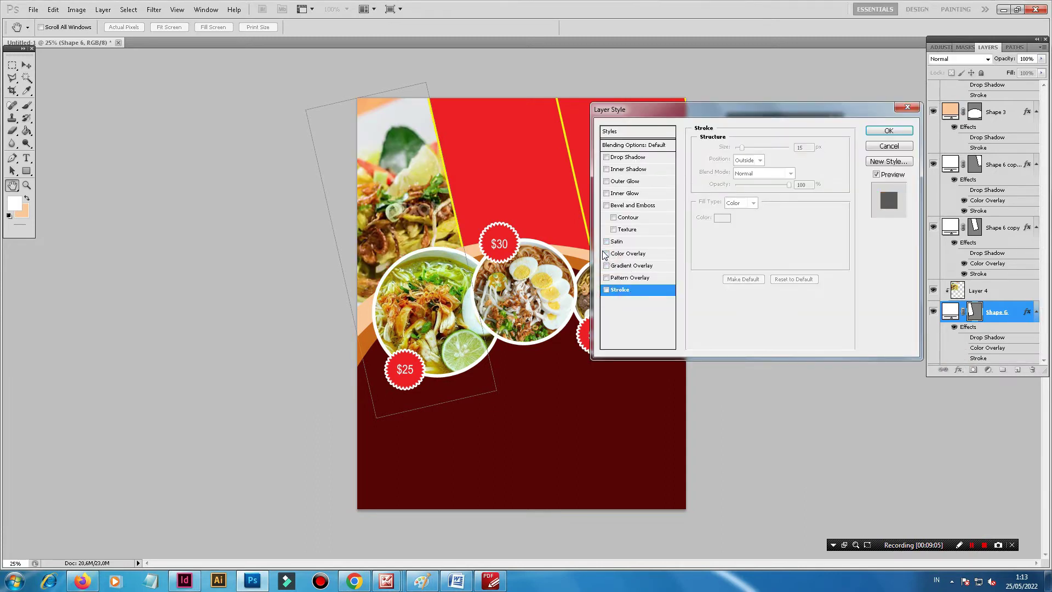
left_click(888, 131)
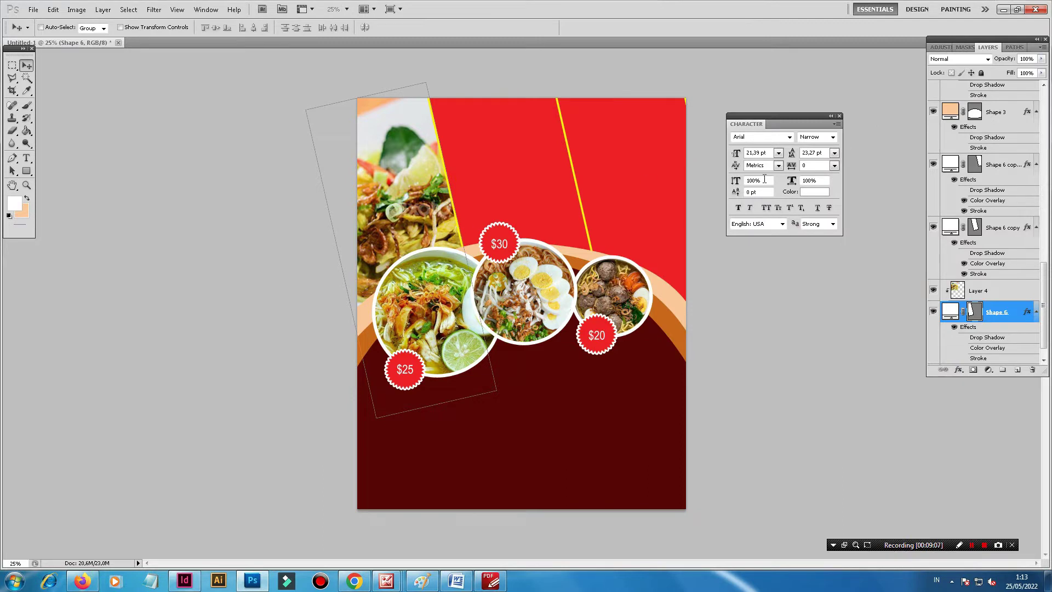
left_click_drag(376, 157, 371, 124)
Step: Move the Layer 4 food photo up in the stripe and enlarge it to about 116%
left_click(978, 291)
left_click_drag(395, 196, 387, 159)
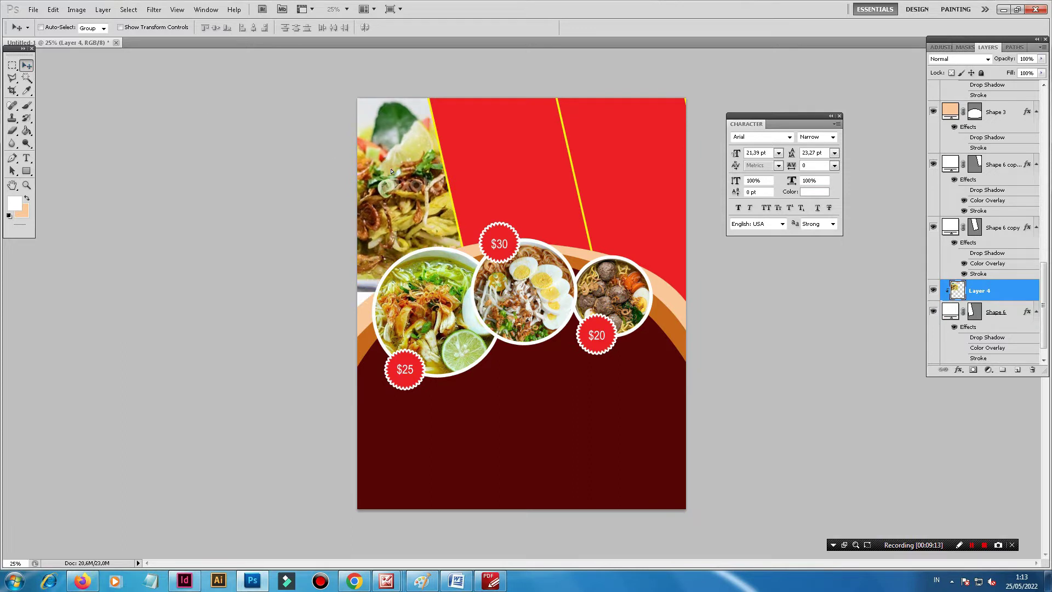
key("ctrl+t")
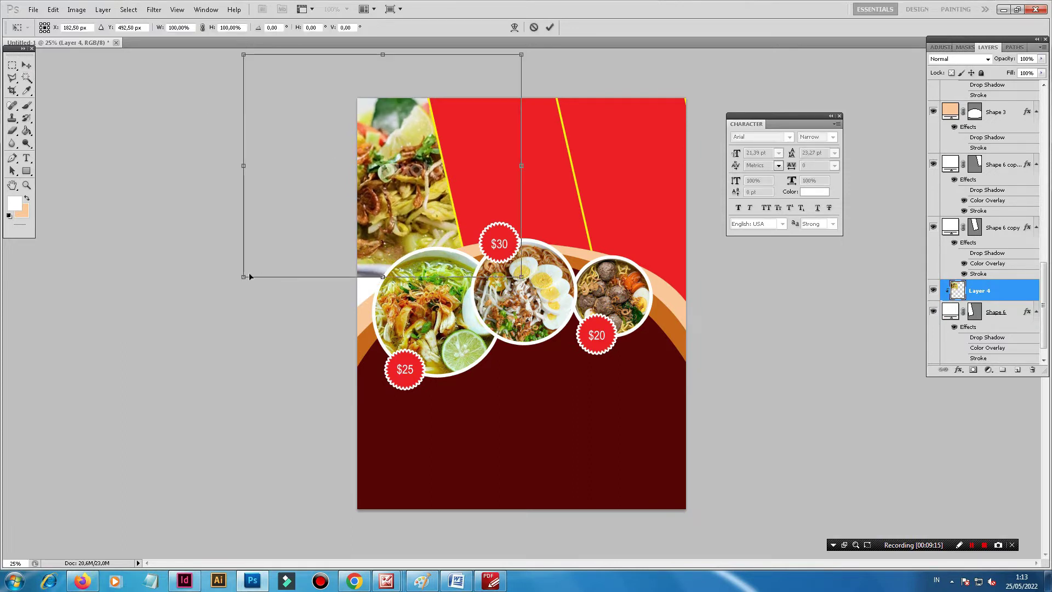
left_click_drag(241, 277, 188, 322)
key("Return")
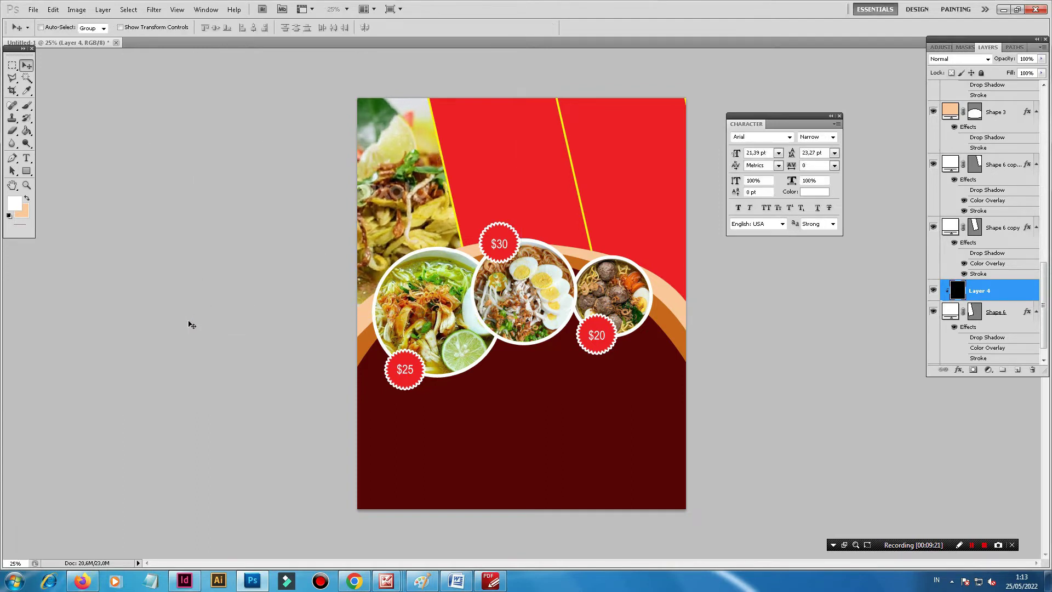
right_click(521, 156)
left_click(554, 159)
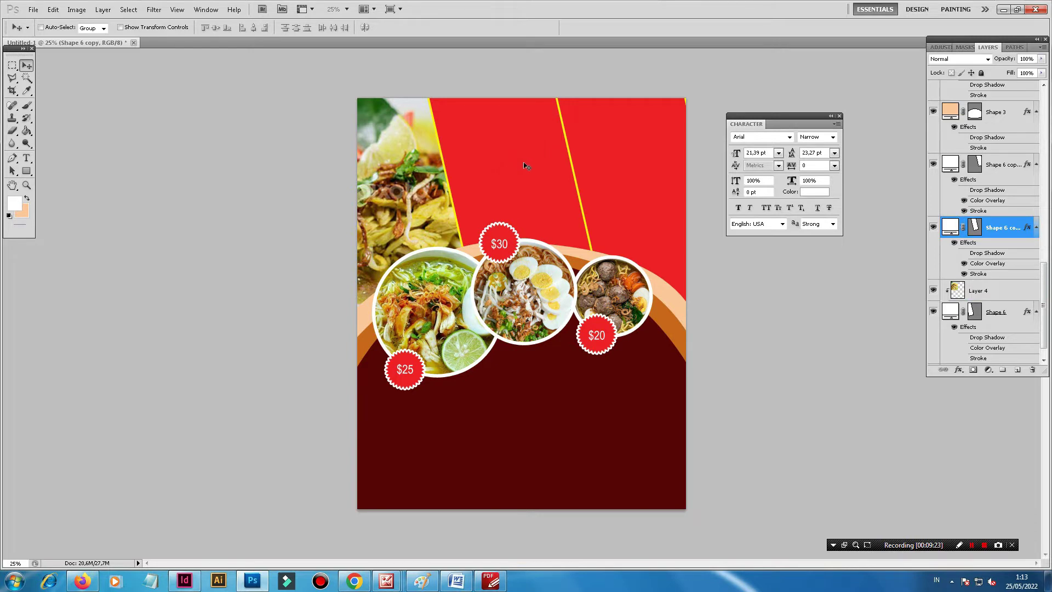
Step: Open the Shape 6 copy layer style's Stroke settings and cancel without changes
left_click(957, 370)
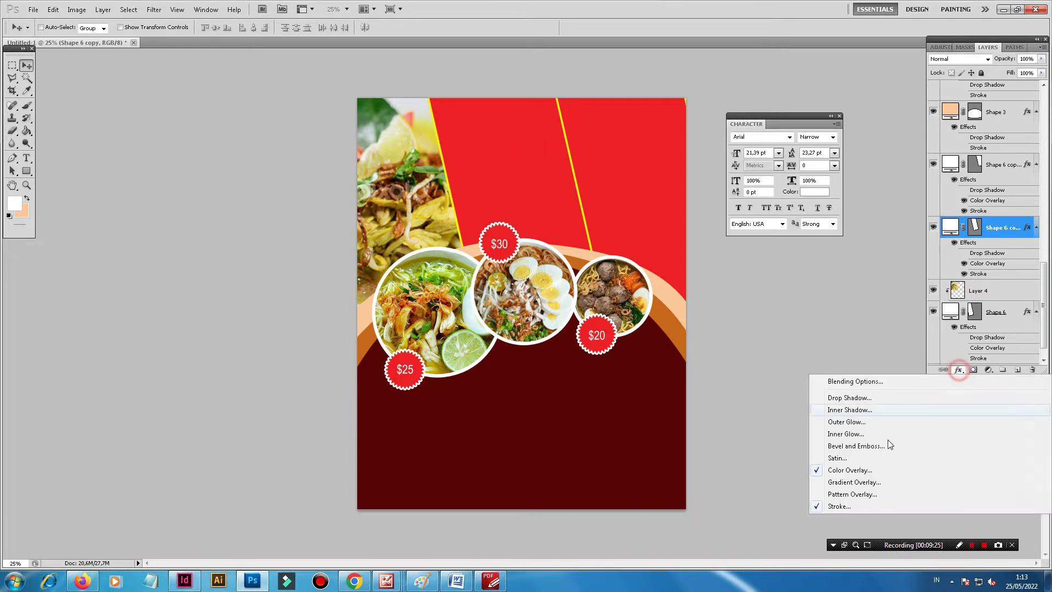
left_click(844, 508)
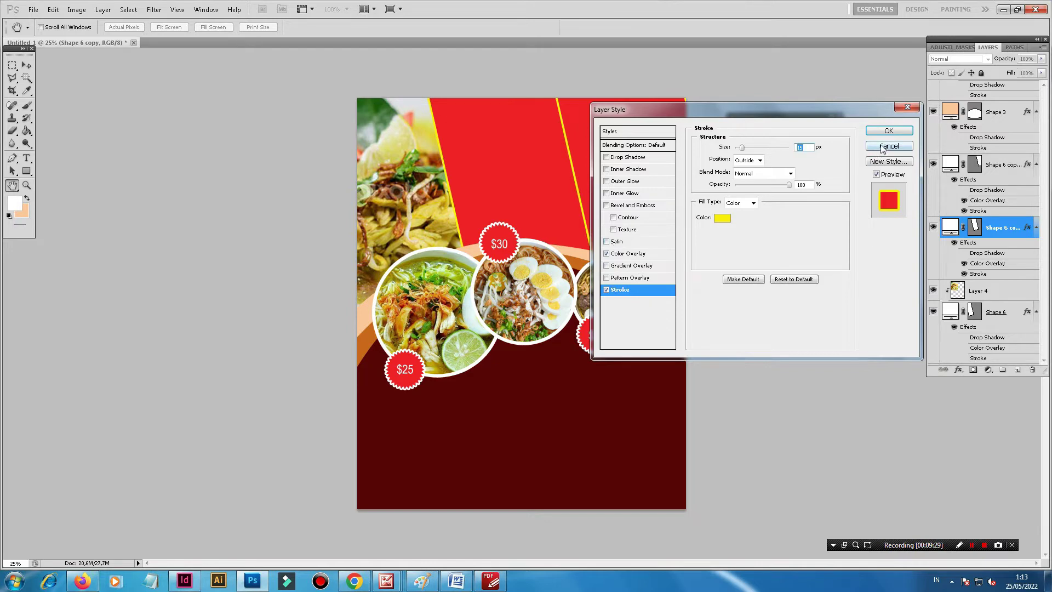
left_click_drag(882, 149, 876, 159)
left_click(890, 151)
Step: Duplicate the Shape 6 copy stripe layer as Shape 6 copy 3
right_click(951, 227)
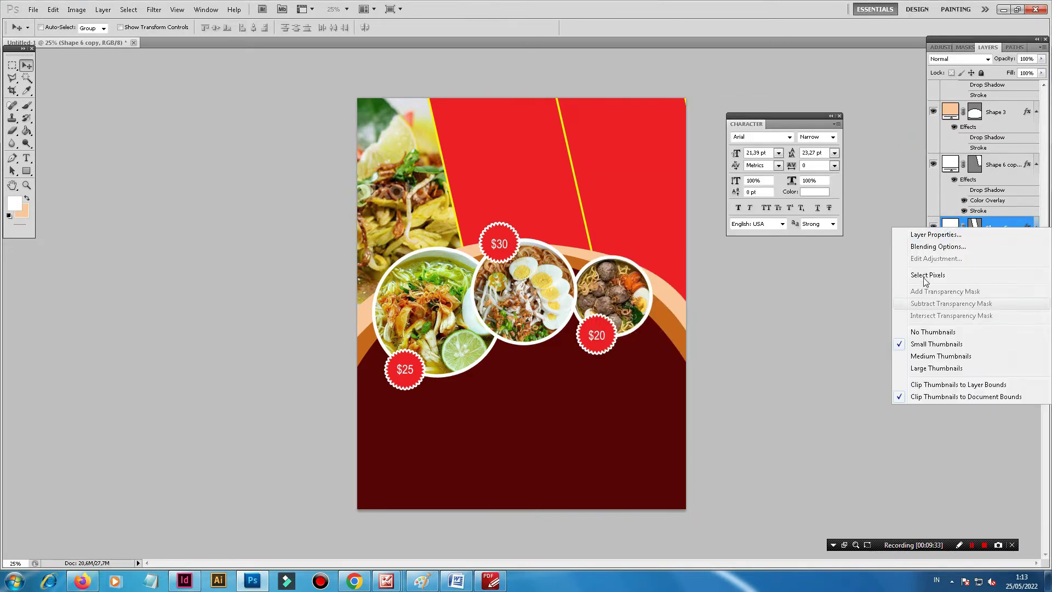
left_click(834, 289)
right_click(992, 226)
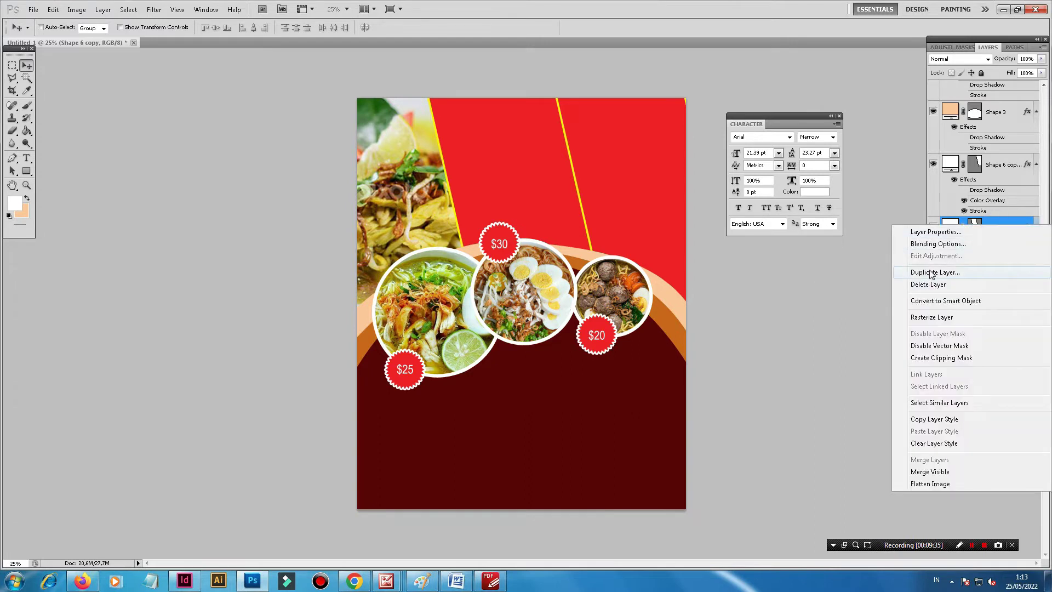
left_click(931, 273)
left_click(635, 180)
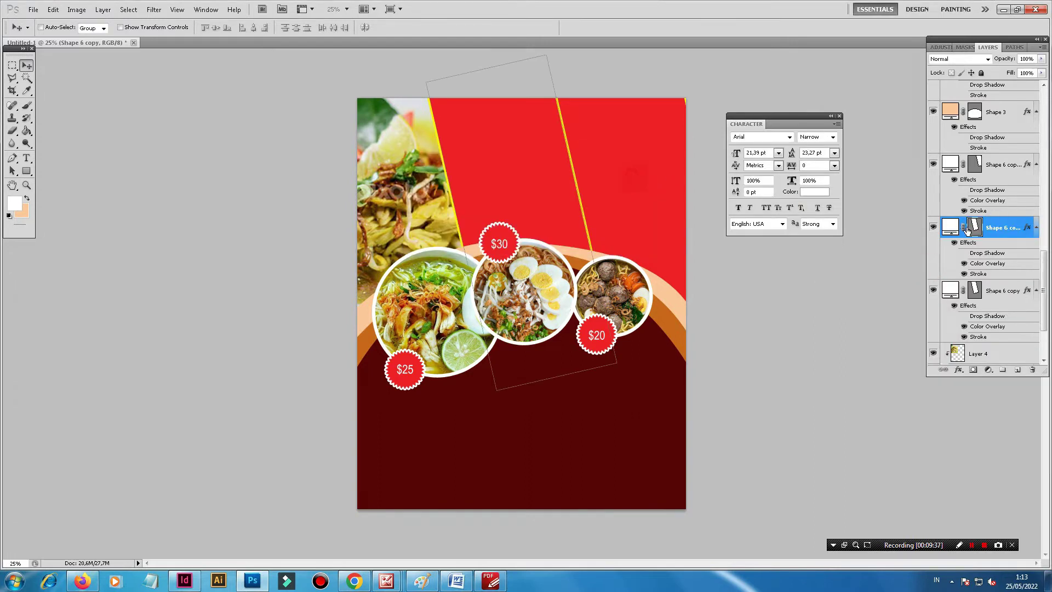
Step: Switch off the yellow outline stroke on the Shape 6 copy 3 duplicate
left_click(958, 373)
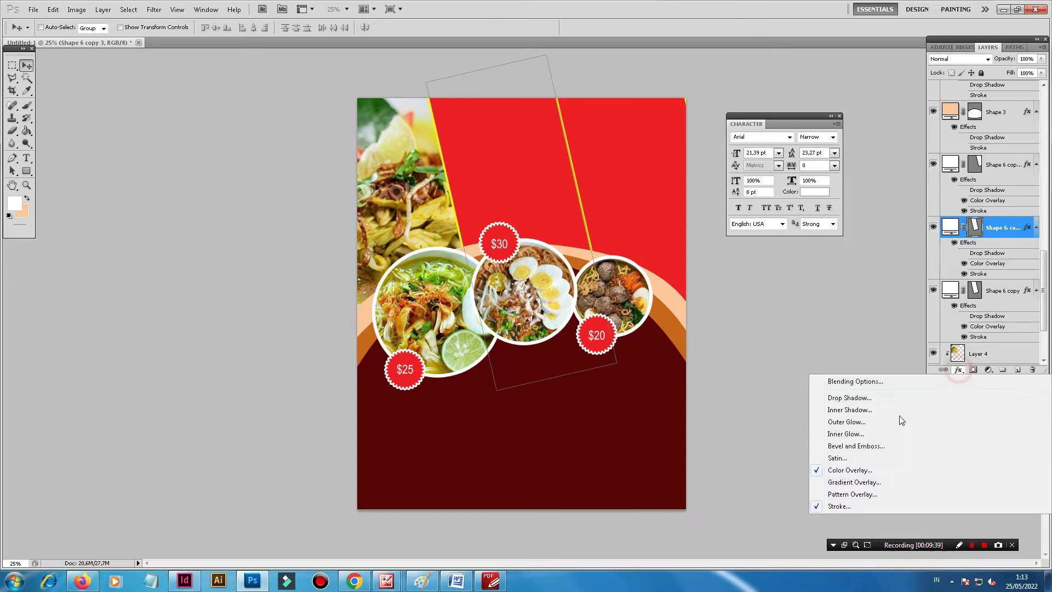
left_click(863, 502)
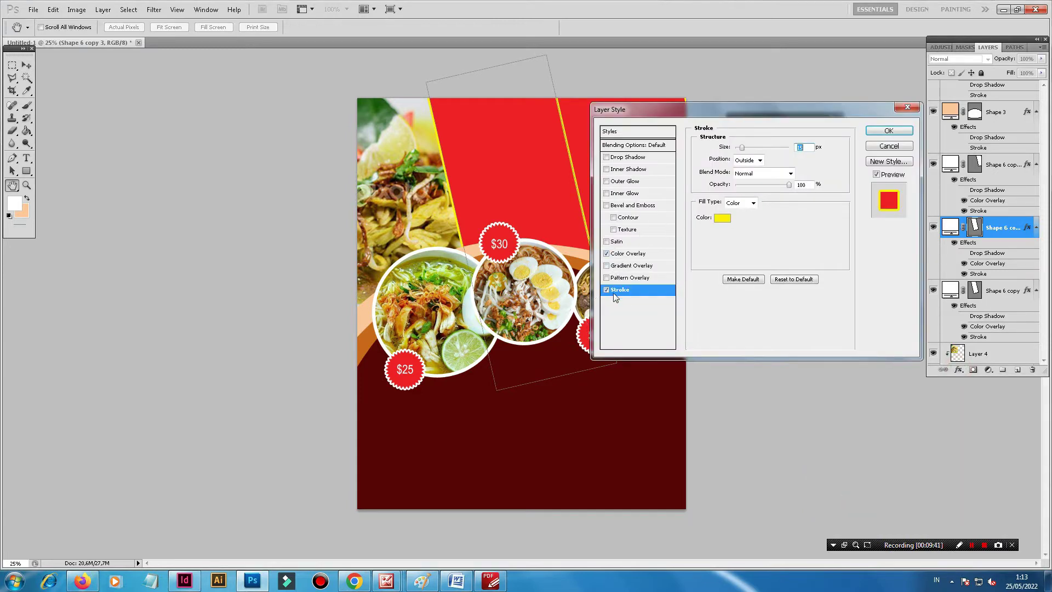
left_click(606, 290)
left_click(878, 132)
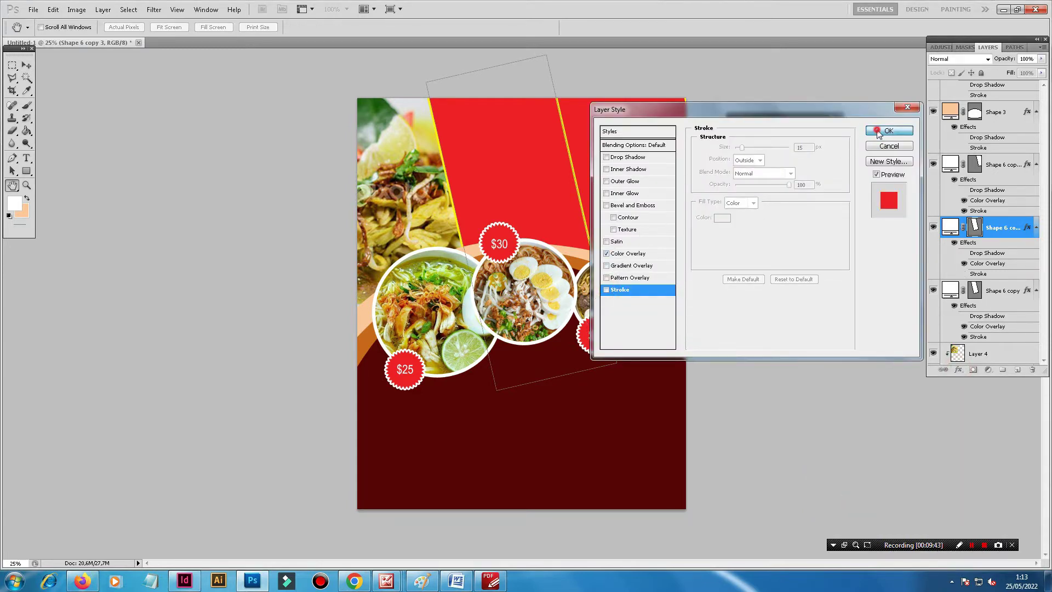
Step: Open sate-ayam.jpg after a sausage photo fails to load with a read error
left_click(34, 9)
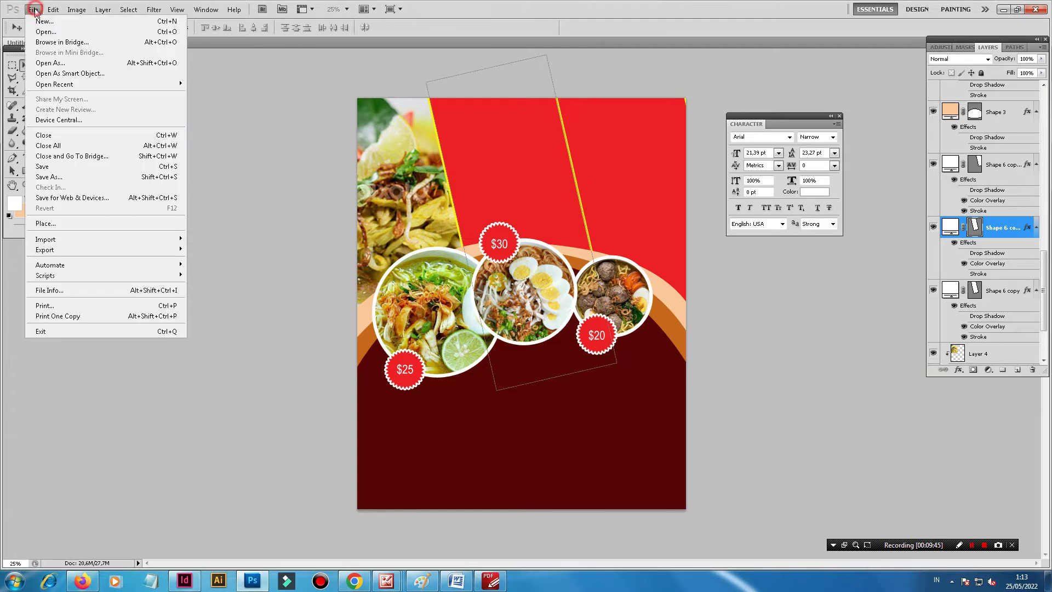
left_click(70, 33)
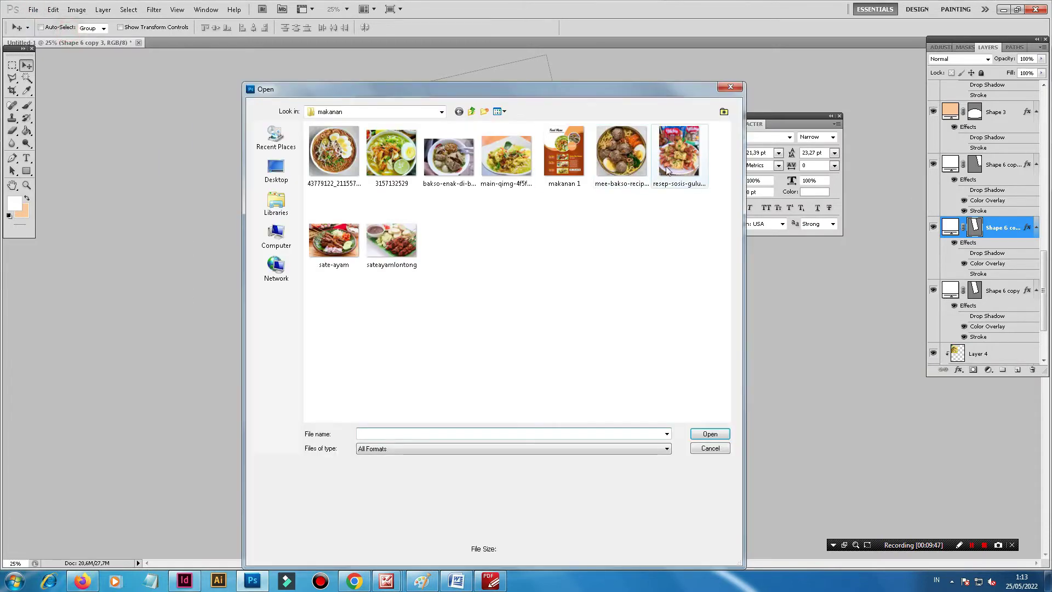
double_click(679, 160)
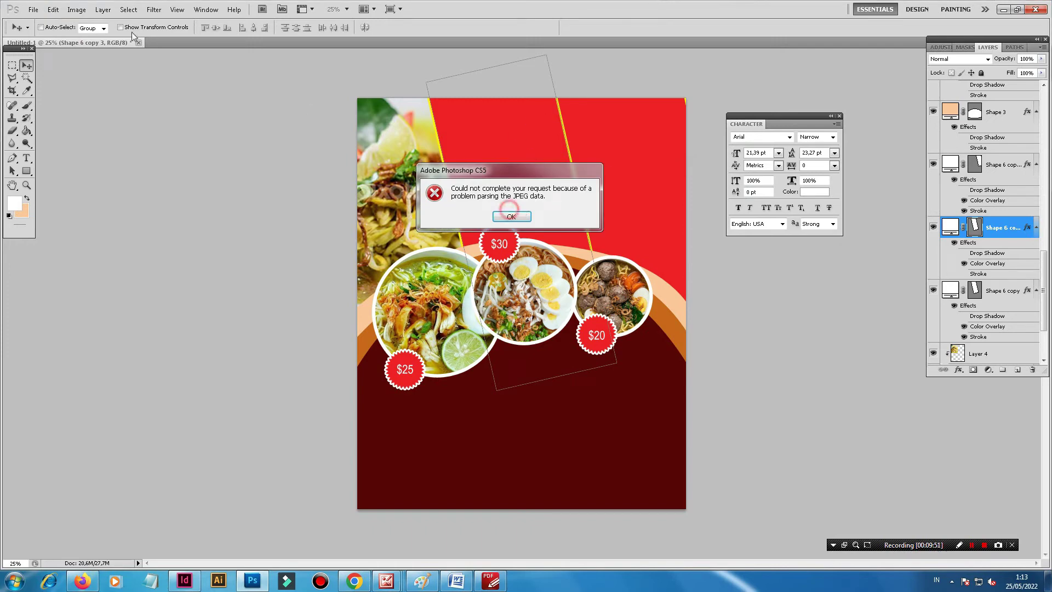
left_click(511, 216)
left_click(32, 9)
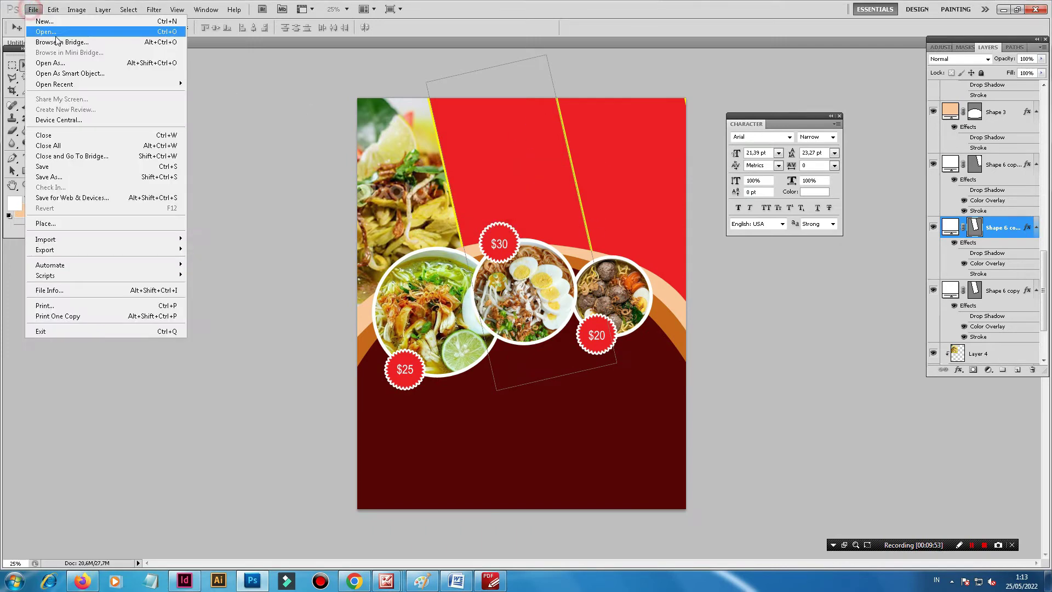
left_click(55, 31)
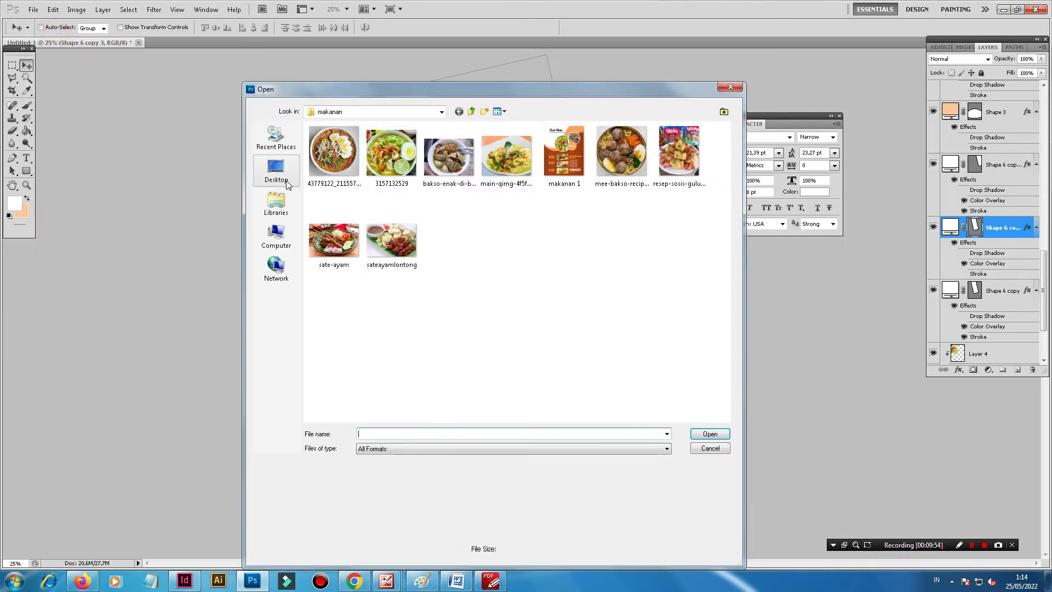
double_click(331, 248)
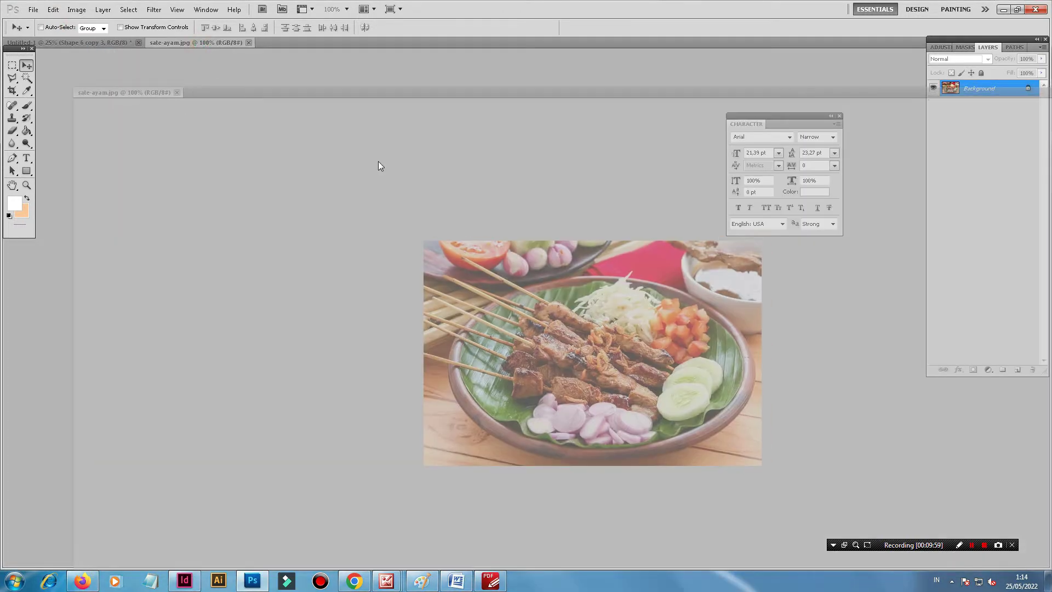
Step: Drag the sate-ayam image onto the poster as Layer 5 and close its document
left_click_drag(165, 42, 548, 192)
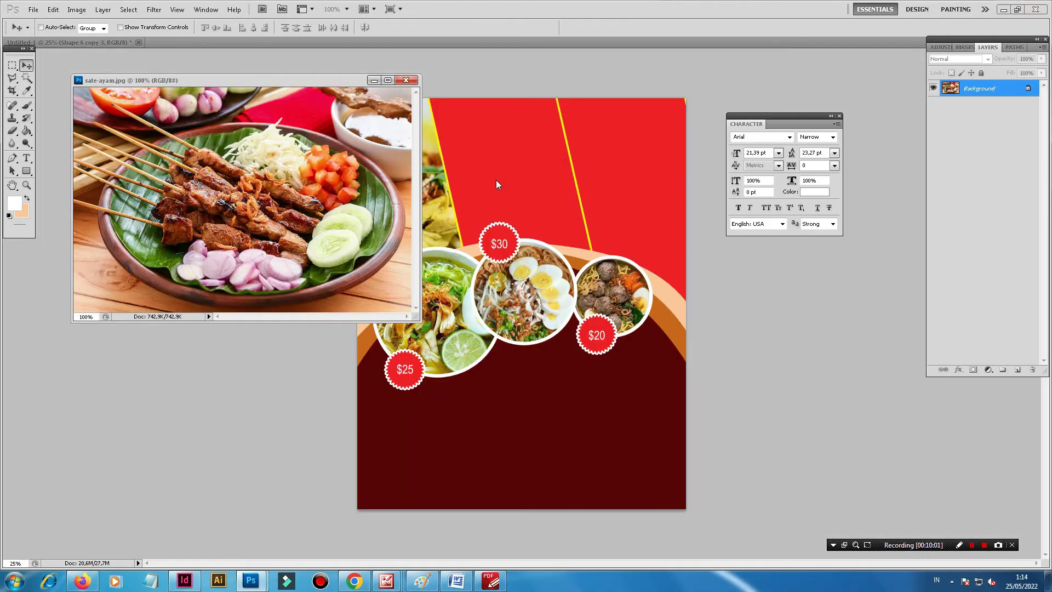
left_click(496, 180)
right_click(499, 176)
left_click(514, 184)
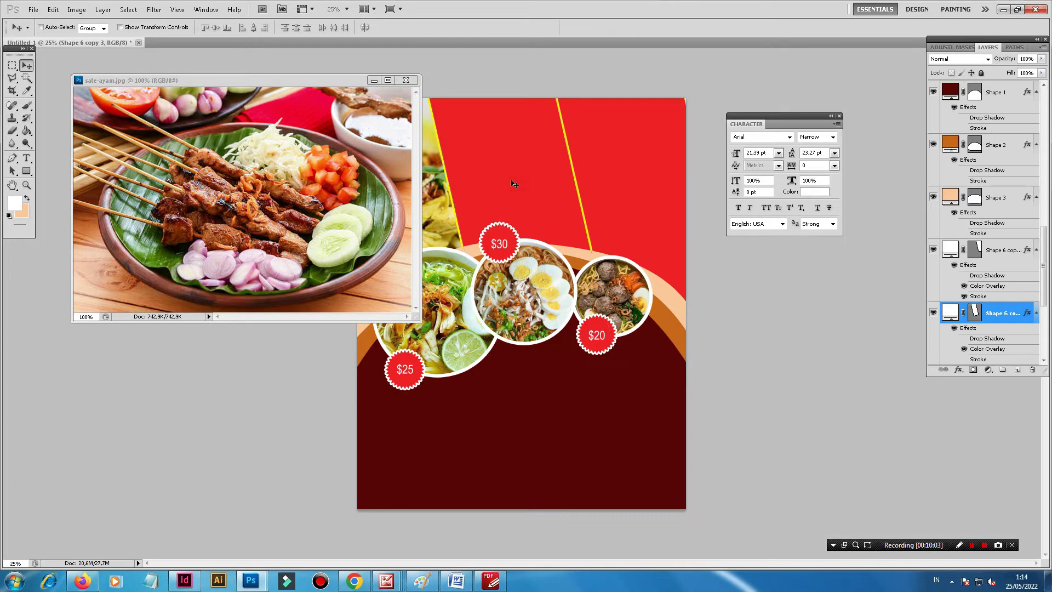
left_click(273, 228)
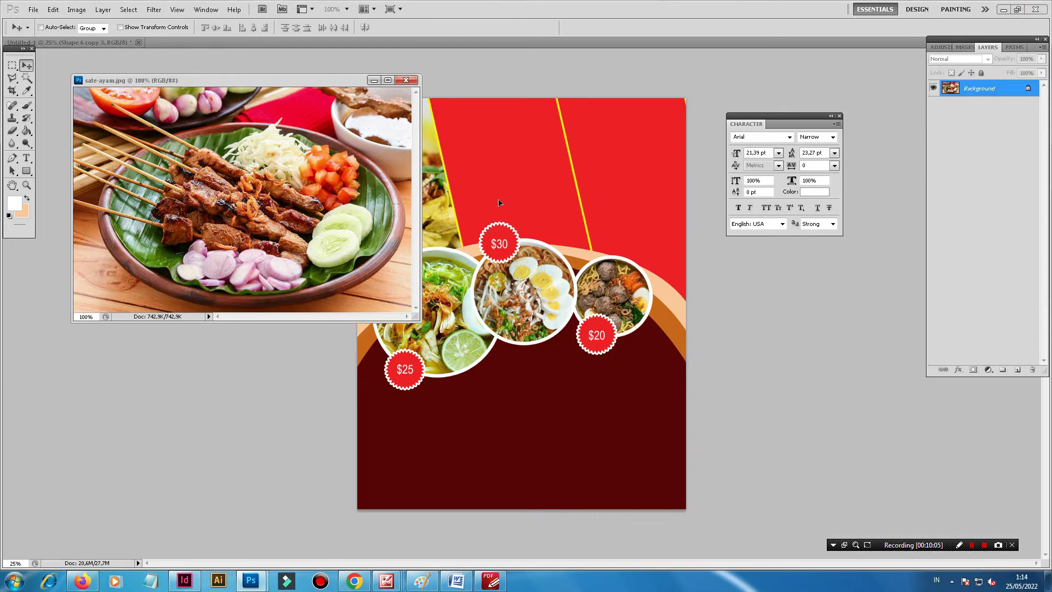
left_click_drag(498, 203, 502, 204)
left_click(405, 80)
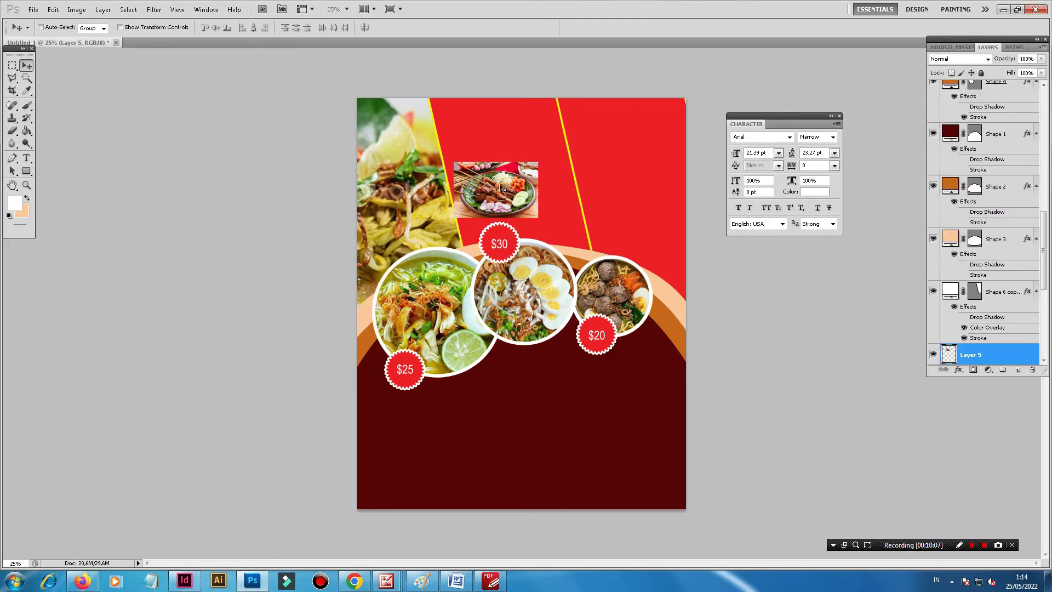
Step: Clip Layer 5 to the stripe below and remove that stripe's red colour overlay
scroll(954, 313, "down", 2)
right_click(986, 290)
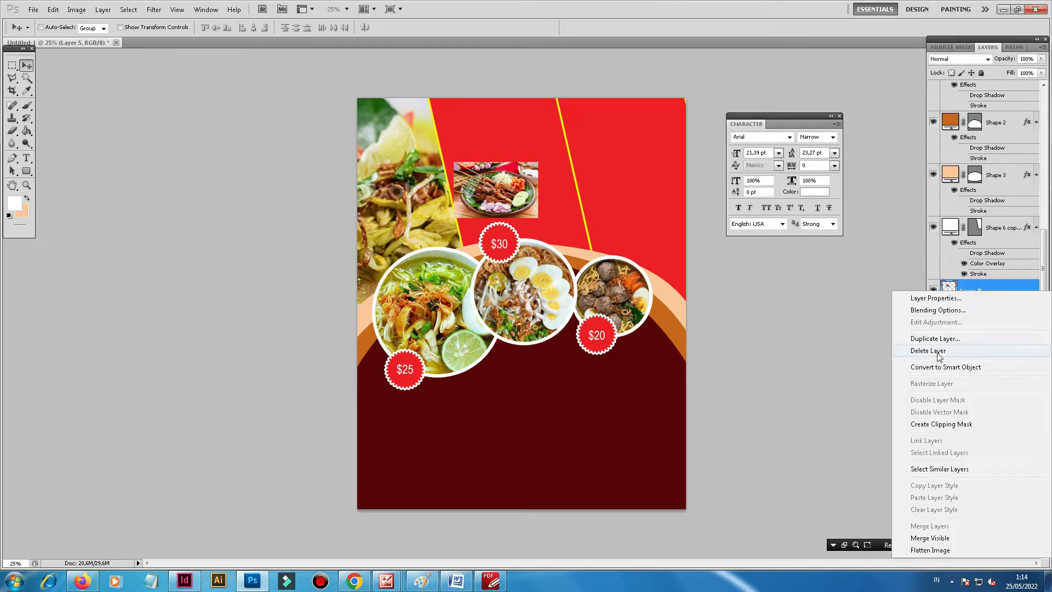
left_click(932, 424)
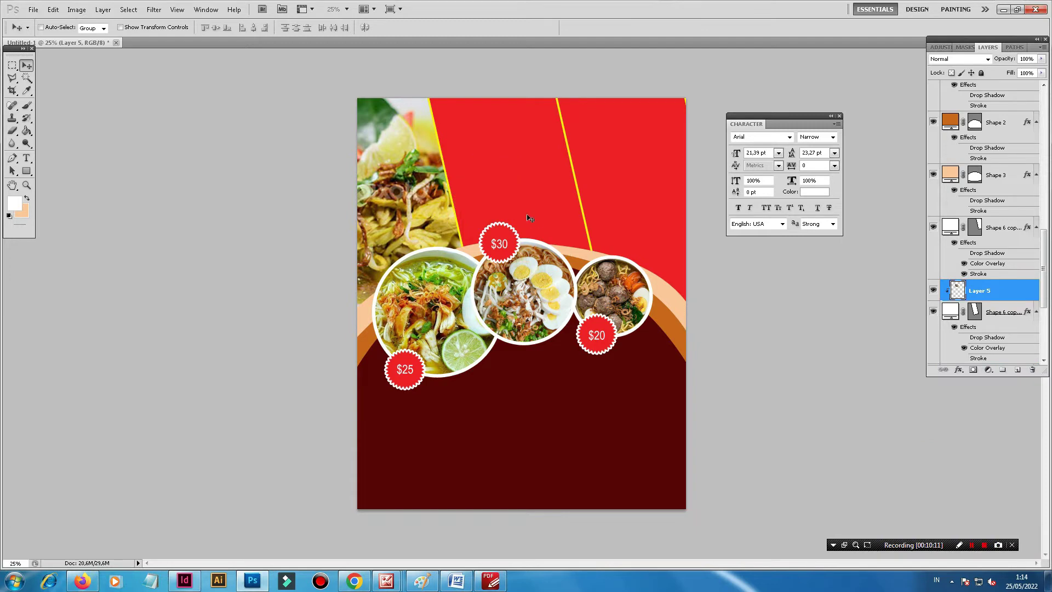
scroll(989, 340, "down", 1)
left_click(991, 291)
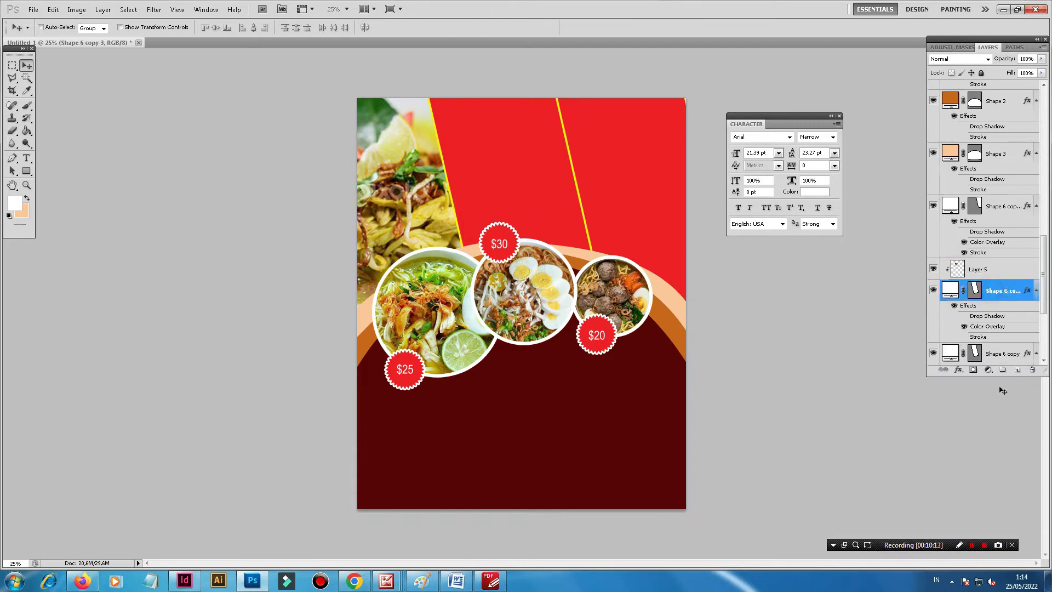
left_click(958, 371)
left_click(859, 466)
left_click(605, 254)
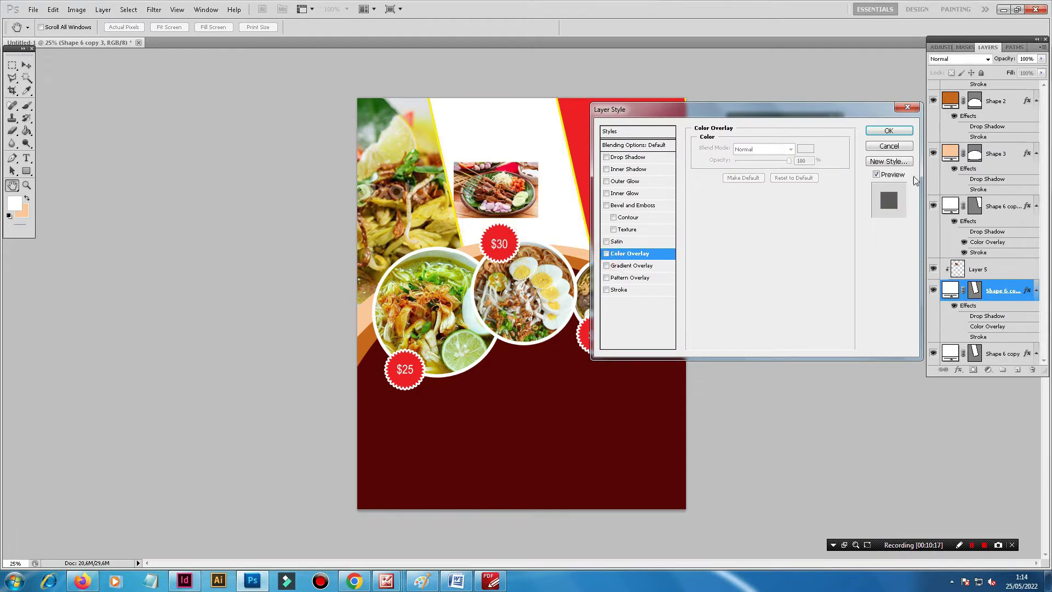
left_click(890, 133)
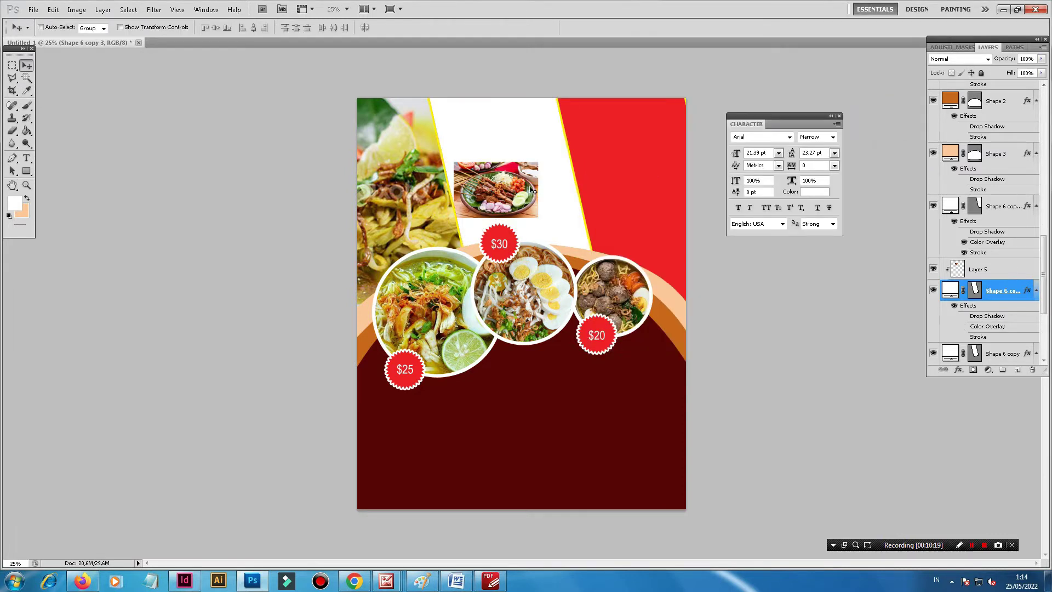
Step: Scale the sate photo about 305% and rotate it about 8° to fill the stripe
key("ctrl+t")
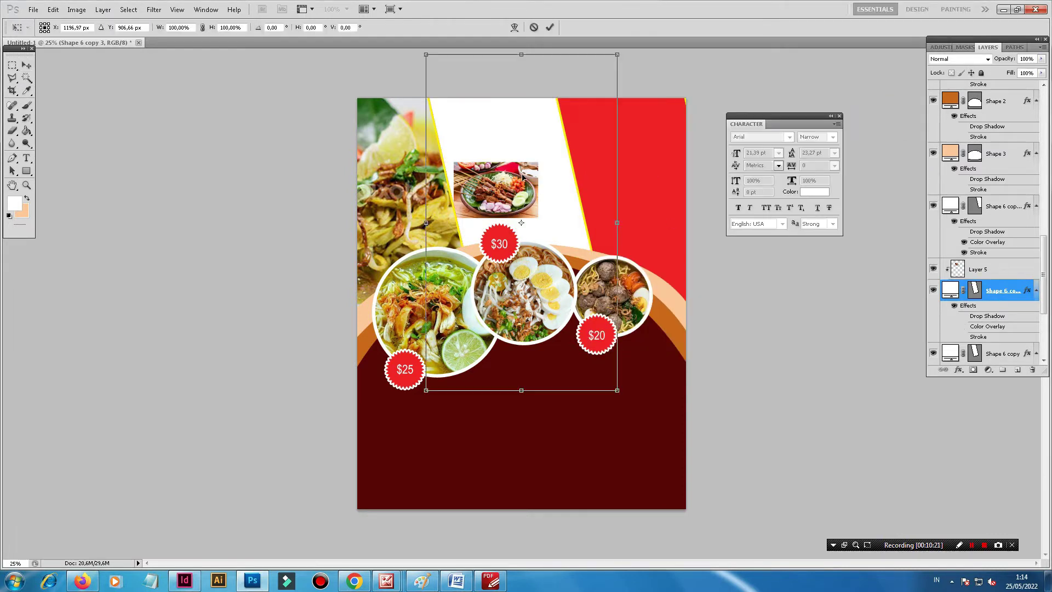
key("Return")
left_click(979, 269)
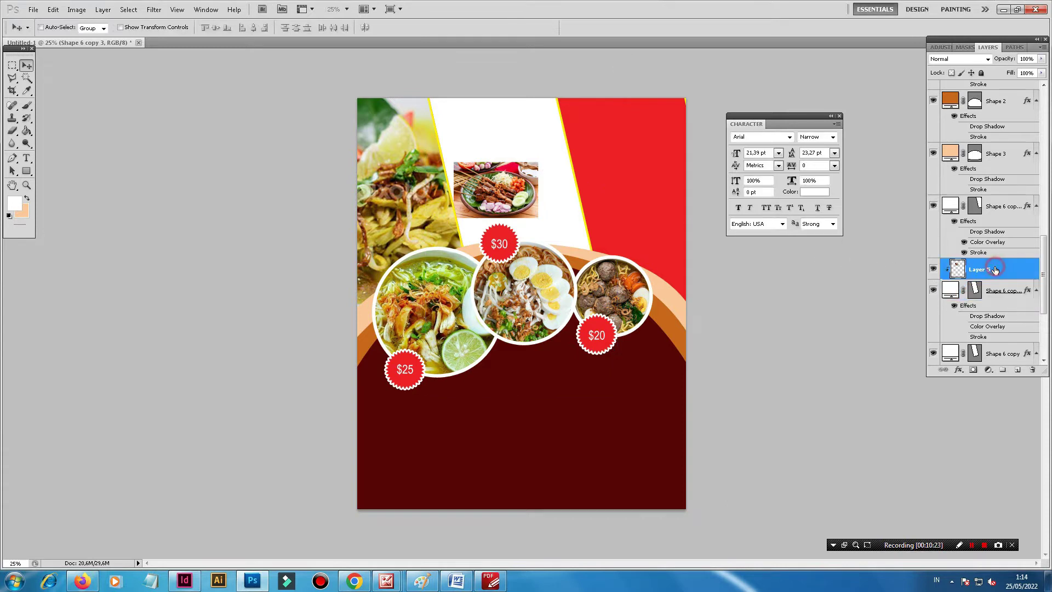
key("ctrl+t")
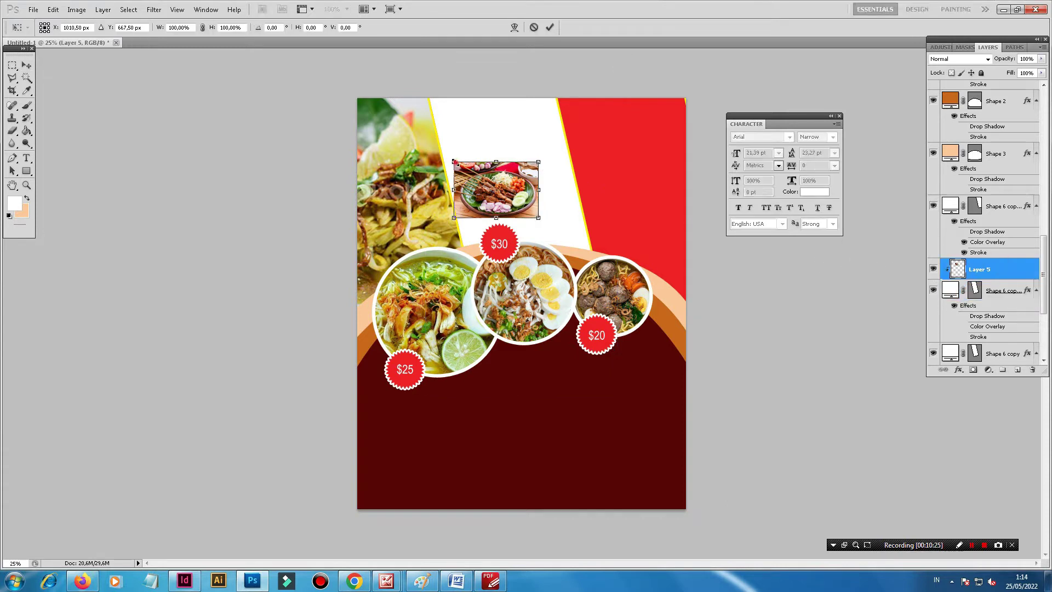
left_click_drag(454, 162, 397, 123)
left_click_drag(540, 127, 596, 88)
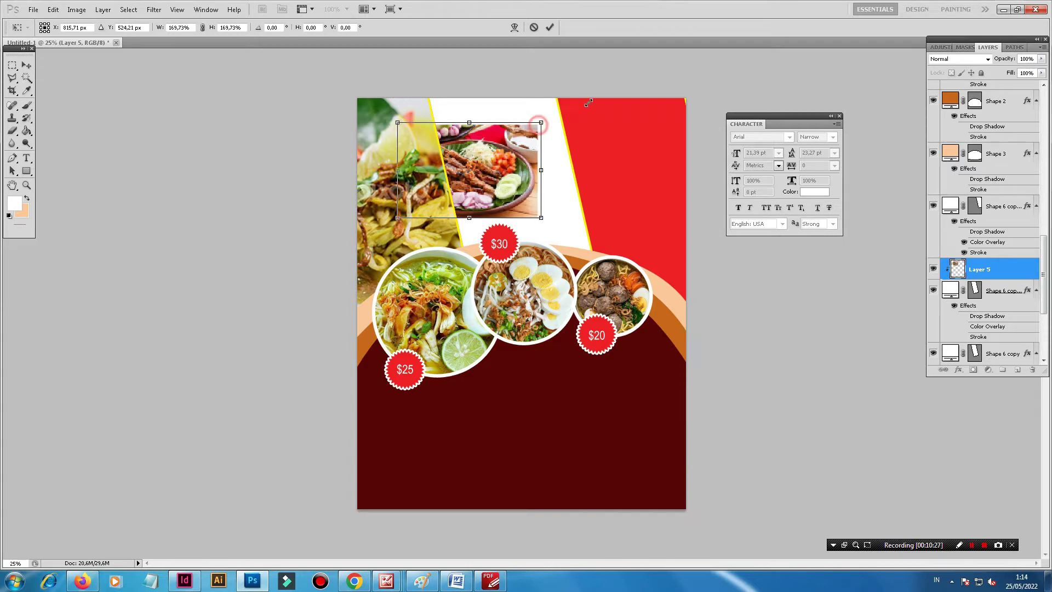
left_click_drag(596, 219, 643, 279)
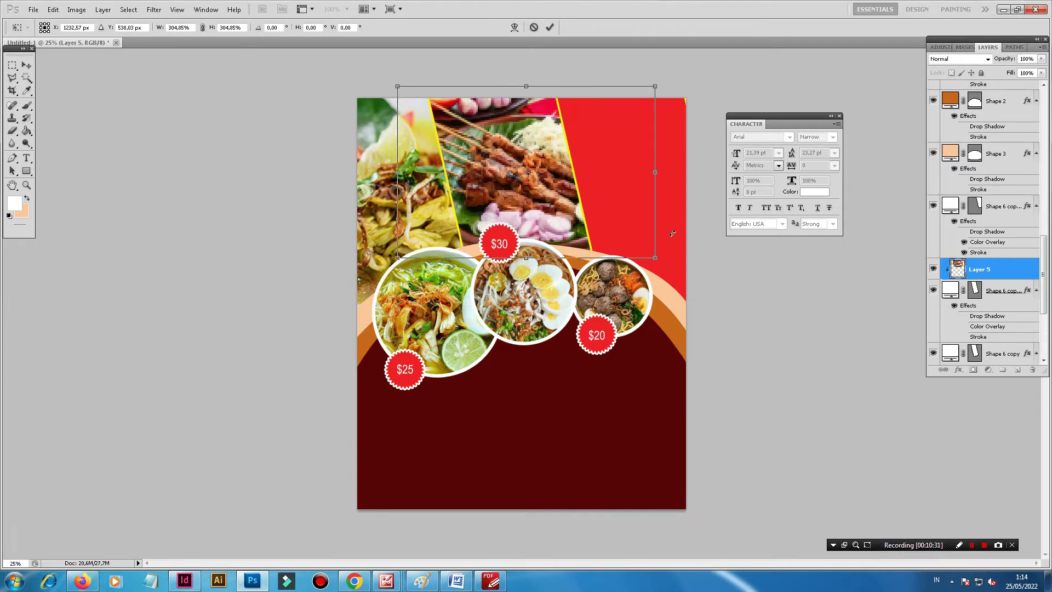
left_click_drag(673, 234, 678, 233)
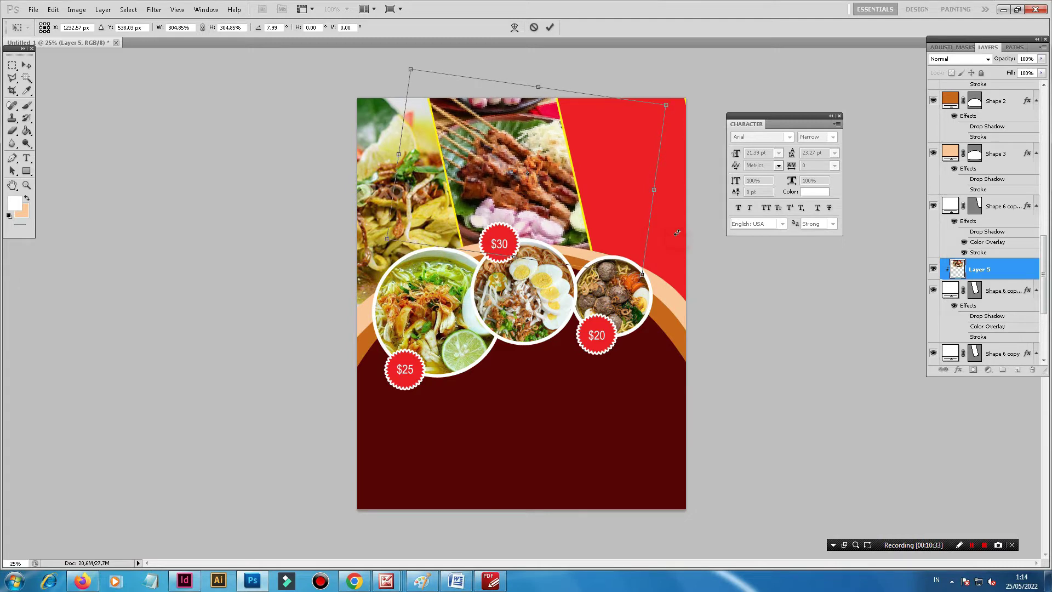
key("Return")
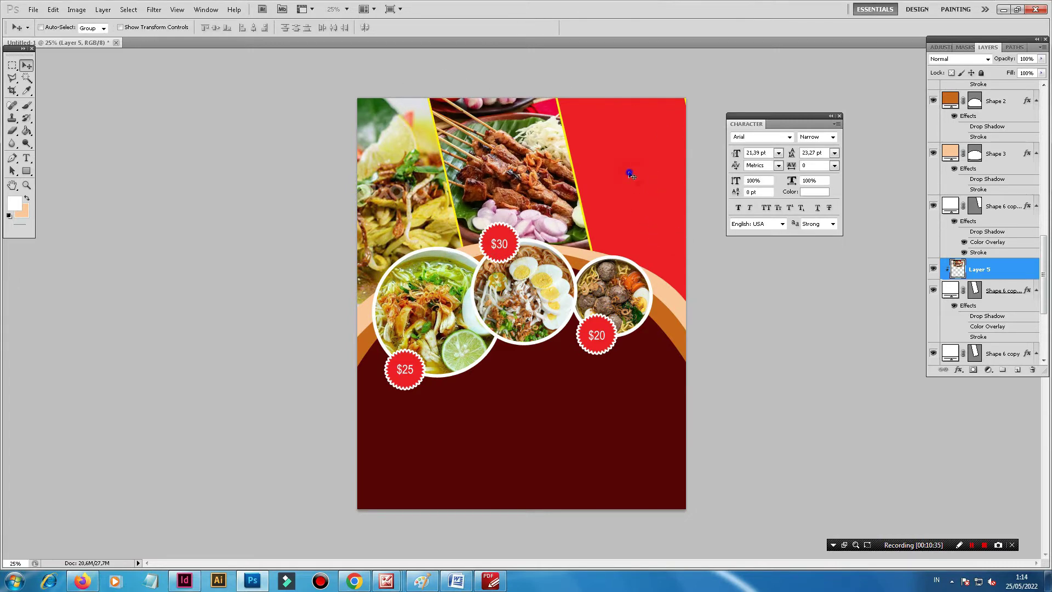
left_click(630, 174, "ctrl")
Step: Turn off the red colour overlay and outline on the selected stripe shape
left_click(958, 370)
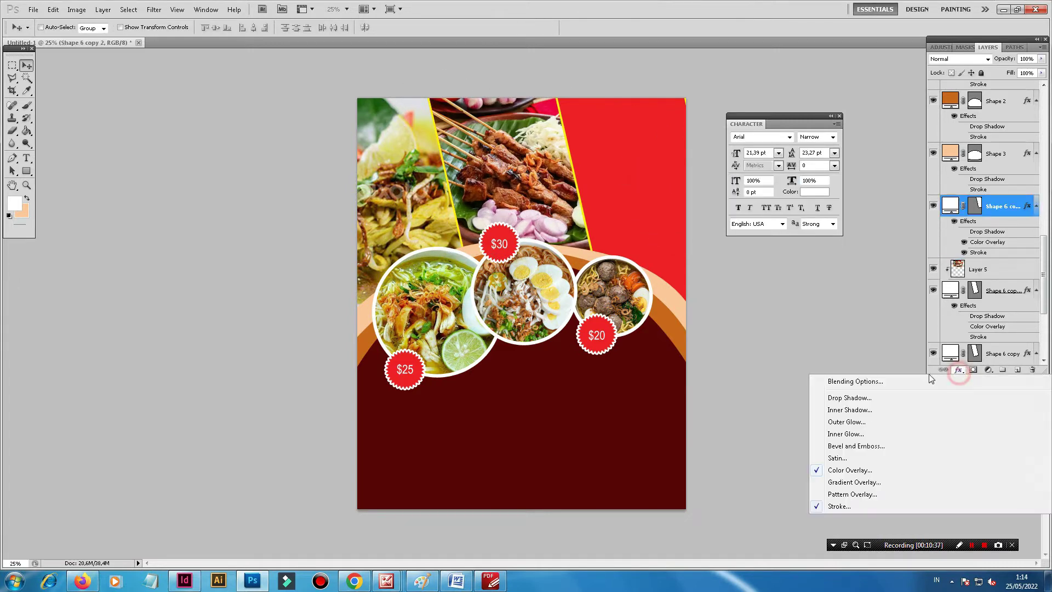
left_click(844, 469)
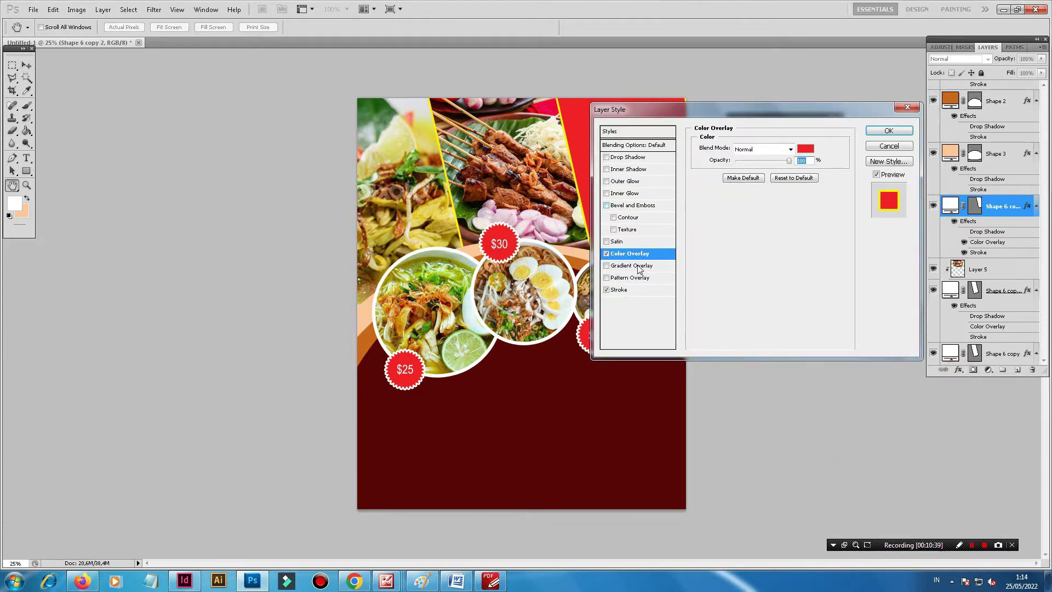
left_click(606, 253)
left_click(606, 289)
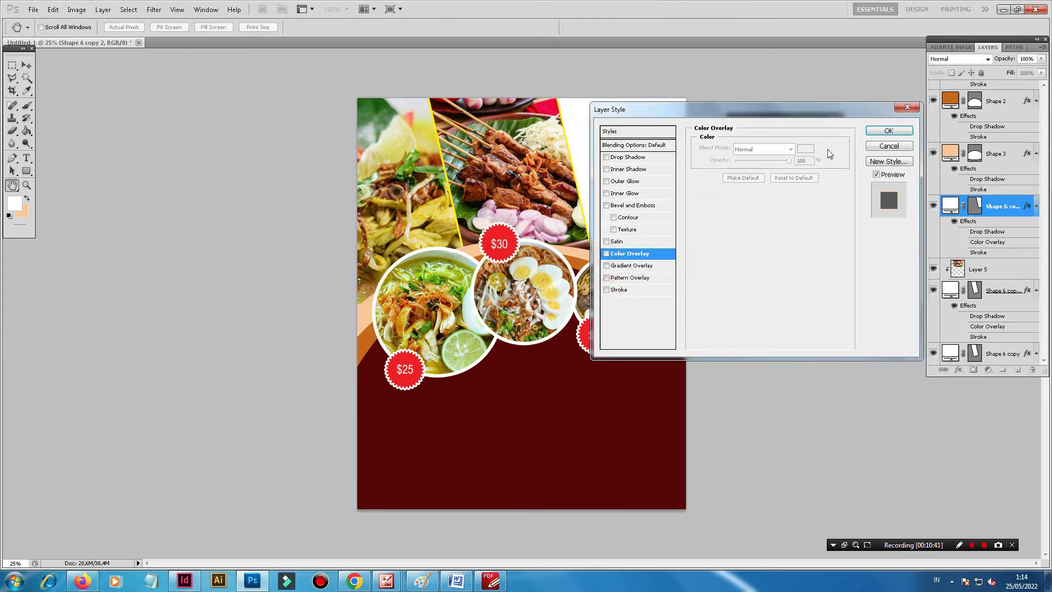
left_click(888, 130)
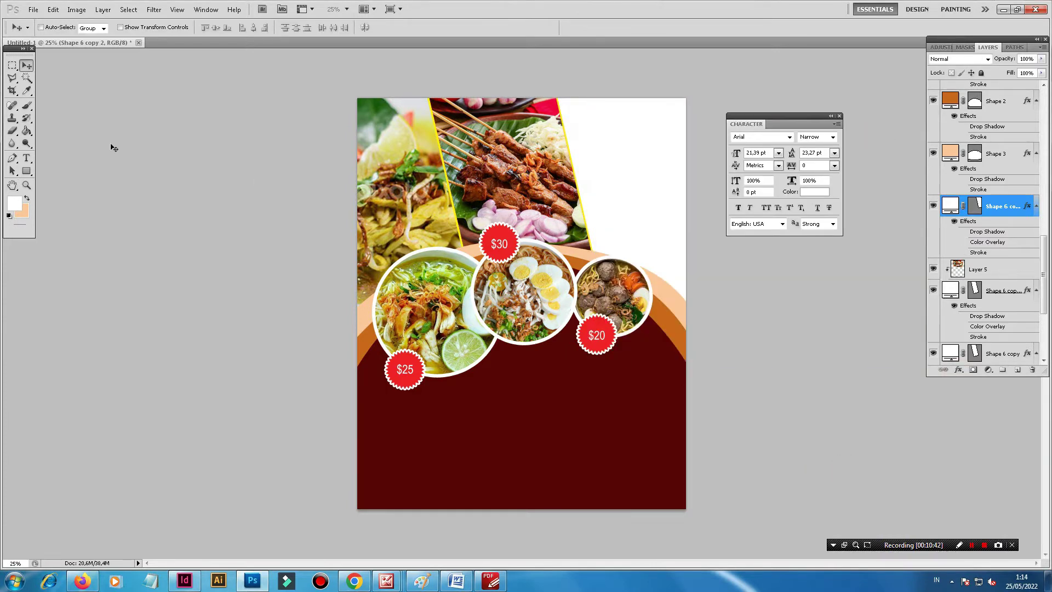
Step: Open the sateayamlontong.jpg satay photo
left_click(32, 10)
left_click(46, 32)
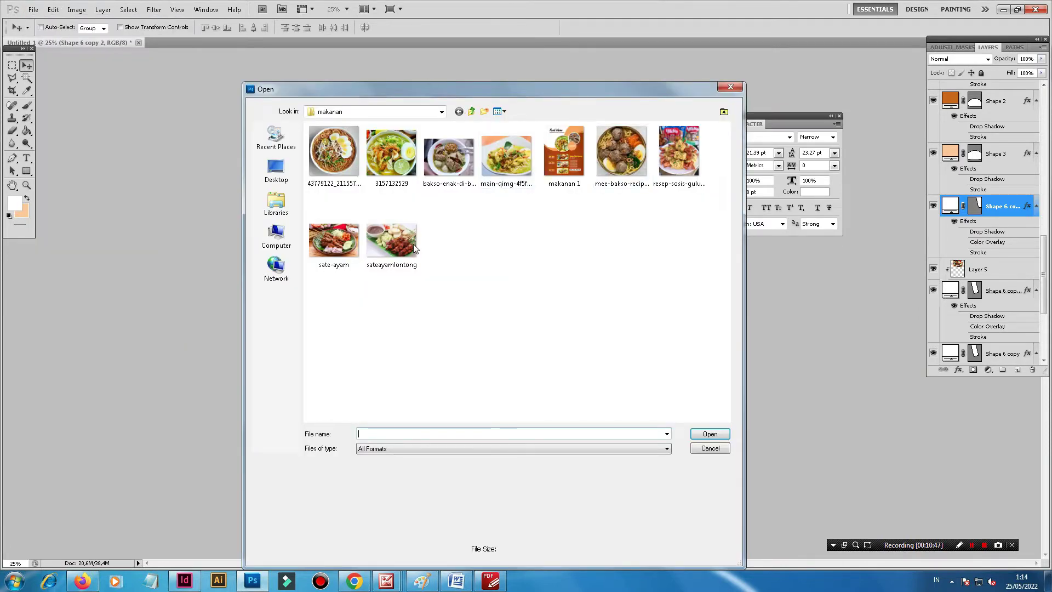
left_click(393, 247)
left_click(706, 435)
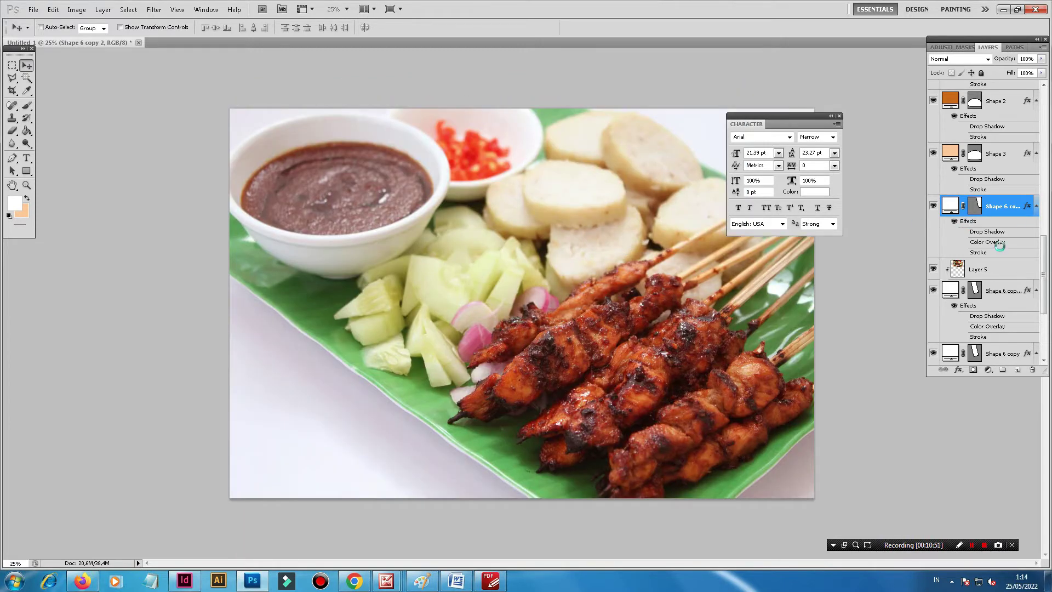
Step: Float the satay photo window and drag the image onto the poster
left_click_drag(231, 43, 186, 113)
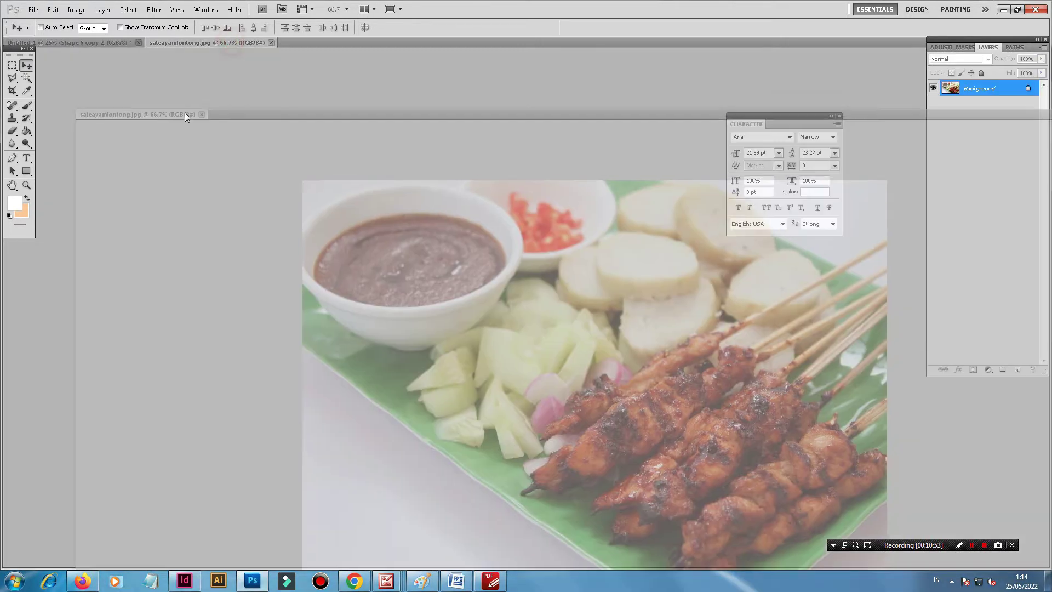
left_click_drag(254, 140, 252, 129)
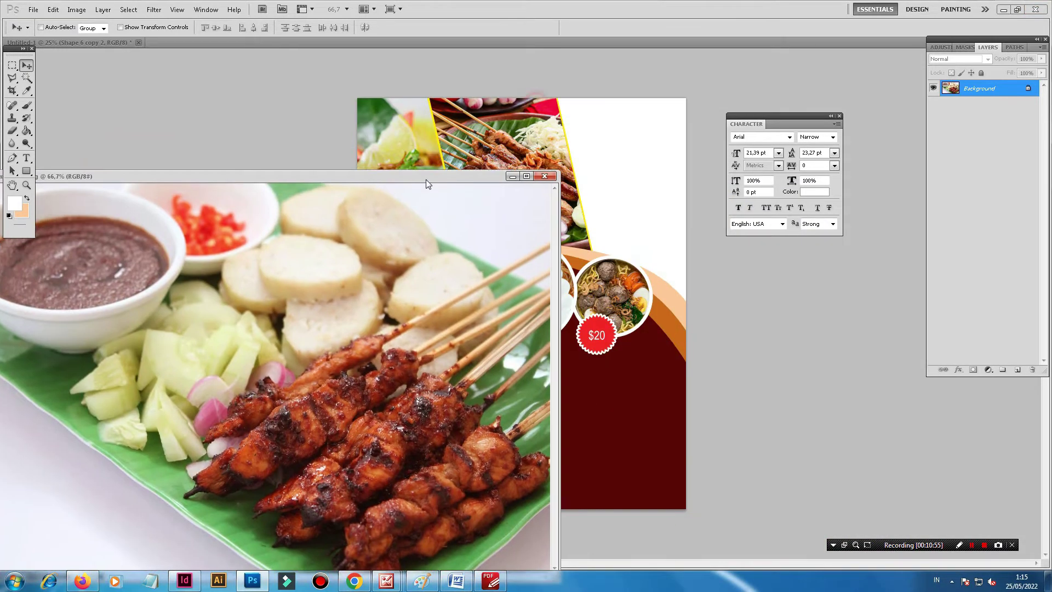
left_click_drag(537, 105, 399, 193)
left_click_drag(287, 334, 636, 170)
Step: Drop the satay photo as Layer 6, clip it to the shape below, and reposition it
left_click(517, 189)
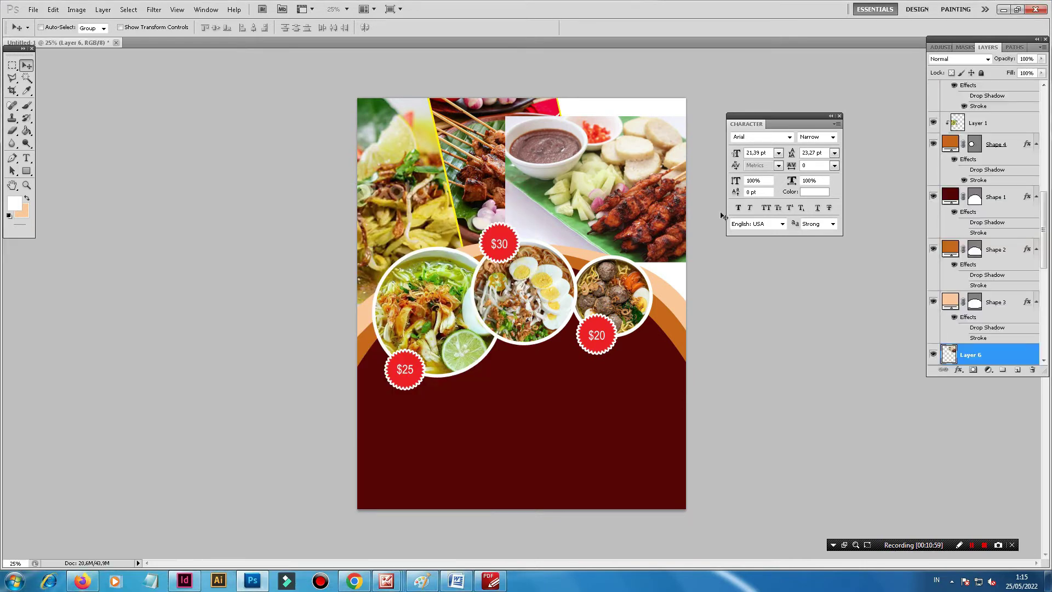
scroll(1008, 283, "down", 3)
right_click(978, 290)
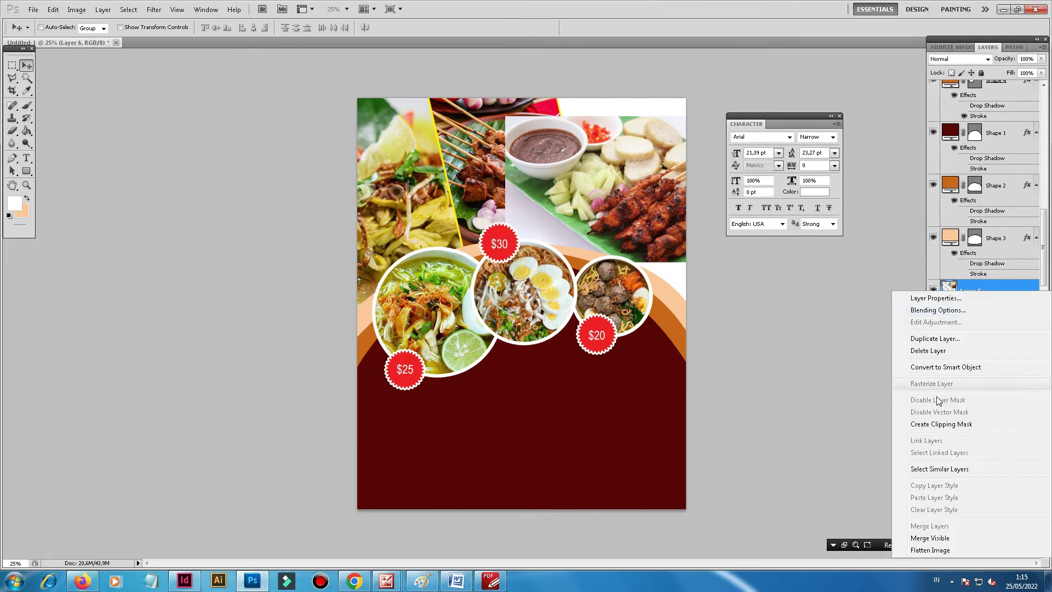
left_click(937, 424)
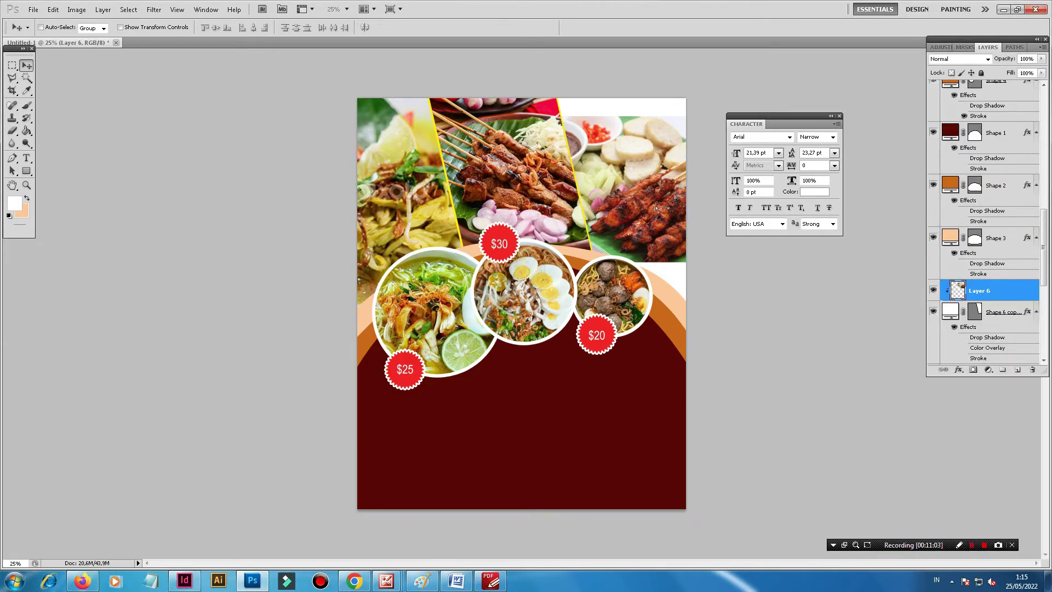
left_click_drag(655, 208, 733, 267)
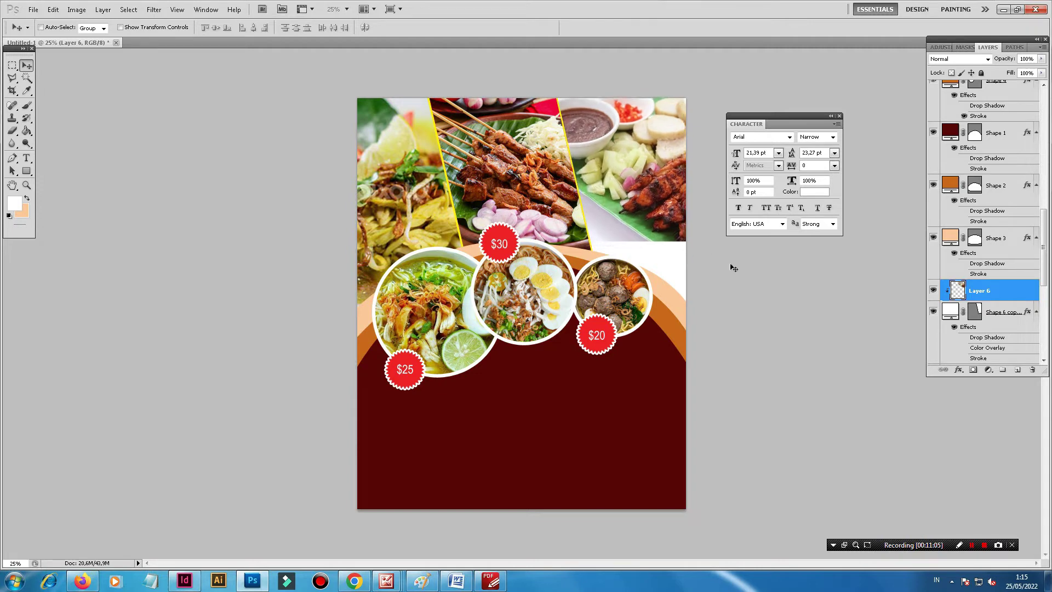
Step: Resize the satay photo to about 100% by 142% to fill the right stripe and apply
key("ctrl+t")
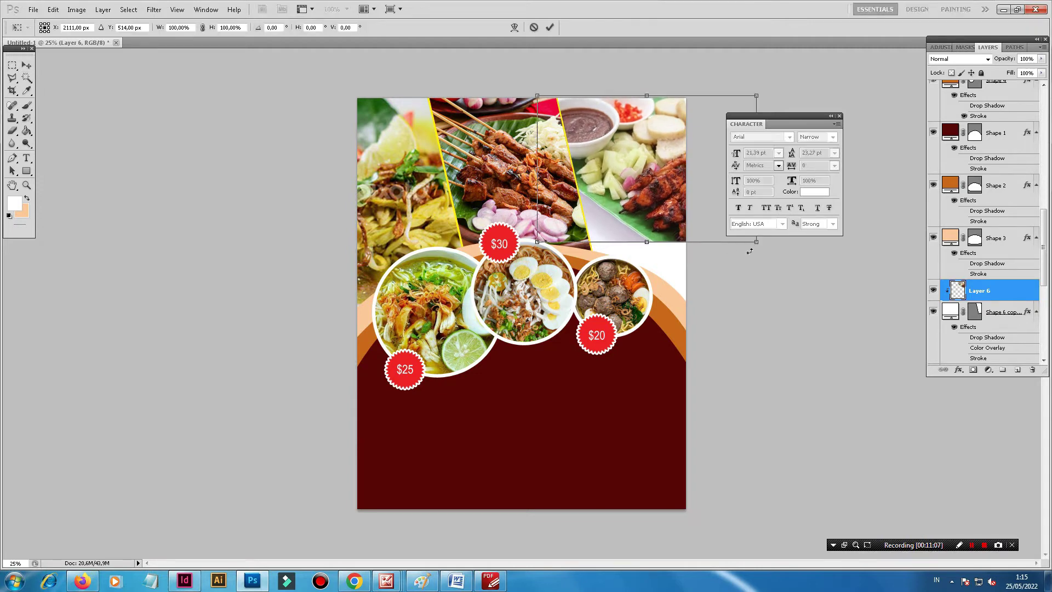
left_click_drag(755, 243, 849, 304)
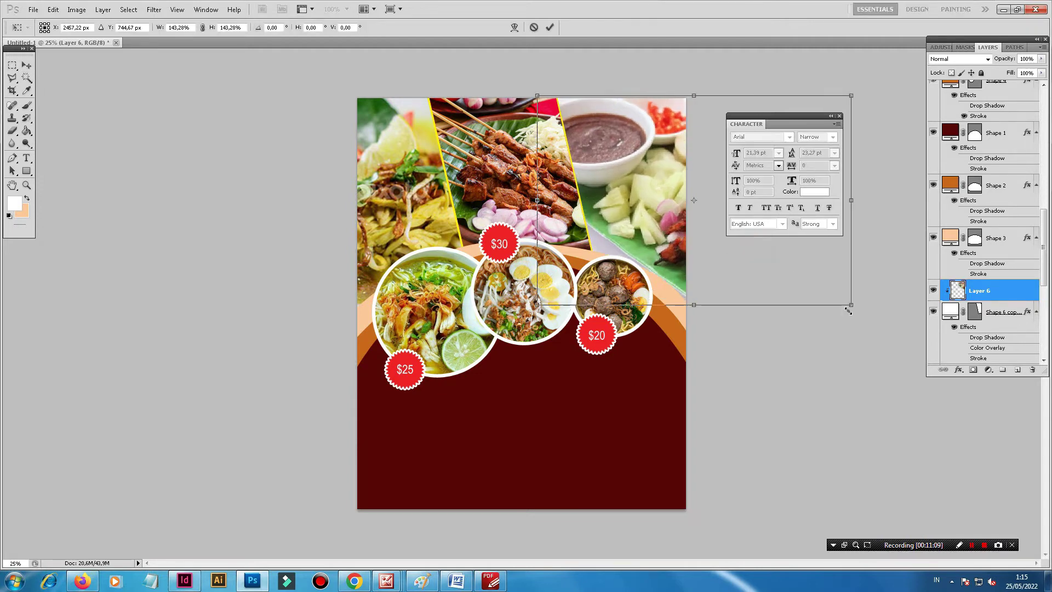
left_click_drag(670, 263, 617, 254)
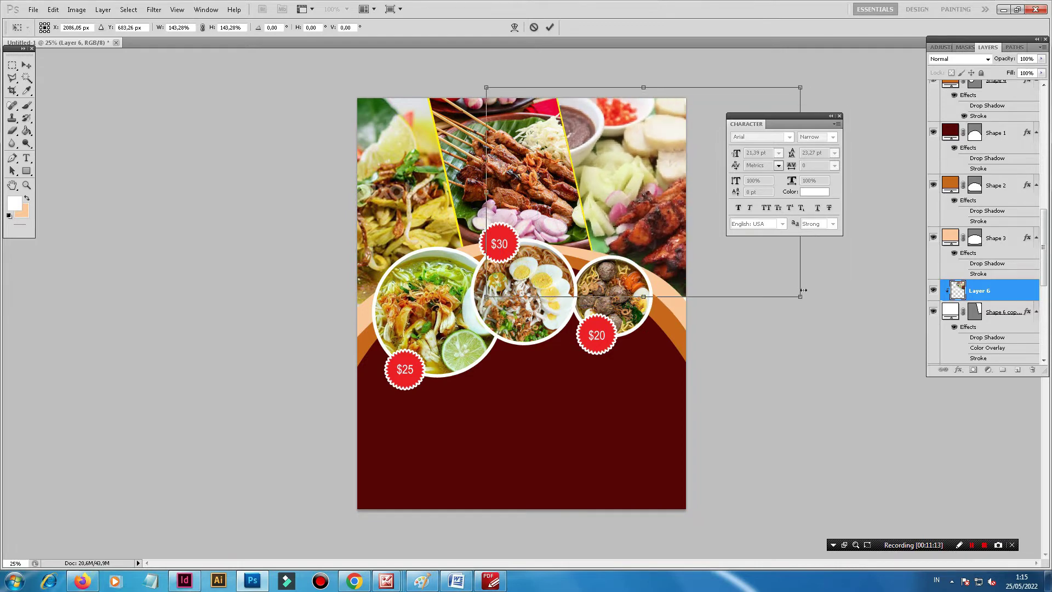
left_click_drag(803, 289, 738, 295)
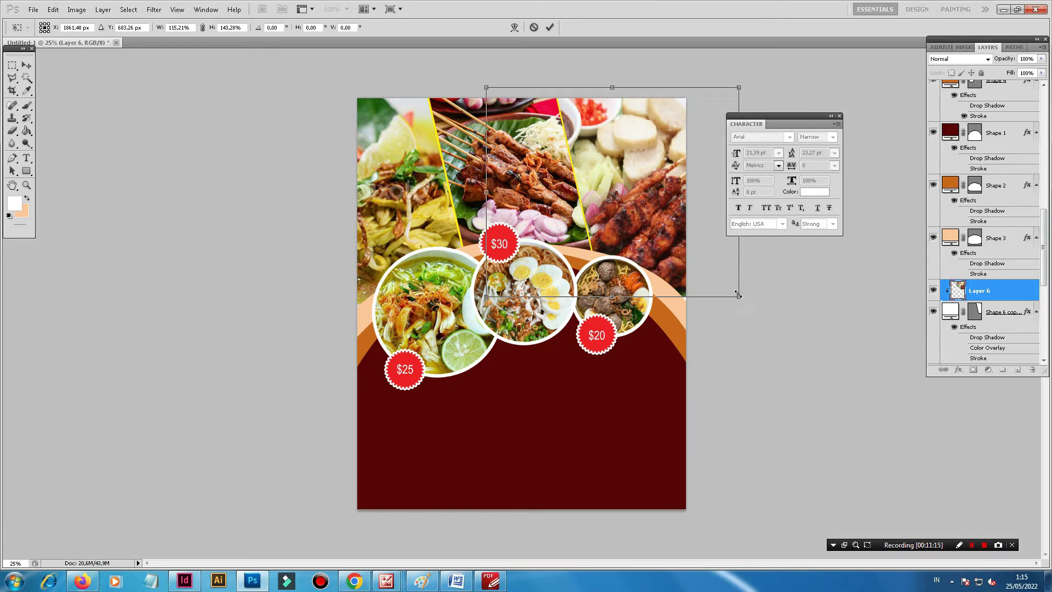
left_click_drag(485, 88, 519, 90)
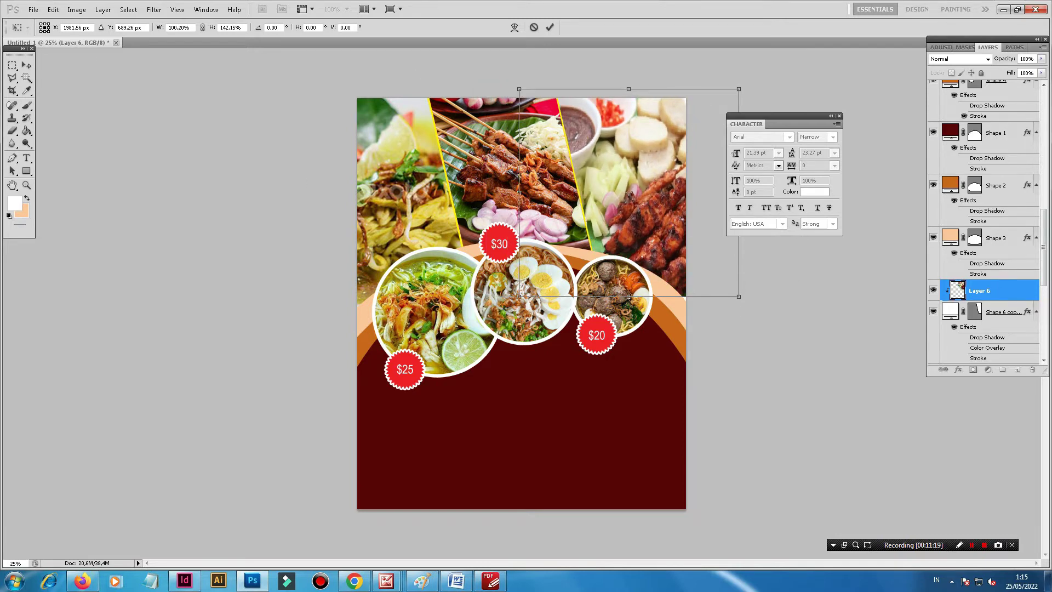
left_click(26, 65)
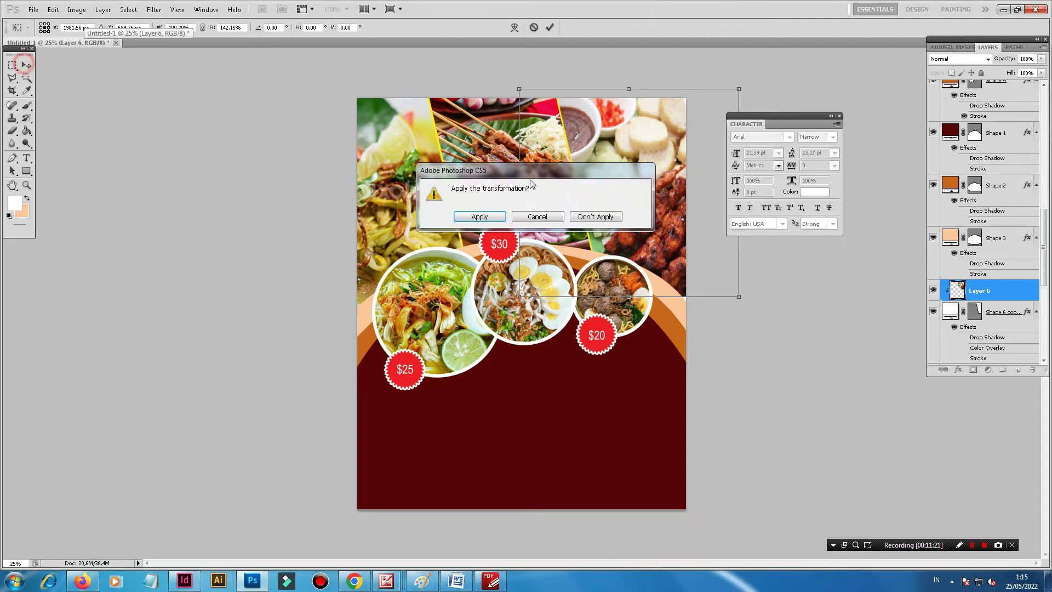
left_click(480, 213)
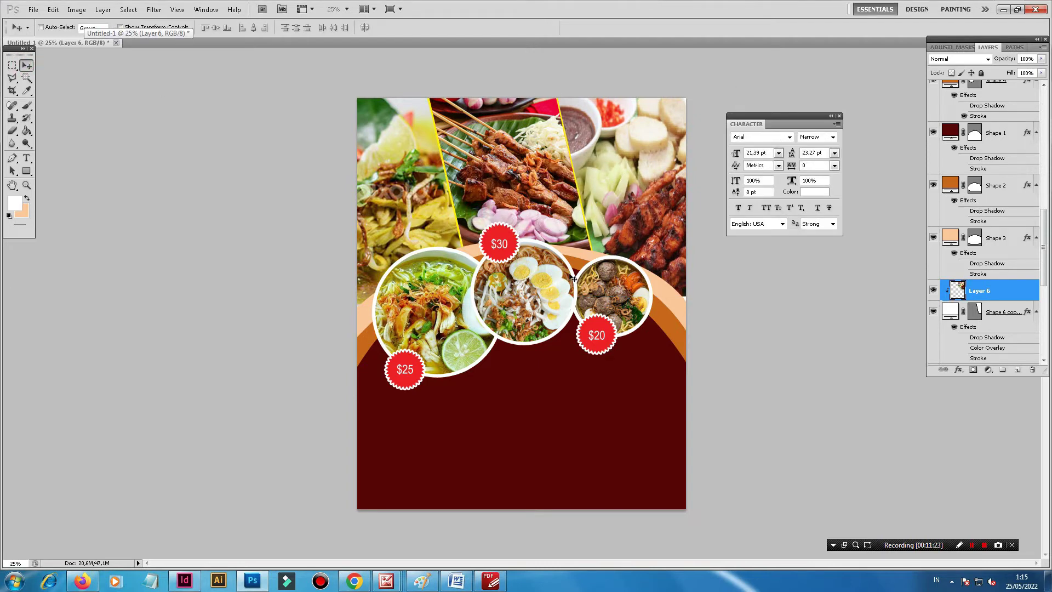
Step: Select the layers from Shape 5 copy 2 down to Shape 6
scroll(970, 178, "up", 3)
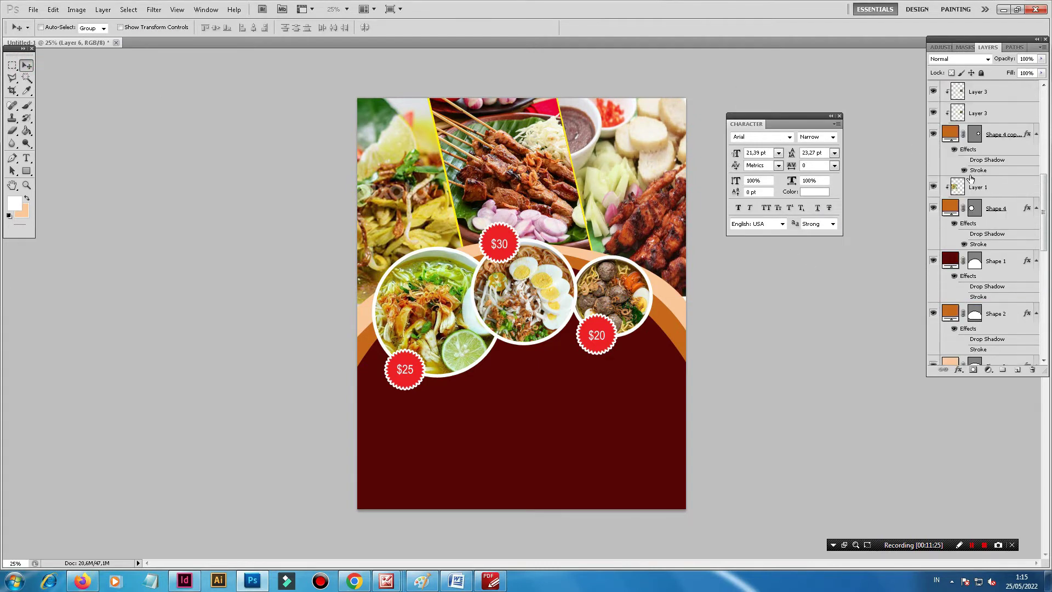
scroll(970, 178, "up", 3)
scroll(970, 178, "up", 3)
scroll(970, 178, "up", 2)
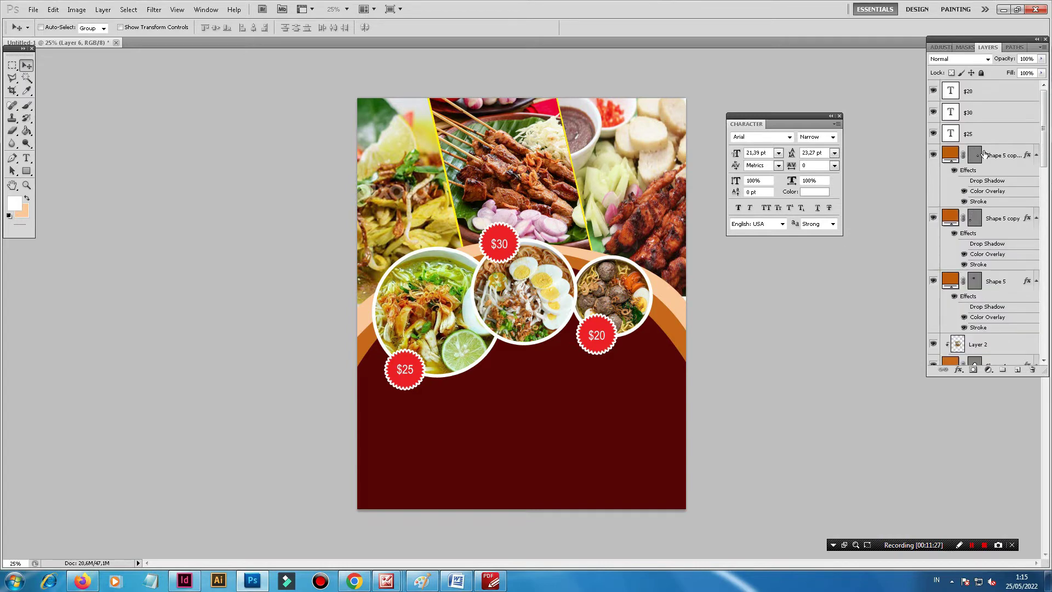
left_click(989, 92)
left_click(1005, 154)
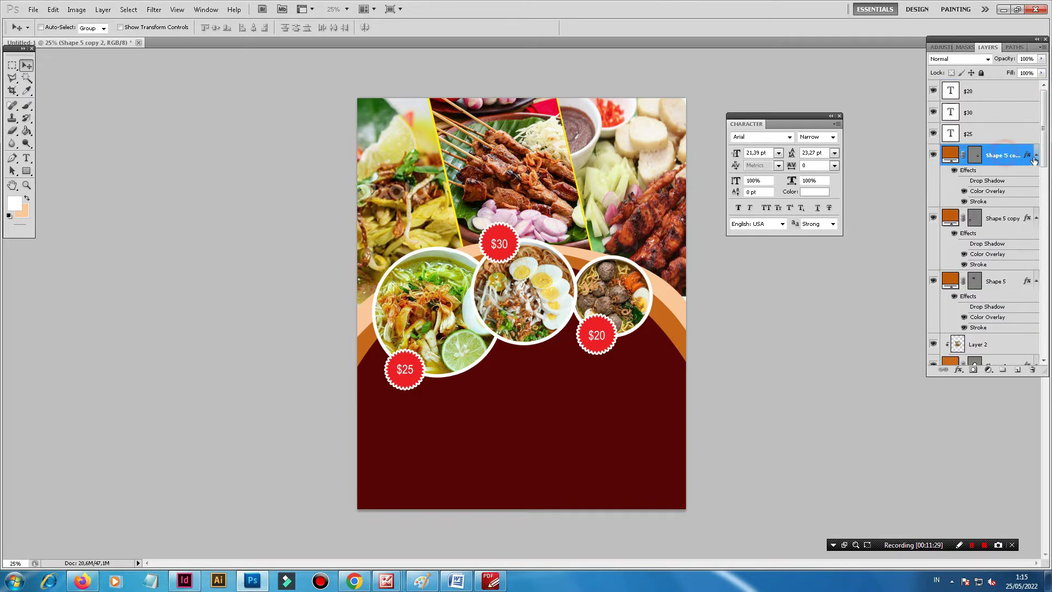
left_click_drag(1044, 161, 1043, 359)
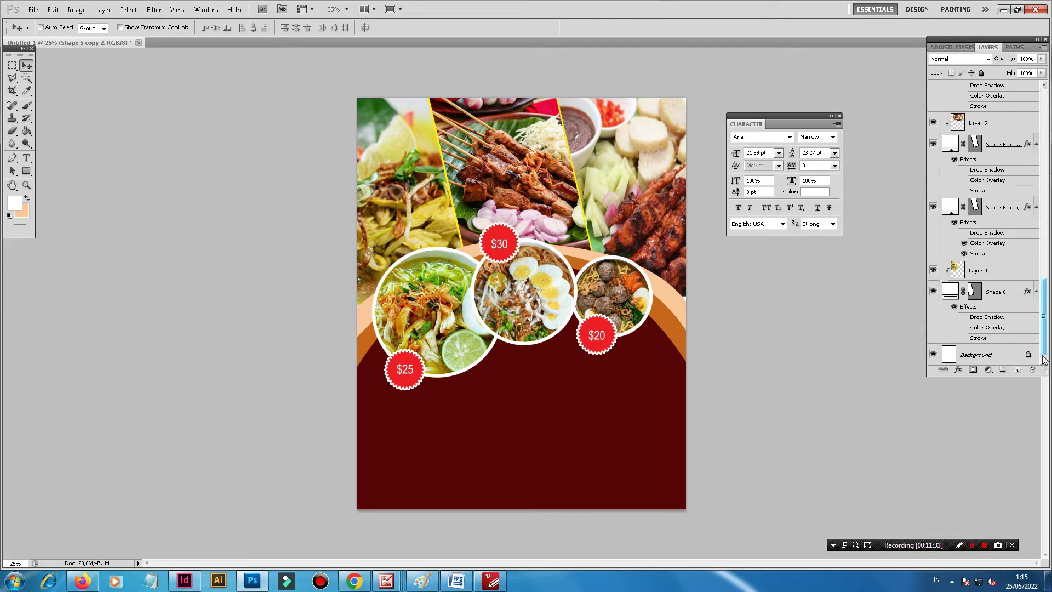
left_click(1003, 291, "shift")
Step: Group the selected layers into Group 1 and add empty Layer 7 above it
mouse_move(1005, 299)
left_mouse_down()
mouse_move(989, 333)
mouse_move(991, 296)
left_mouse_up()
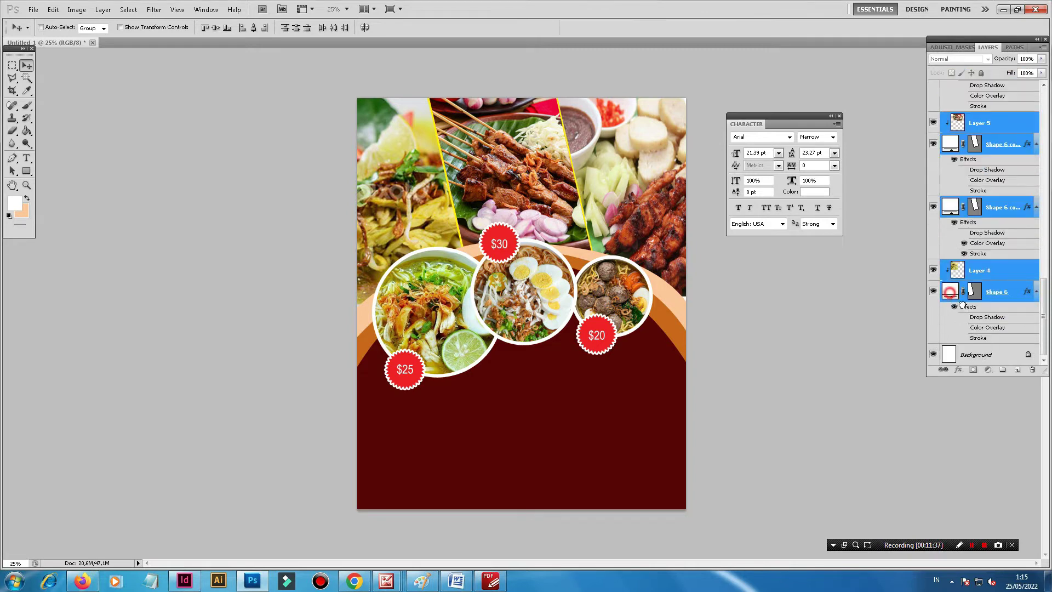
left_click_drag(963, 305, 1003, 370)
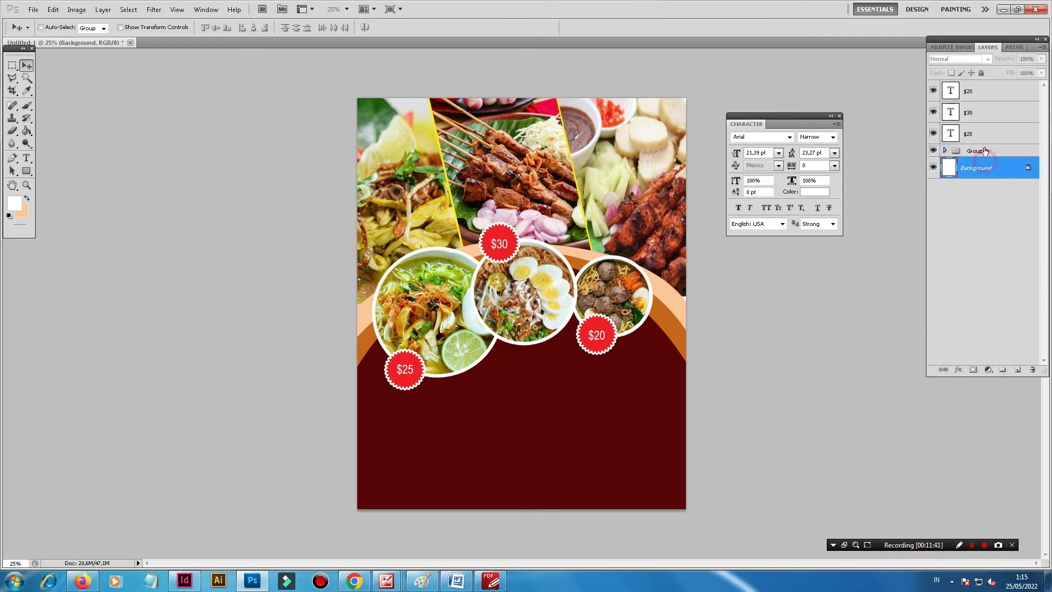
left_click_drag(985, 165, 1016, 375)
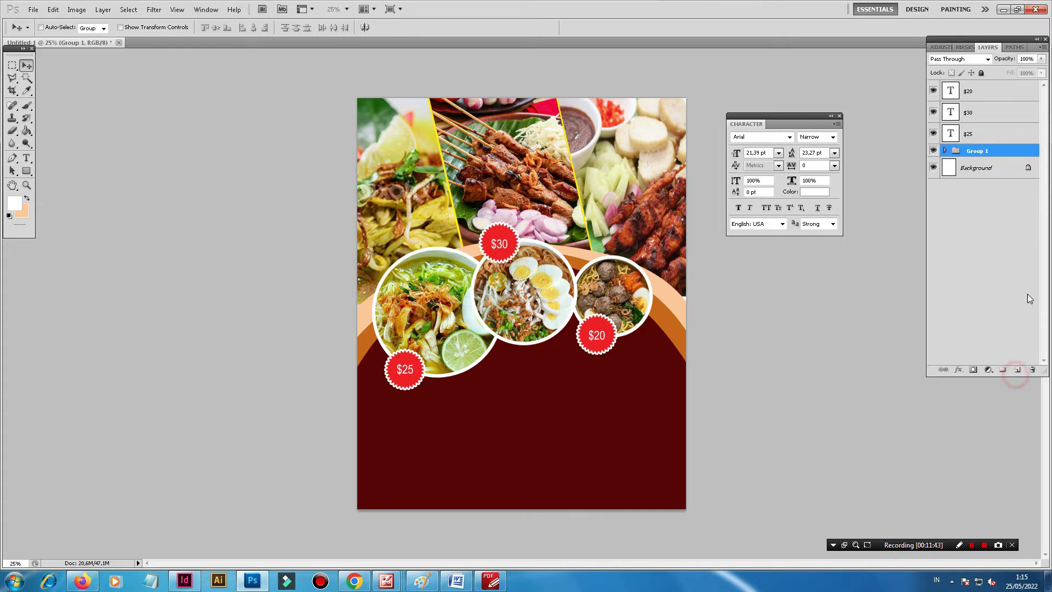
left_click(1017, 369)
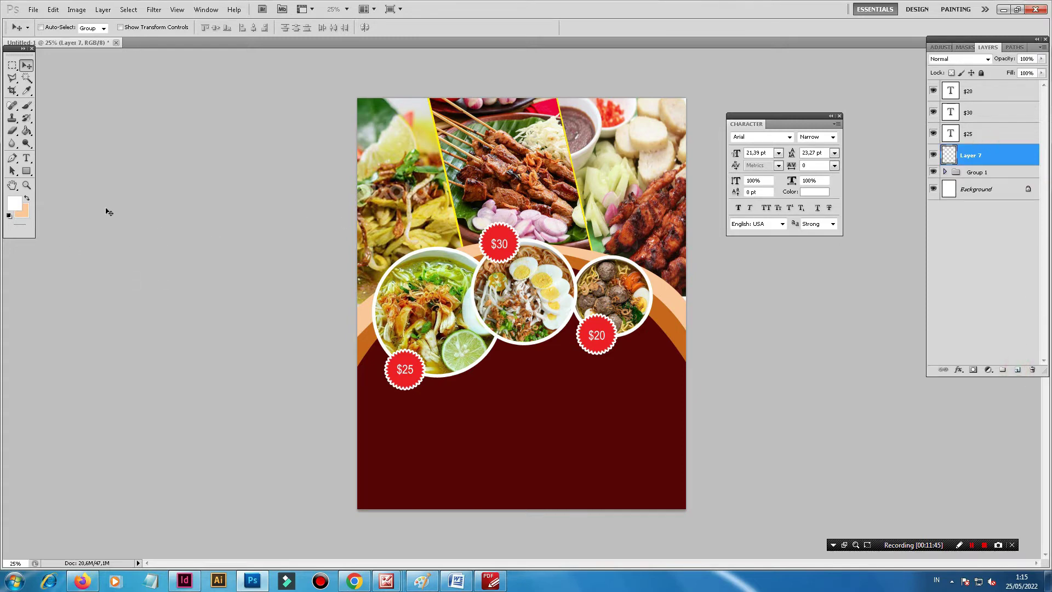
Step: Type 'Kang Photoshop' on the maroon dome with the Type tool
left_click(26, 158)
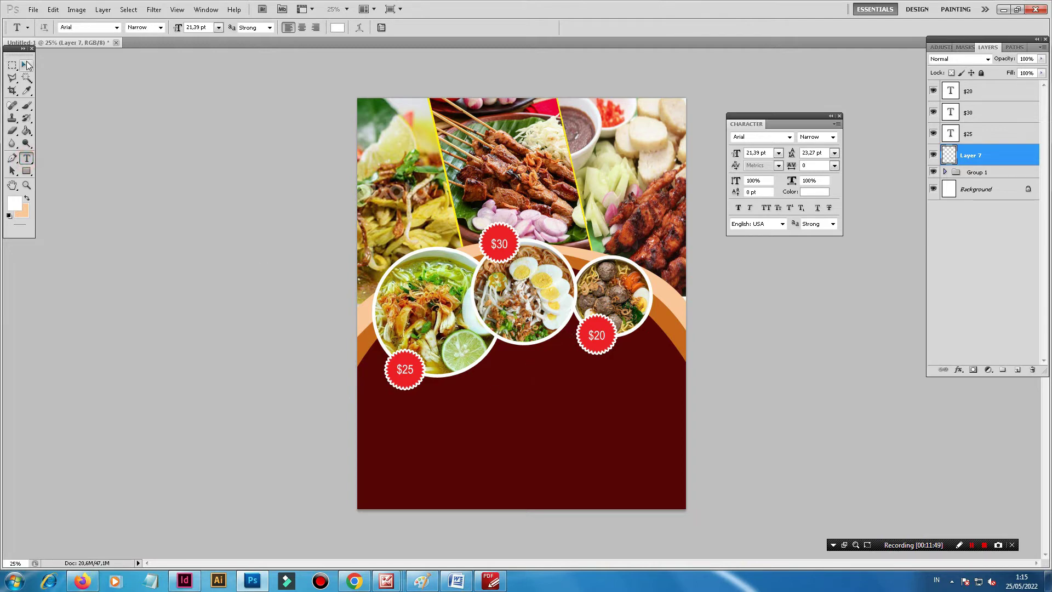
left_click(501, 390)
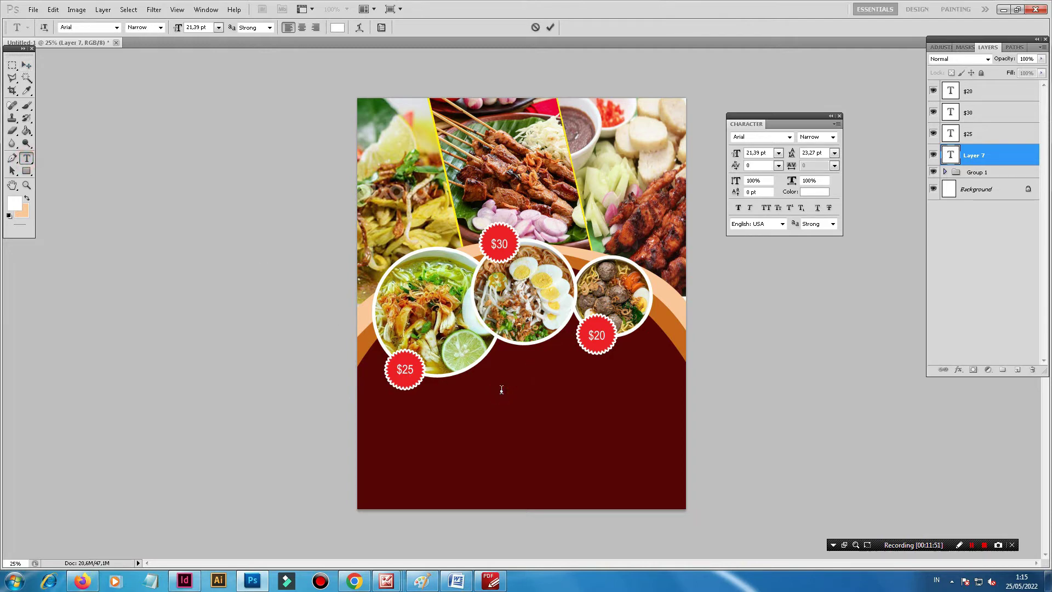
type("Kang")
type(" Photoshop")
Step: Make the 'Kang Photoshop' text Bold and move it near the $20 badge
key("ctrl+a")
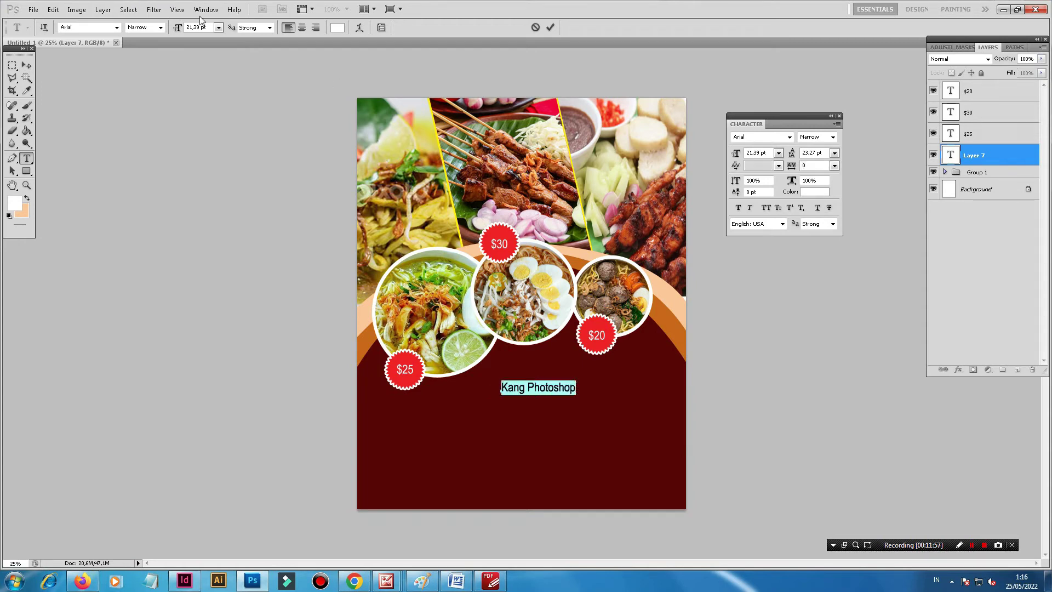
left_click(117, 28)
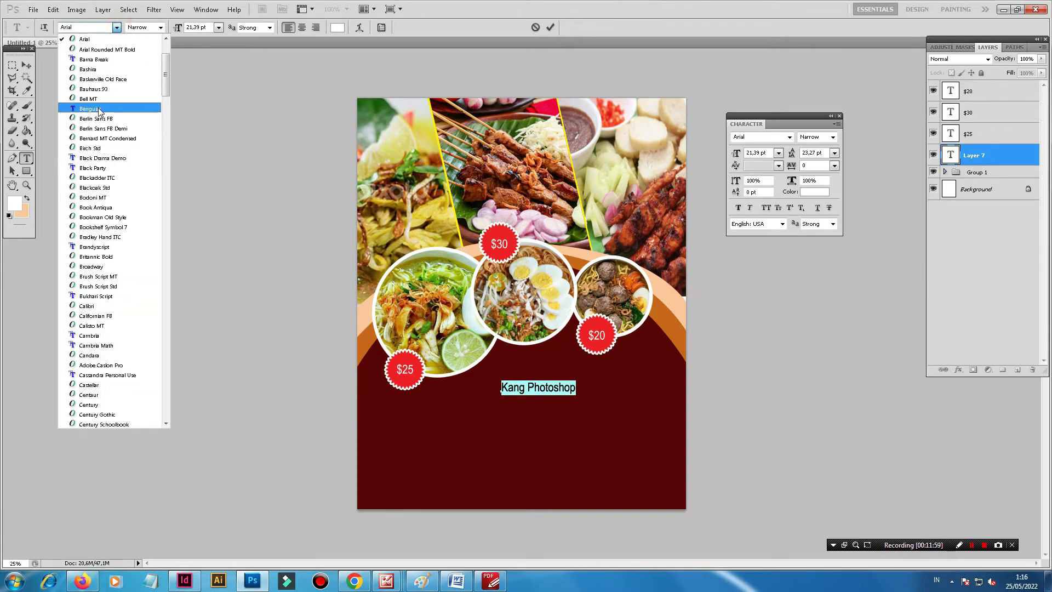
left_click(161, 28)
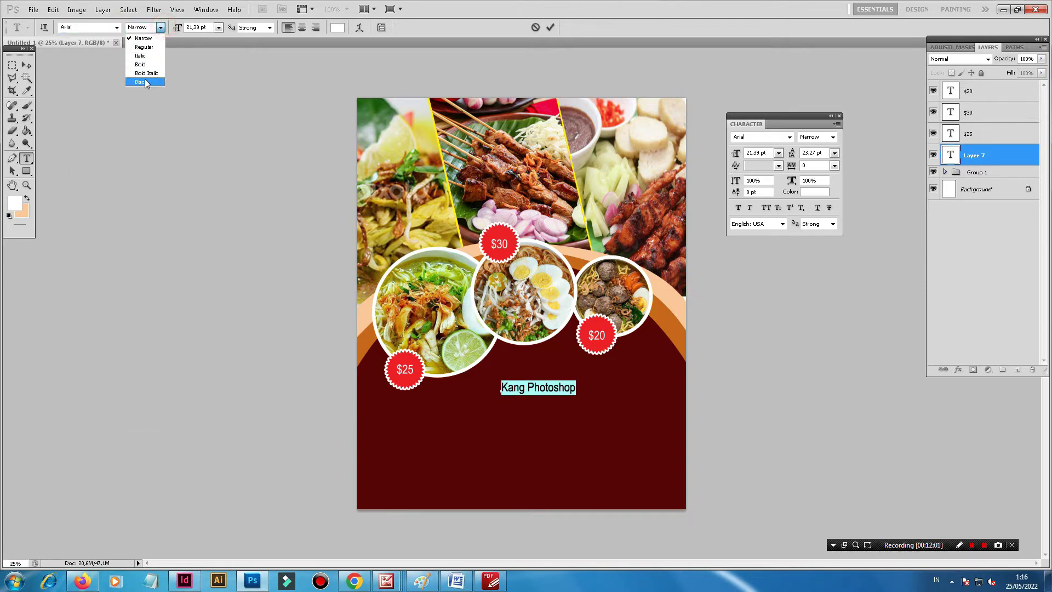
left_click(146, 64)
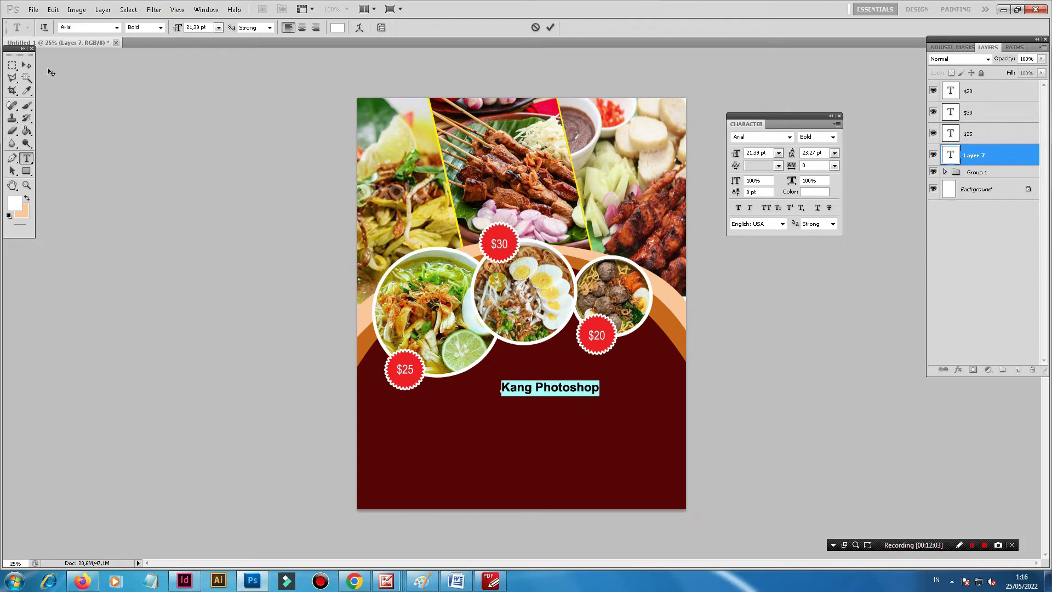
left_click(27, 65)
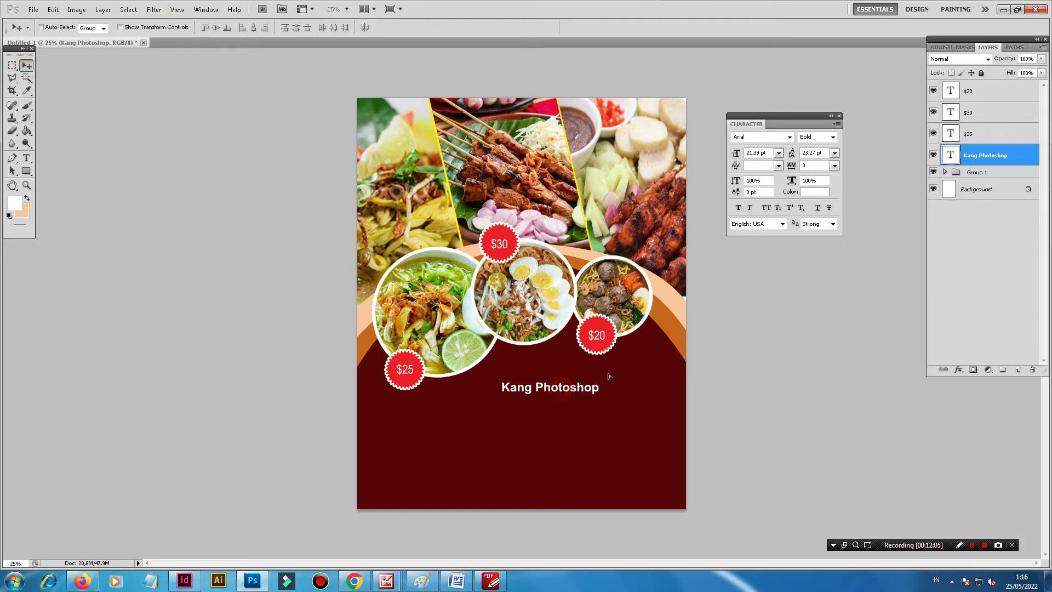
left_click_drag(608, 376, 607, 373)
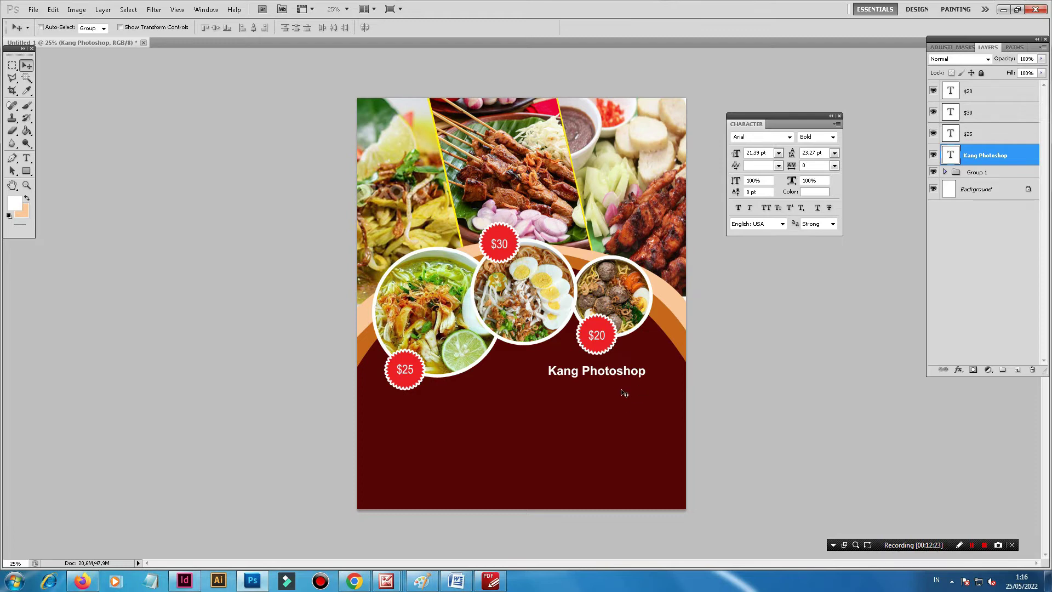
Step: Nudge the Kang Photoshop text up-left and apply a free transform to it
left_click_drag(614, 377, 662, 389)
key("ctrl+t")
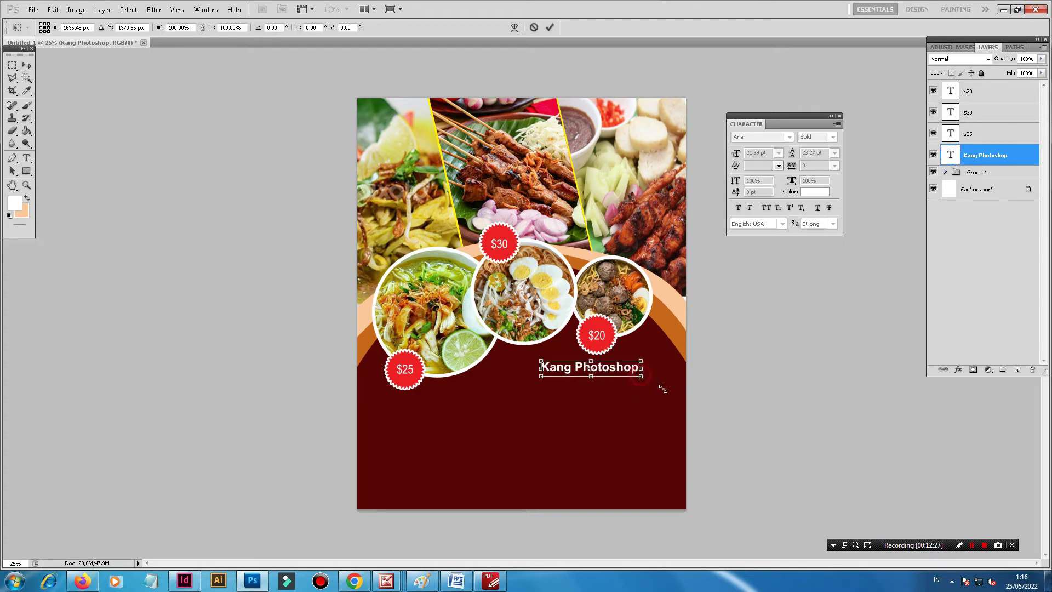
key("Return")
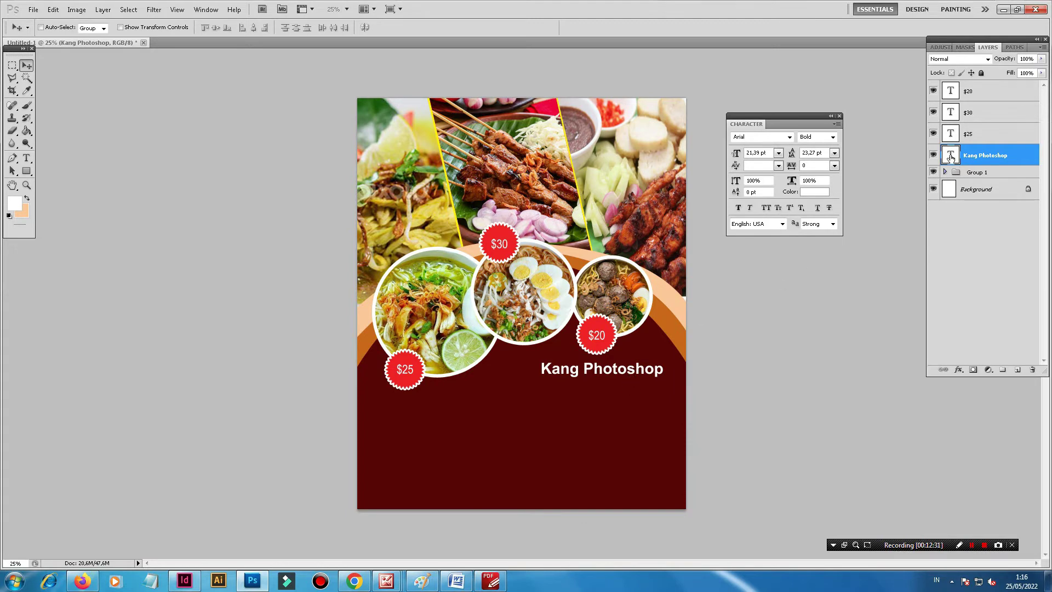
right_click(953, 176)
left_click(817, 279)
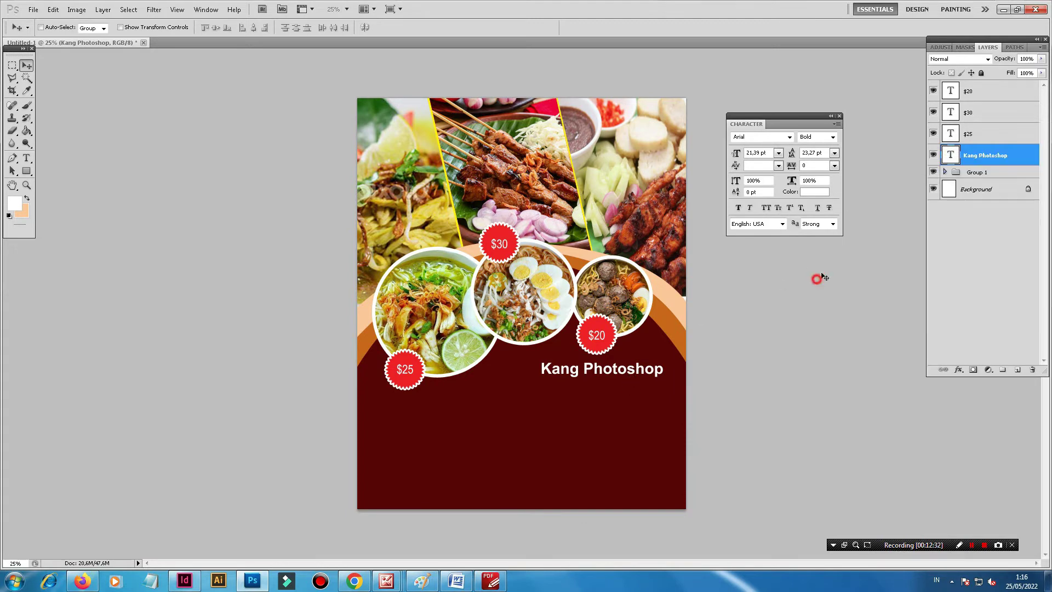
Step: Duplicate the Kang Photoshop text layer and move the copy just below the original
right_click(1000, 159)
left_click(937, 195)
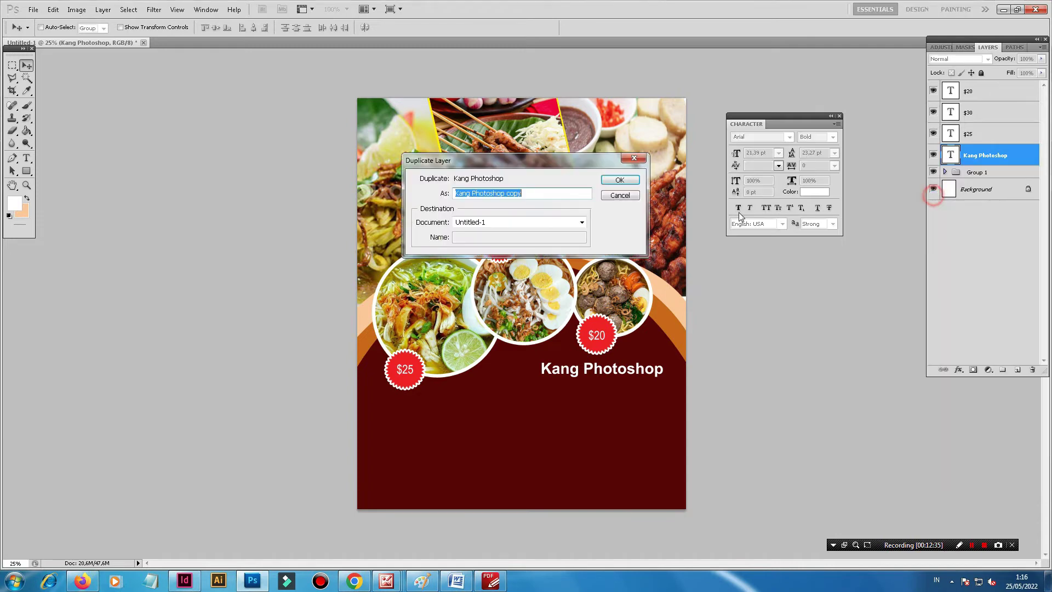
left_click(618, 181)
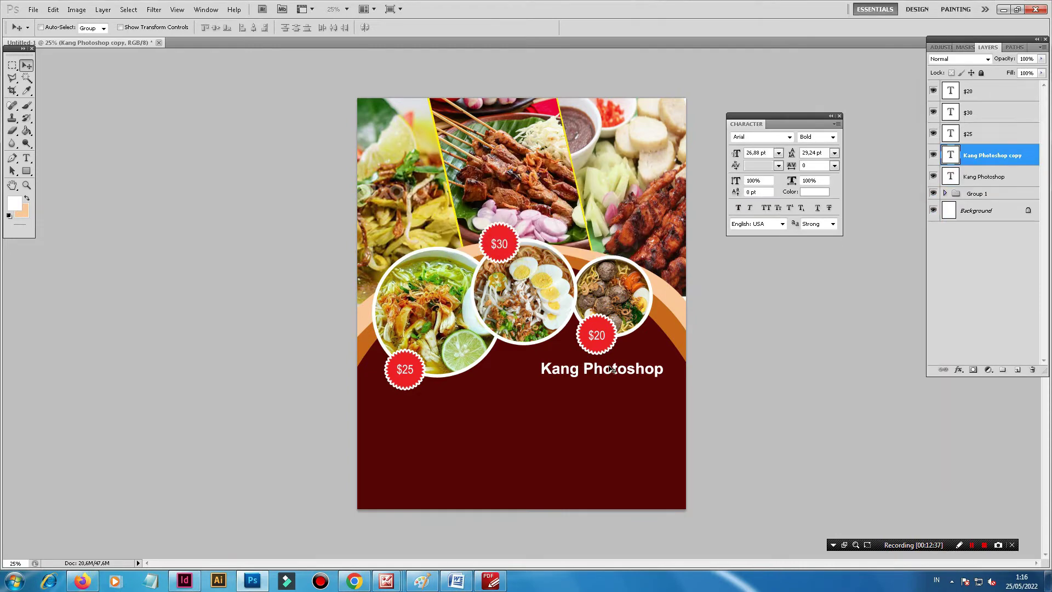
left_click_drag(609, 375, 610, 391)
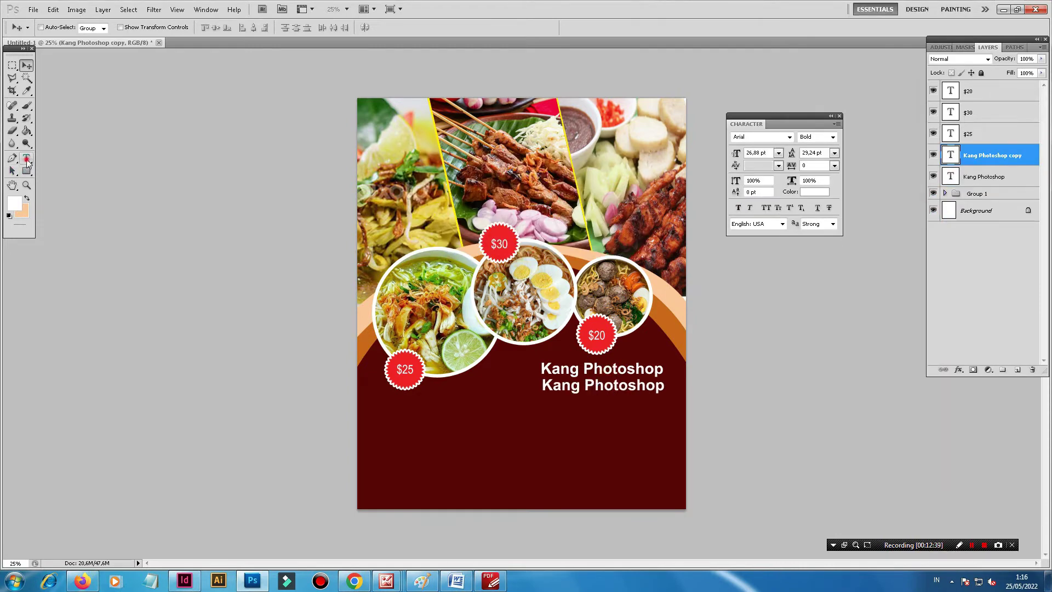
Step: Retype the copy as 'Restaurant', shift it right, and reopen the Kang Photoshop title for editing
left_click(26, 158)
left_click(603, 386)
key("ctrl+a")
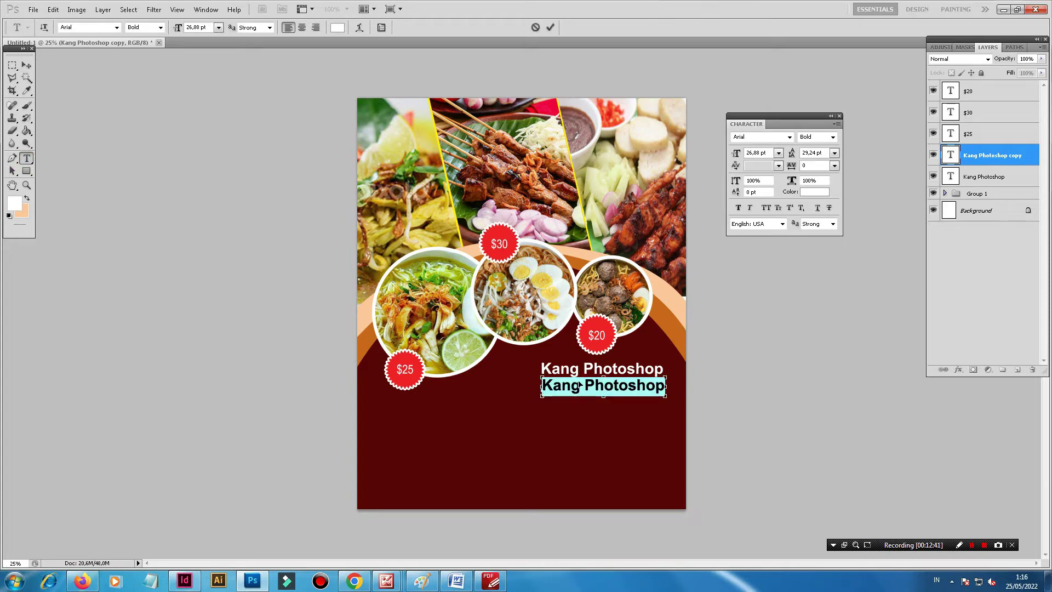
key("Left")
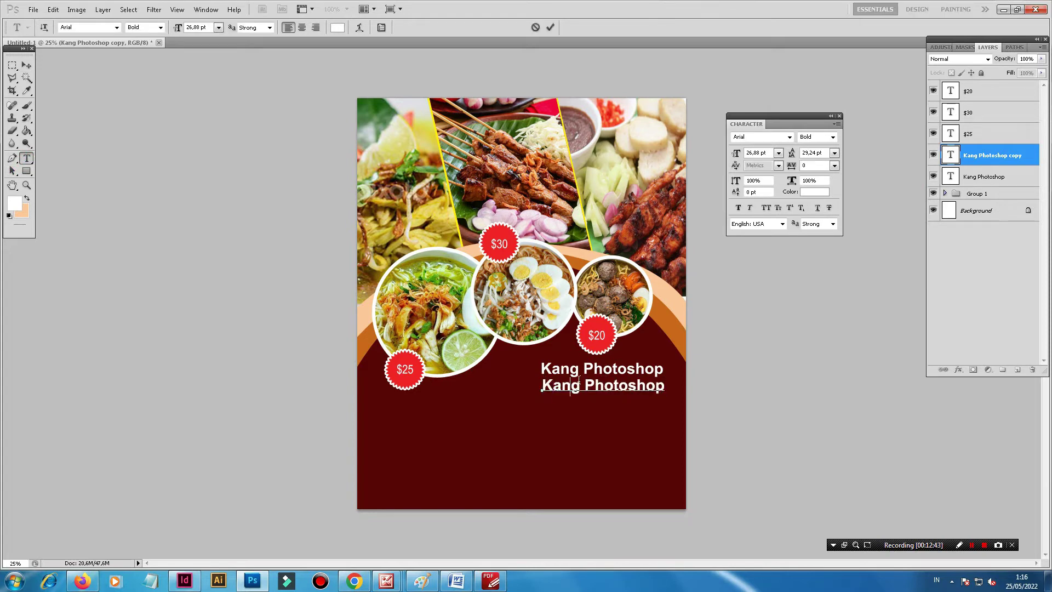
type("Res")
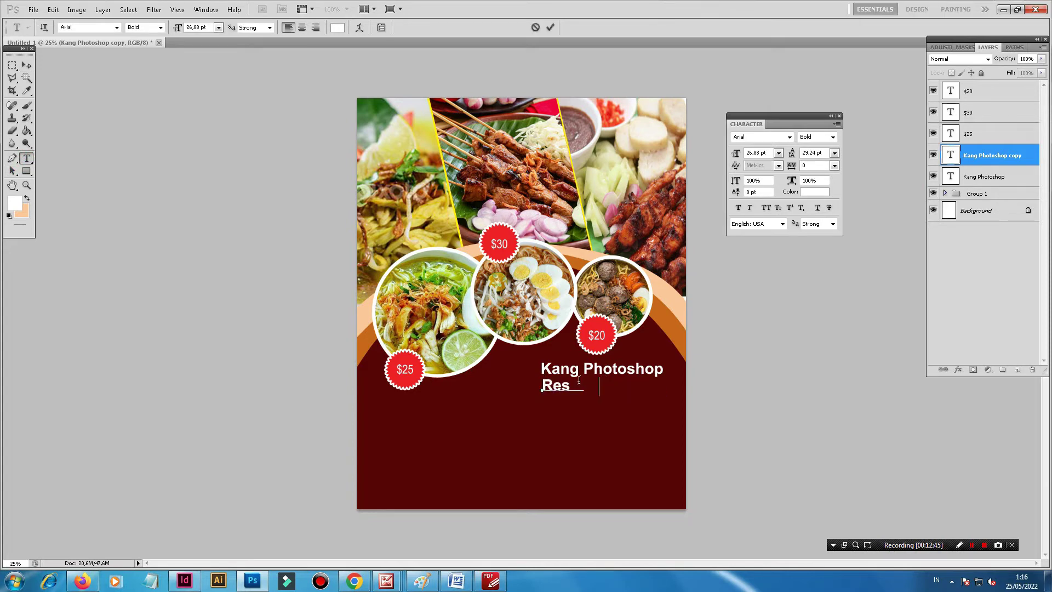
type("taurant")
left_click(26, 65)
left_click_drag(592, 396, 622, 395)
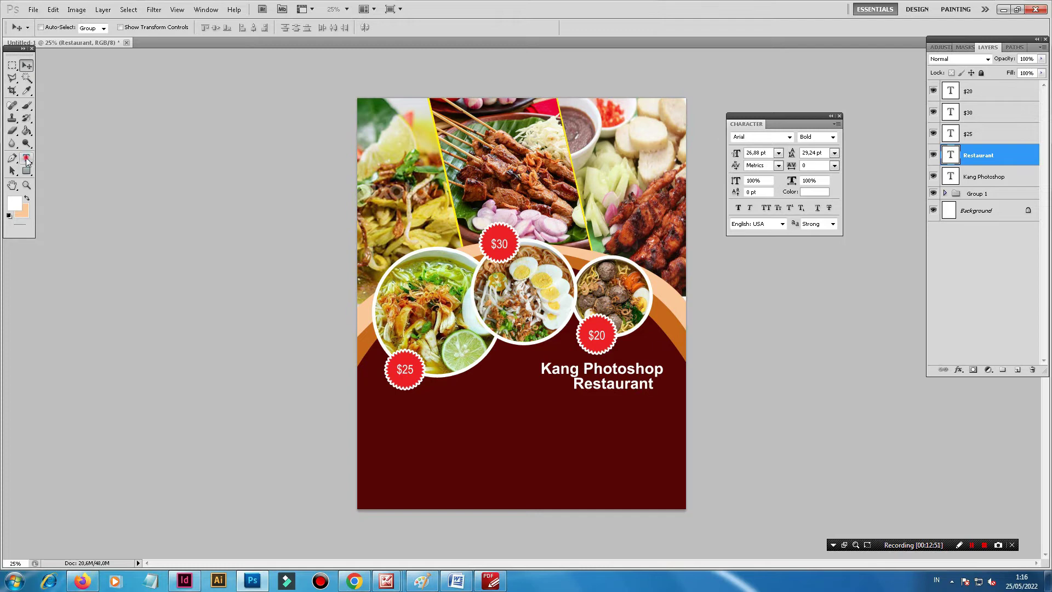
left_click(27, 157)
left_click(584, 369)
Step: Set the Kang Photoshop title in the Raphtalia font and enlarge it to about 147%
key("ctrl+a")
left_click(68, 27)
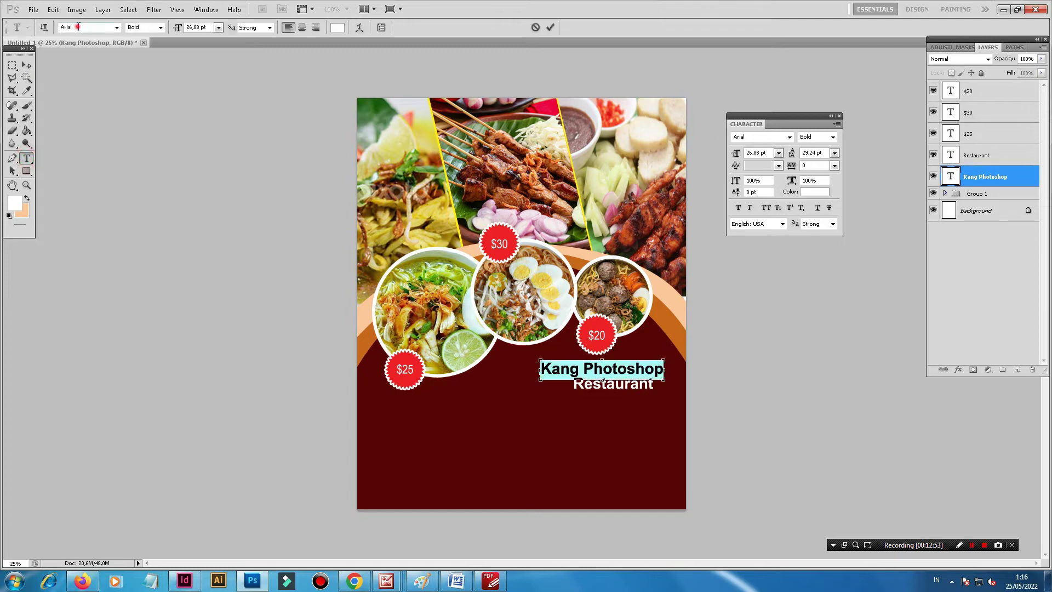
type("A")
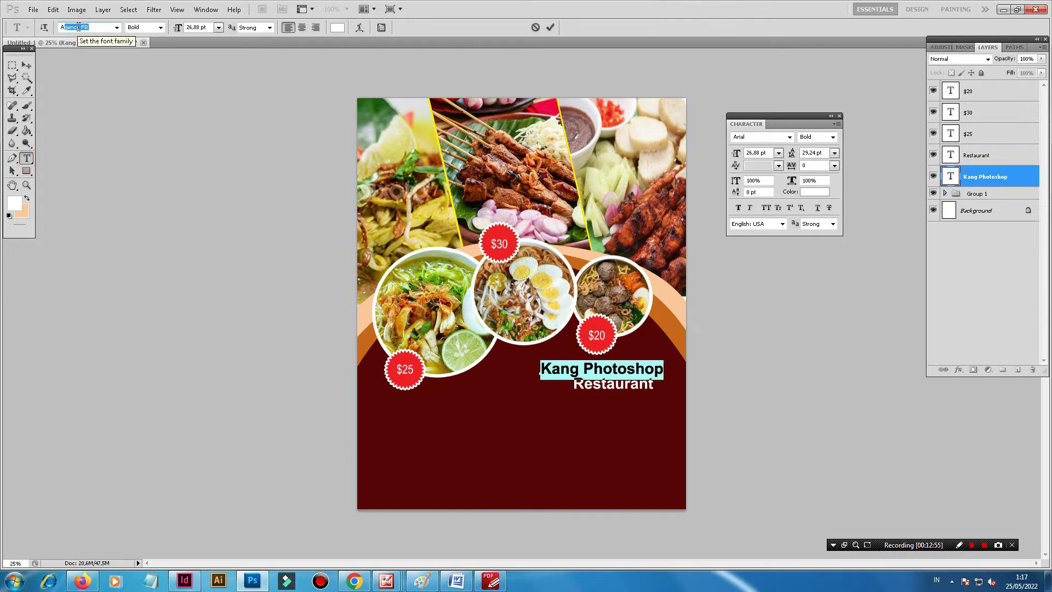
type("Rage Italic")
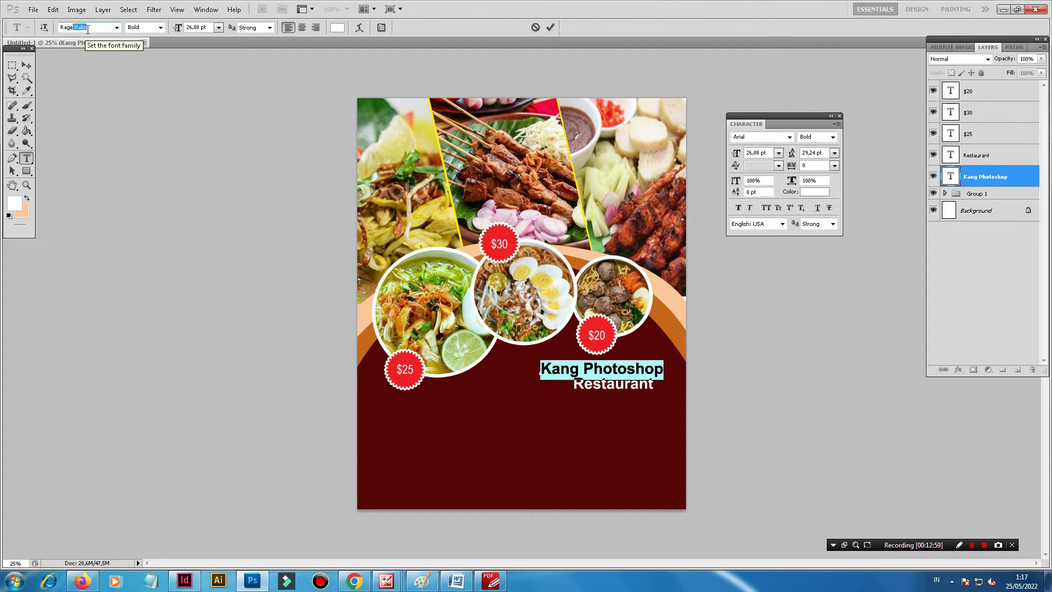
key("Return")
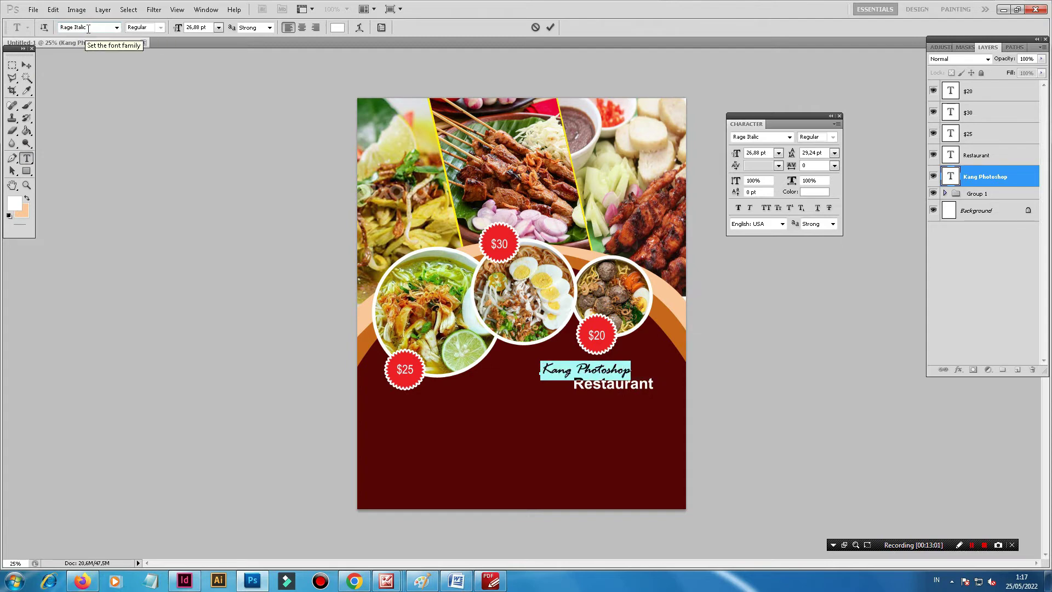
left_click(88, 27)
key("Down")
key("Down")
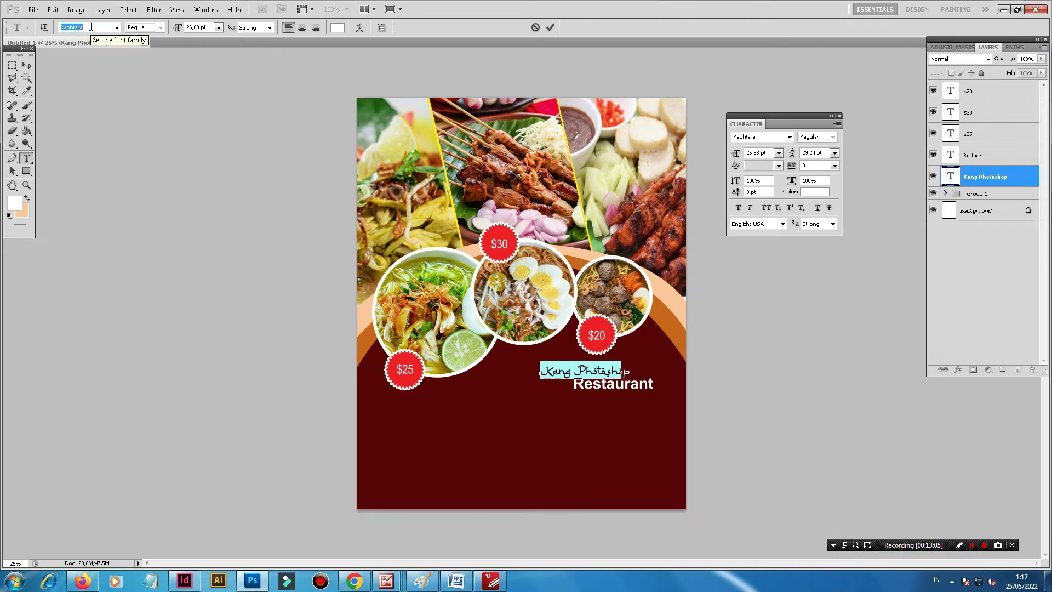
left_click(26, 67)
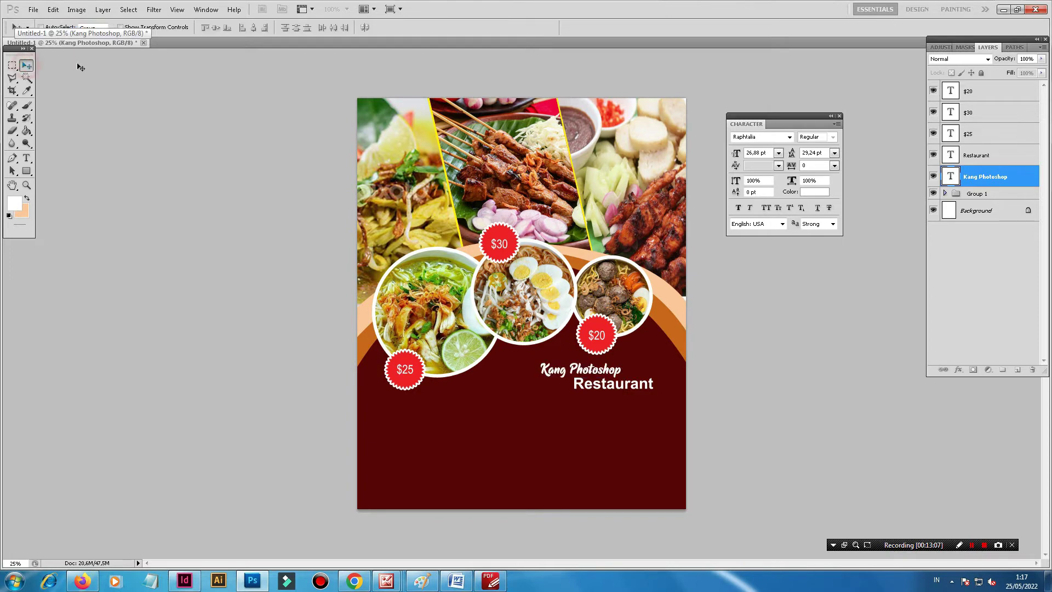
key("ctrl+t")
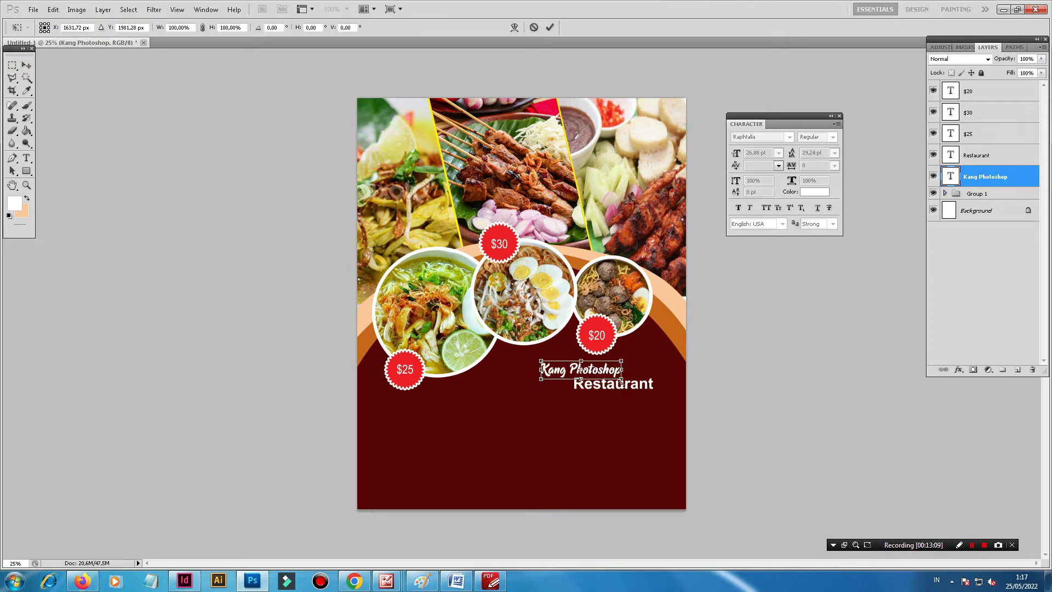
left_click_drag(620, 378, 658, 386)
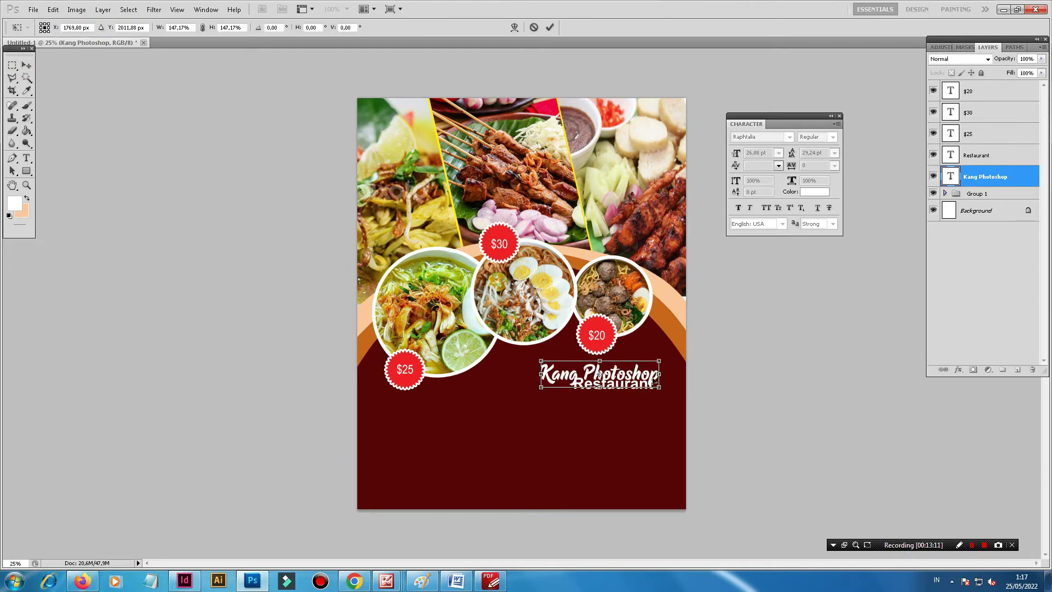
key("Return")
Step: Move the Restaurant line down below the title and shrink it slightly
left_click(975, 161)
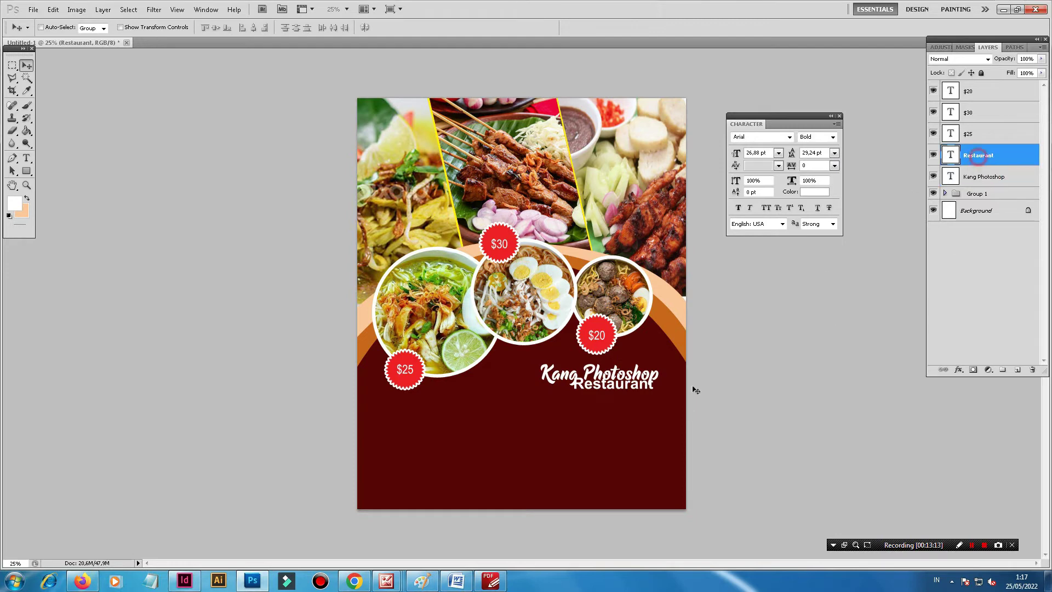
left_click_drag(639, 404, 640, 414)
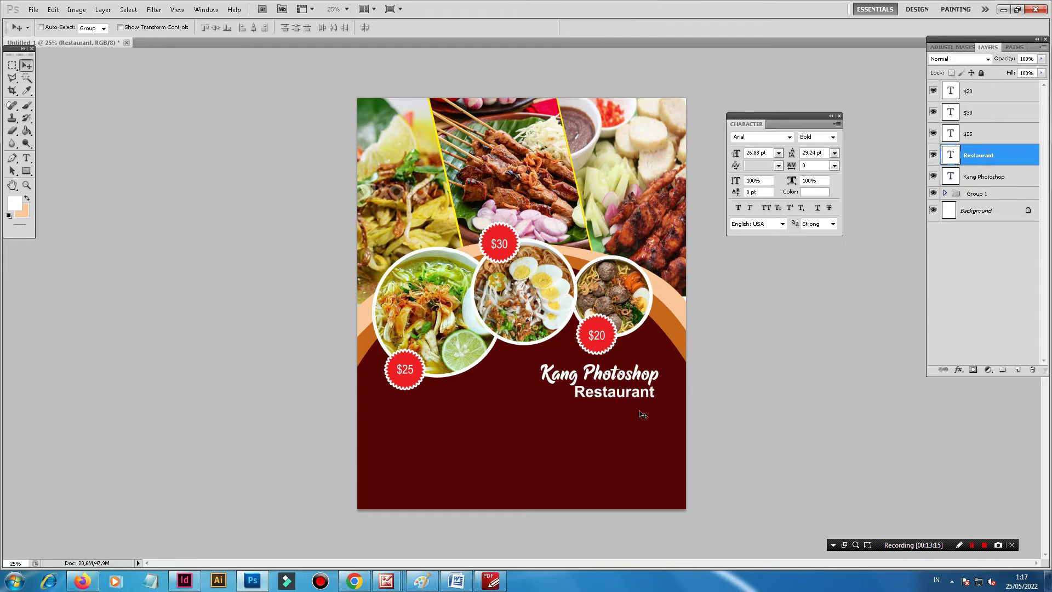
key("ctrl+t")
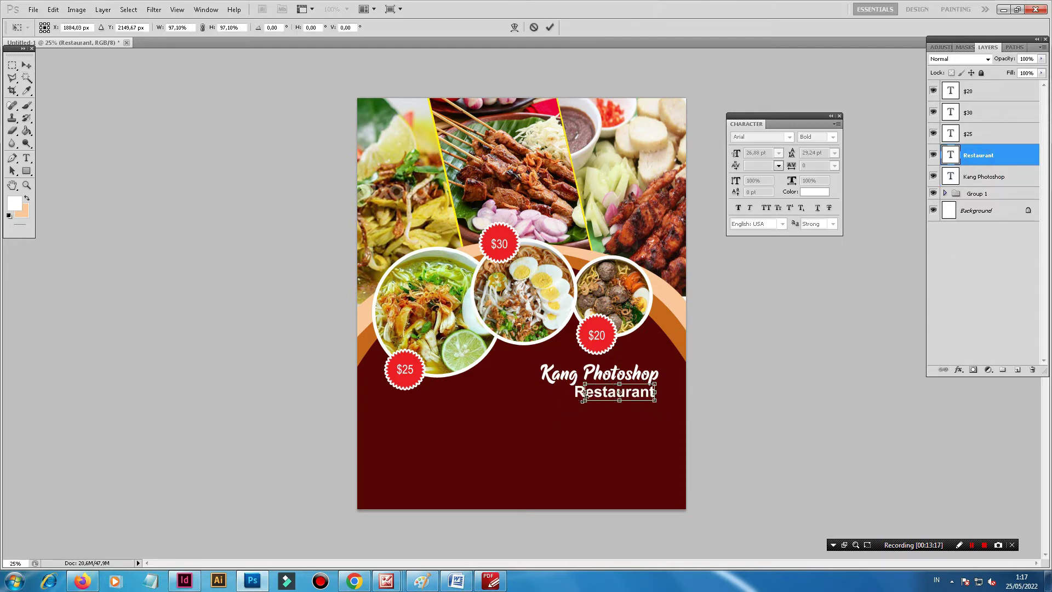
left_click_drag(572, 405, 584, 403)
key("Return")
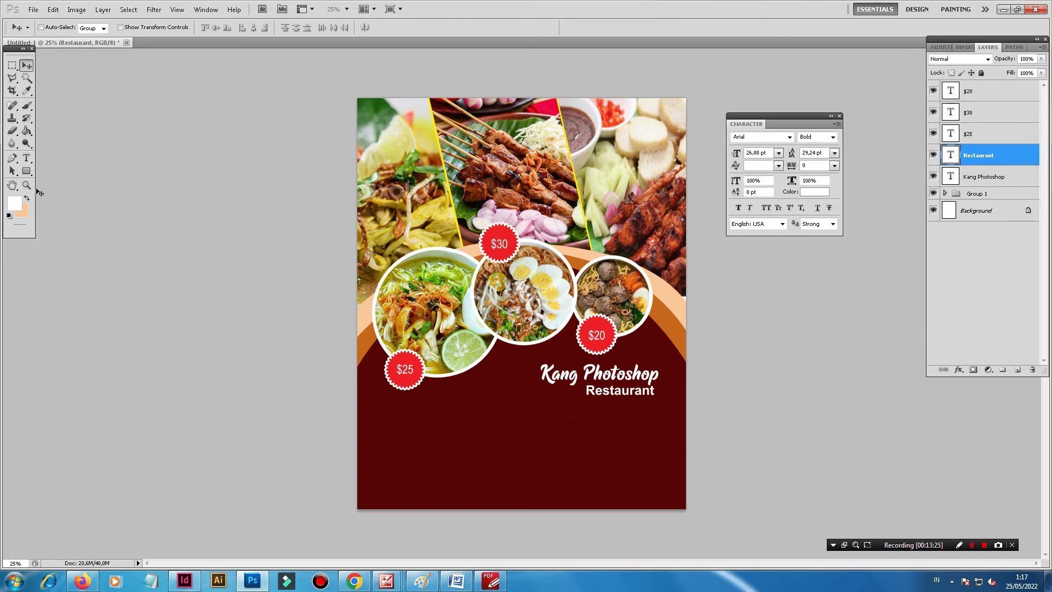
Step: Try a yellow-green colour on the Restaurant line, then cancel the change
left_click(26, 158)
left_click(590, 399)
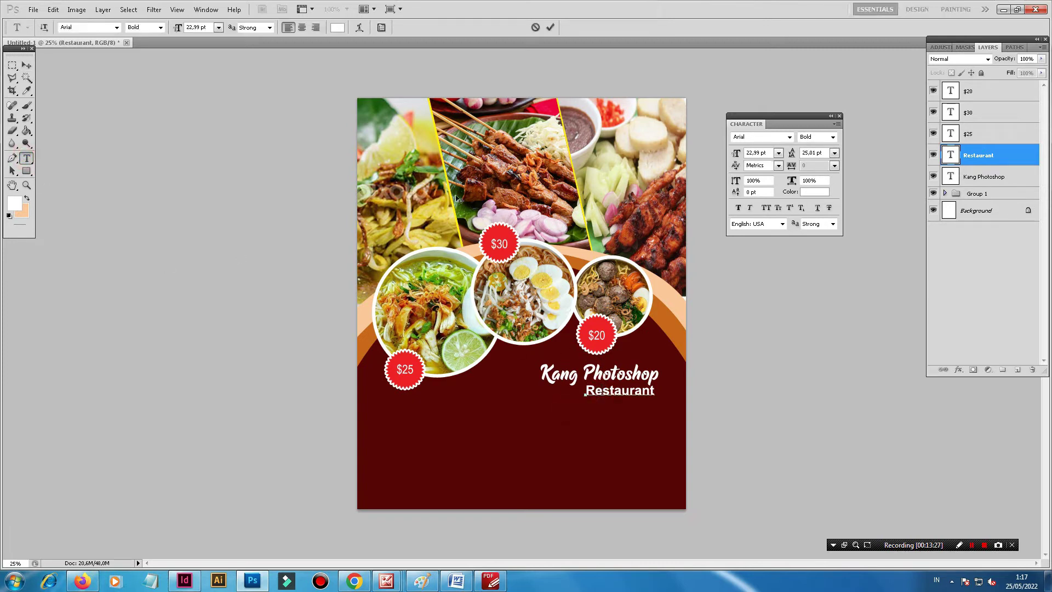
key("ctrl+a")
left_click(337, 27)
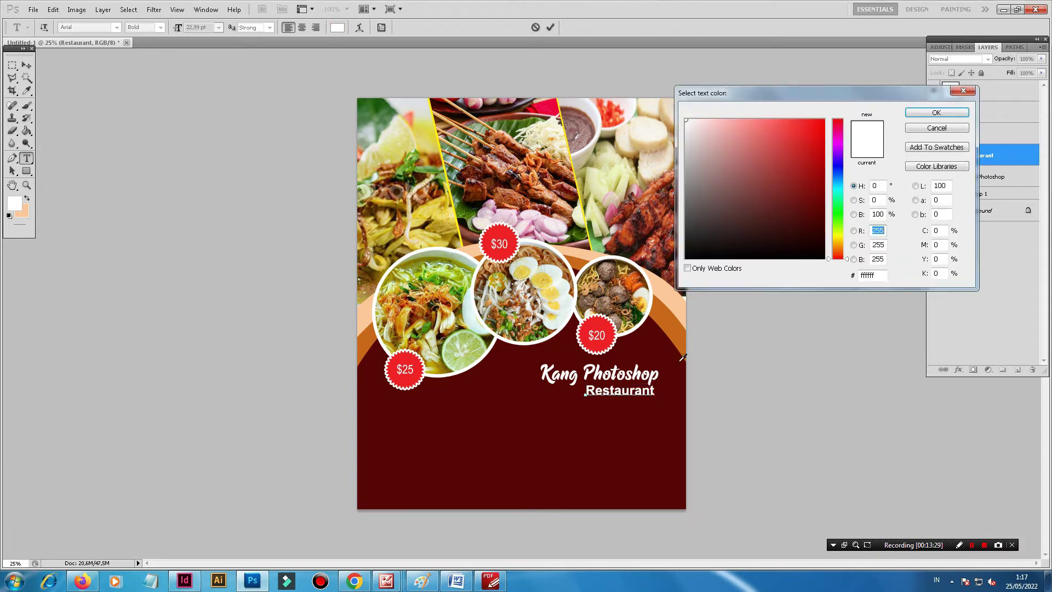
left_click(841, 235)
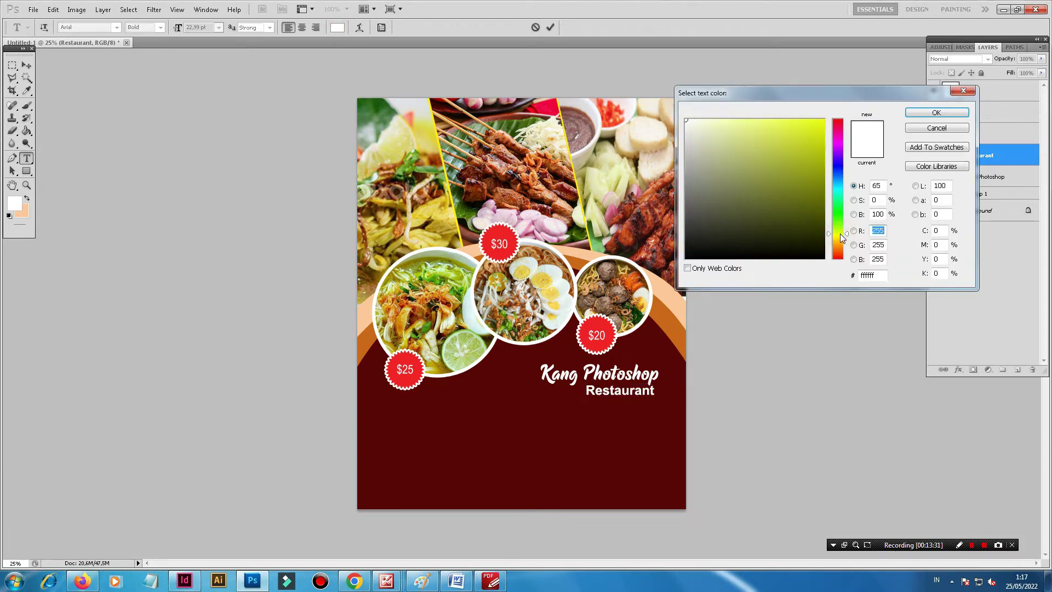
left_click(936, 128)
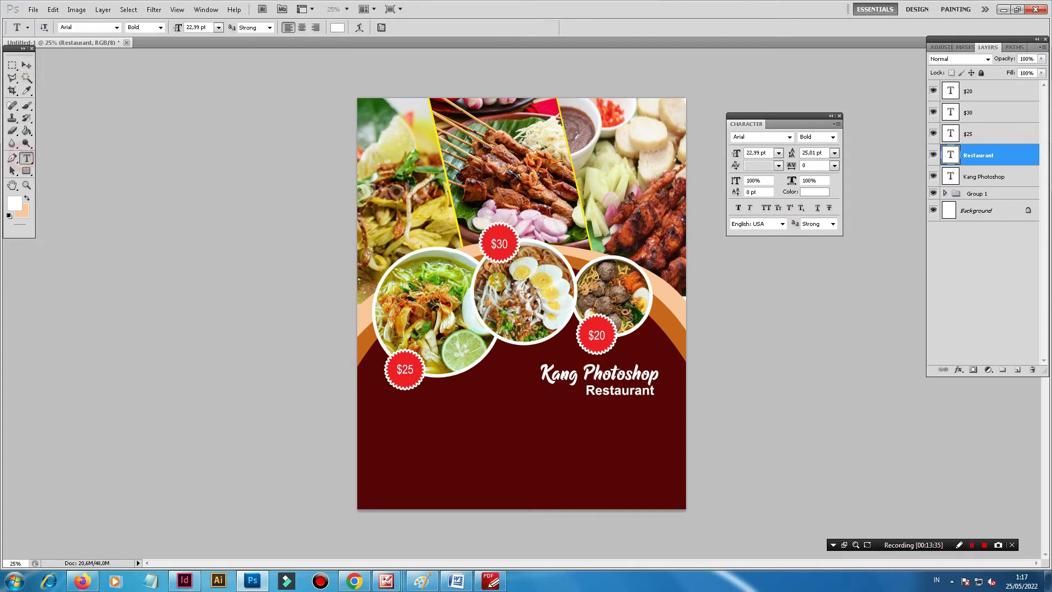
Step: Colour the Kang Photoshop title yellow (fff000) from the divider, then lower both title lines together
left_click(579, 374)
key("ctrl+a")
left_click(337, 28)
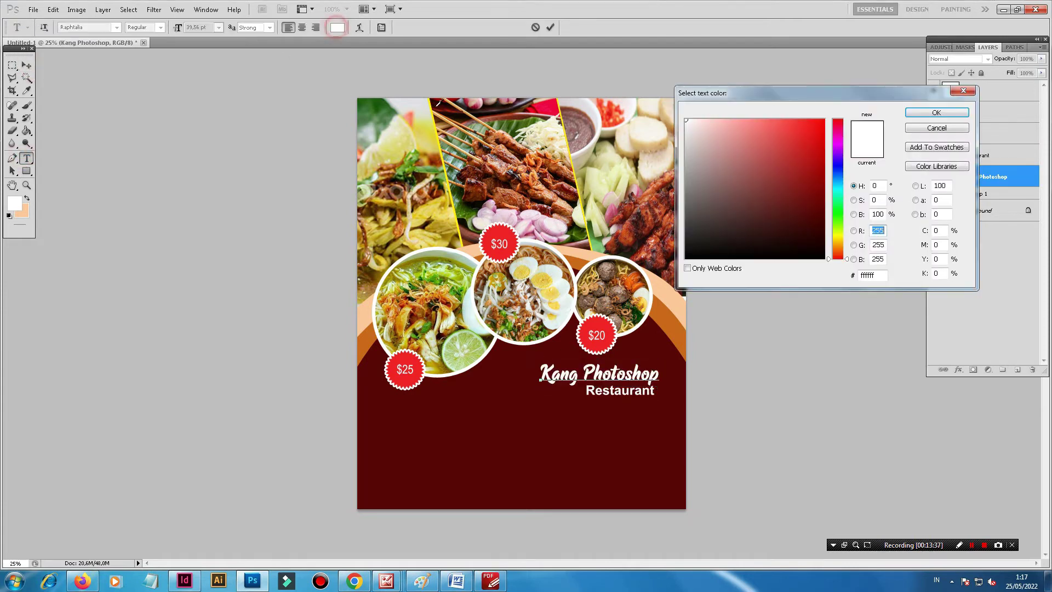
left_click(439, 127)
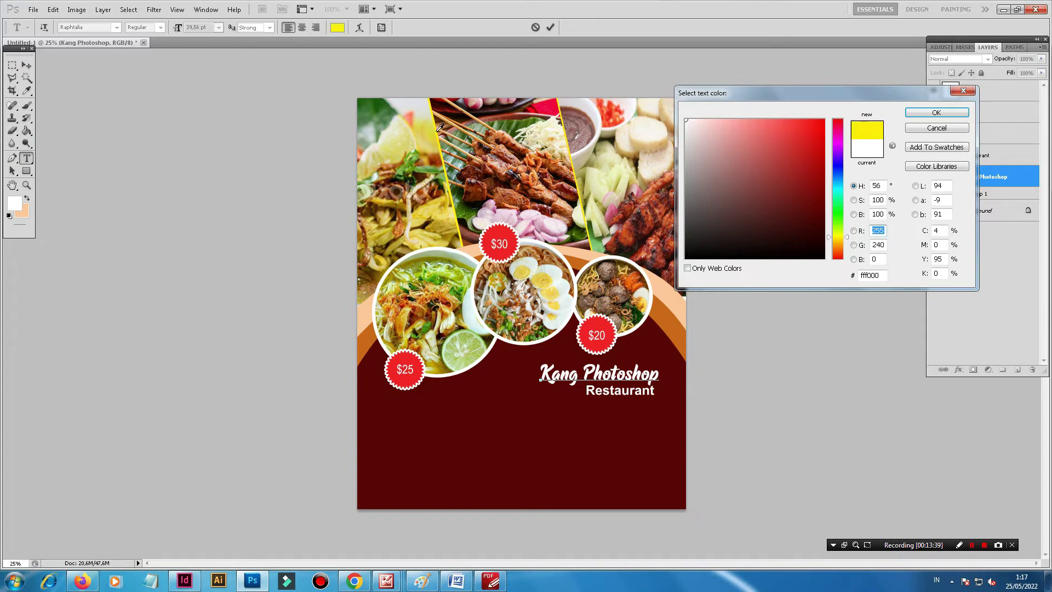
left_click(937, 112)
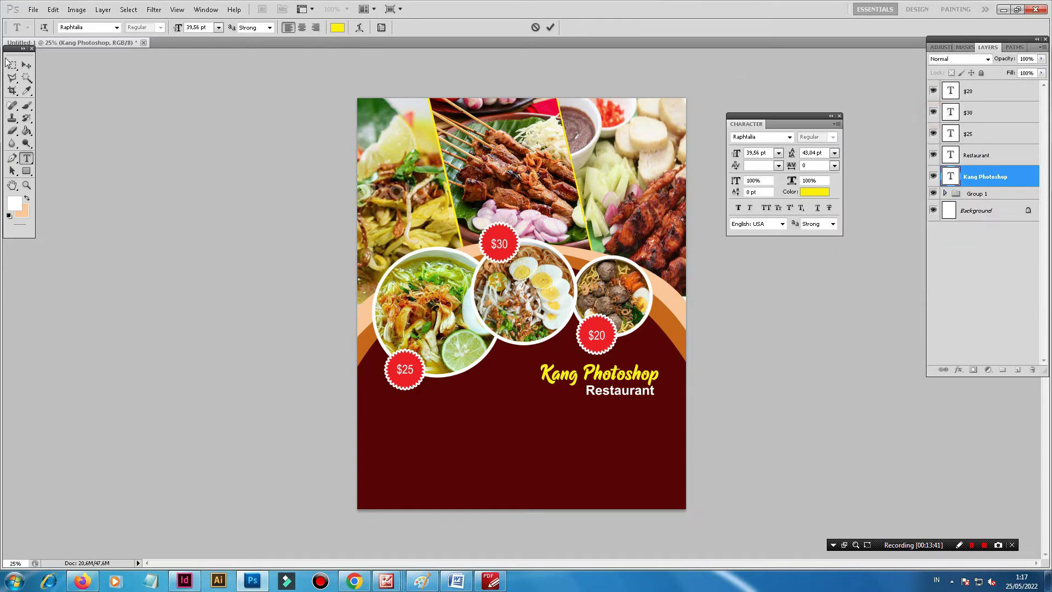
left_click(26, 66)
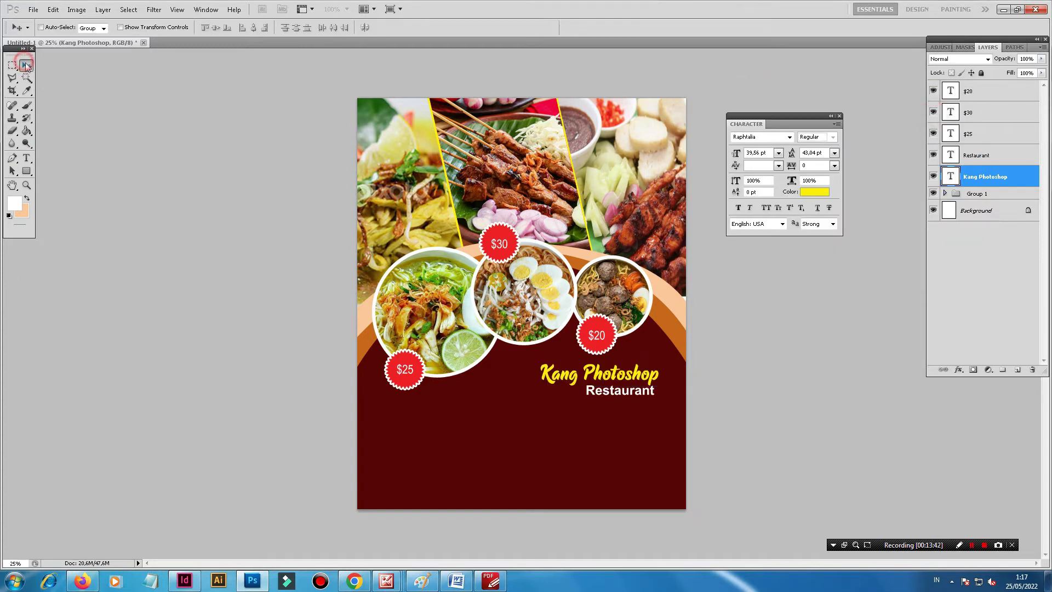
left_click(992, 157, "shift")
left_click_drag(641, 382, 638, 392)
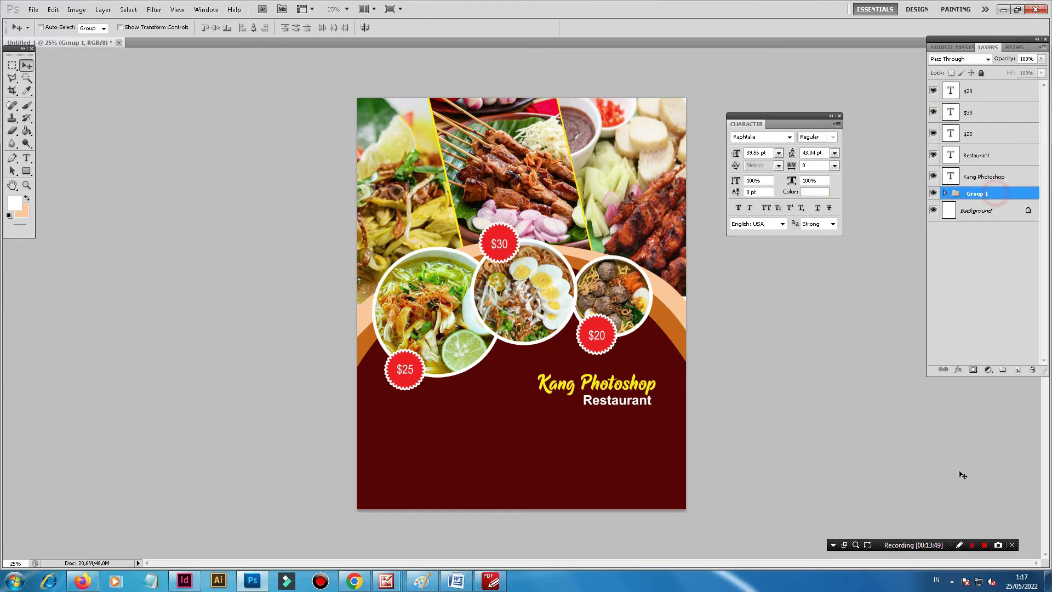
Step: On a new layer above Group 1, draw a starburst below the $25 badge and open its Stroke settings
left_click(993, 194)
left_click(1017, 370)
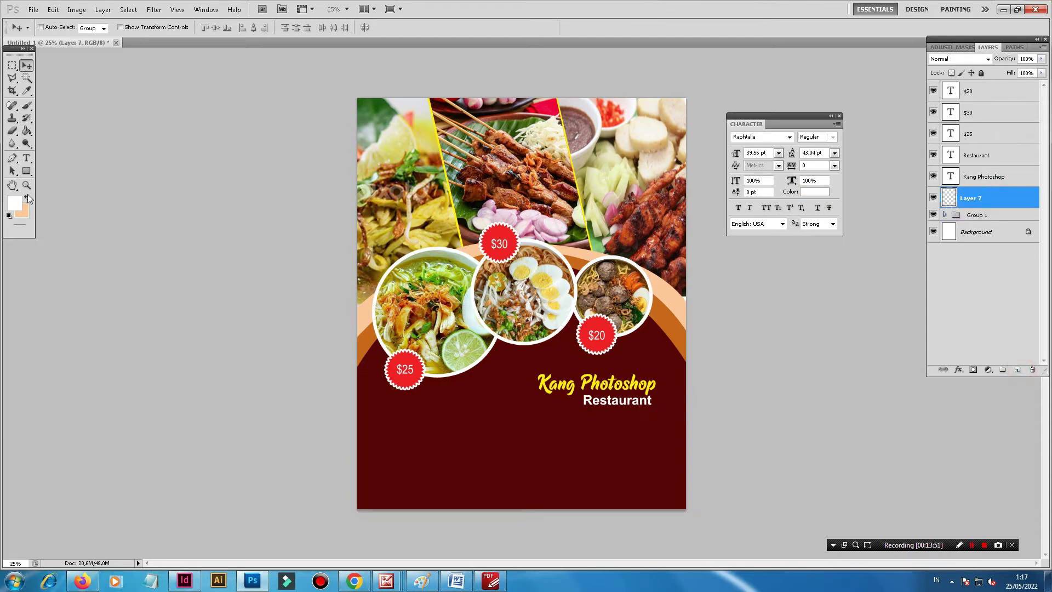
left_click_drag(22, 175, 70, 221)
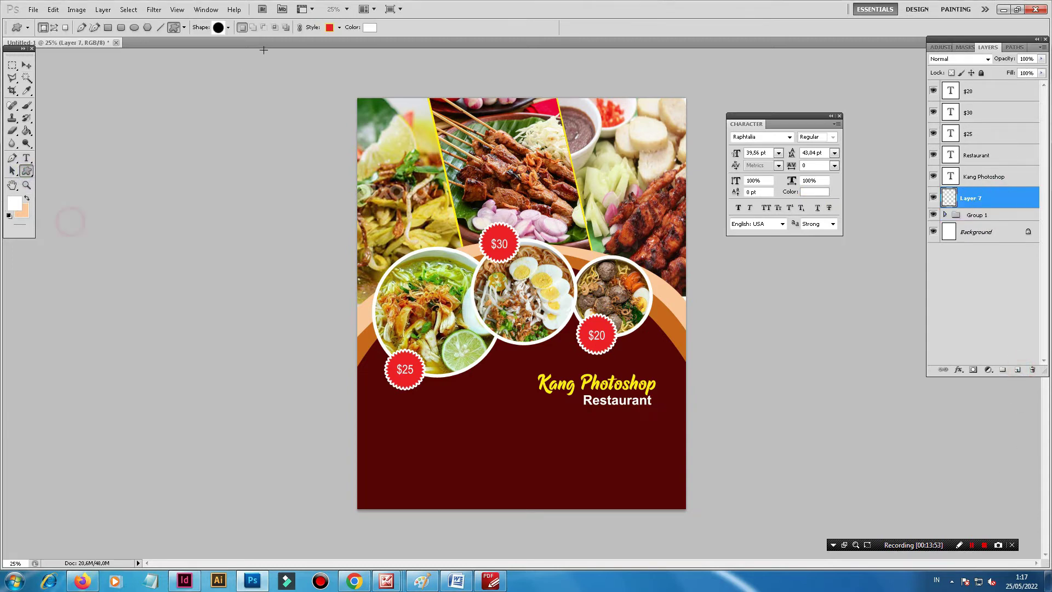
left_click(228, 28)
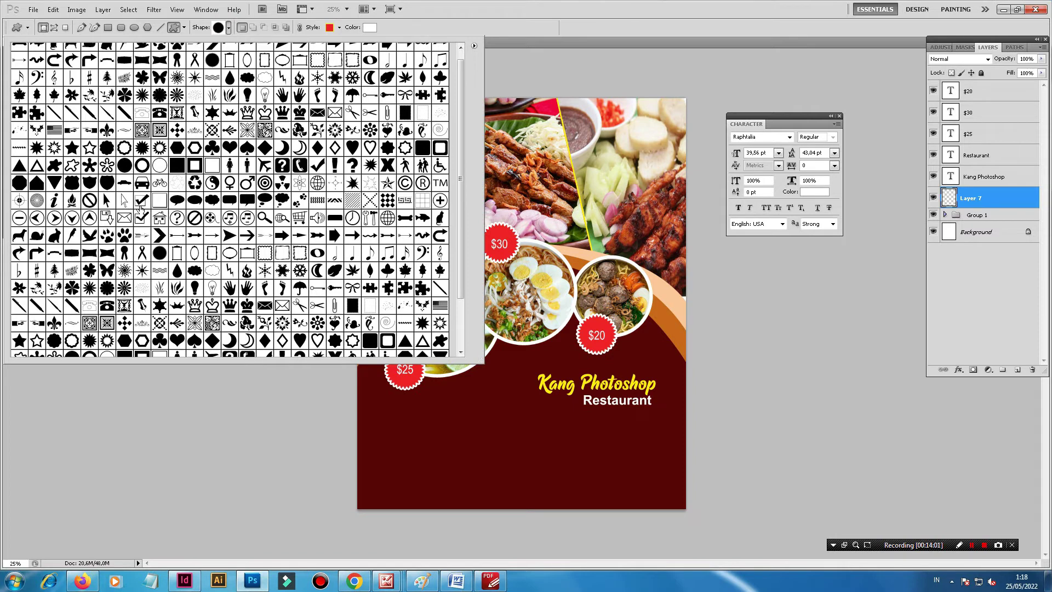
scroll(265, 255, "up", 1)
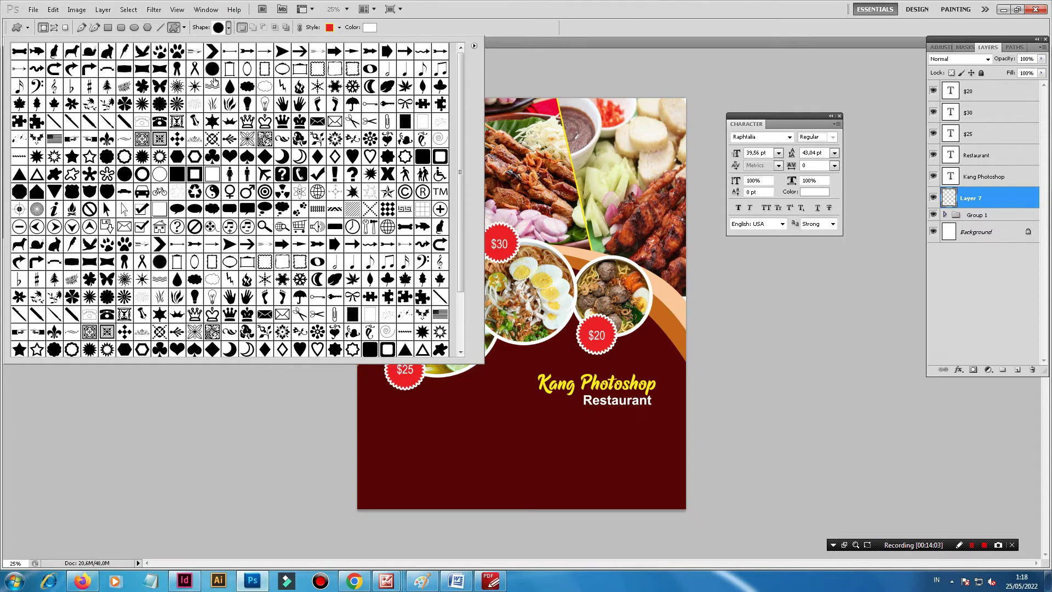
left_click(543, 310)
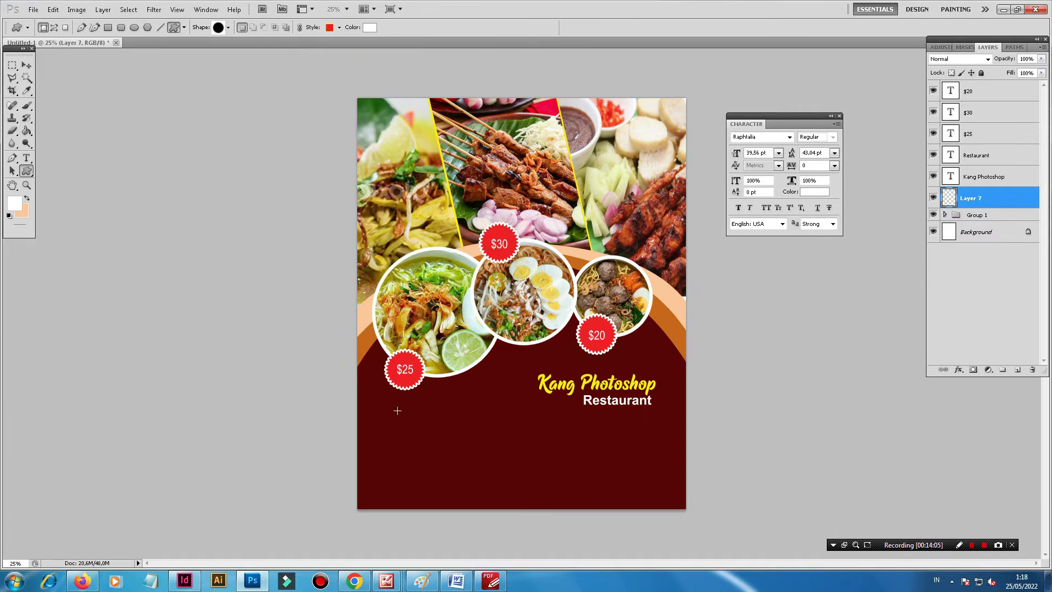
left_click_drag(386, 401, 471, 470)
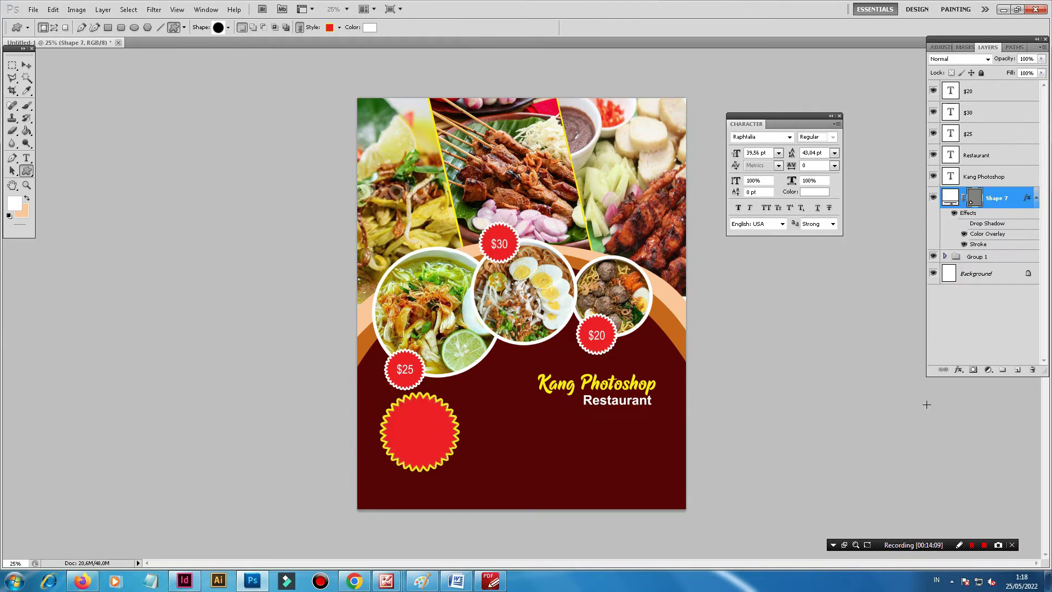
left_click(956, 370)
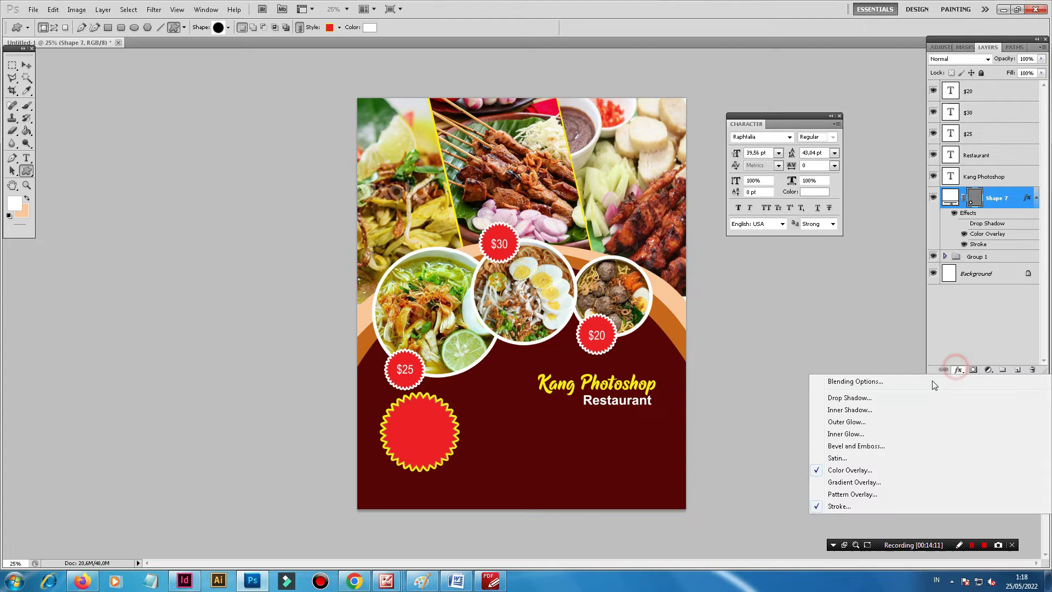
left_click(833, 503)
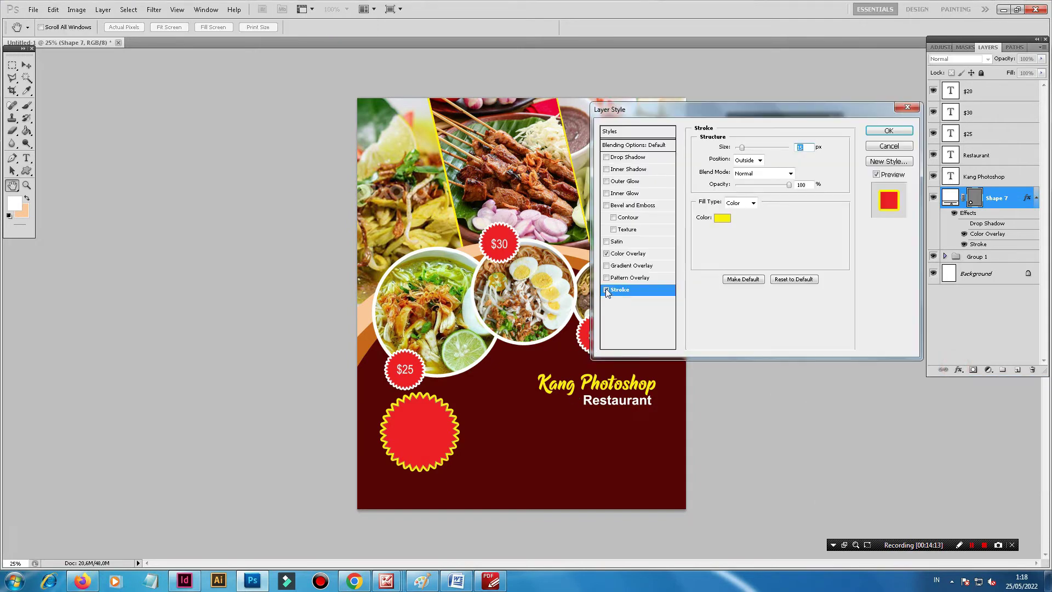
Step: Remove the starburst's stroke, nudge it right and down, and scale it to about 94%
left_click(606, 290)
left_click(888, 130)
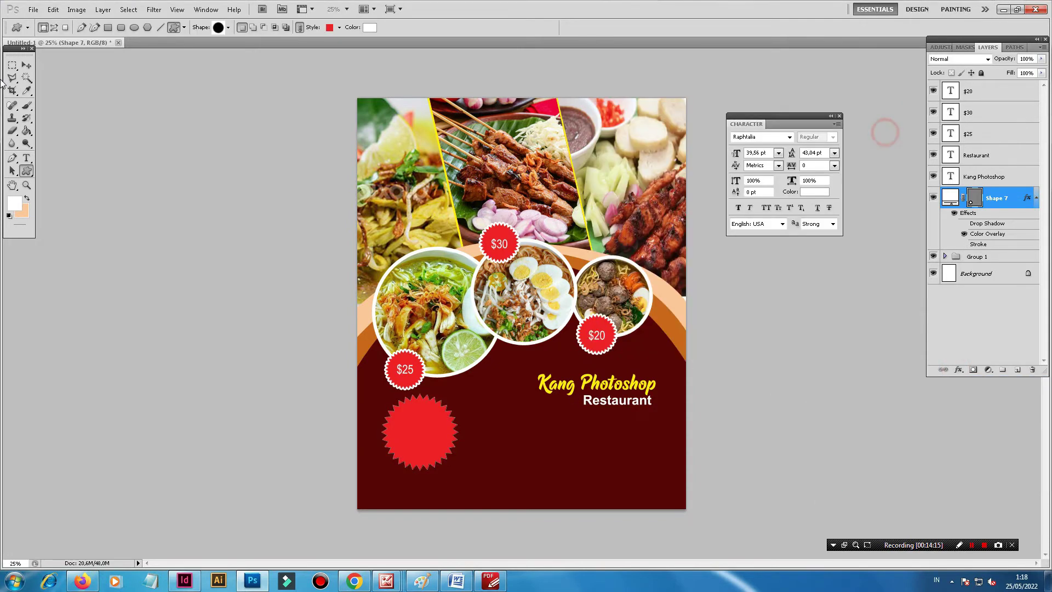
left_click(27, 66)
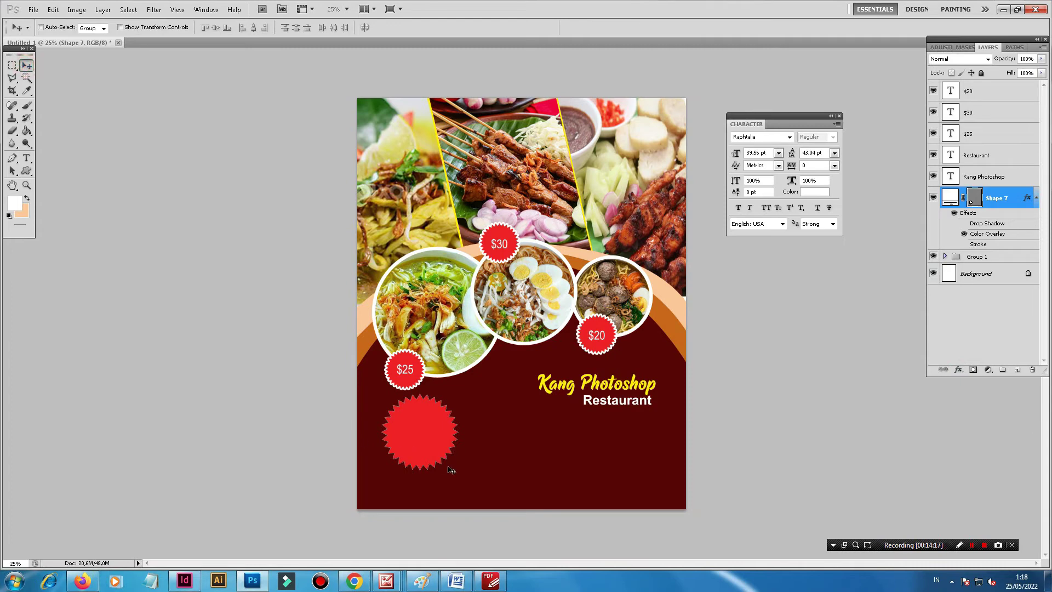
left_click_drag(447, 454, 456, 456)
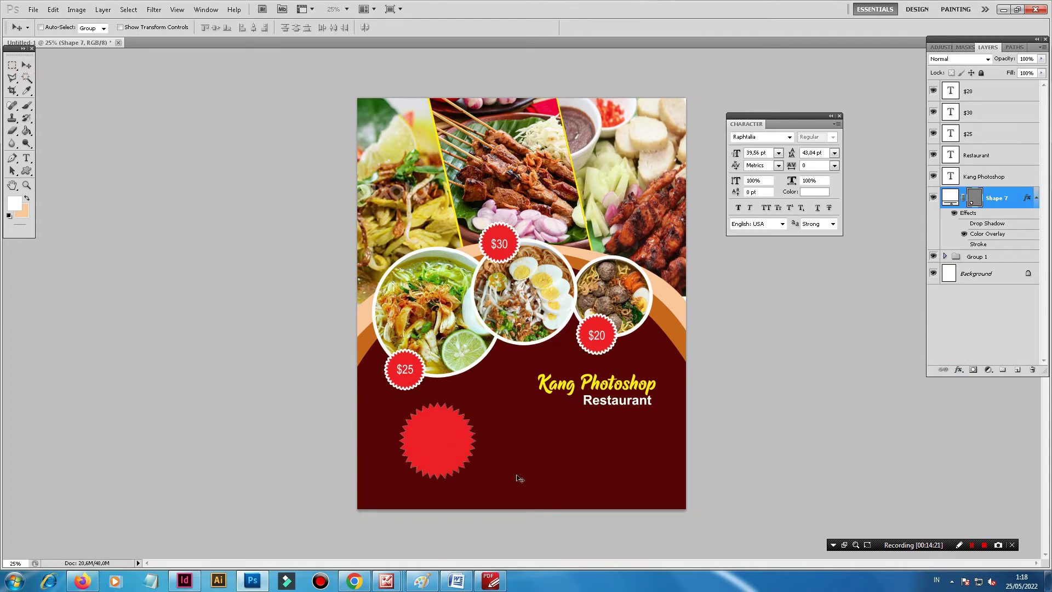
key("ctrl+t")
left_click_drag(475, 478, 471, 473)
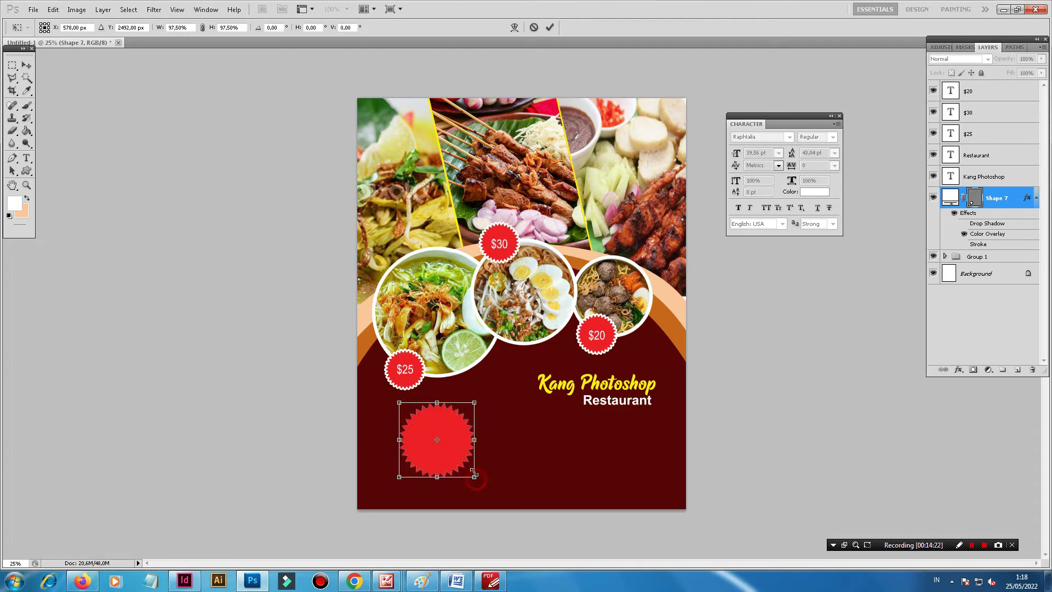
left_click(26, 65)
left_click(493, 214)
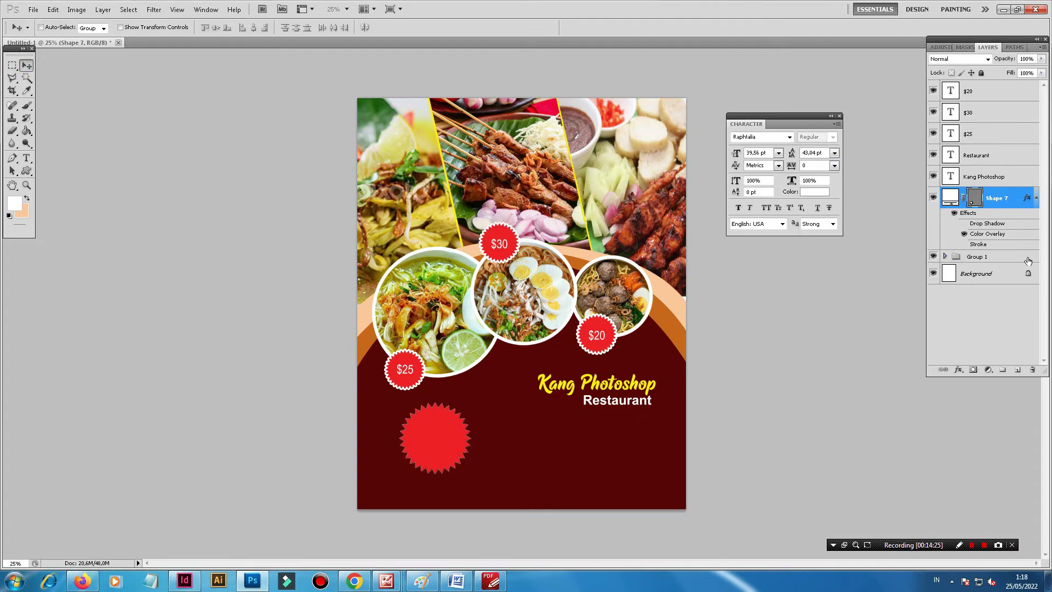
Step: With Group 1 selected and the Pen tool active, open the foreground colour picker
left_click(1024, 256)
left_click(14, 158)
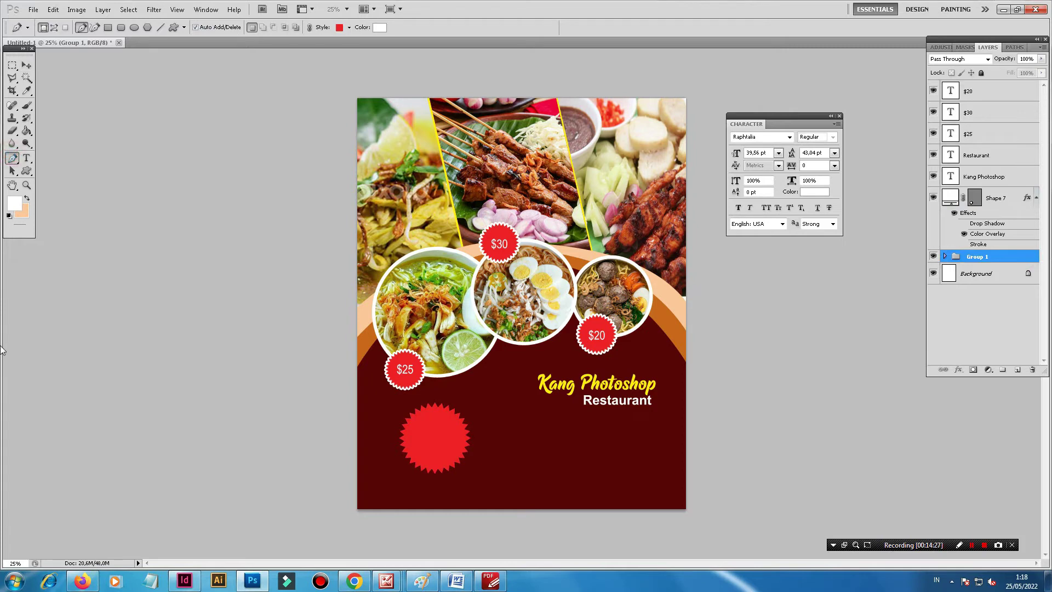
left_click(14, 203)
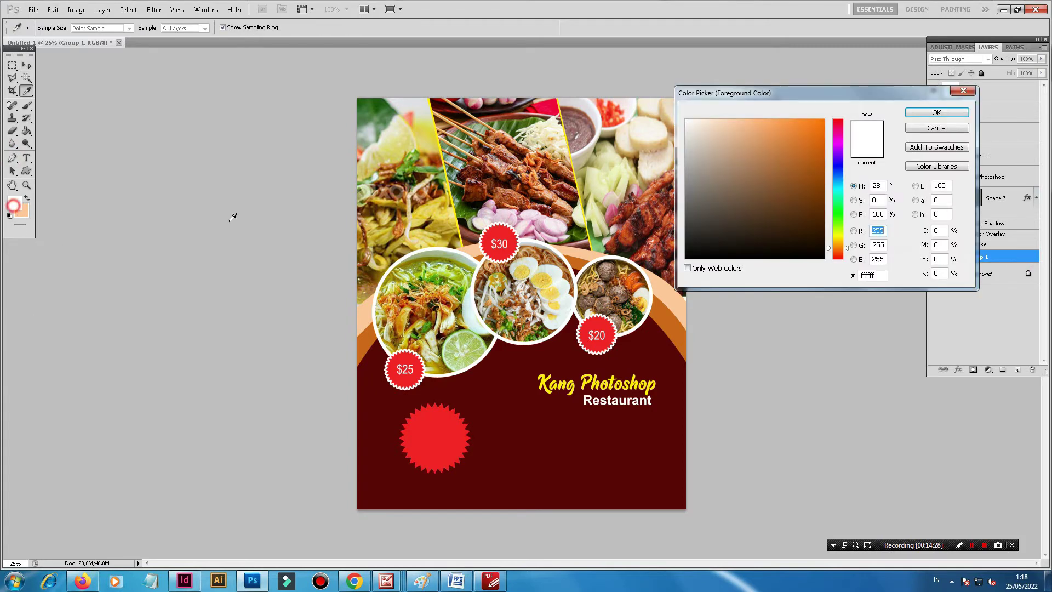
Step: Set the foreground to the Kang text's yellow and draw ribbon tails below the starburst with No Style
left_click(542, 379)
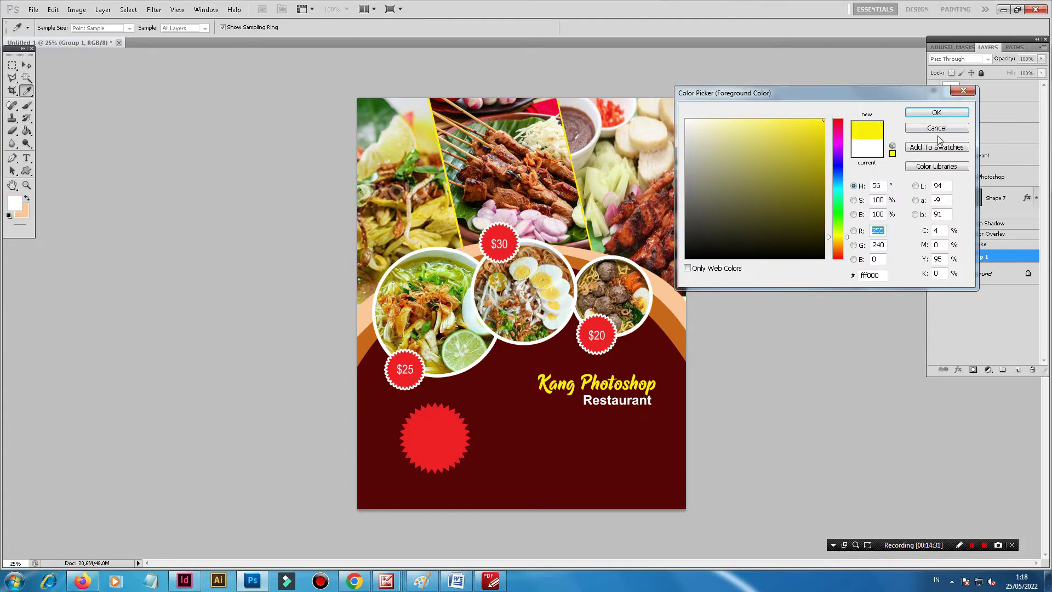
left_click(937, 112)
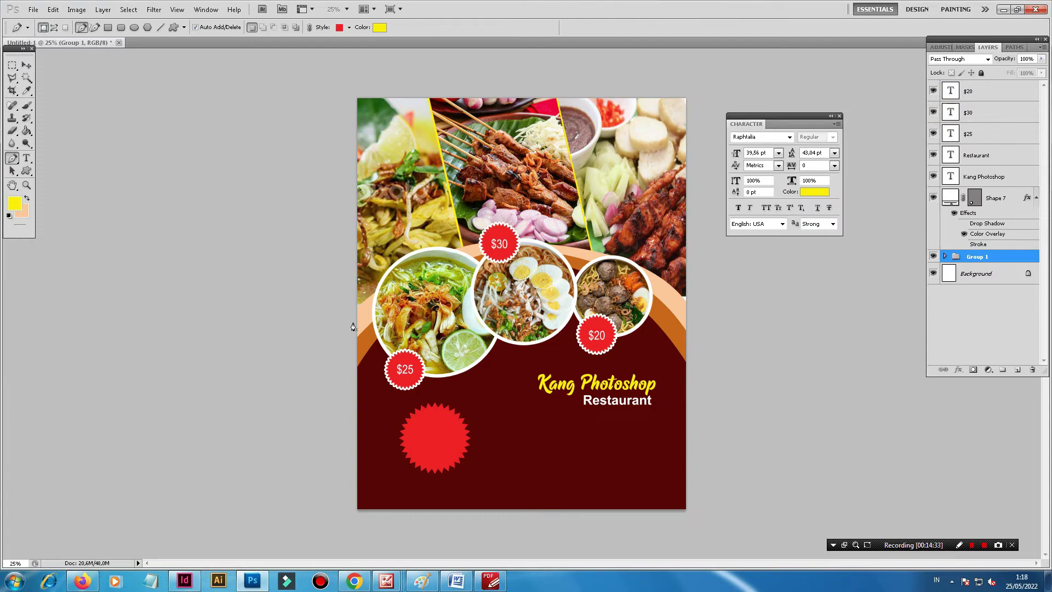
left_click(406, 488)
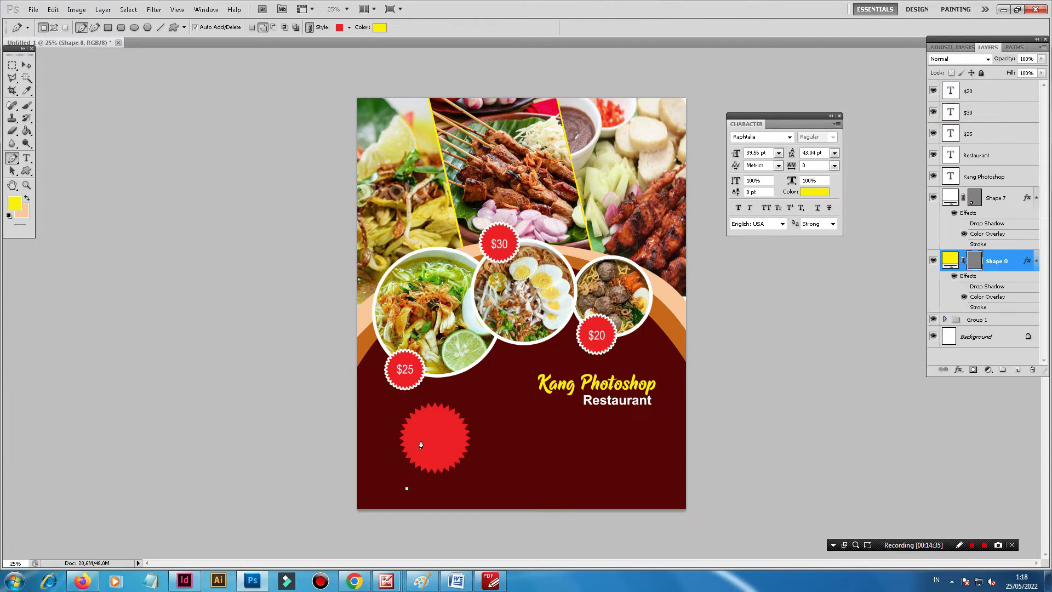
left_click(422, 439)
left_click(462, 497)
left_click(406, 493)
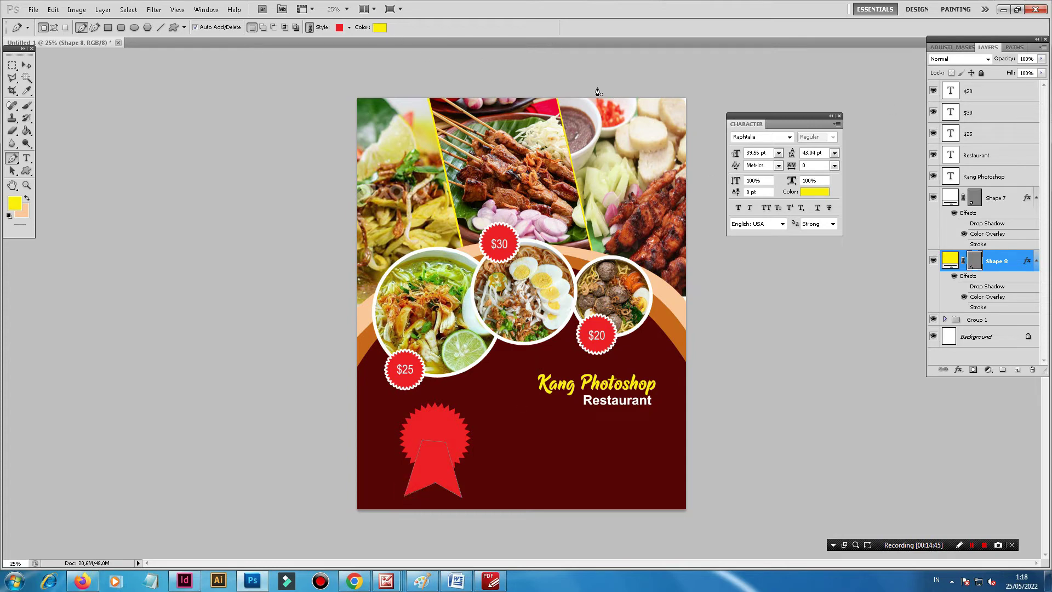
left_click(349, 28)
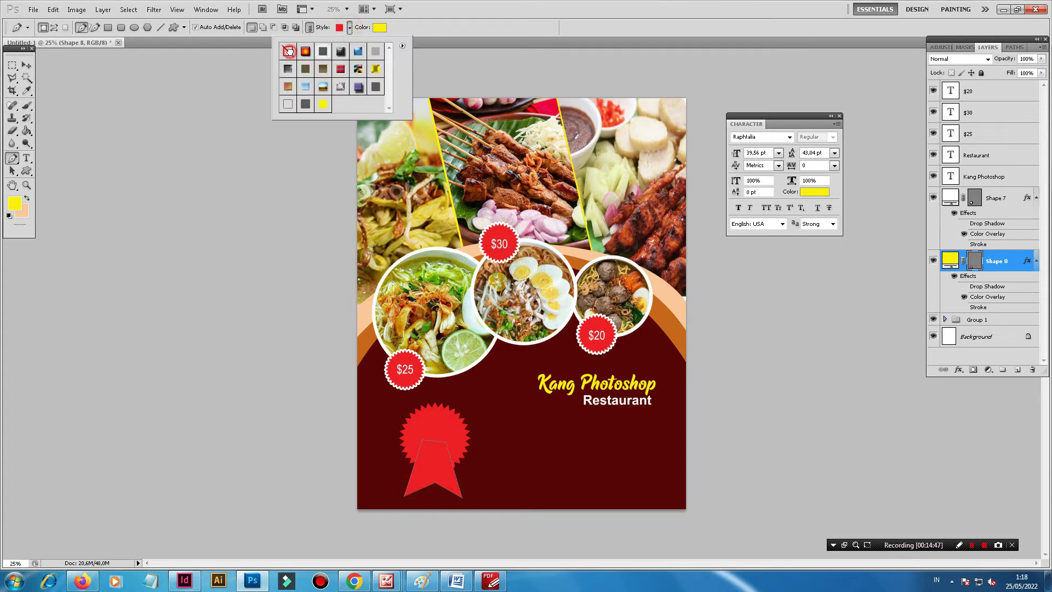
left_click(294, 52)
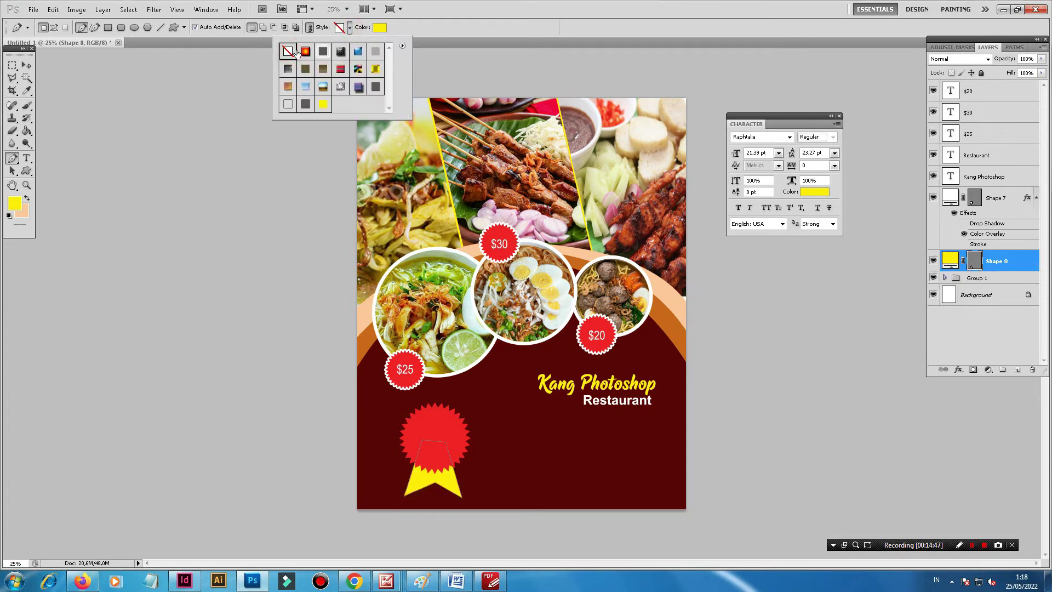
left_click(26, 65)
Step: Select the starburst layer Shape 7 and nudge it up slightly
left_click(455, 435, "ctrl")
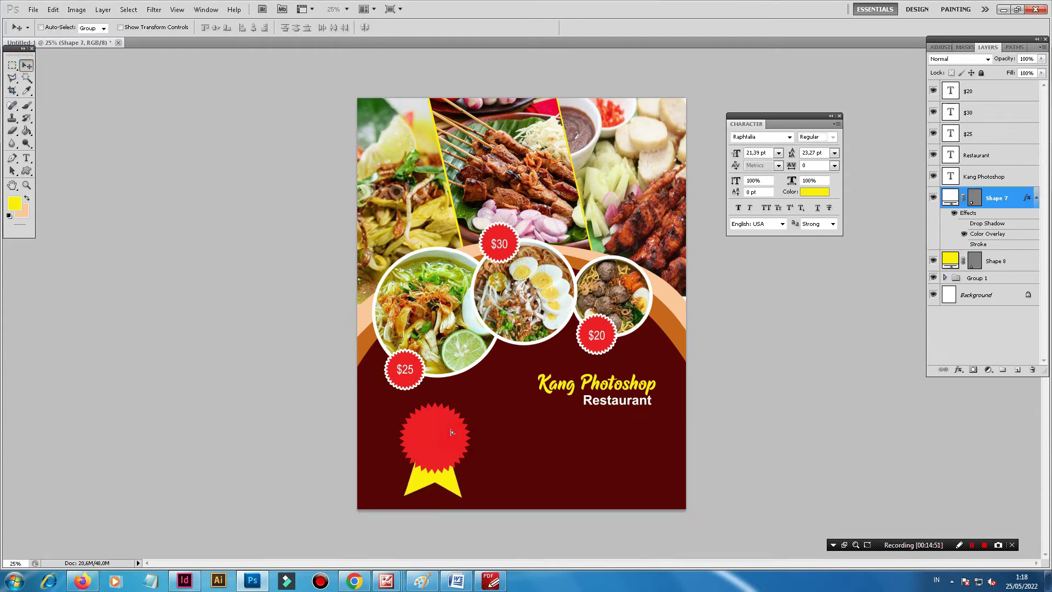
key("shift+Up")
key("shift+Up")
key("shift+Up")
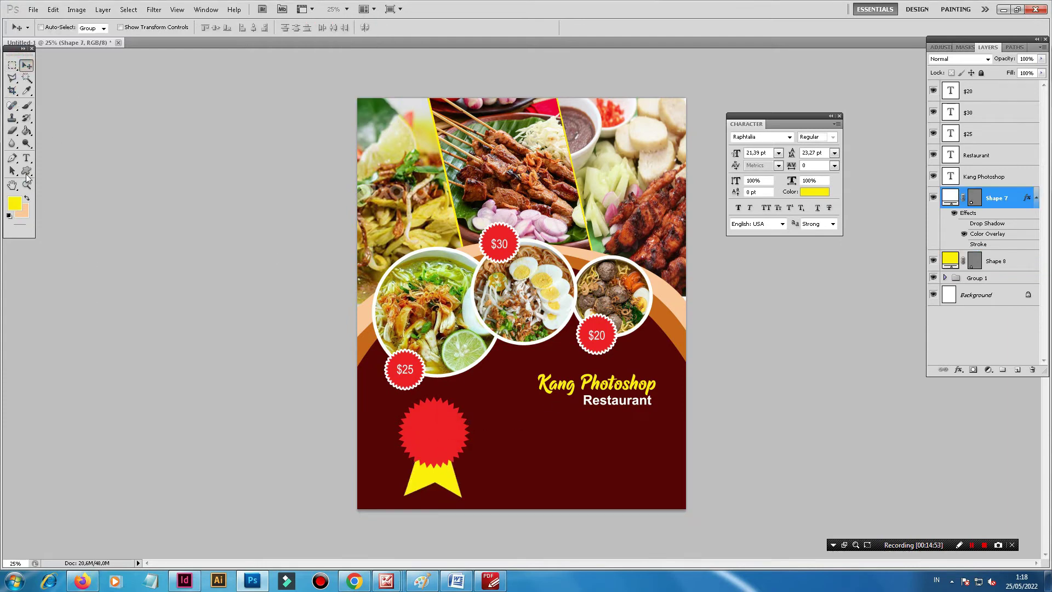
left_click(27, 171)
Step: Draw a white rounded box beside the rosette and subtract an inner rounded rectangle to hollow it
left_click(60, 183)
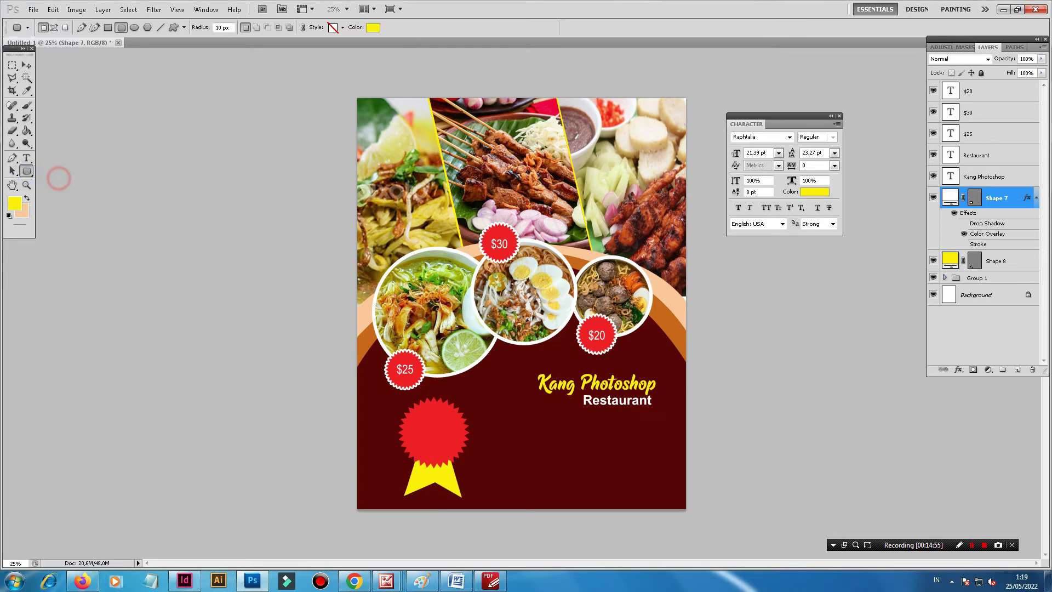
left_click_drag(481, 426, 670, 482)
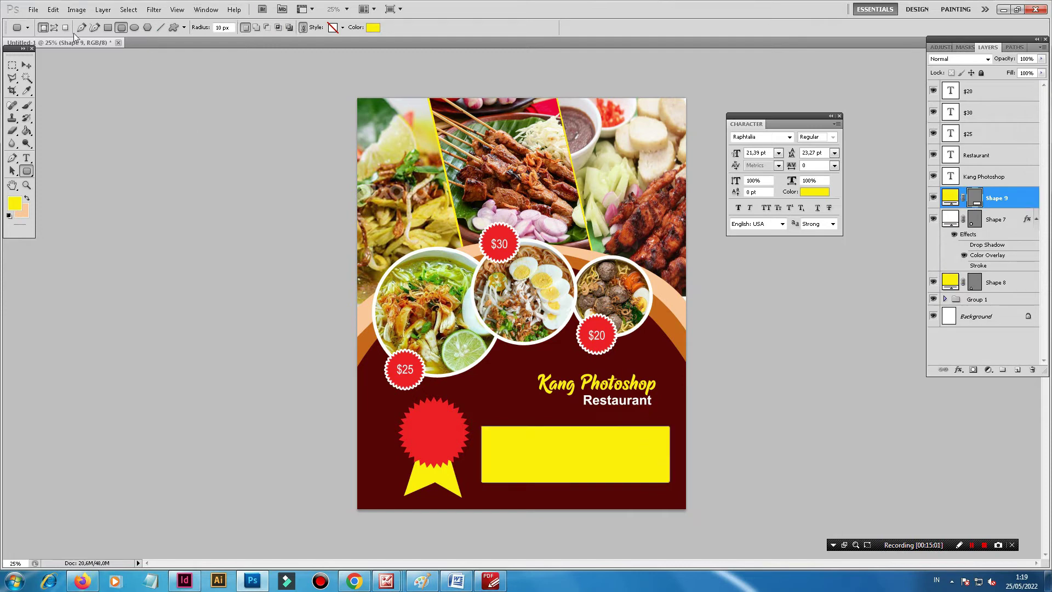
left_click(370, 28)
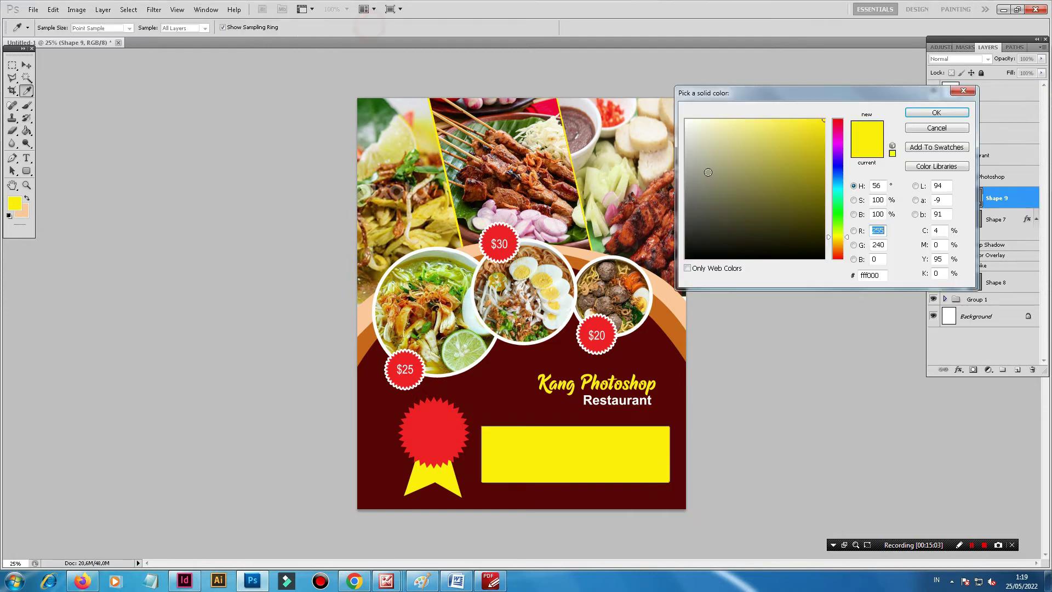
left_click(681, 112)
left_click(931, 113)
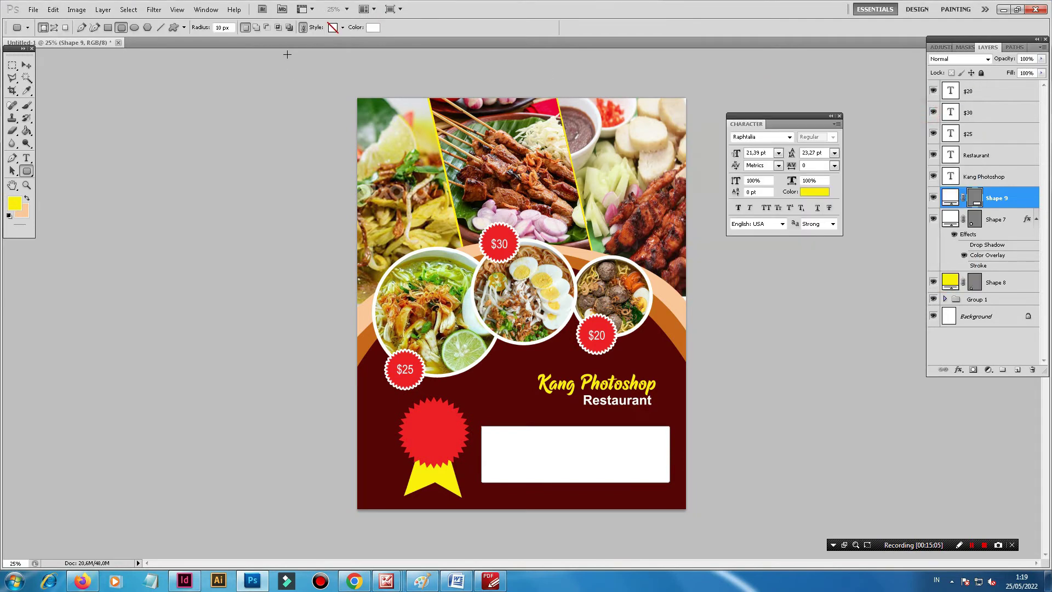
left_click(268, 28)
left_click_drag(484, 429, 664, 478)
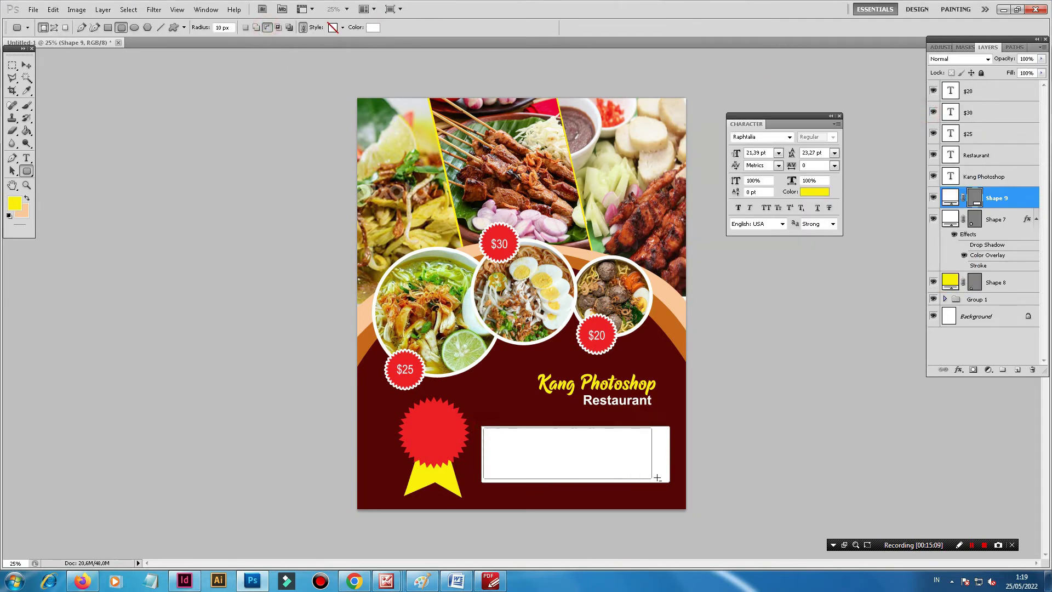
left_click_drag(664, 479, 668, 481)
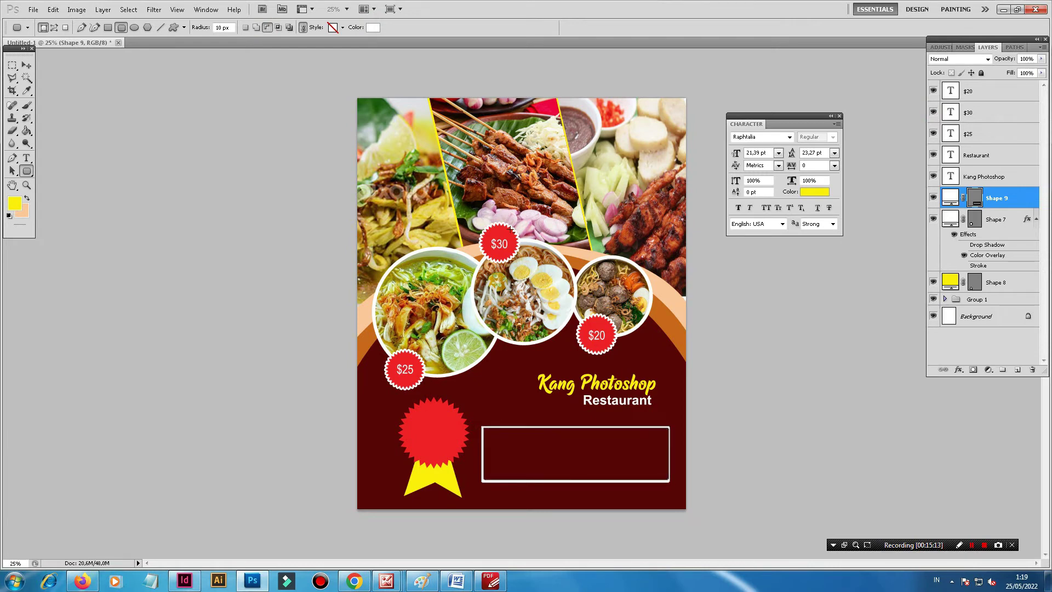
left_click(995, 220)
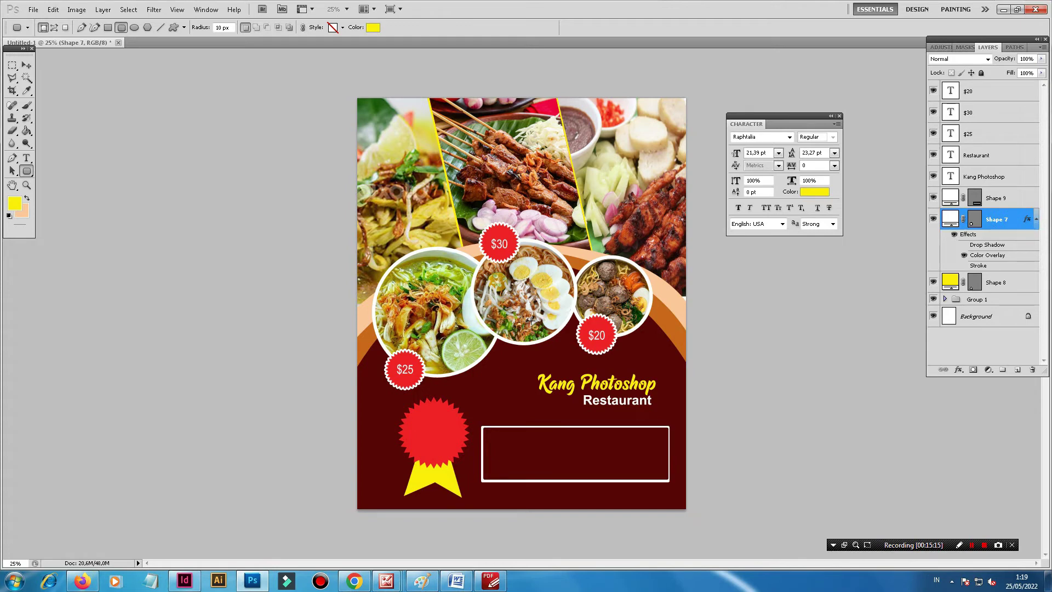
Step: Select the Kang Photoshop and Restaurant layers together and move them up slightly
scroll(597, 395, "up", 1)
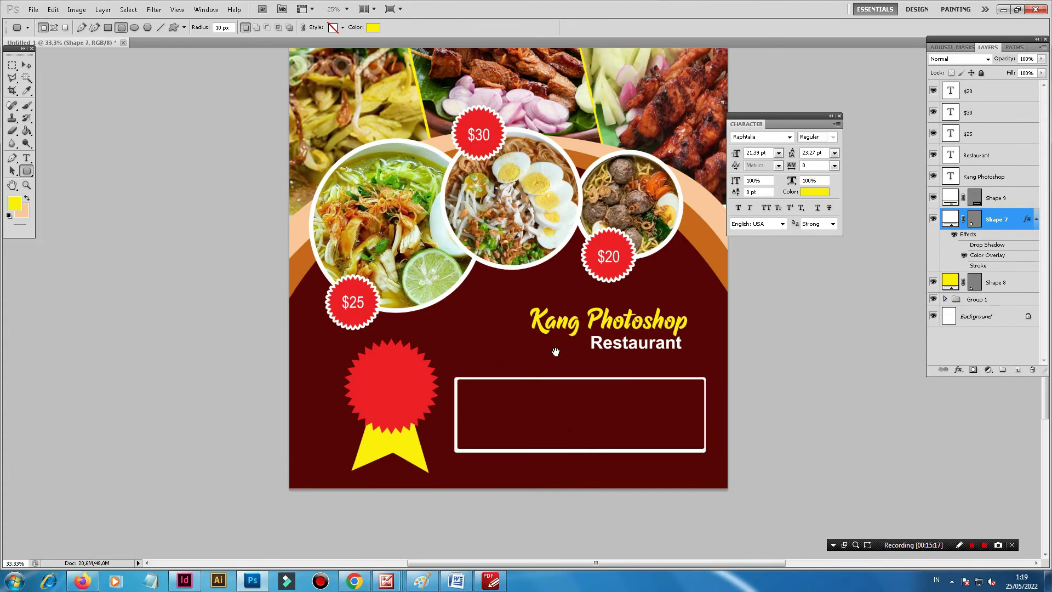
left_click(27, 65)
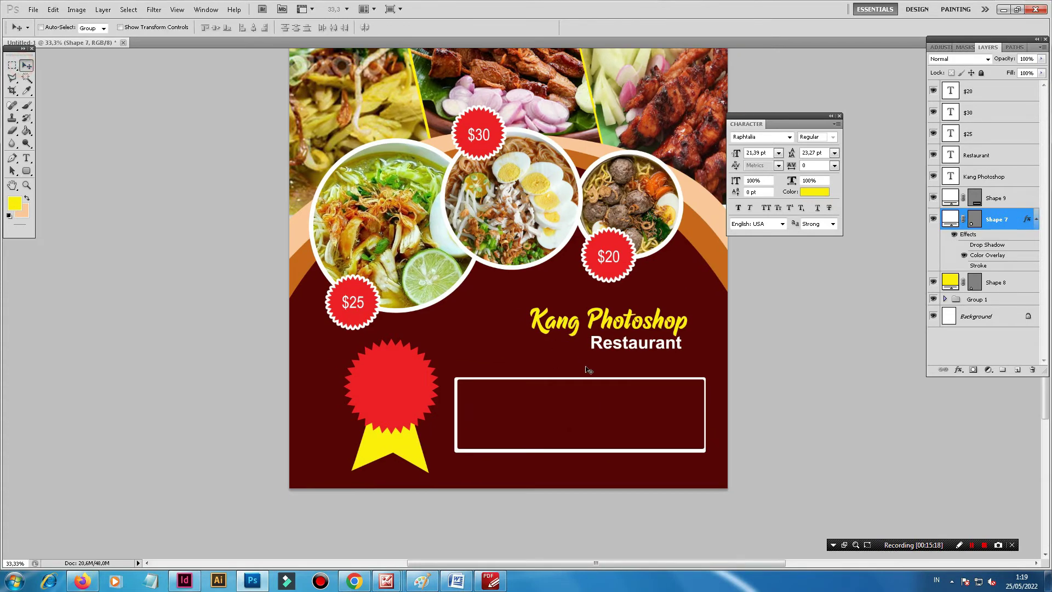
right_click(637, 349)
left_click(649, 354)
right_click(627, 311)
left_click(642, 317, "shift")
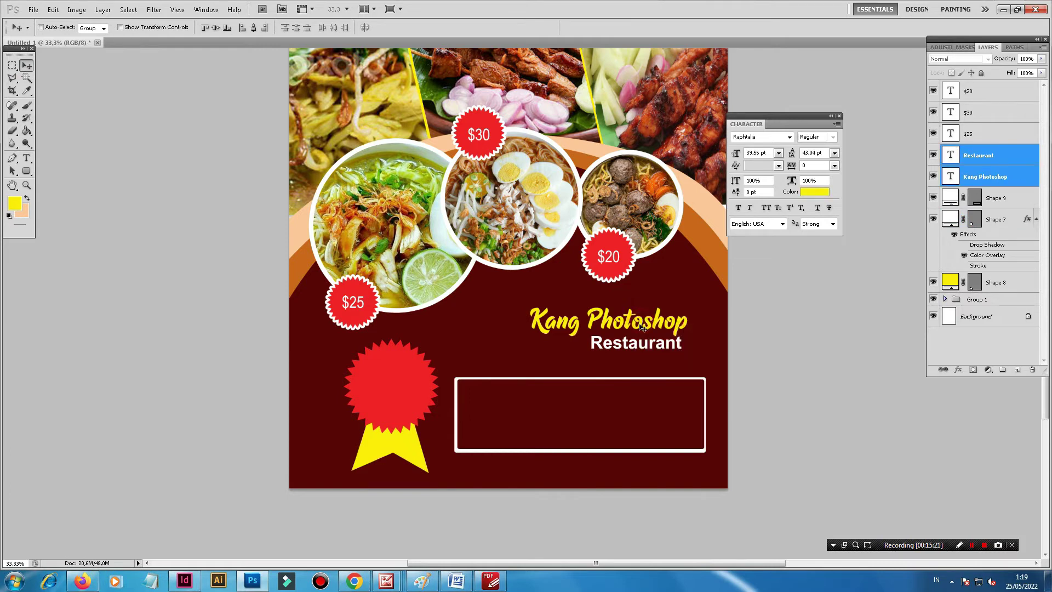
left_click_drag(642, 327, 642, 312)
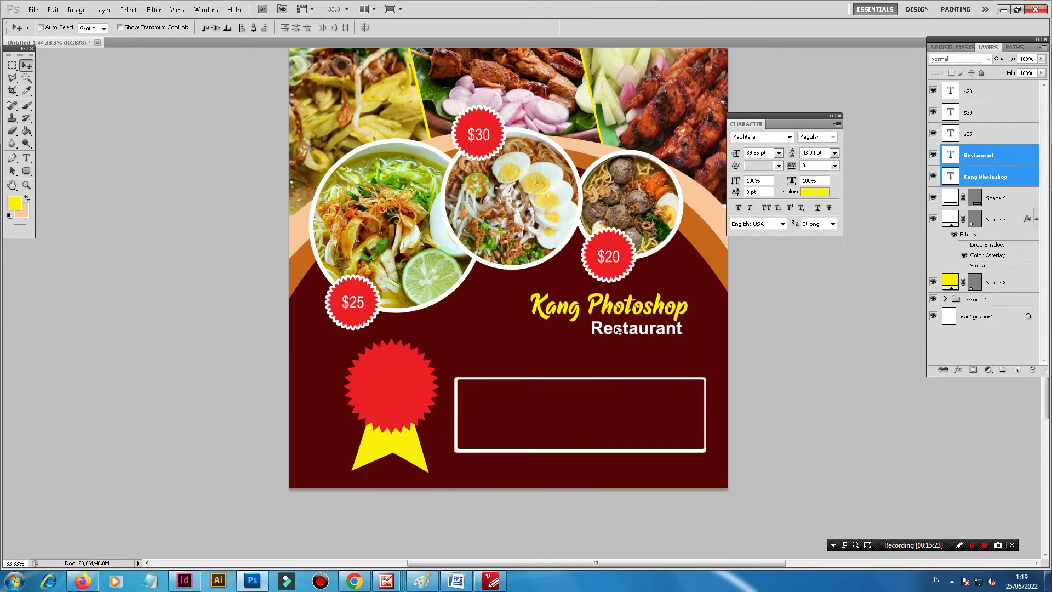
Step: Duplicate the Restaurant text layer and move the copy below and left of it
right_click(618, 329)
left_click(625, 328)
right_click(975, 163)
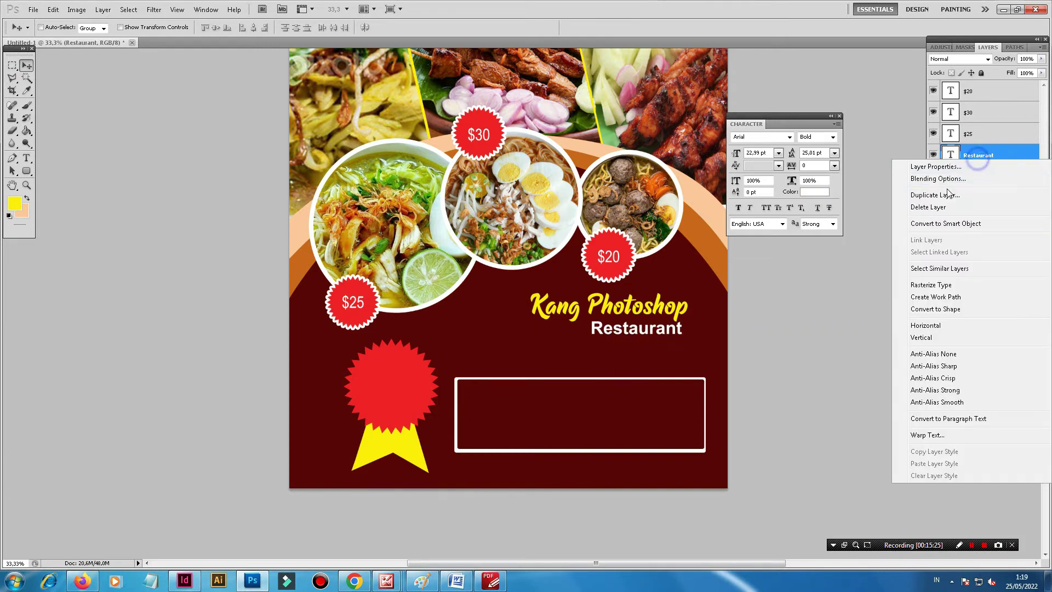
left_click(926, 197)
key("Return")
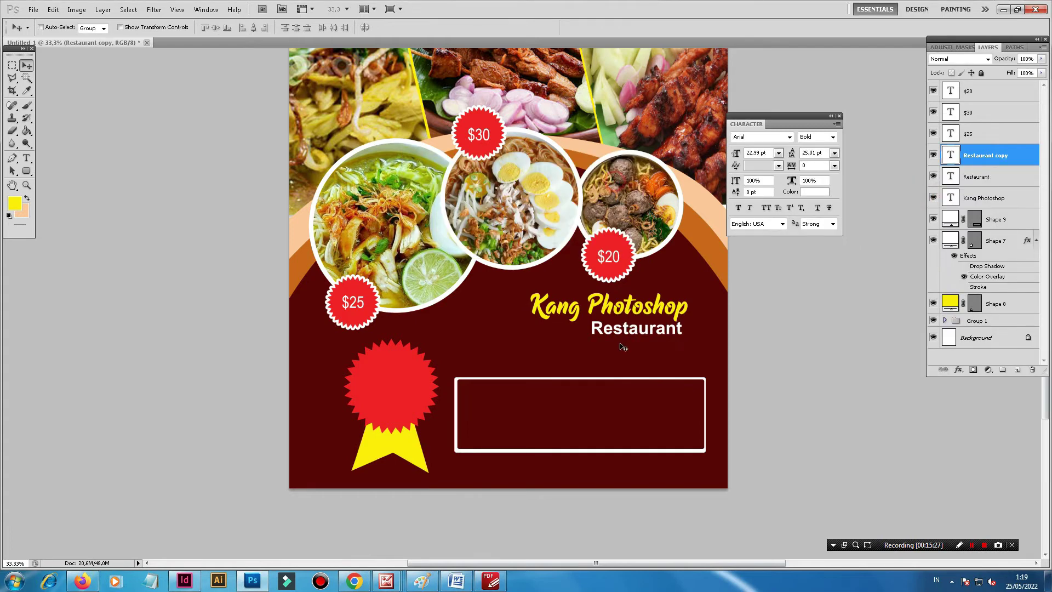
left_click_drag(628, 338, 562, 356)
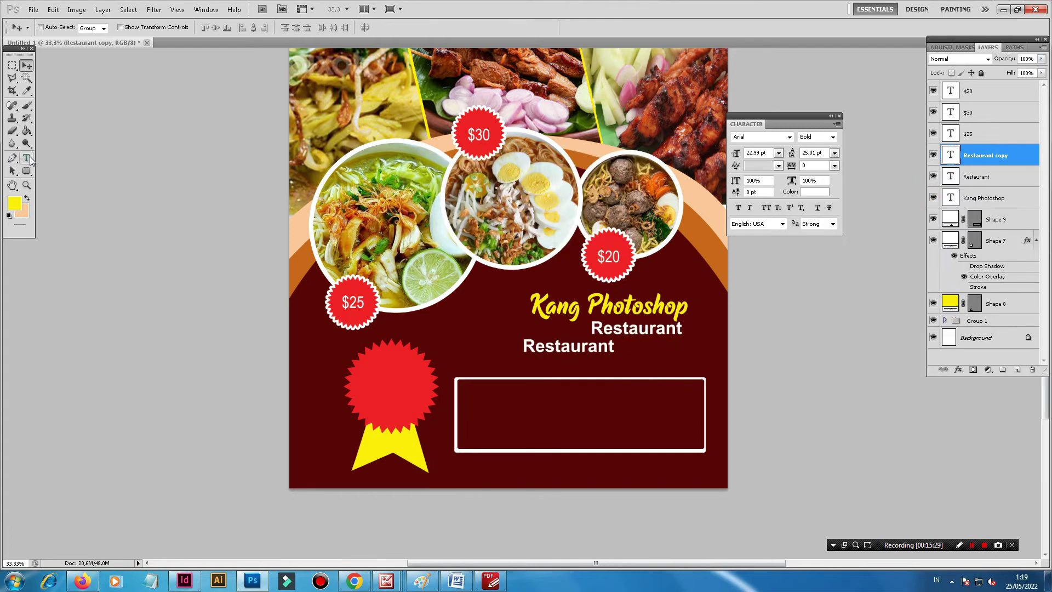
Step: Retype the copy as the two-line tagline in Arial Narrow, right-aligned, and place it under Restaurant
left_click(26, 158)
left_click(521, 346)
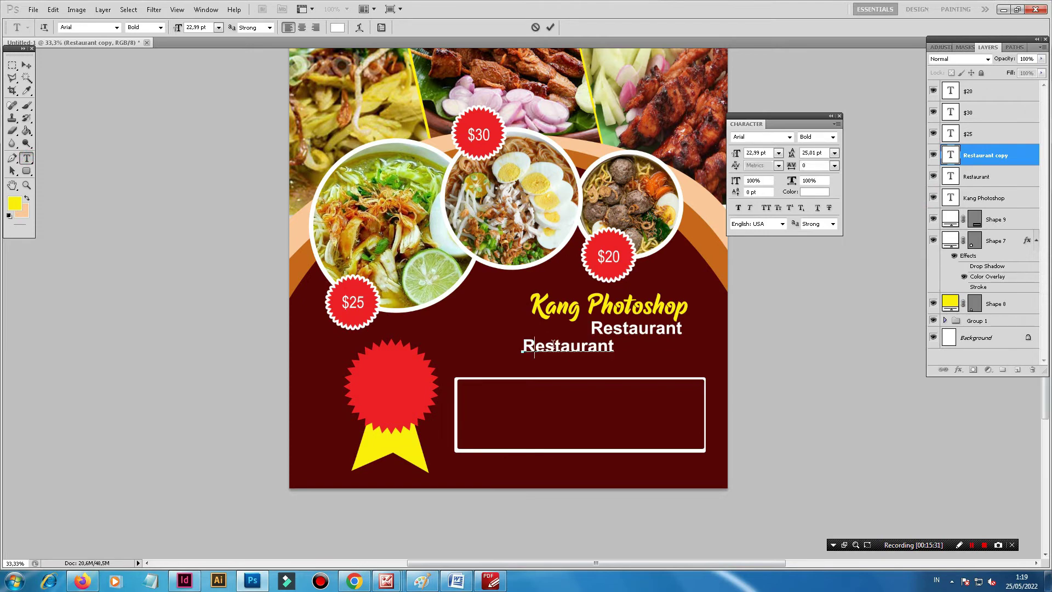
key("Right")
key("Right")
key("Right")
key("ctrl+a")
key("ctrl+v")
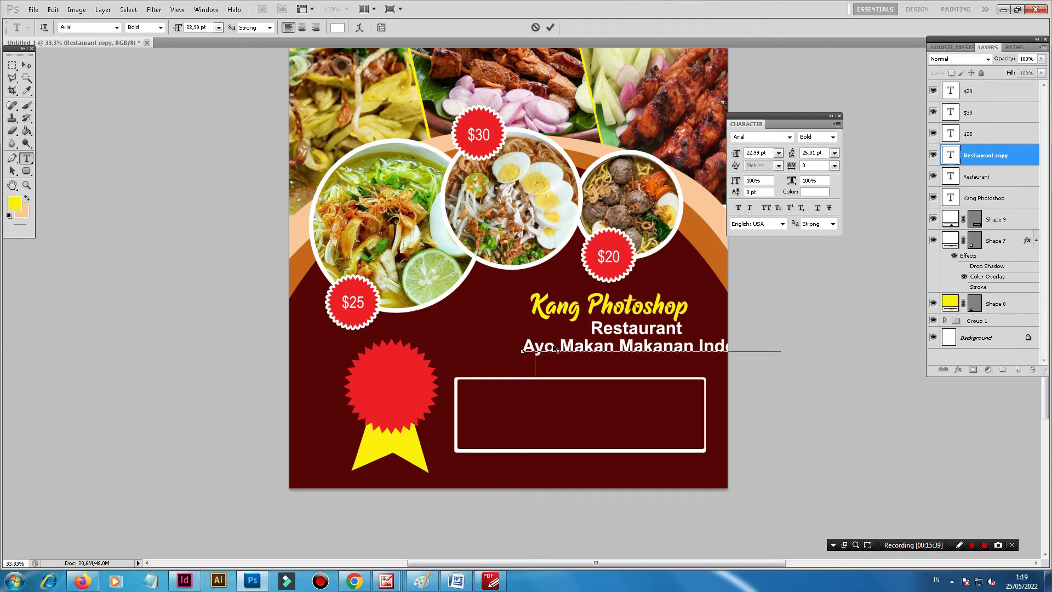
type("Kalau t")
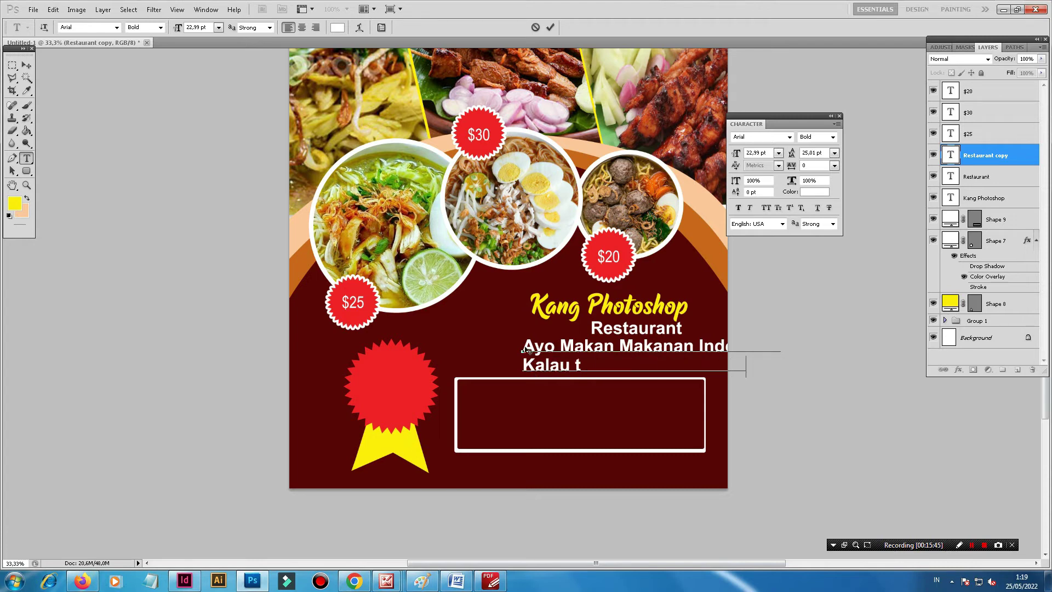
type("idak Kita Siapa La")
key("ctrl+a")
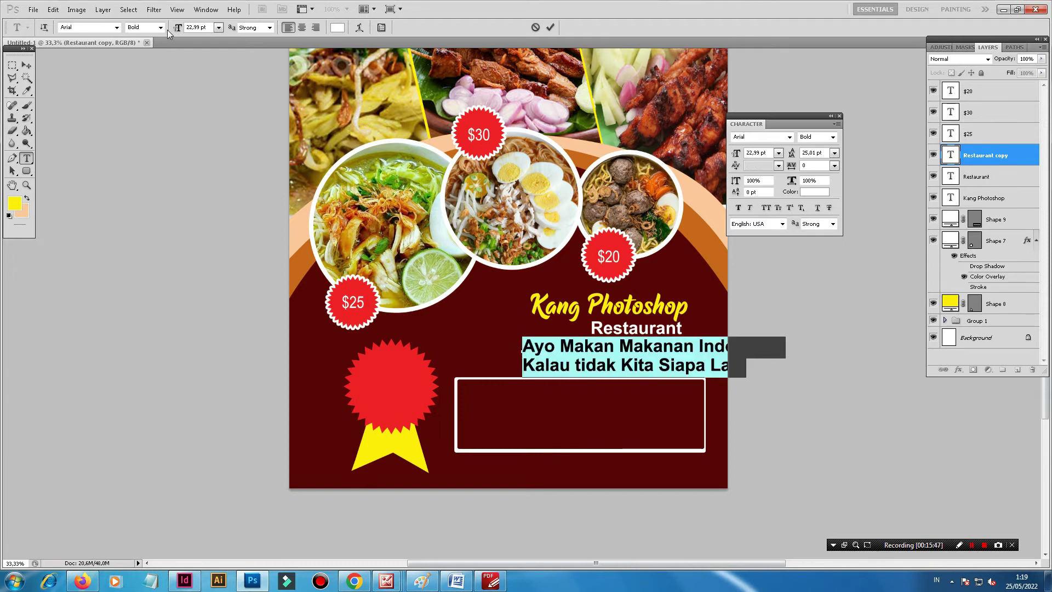
left_click(161, 28)
left_click(155, 39)
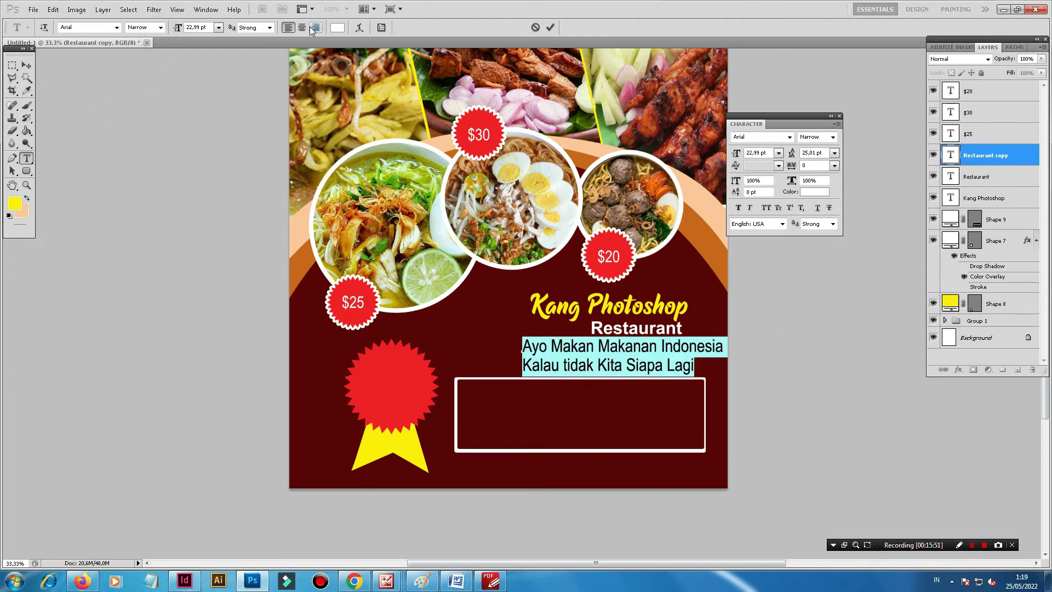
left_click(27, 65)
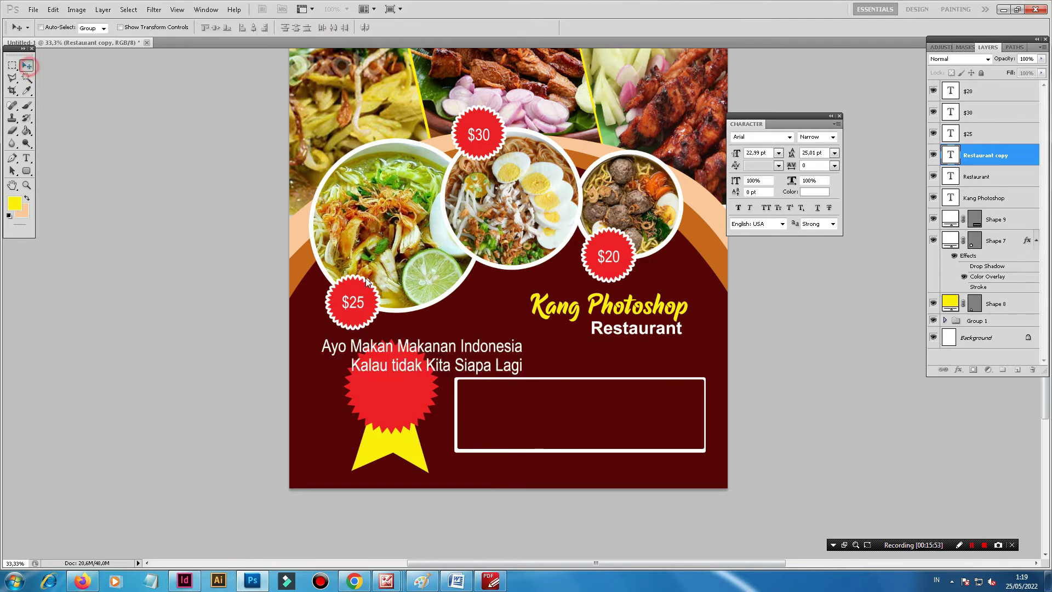
left_click(447, 357)
left_click_drag(461, 359, 607, 361)
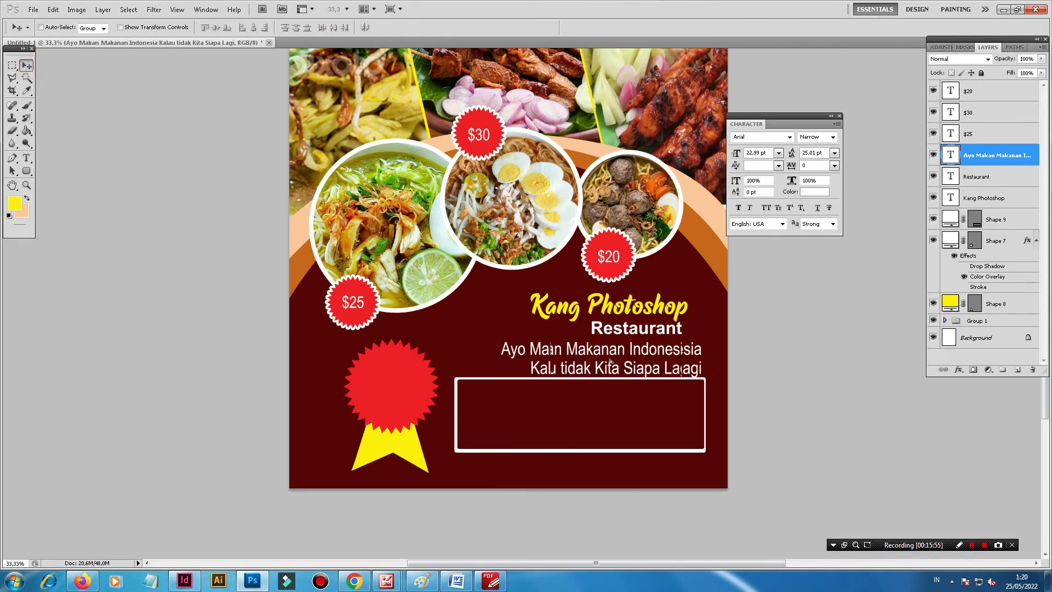
Step: Scale the tagline down to a smaller height and nudge it down slightly
key("ctrl+t")
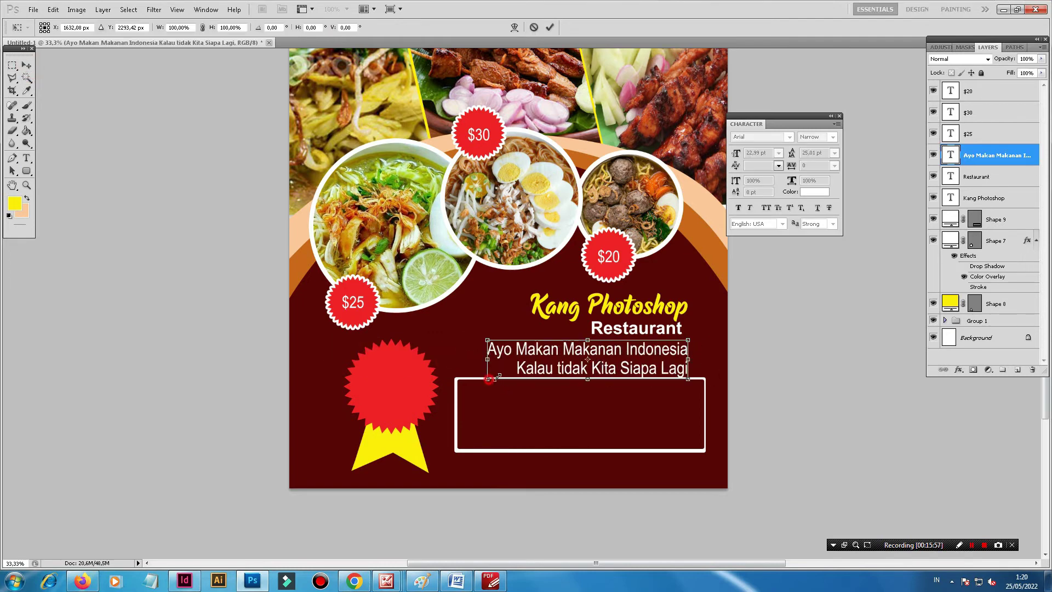
left_click_drag(490, 378, 559, 355)
left_click_drag(623, 364, 623, 360)
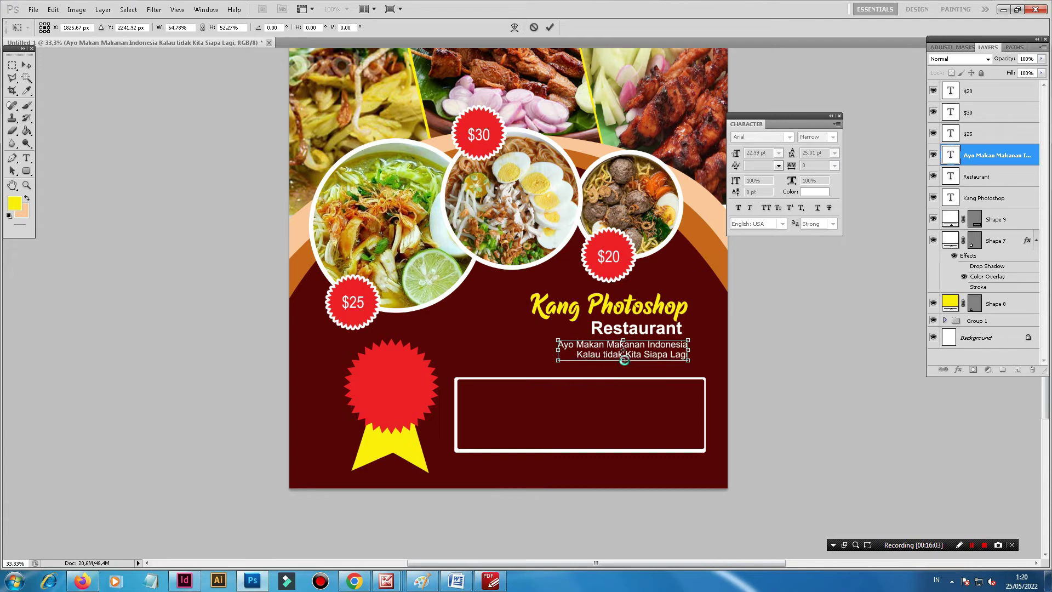
key("Return")
key("Down")
key("Down")
key("Down")
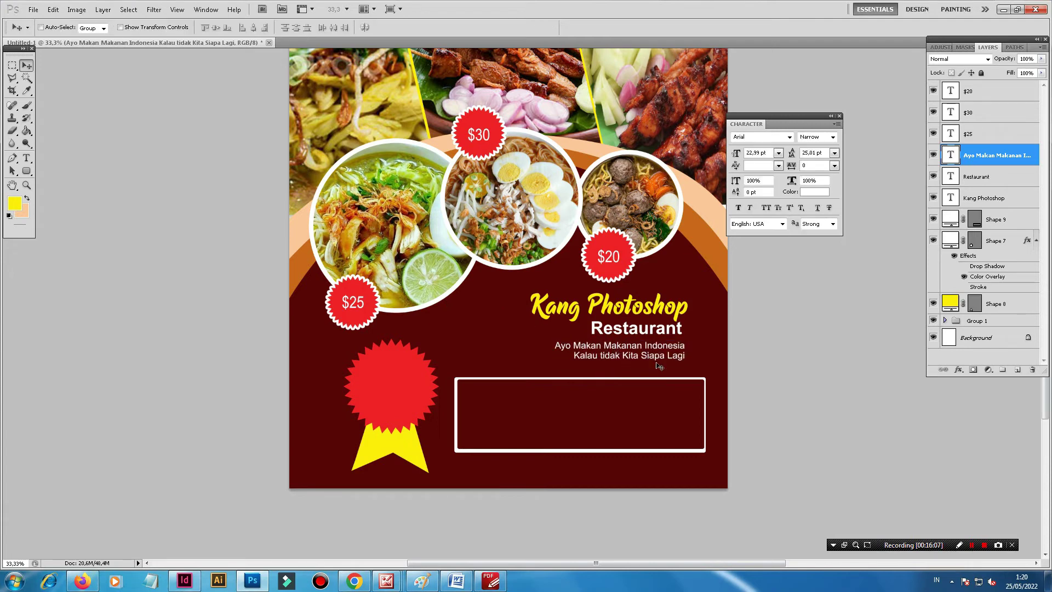
left_click_drag(620, 426, 620, 354)
Step: Duplicate the Restaurant text layer and move the copy into the contact box
right_click(625, 256)
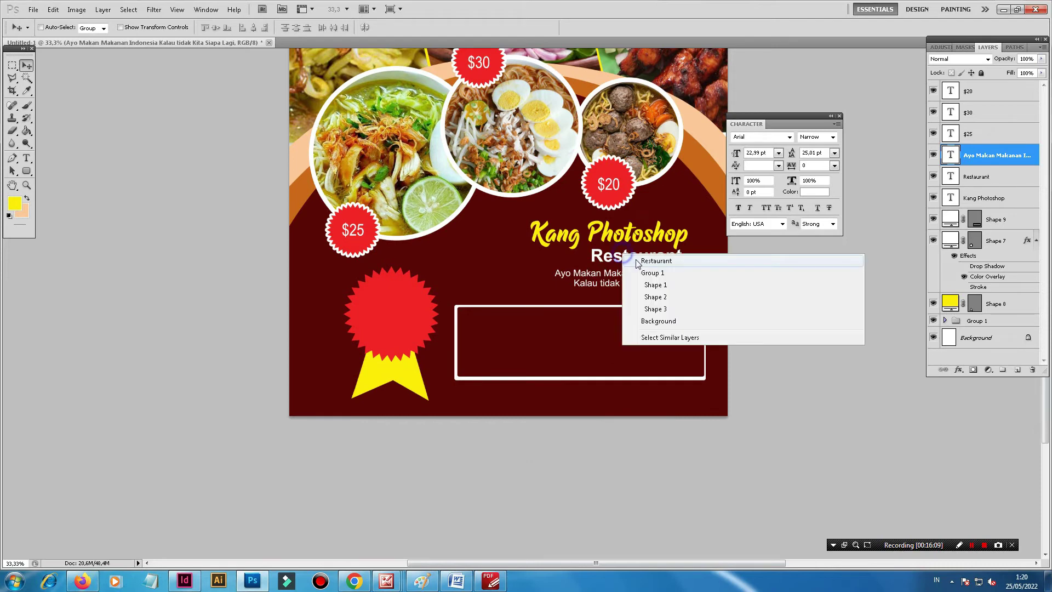
left_click(638, 262)
right_click(950, 177)
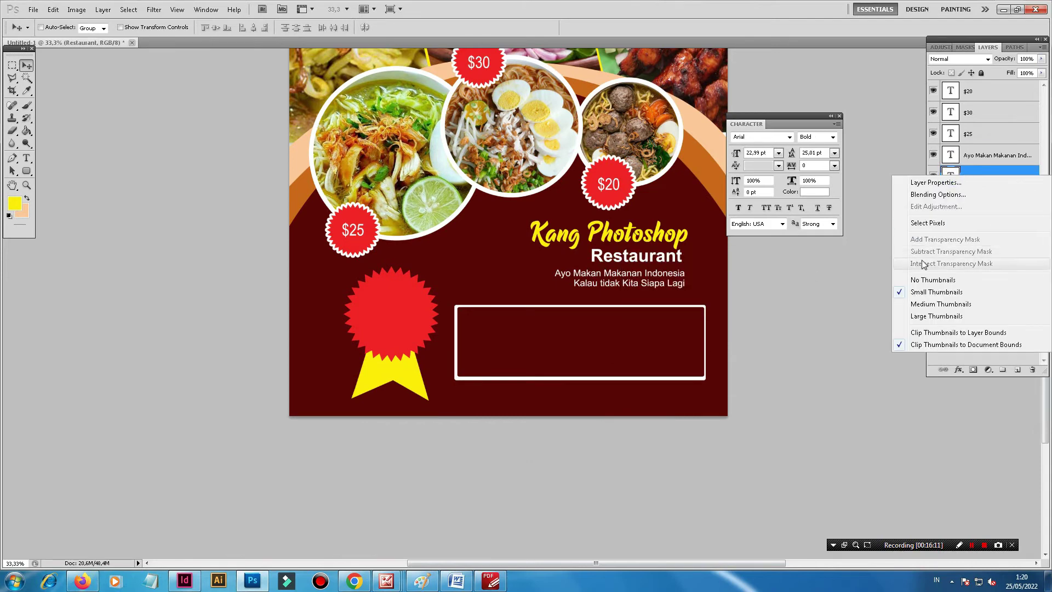
left_click(853, 232)
right_click(980, 174)
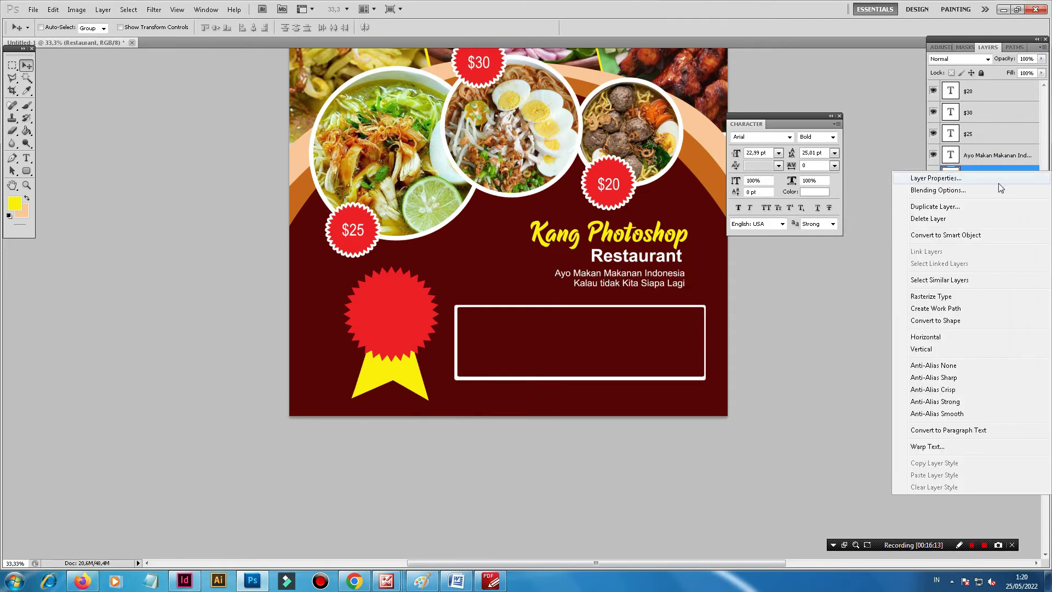
left_click(920, 206)
left_click(620, 179)
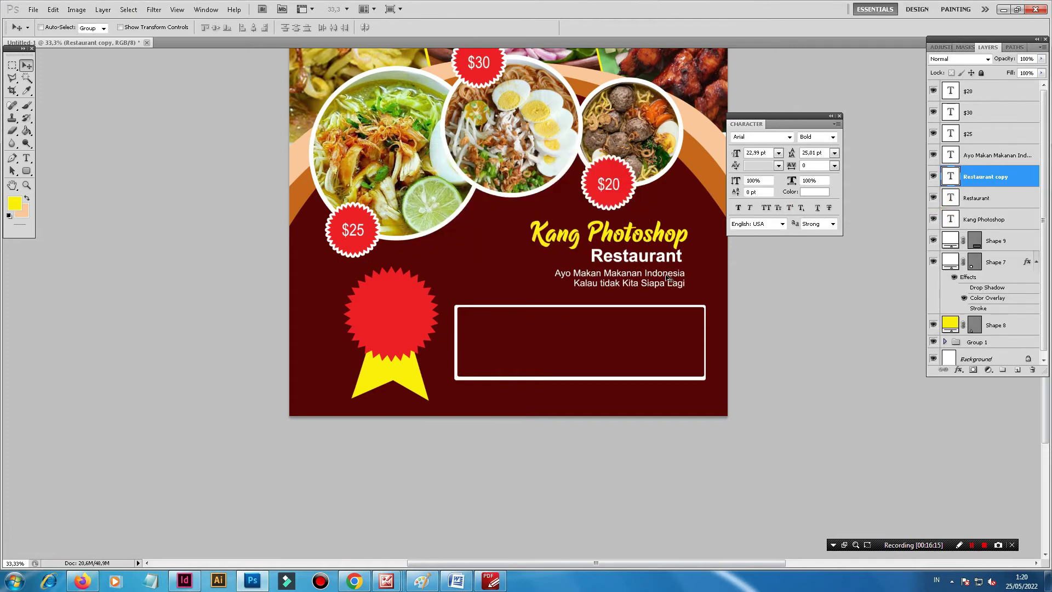
mouse_move(653, 266)
left_mouse_down()
mouse_move(530, 347)
mouse_move(525, 340)
left_mouse_up()
Step: Retype the copied text as 'Order Now!' and shift it right and down in the box
left_click(26, 158)
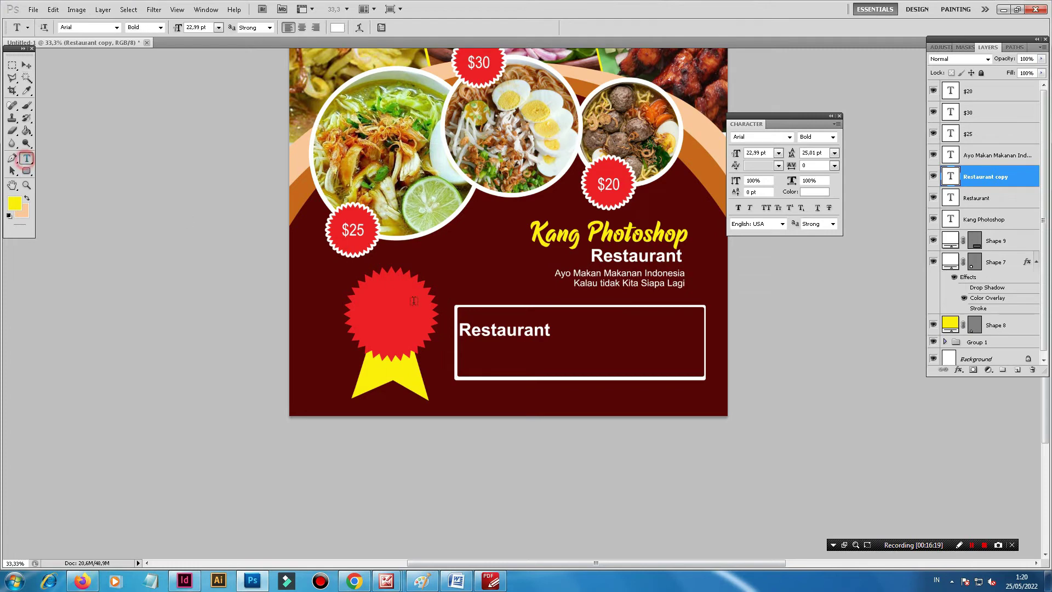
left_click(504, 330)
double_click(502, 331)
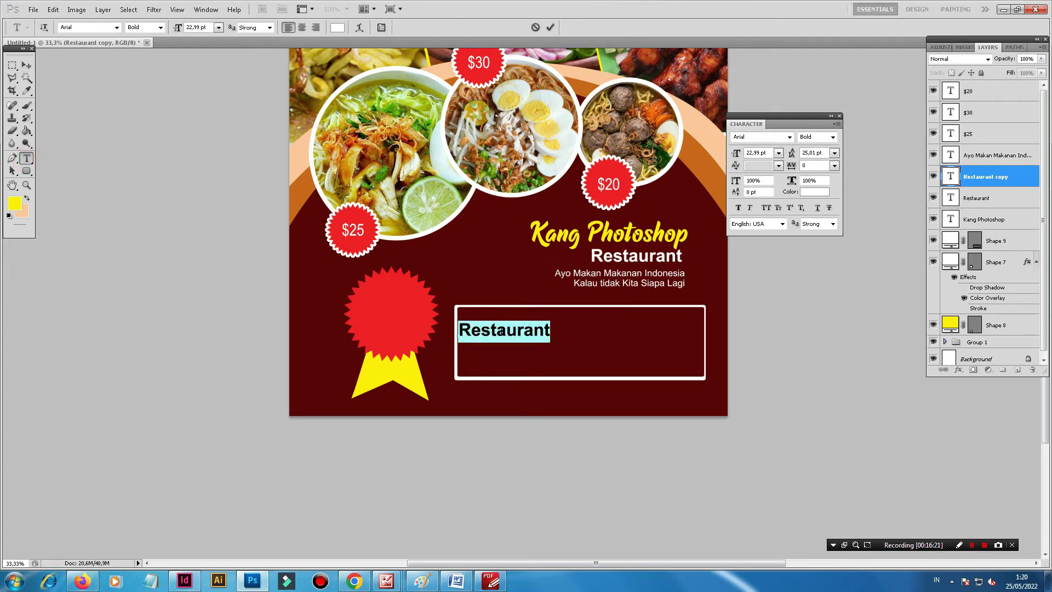
key("Left")
key("Right")
key("ctrl+a")
type("Order ")
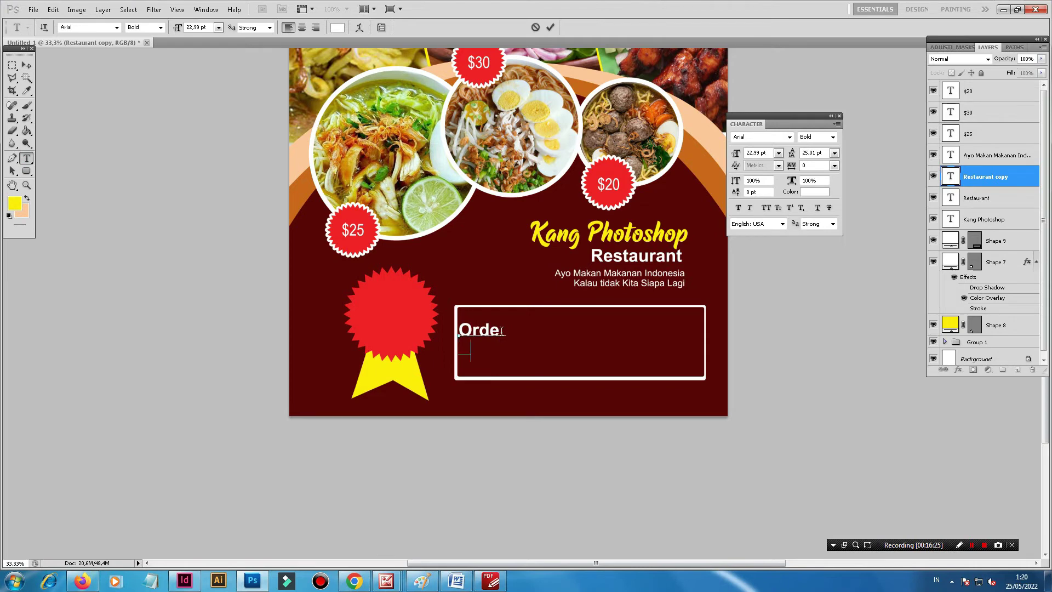
type("Now!")
left_click(26, 65)
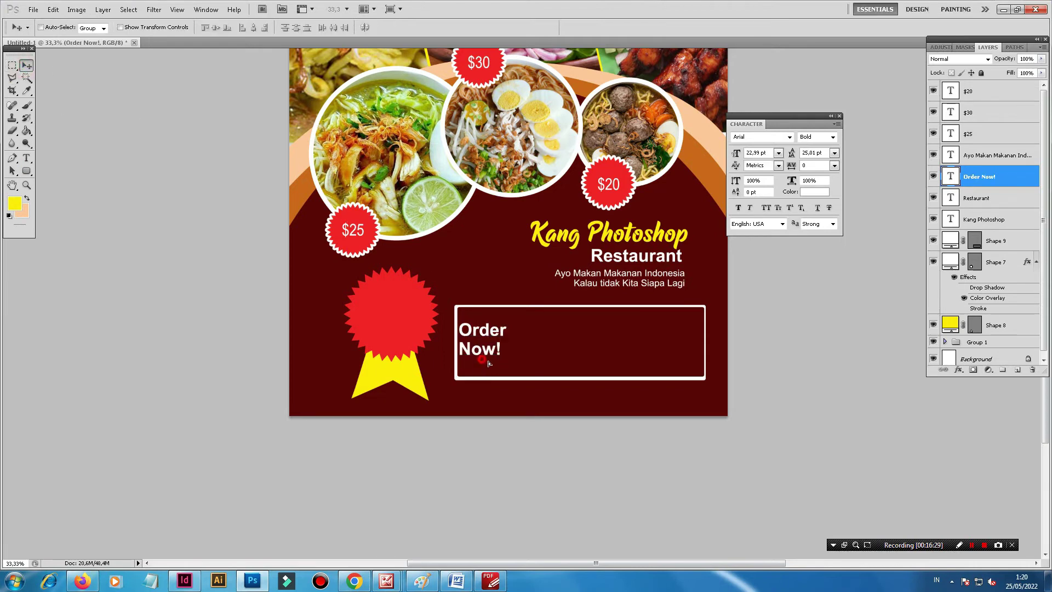
left_click_drag(489, 364, 499, 367)
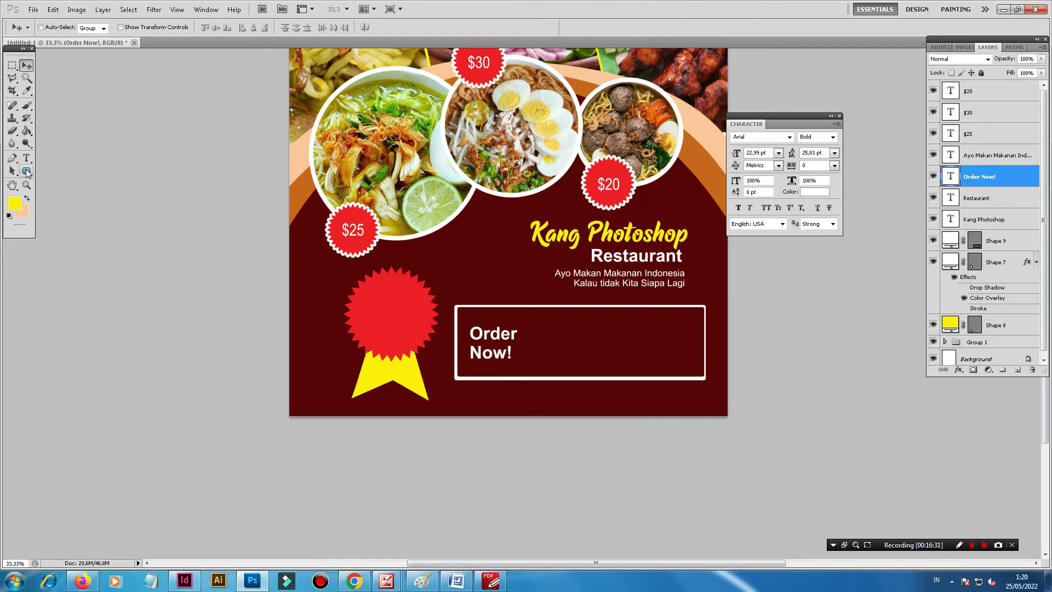
Step: Draw a thin vertical rectangle divider beside the Order Now! text
left_click(26, 170)
left_click(61, 174)
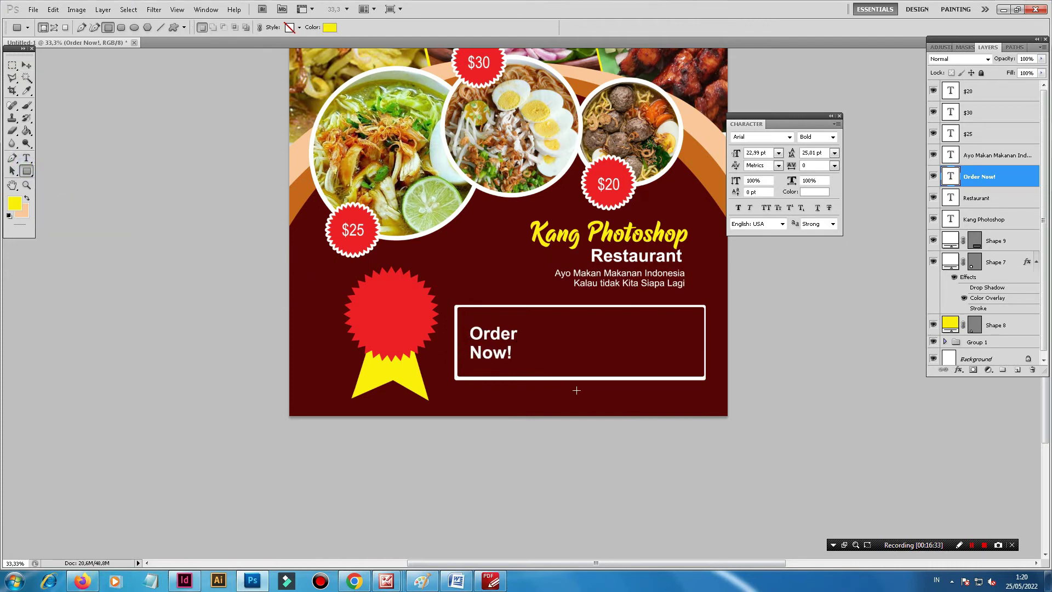
left_click_drag(522, 317, 524, 370)
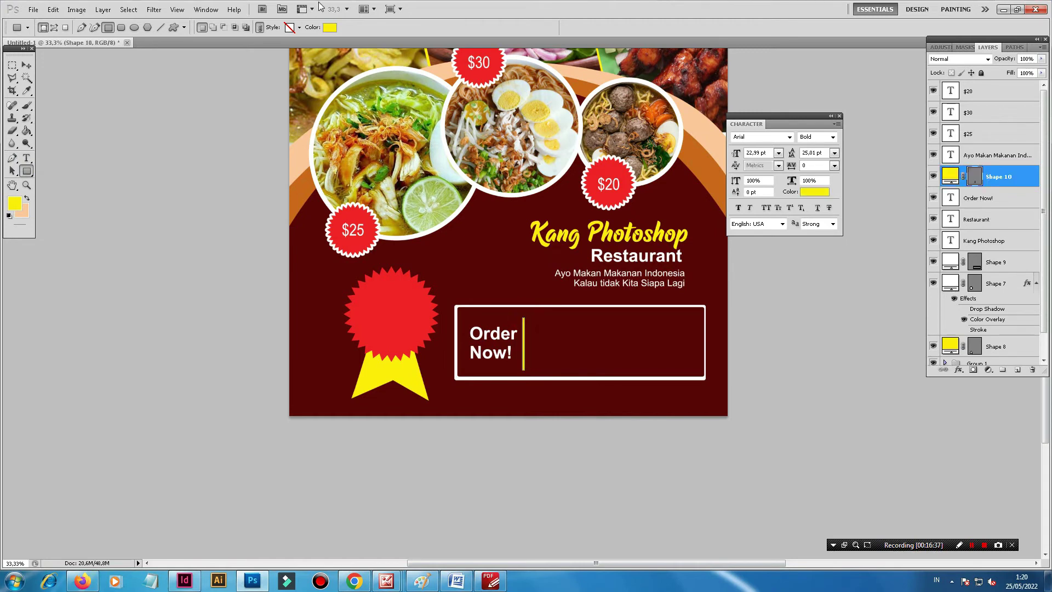
left_click(26, 65)
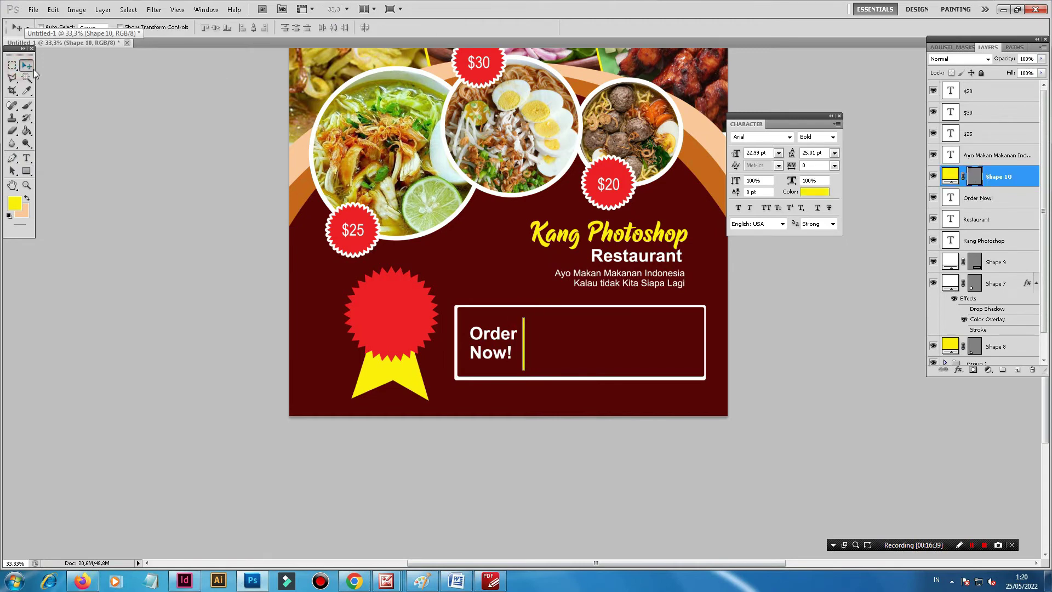
Step: Zoom out, drag a copy of Order Now! right of the divider, then undo it
scroll(509, 366, "up", 1)
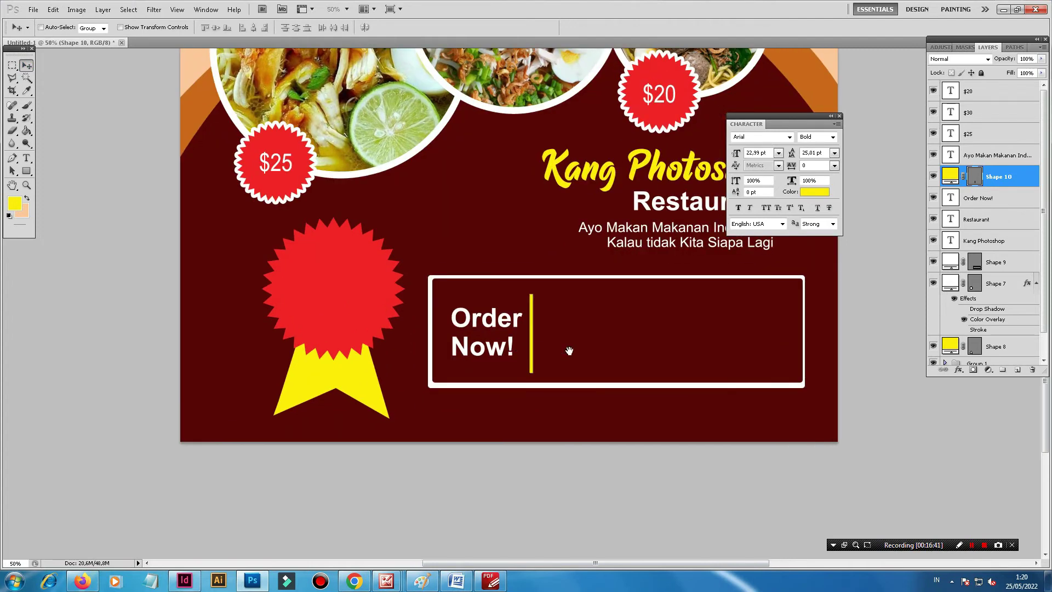
left_click_drag(606, 355, 508, 336)
right_click(387, 297)
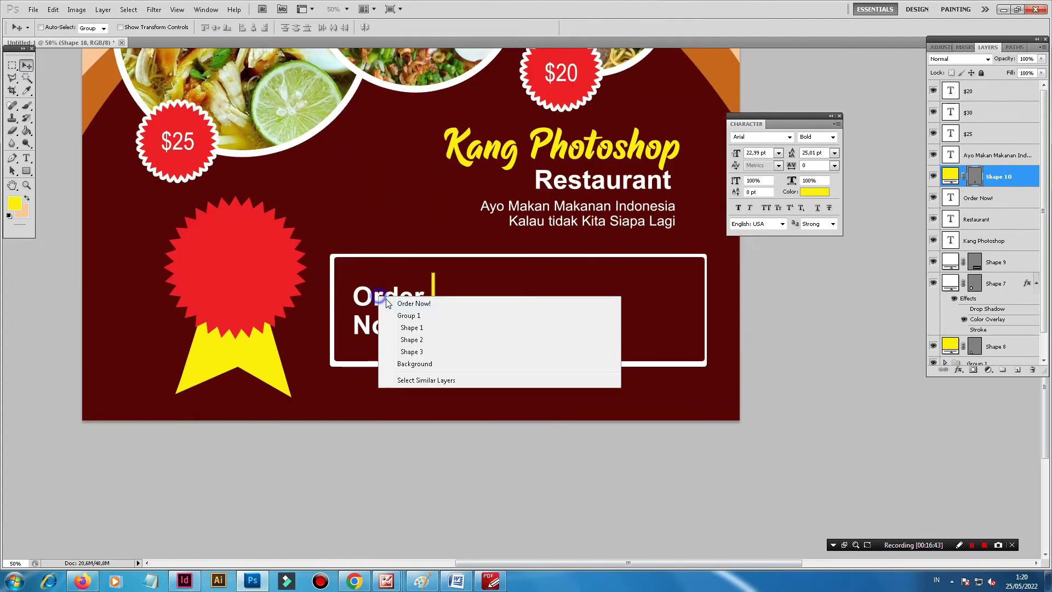
left_click(392, 304)
left_click_drag(392, 304, 487, 296)
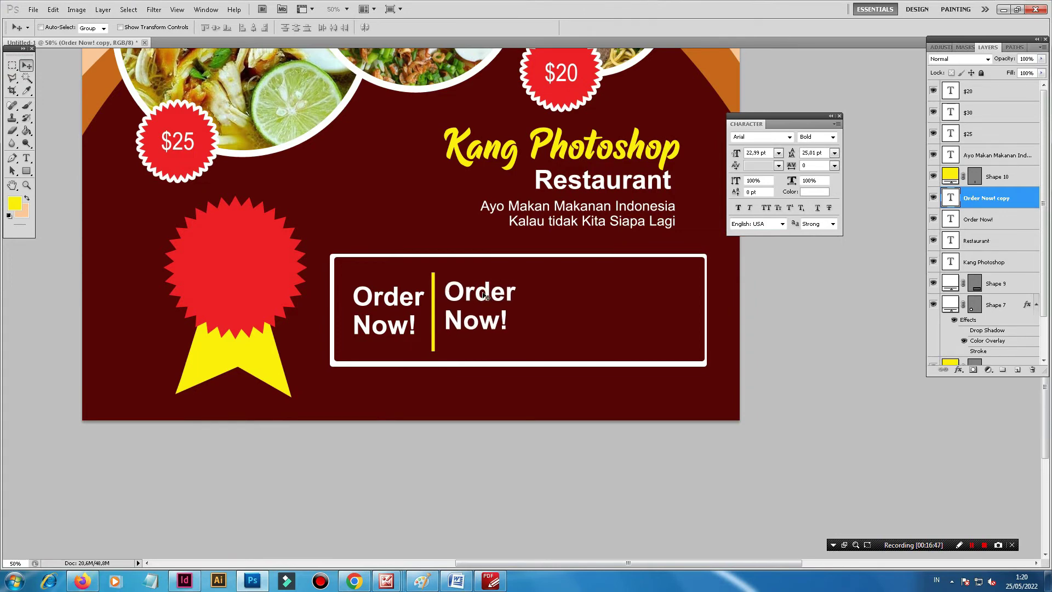
key("ctrl+z")
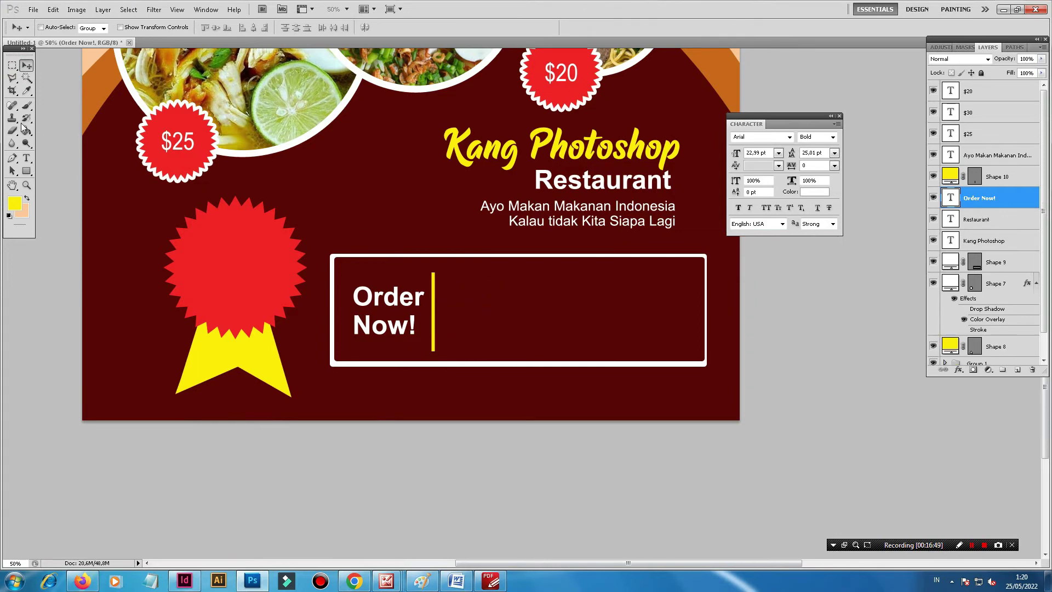
Step: Draw a yellow telephone custom shape to the right of the divider
right_click(27, 170)
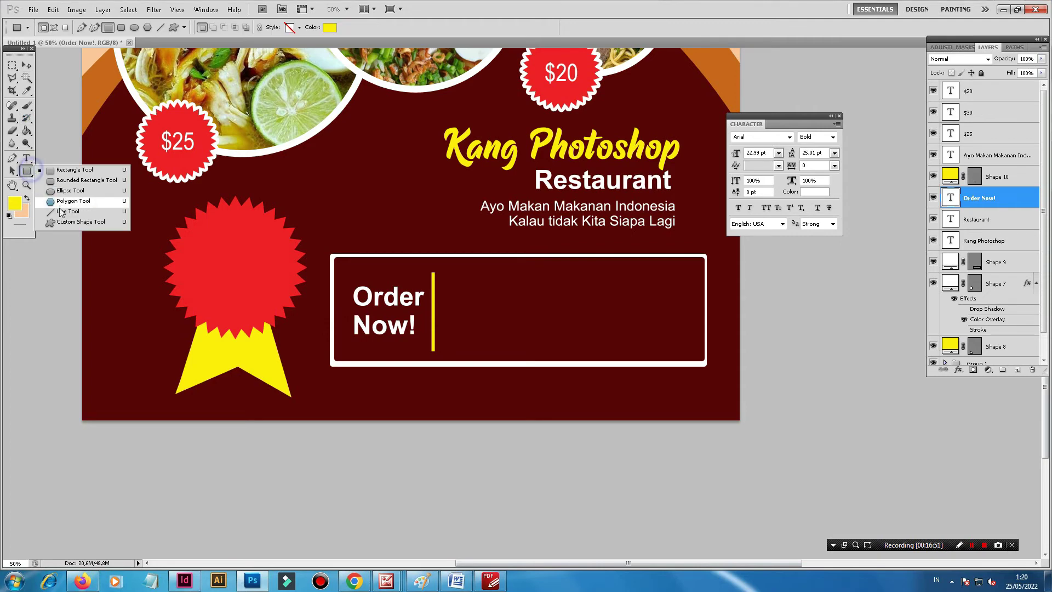
left_click(61, 226)
left_click(228, 27)
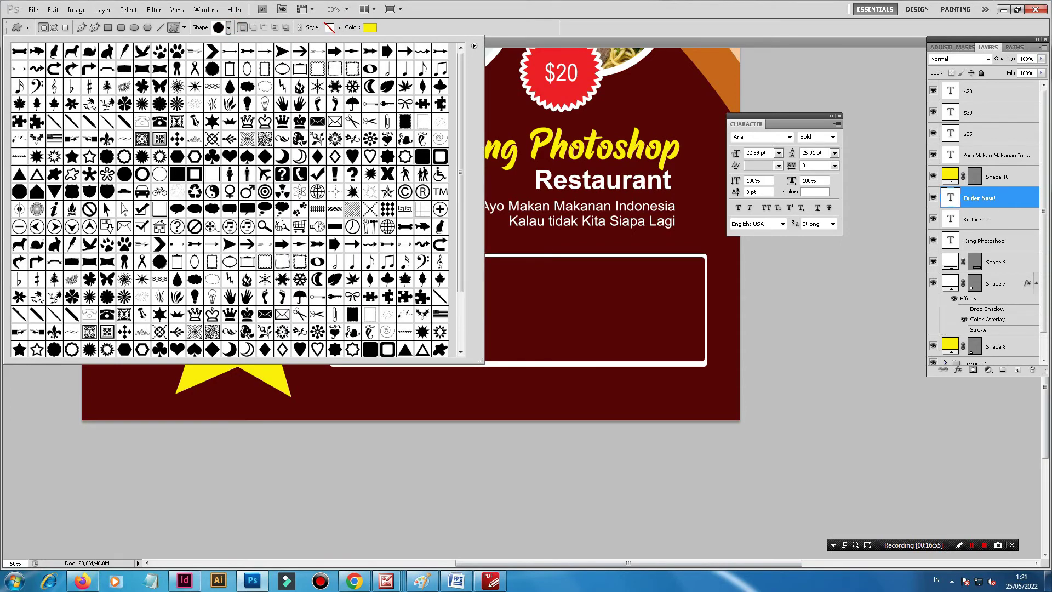
scroll(280, 224, "down", 2)
scroll(280, 224, "down", 2)
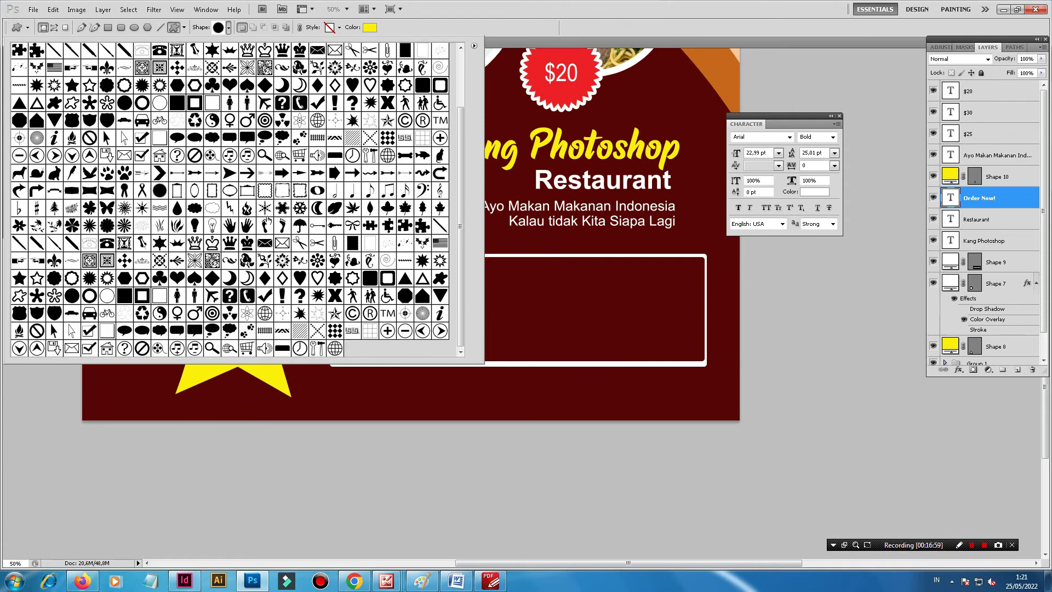
scroll(267, 221, "up", 1)
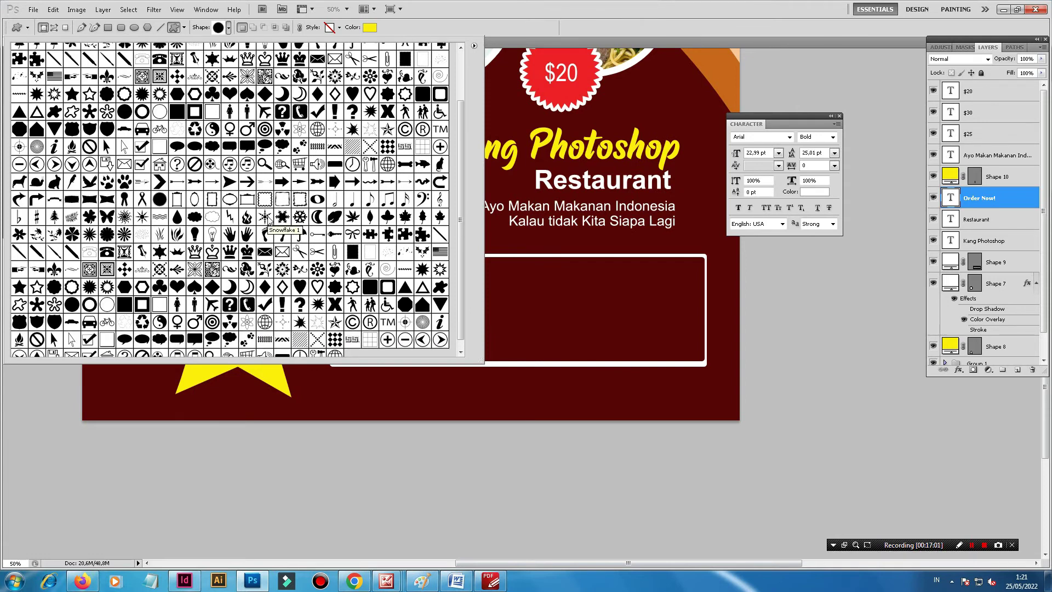
scroll(267, 221, "up", 1)
left_click(160, 68)
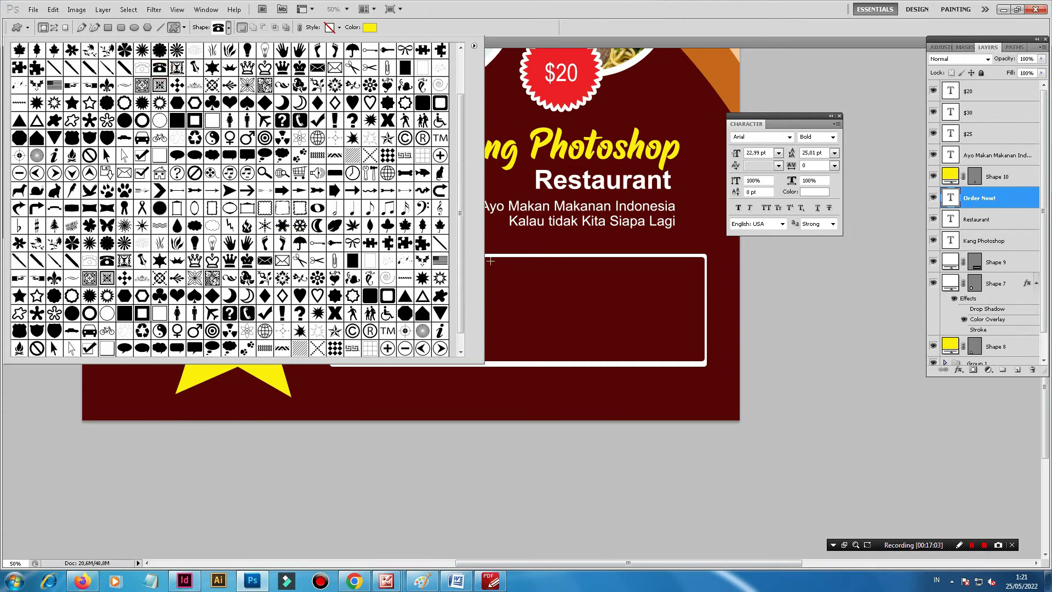
left_click(528, 264)
left_click_drag(450, 283, 483, 305)
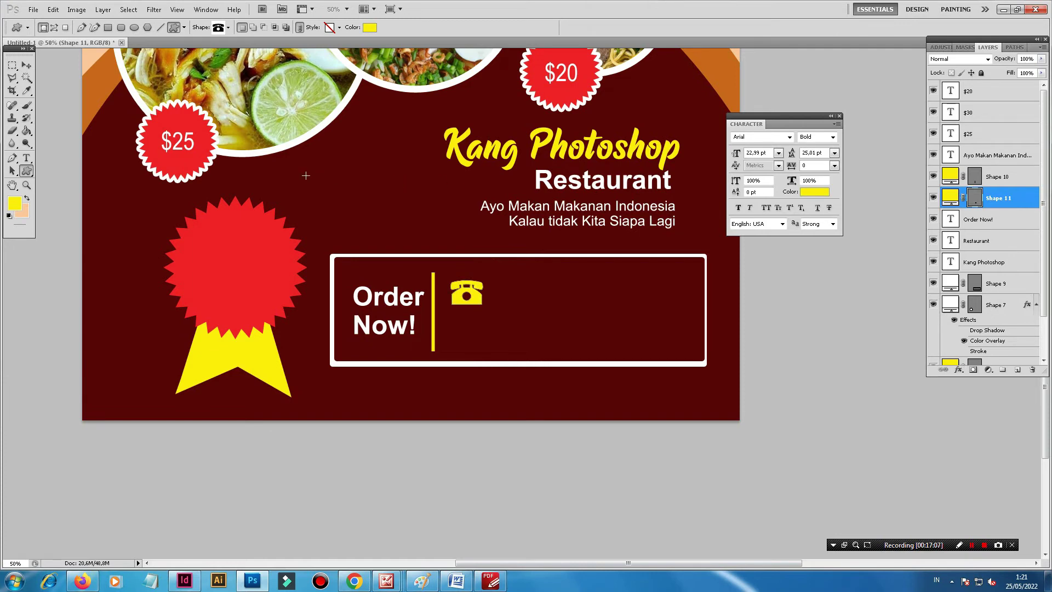
Step: Alt-drag a copy of the Order Now! text beside the telephone icon
key("v")
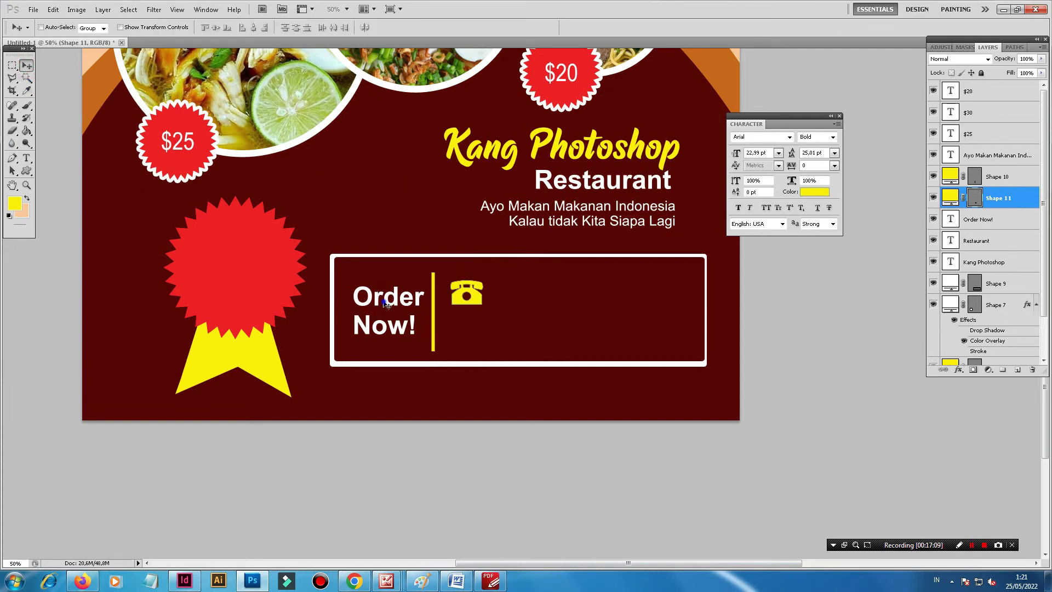
right_click(386, 303)
left_click(406, 304)
left_click_drag(386, 303, 574, 293)
left_click(28, 158)
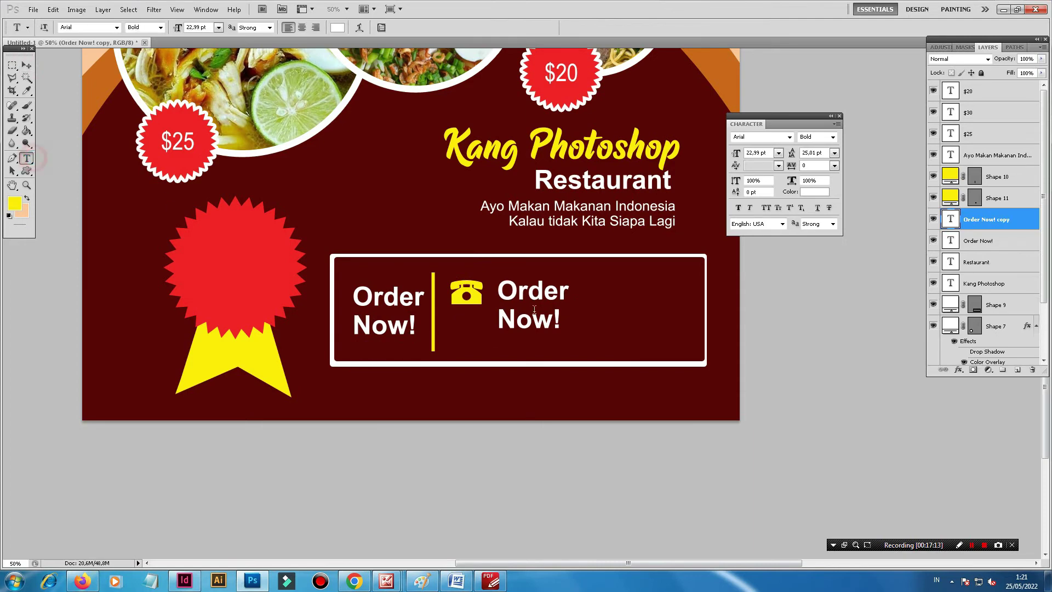
left_click(528, 300)
key("ctrl+a")
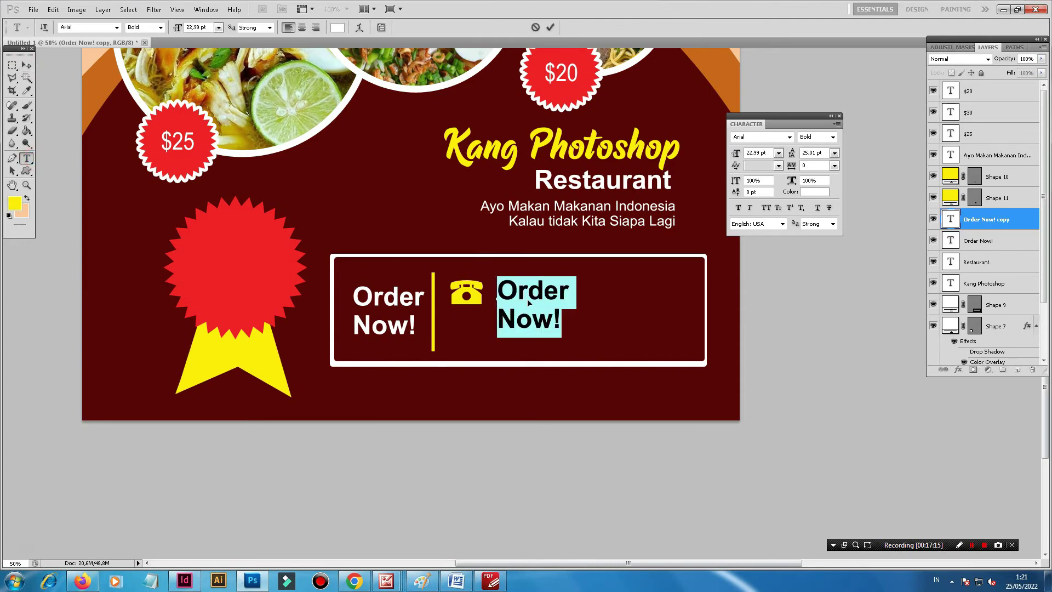
left_click(529, 302)
key("ctrl+a")
type("123")
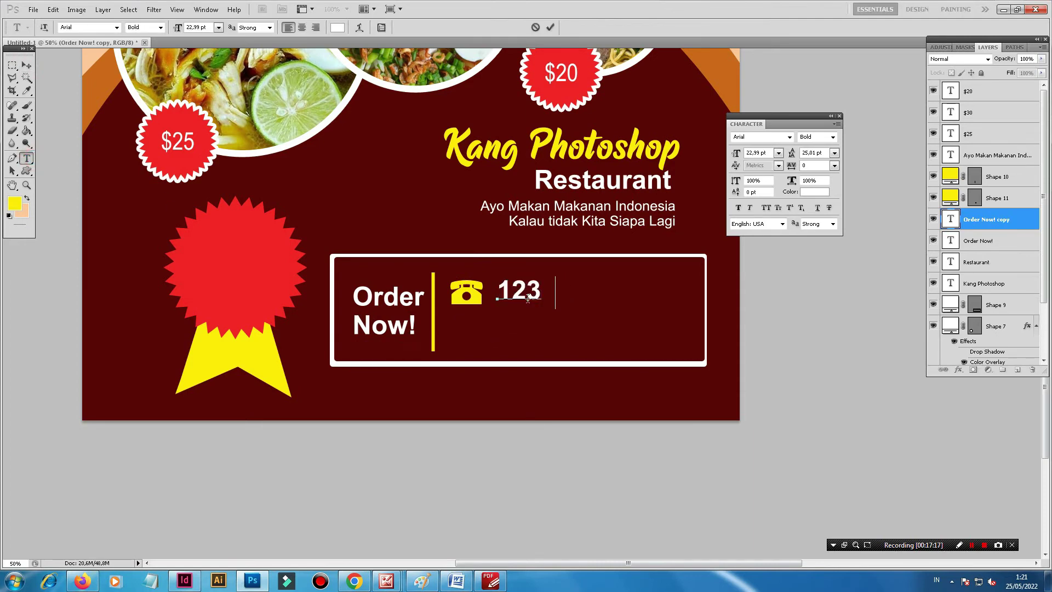
type("4 567")
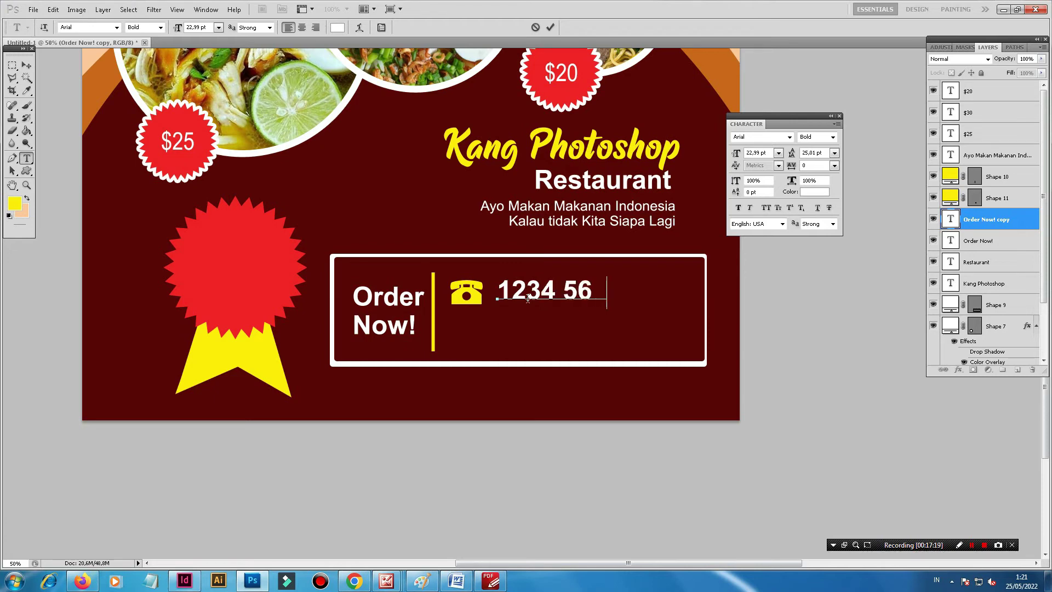
type("8")
type(" 910")
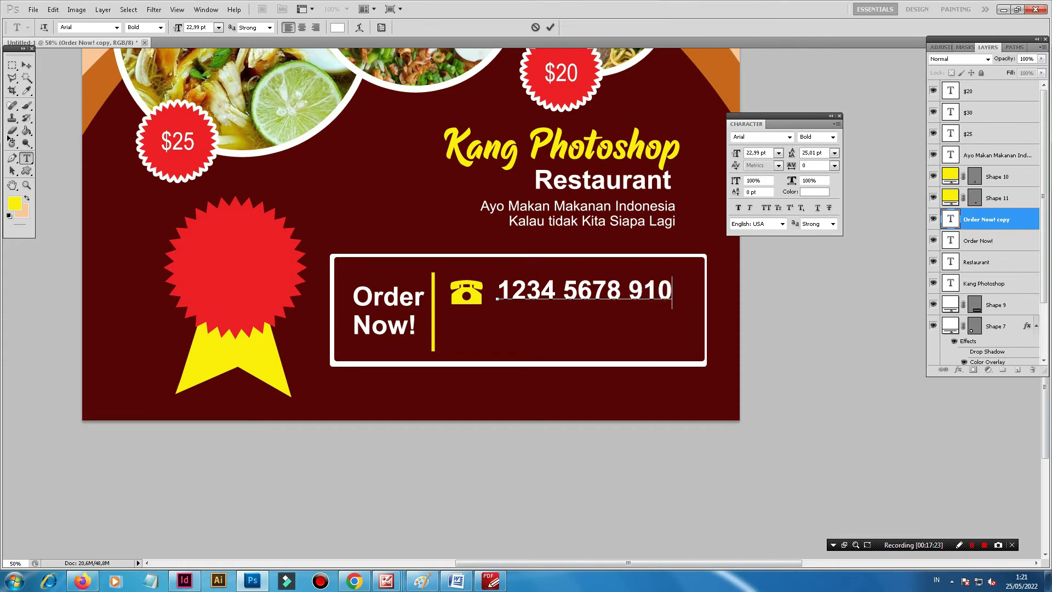
Step: Set the phone number in Arial Narrow and move it closer to the telephone icon
key("ctrl+a")
left_click(160, 27)
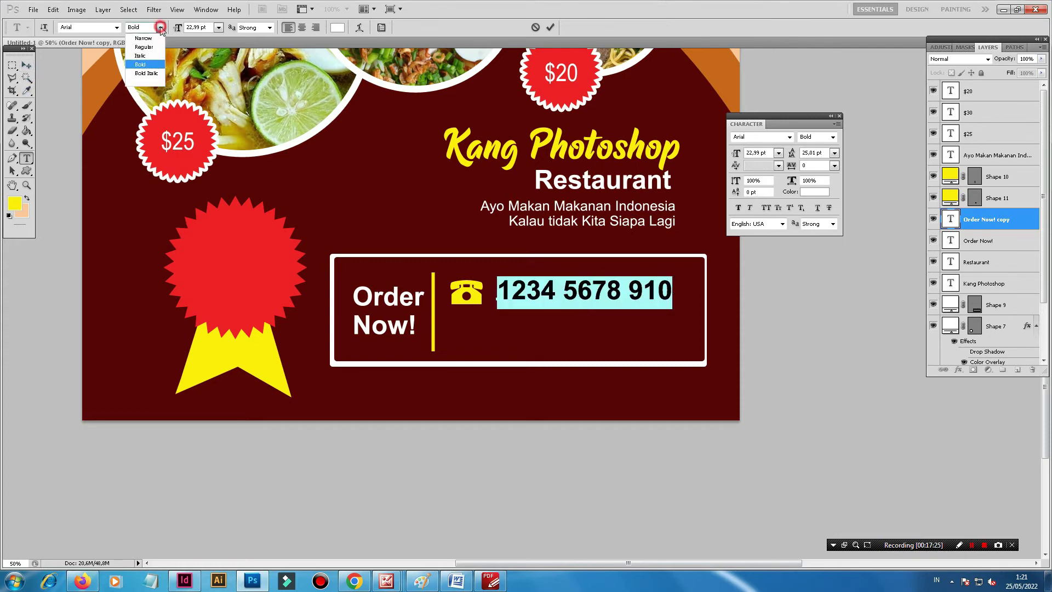
left_click(143, 38)
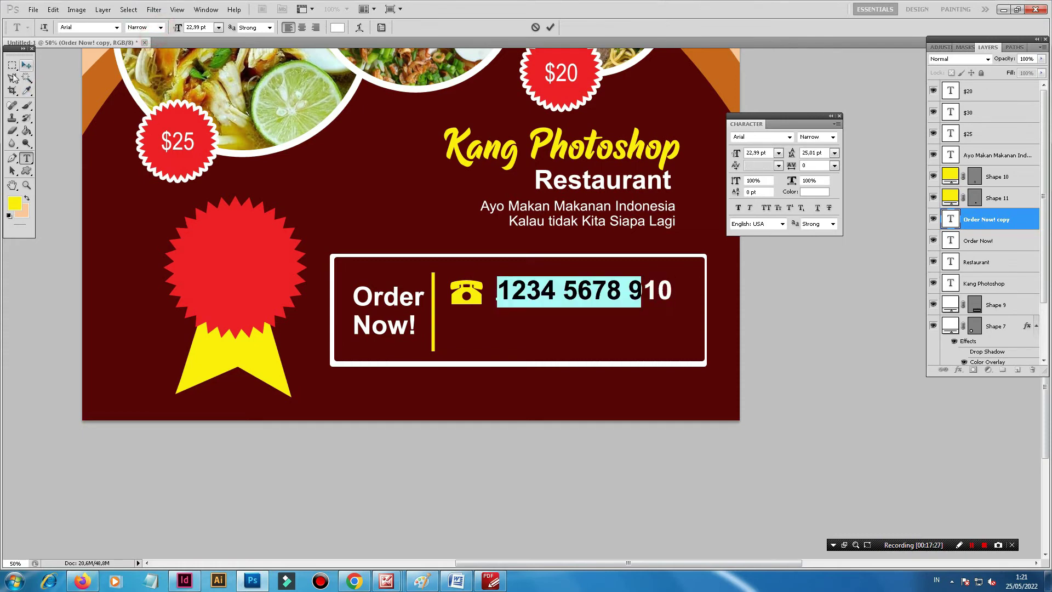
left_click(29, 63)
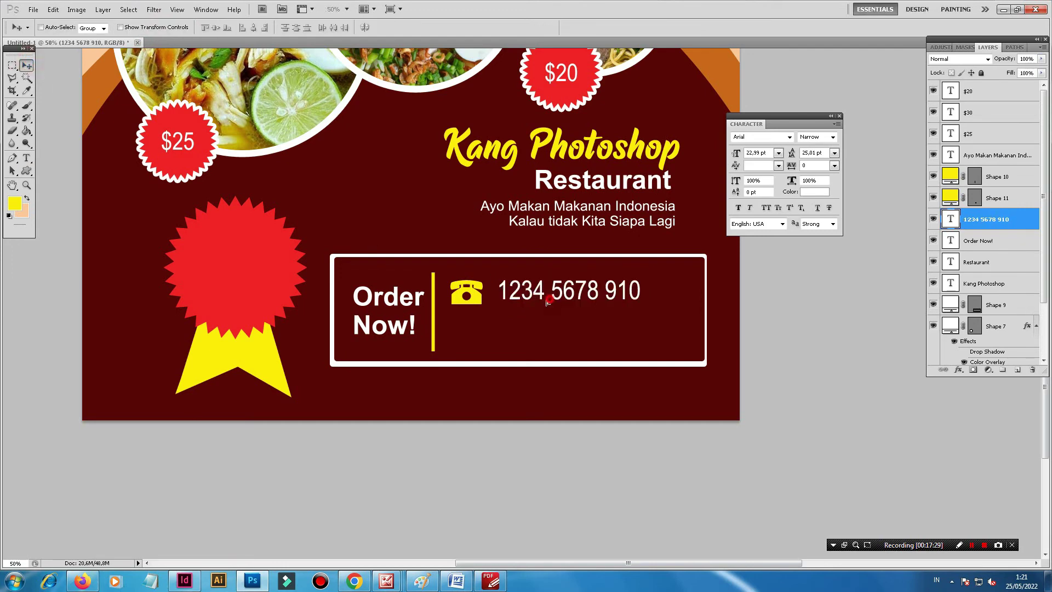
left_click_drag(547, 302, 546, 303)
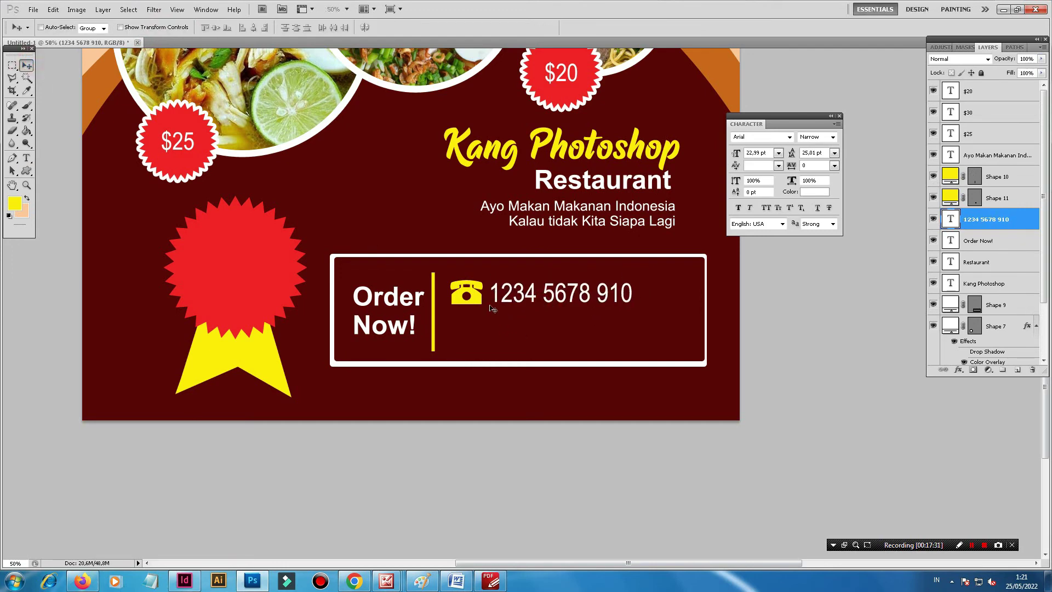
left_click(994, 198)
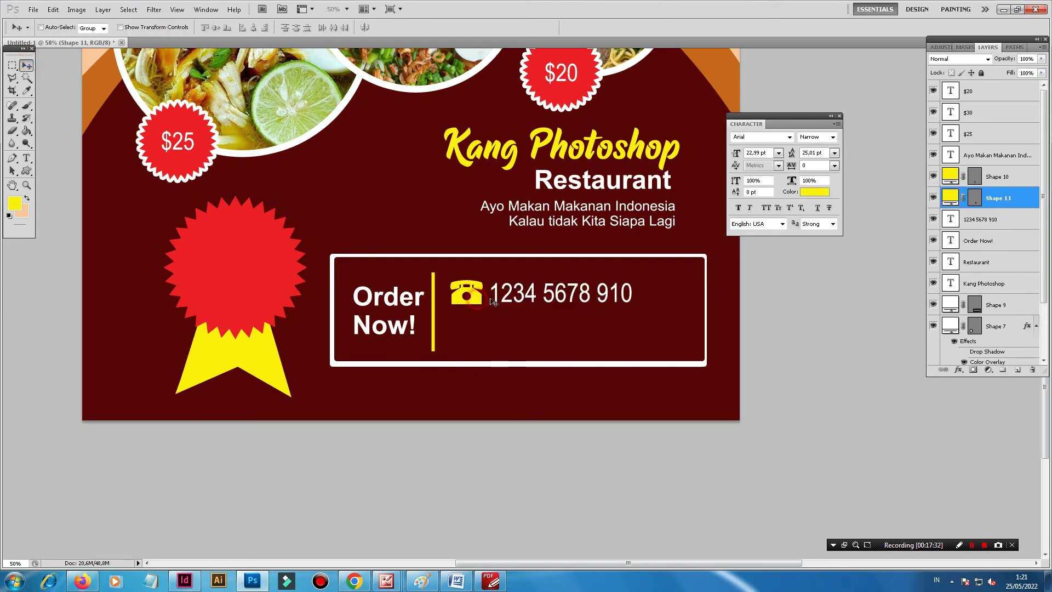
Step: Draw the outlined envelope custom shape in yellow below the telephone icon
right_click(995, 199)
left_click(364, 171)
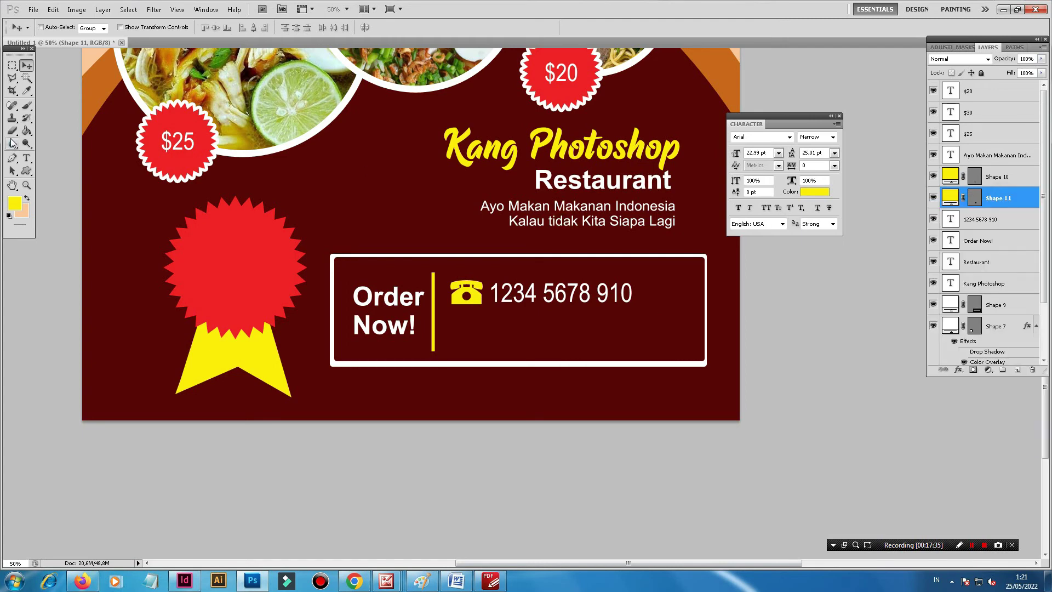
left_click(25, 171)
left_click(229, 28)
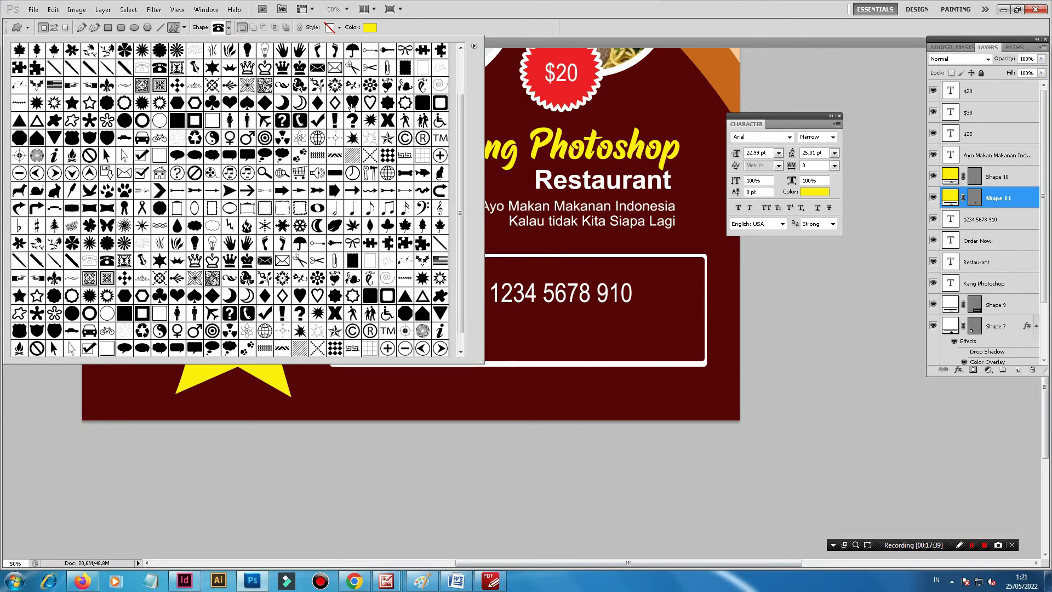
scroll(351, 127, "down", 1)
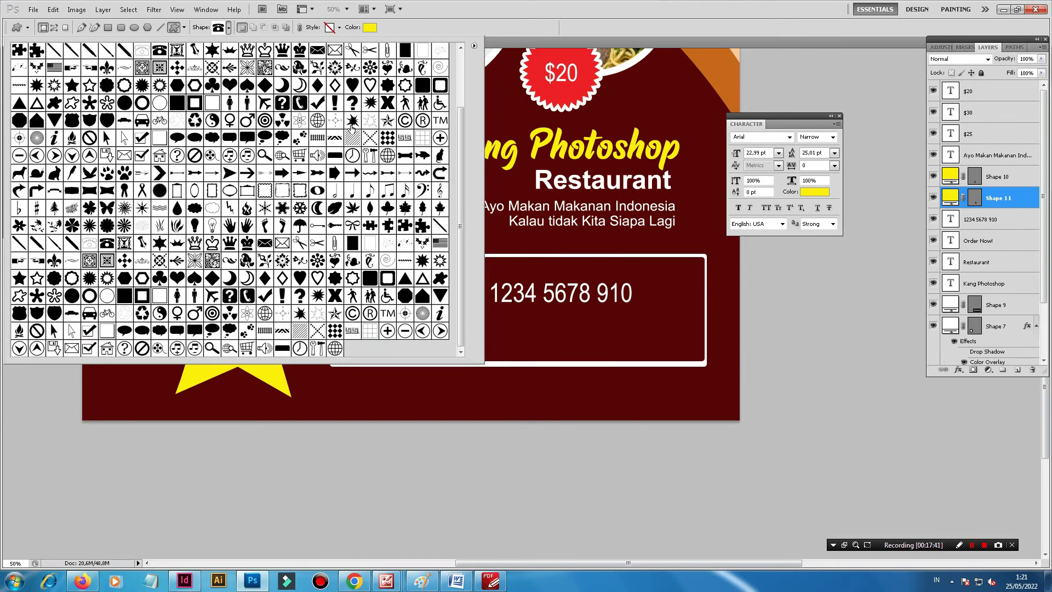
scroll(352, 128, "up", 1)
scroll(352, 129, "up", 1)
scroll(352, 130, "up", 1)
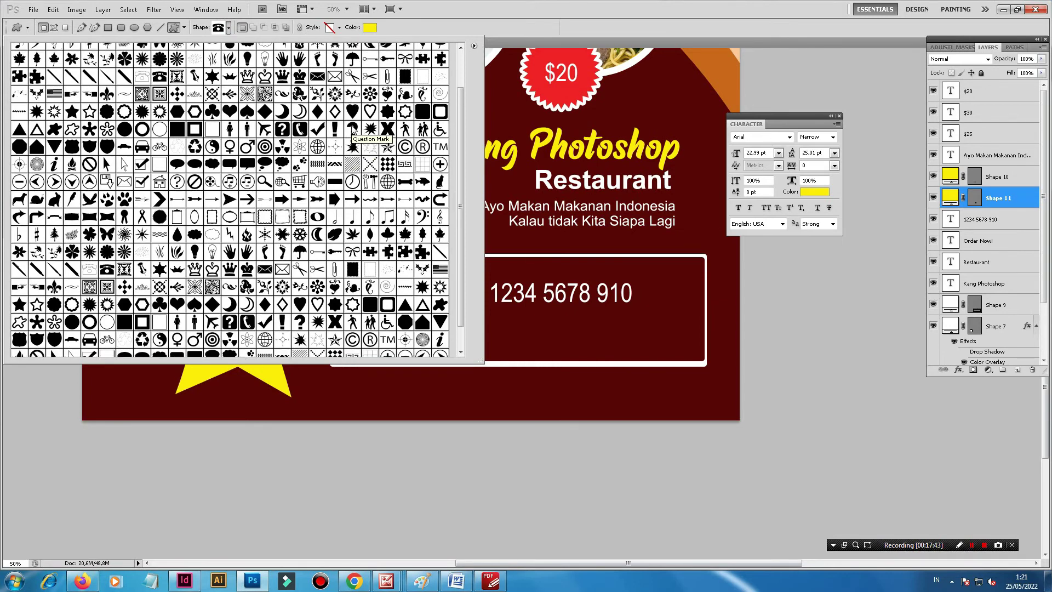
scroll(352, 129, "up", 2)
scroll(352, 127, "up", 1)
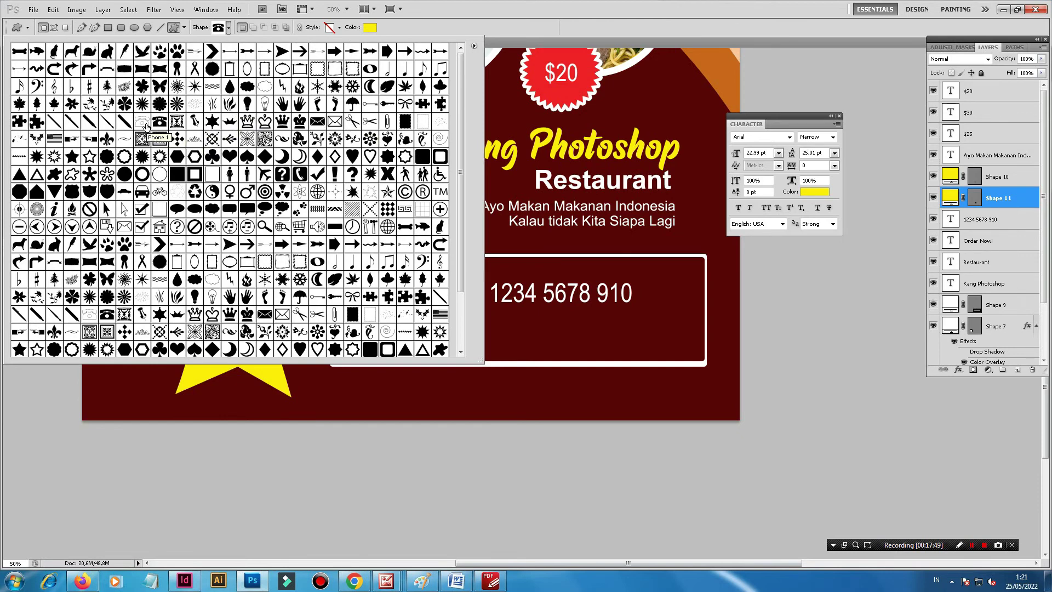
left_click(144, 125)
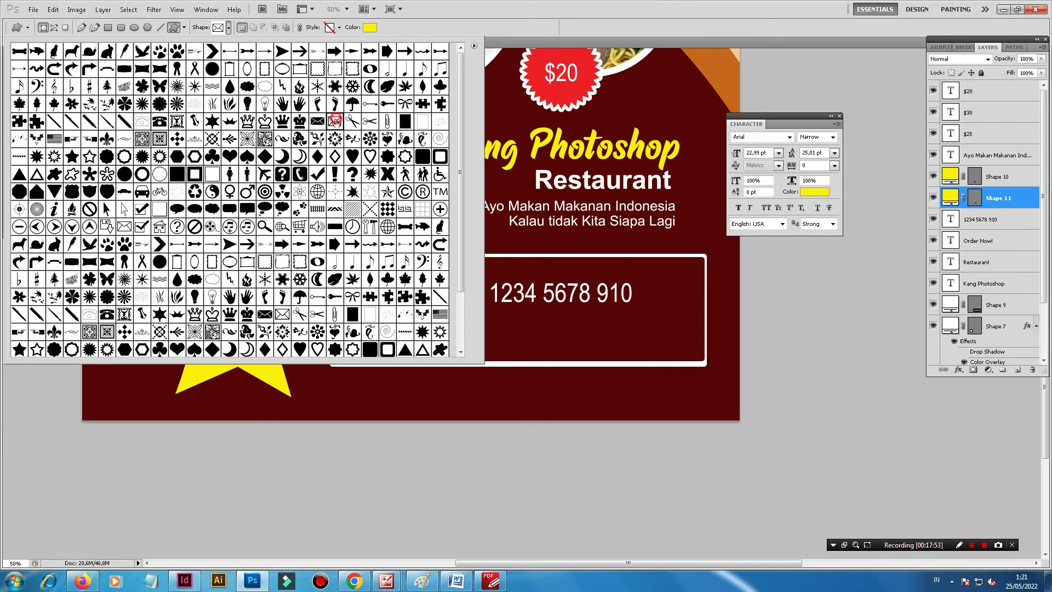
double_click(334, 121)
left_click_drag(450, 316, 486, 345)
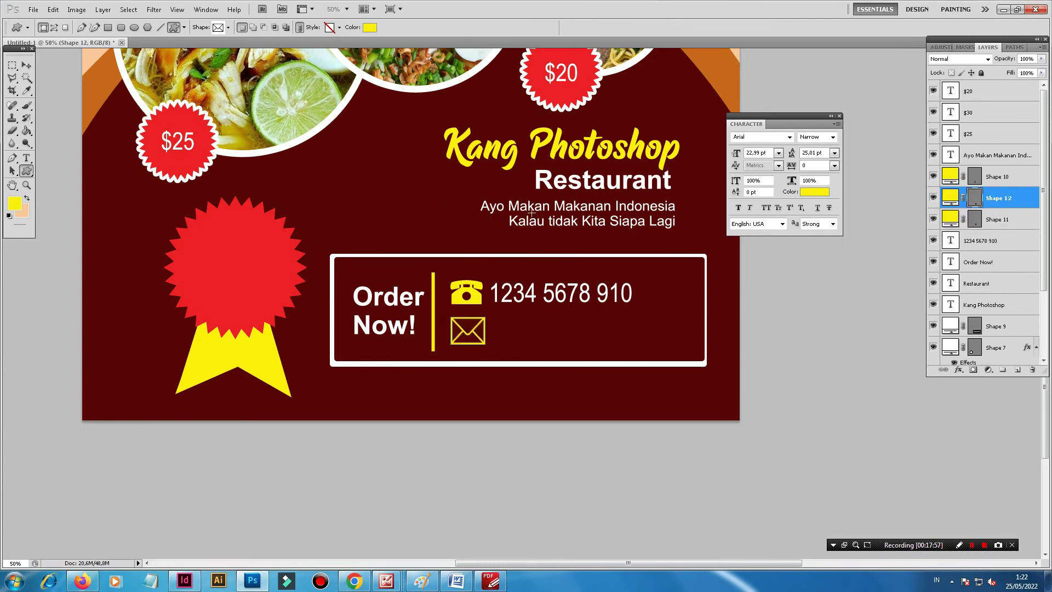
left_click(26, 65)
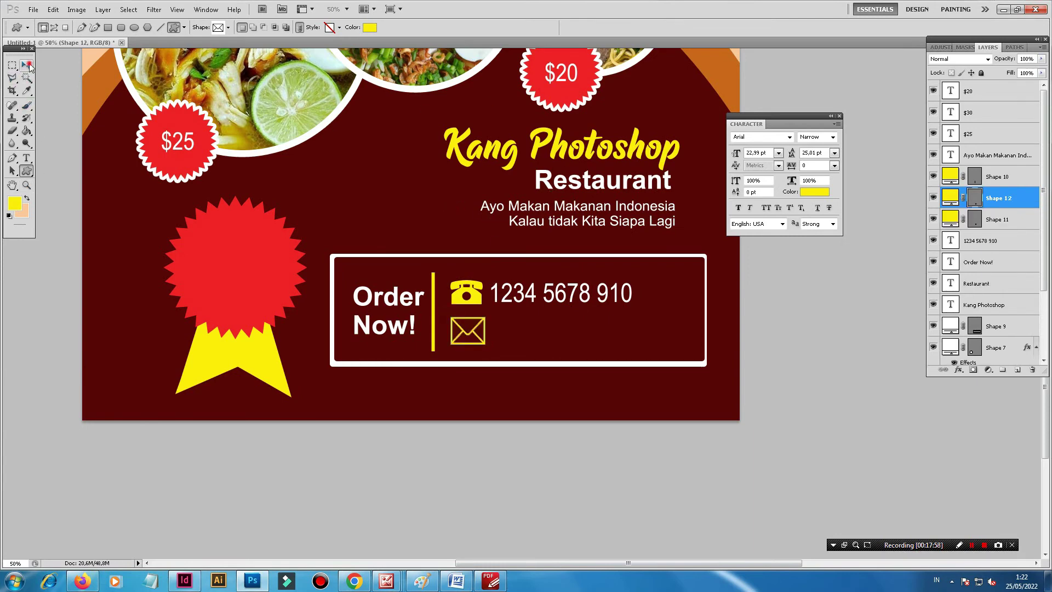
Step: Duplicate the phone number layer and place the copy beside the envelope icon
right_click(509, 293)
left_click(524, 300)
right_click(956, 241)
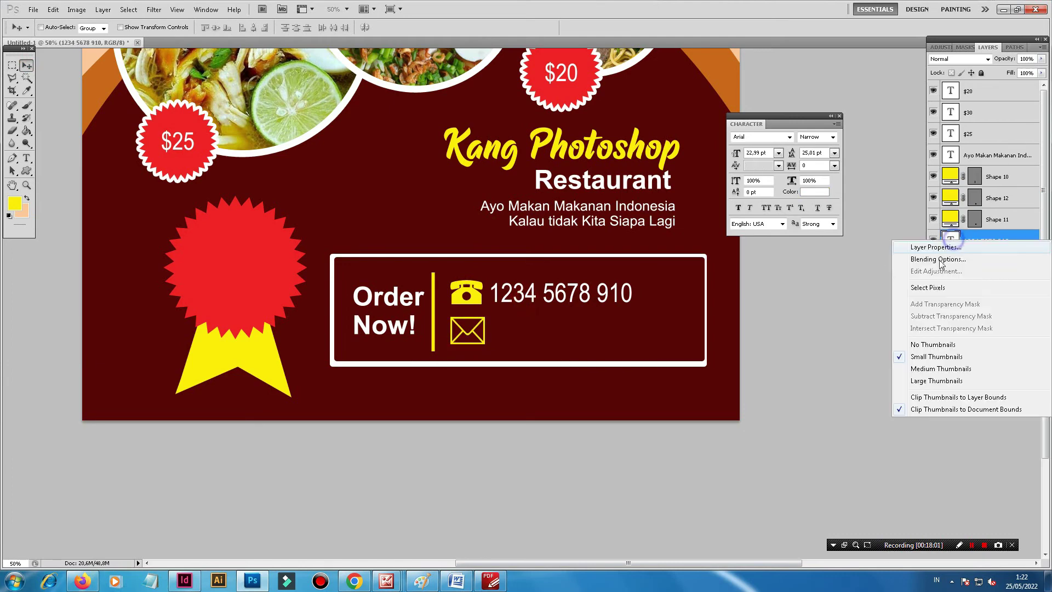
left_click(859, 278)
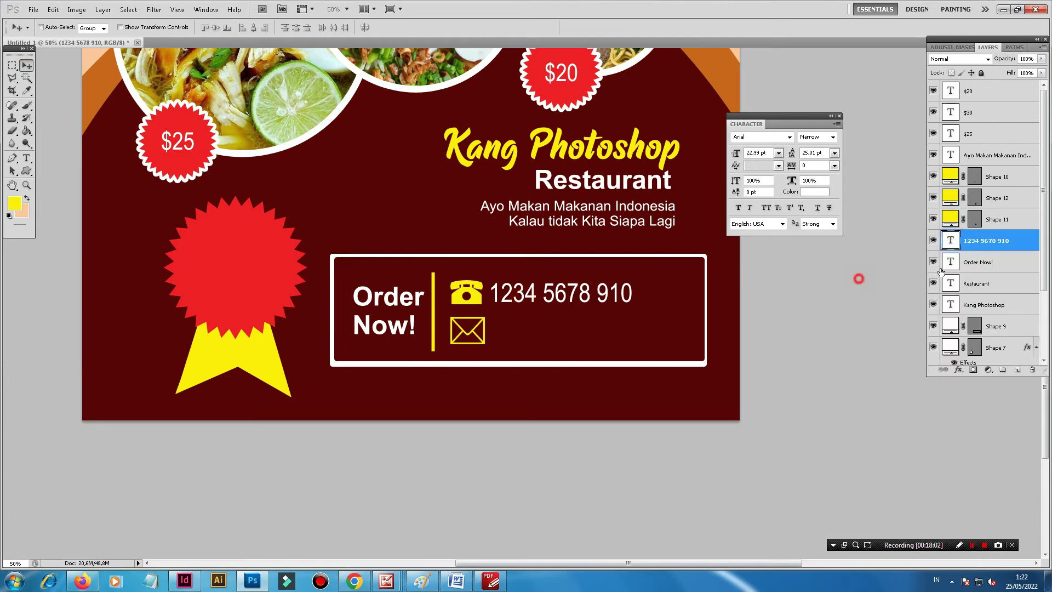
right_click(981, 241)
left_click(934, 273)
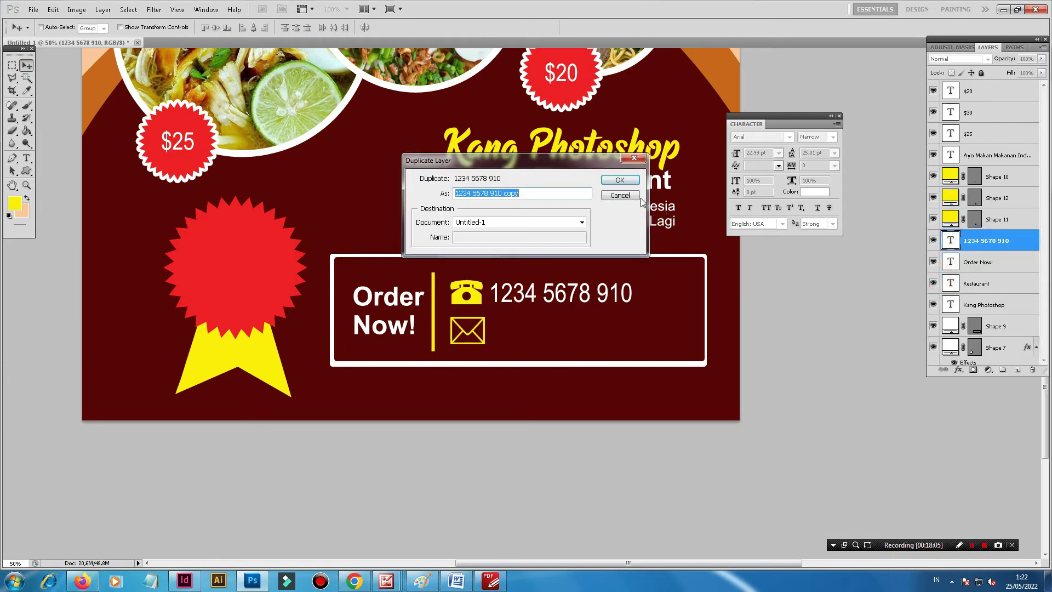
left_click(619, 179)
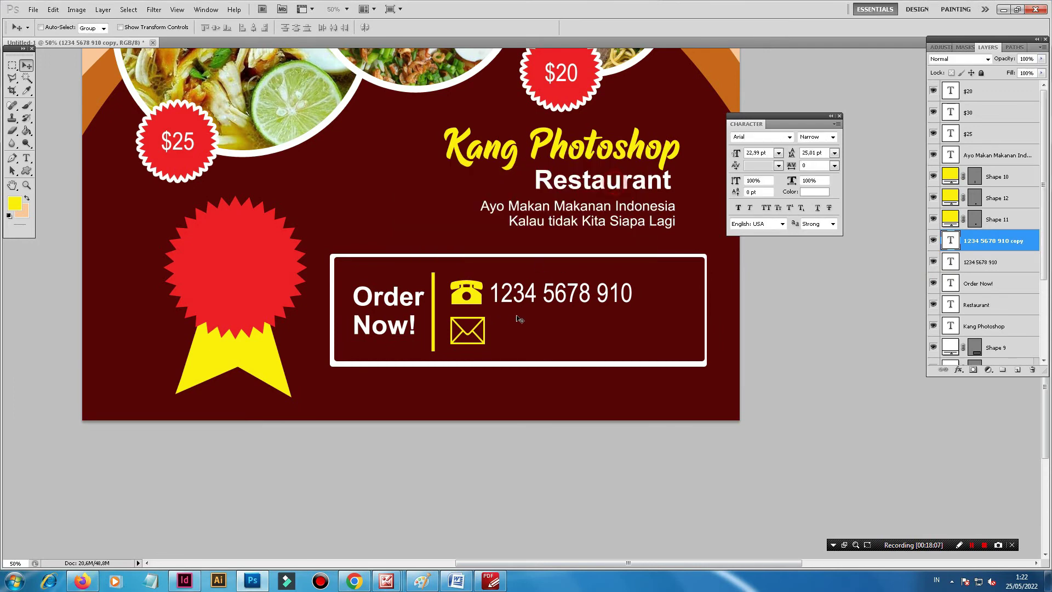
left_click_drag(503, 335, 531, 336)
left_click_drag(566, 306, 542, 340)
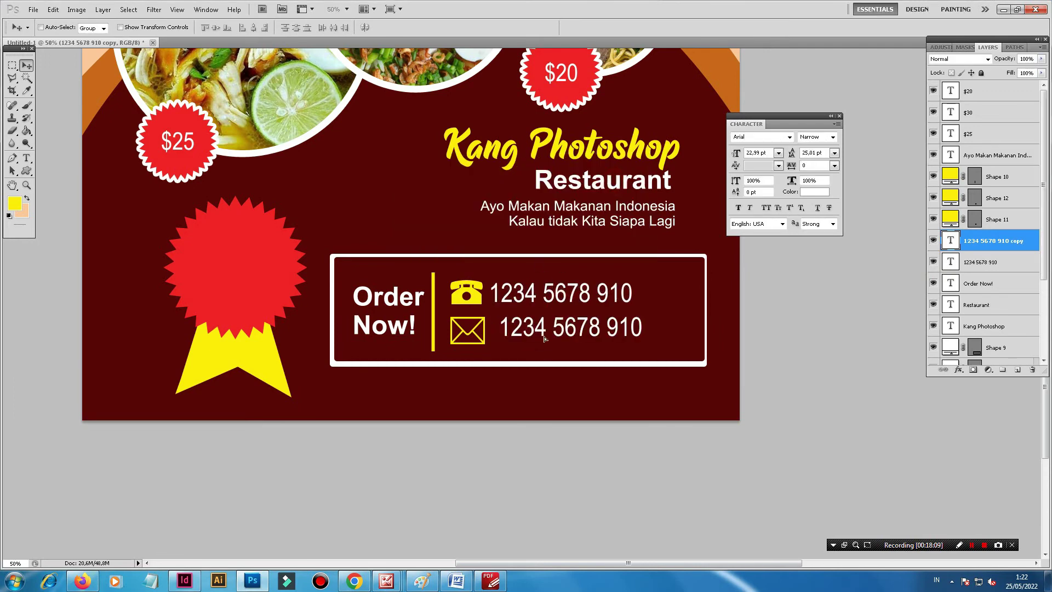
Step: Replace the copied number with the contact e-mail text
left_click(26, 158)
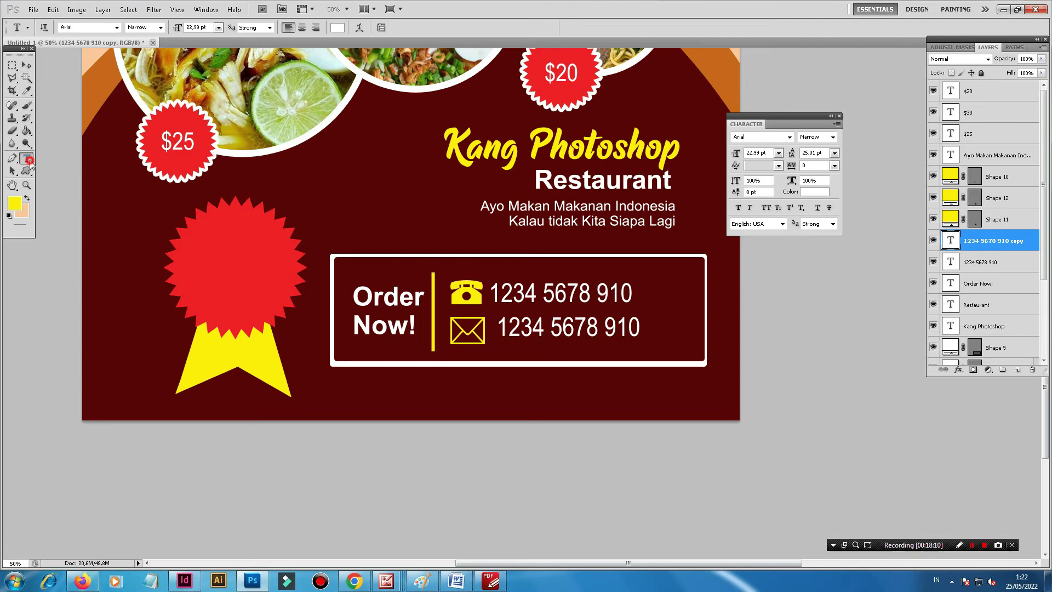
left_click(530, 332)
key("ctrl+a")
key("Left")
key("Right")
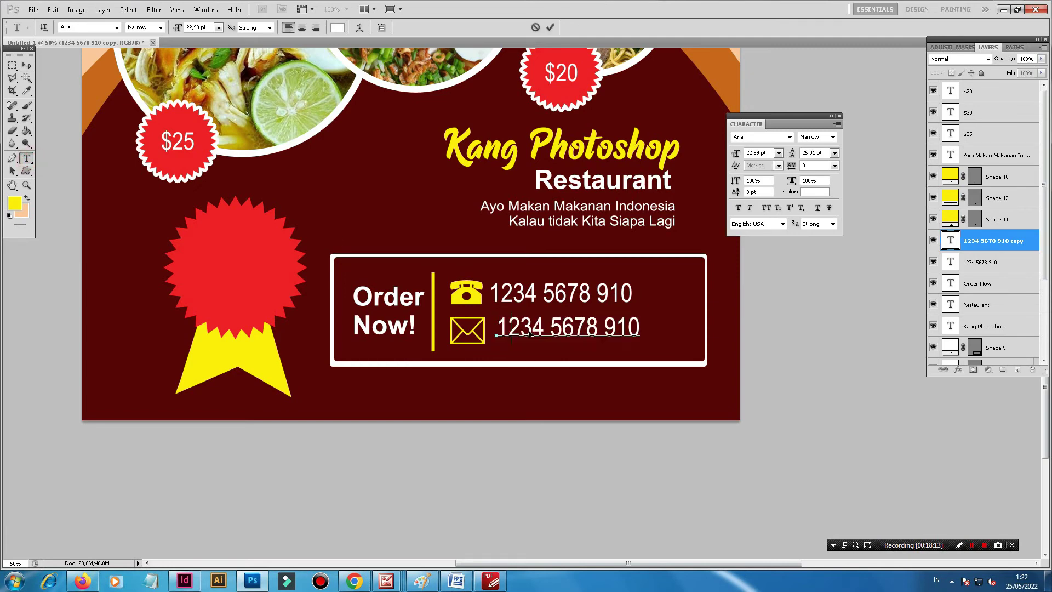
key("ctrl+a")
type("KangPhotoshop")
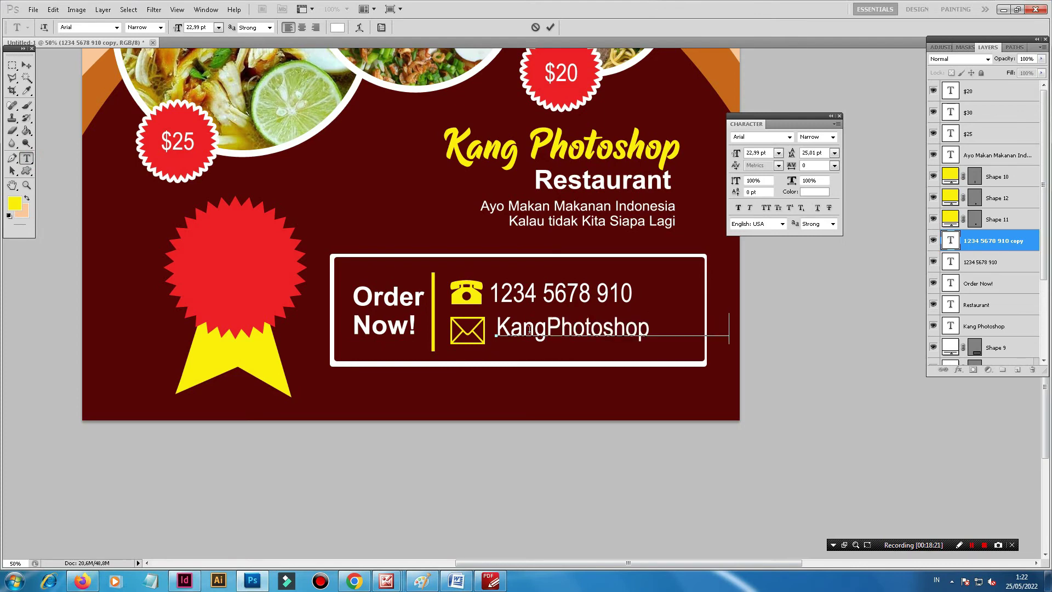
left_click(26, 78)
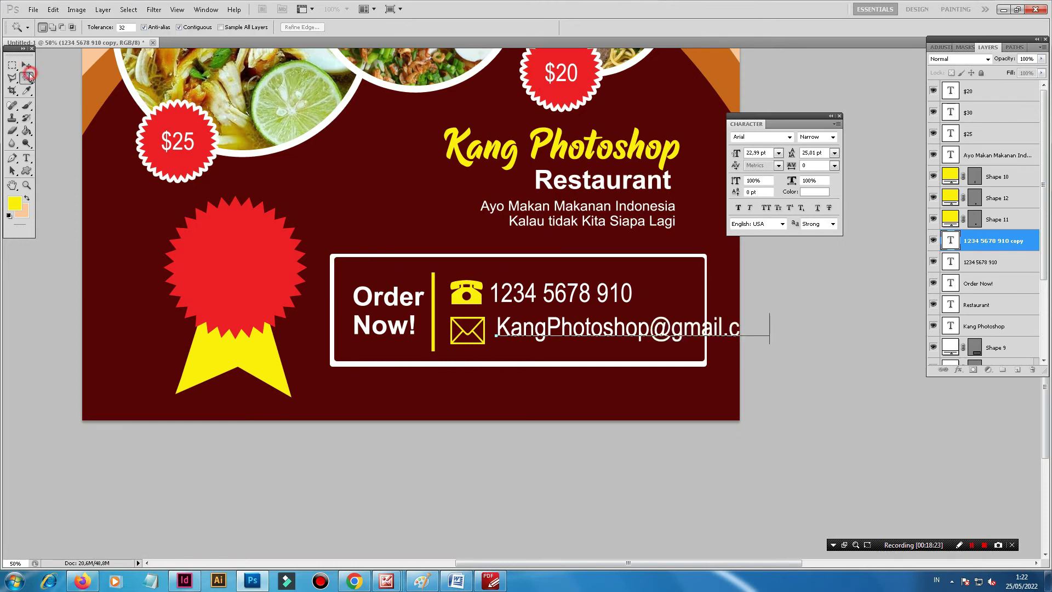
left_click(27, 65)
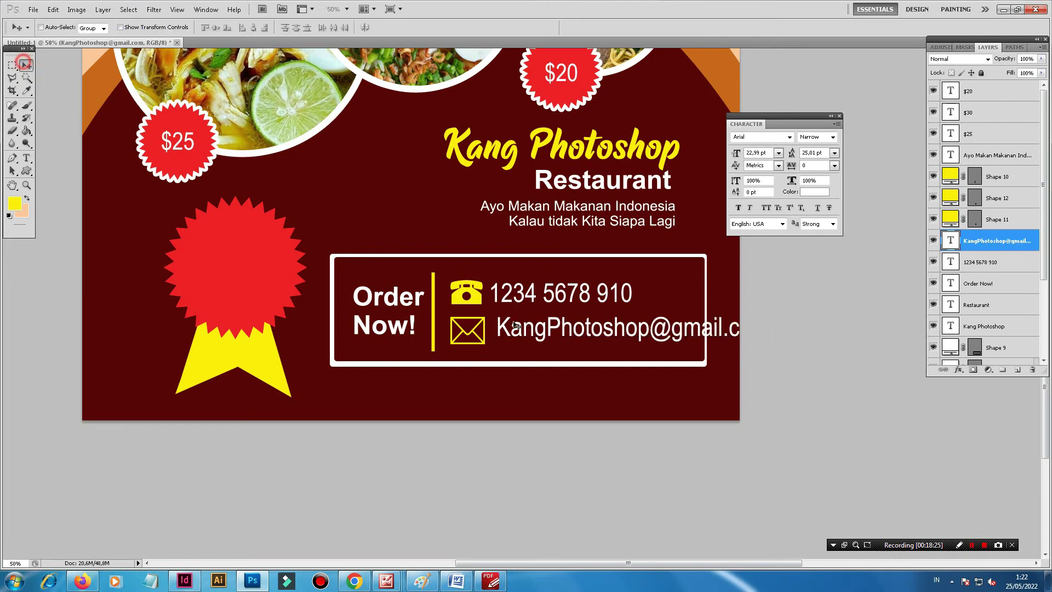
Step: Scale the e-mail line down to fit inside the box and nudge it into place
left_click_drag(569, 341, 564, 344)
key("ctrl+t")
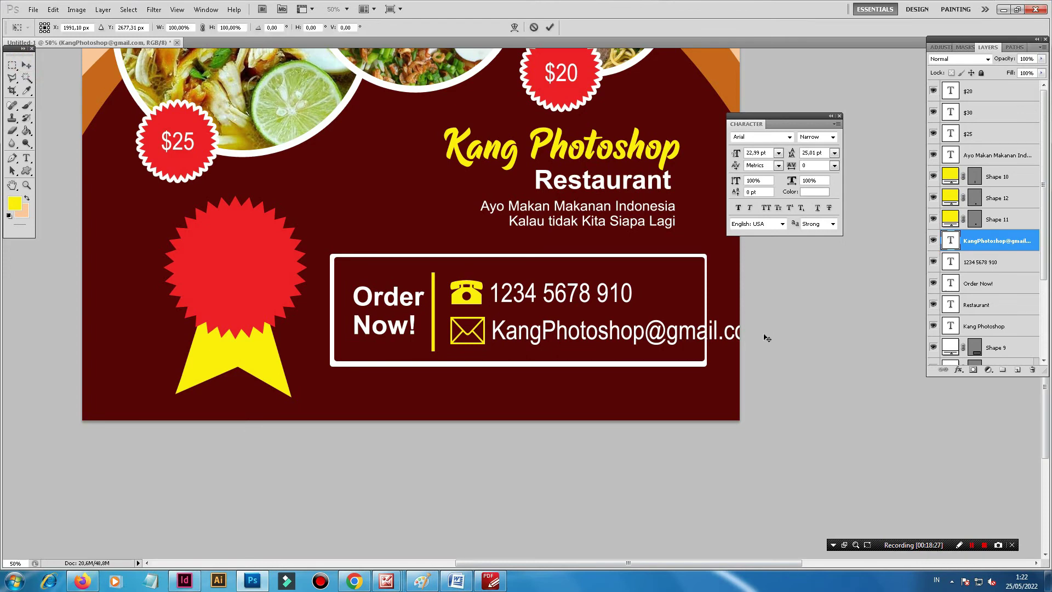
left_click_drag(765, 318, 671, 324)
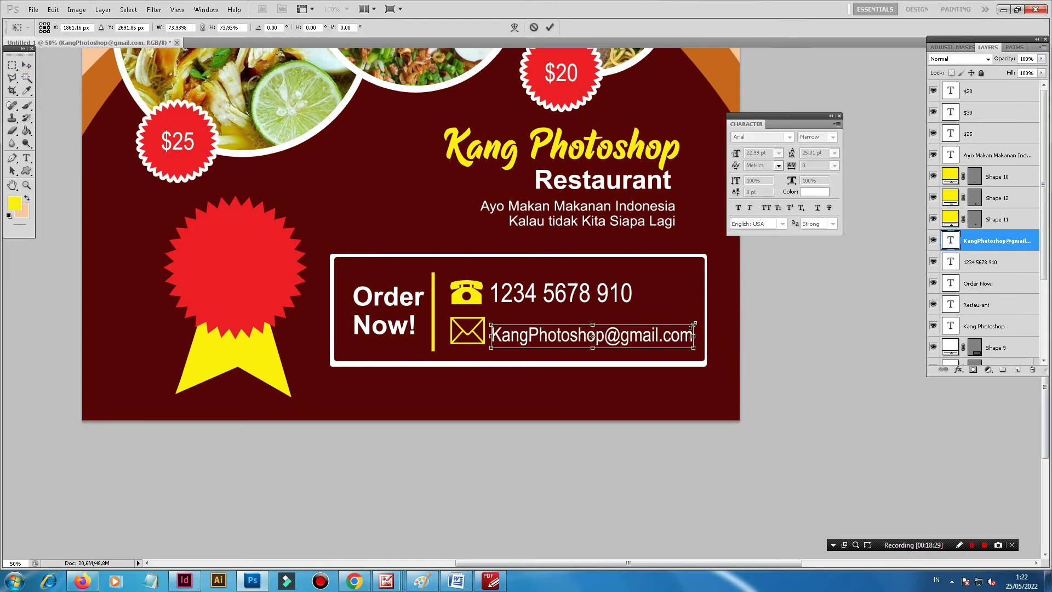
key("Return")
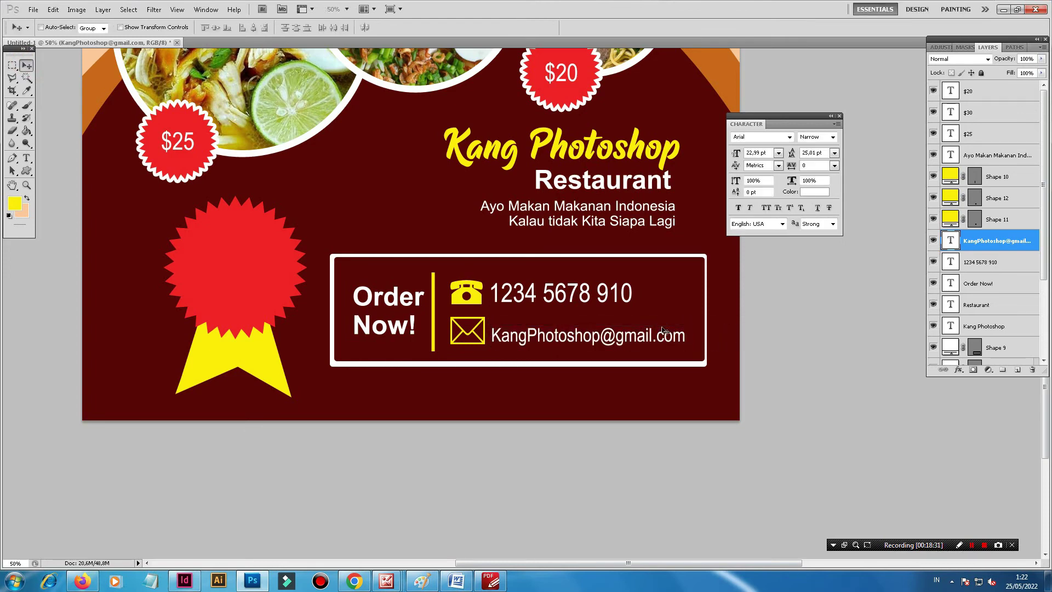
left_click_drag(664, 335, 664, 330)
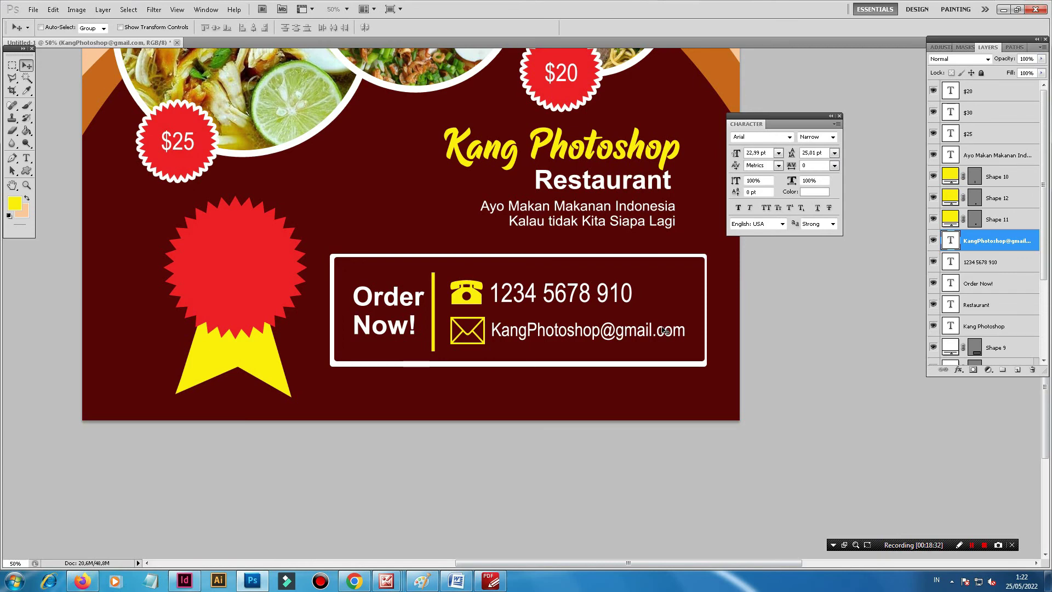
Step: Lower the phone number slightly so it lines up with the e-mail line
right_click(568, 297)
left_click(584, 303)
left_click_drag(592, 293, 593, 300)
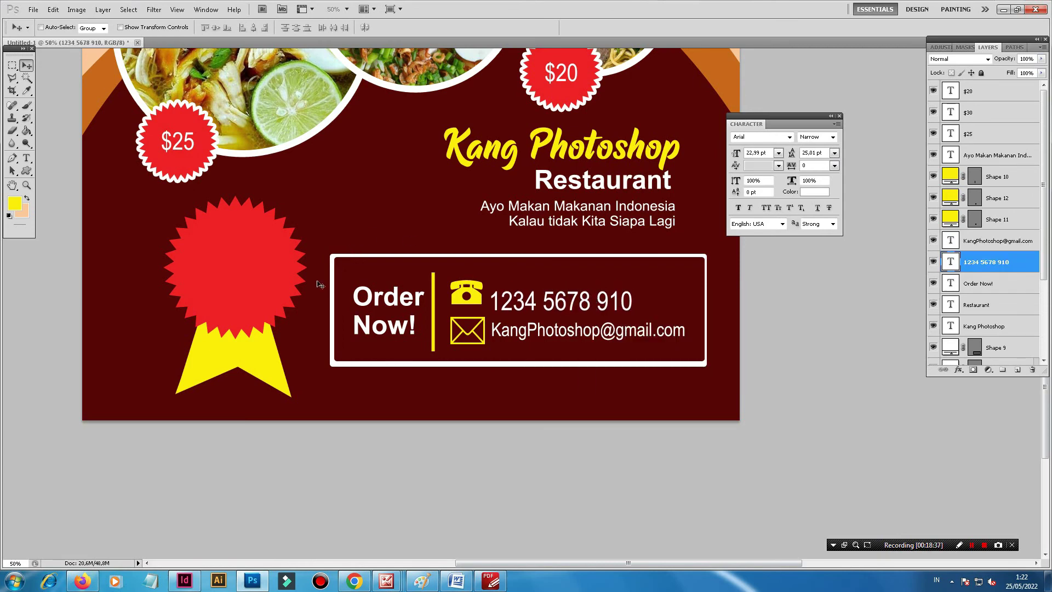
left_click_drag(427, 242, 478, 277)
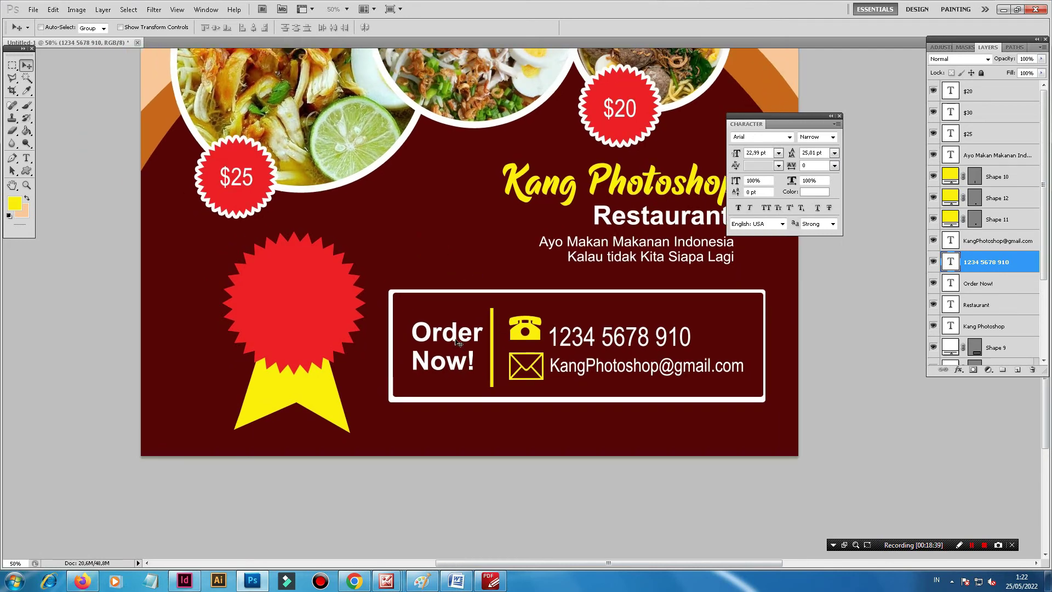
Step: Select the Order Now! text layer in the Layers panel
right_click(458, 342)
left_click(471, 335)
right_click(952, 283)
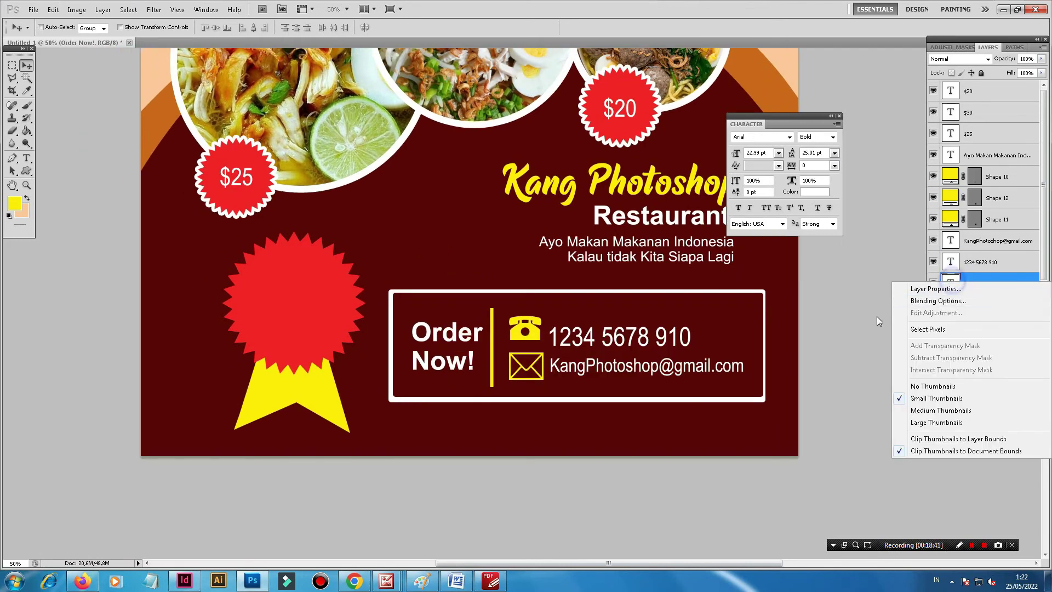
left_click(782, 350)
Step: Duplicate the Order Now! text layer and move the copy onto the red badge
right_click(988, 289)
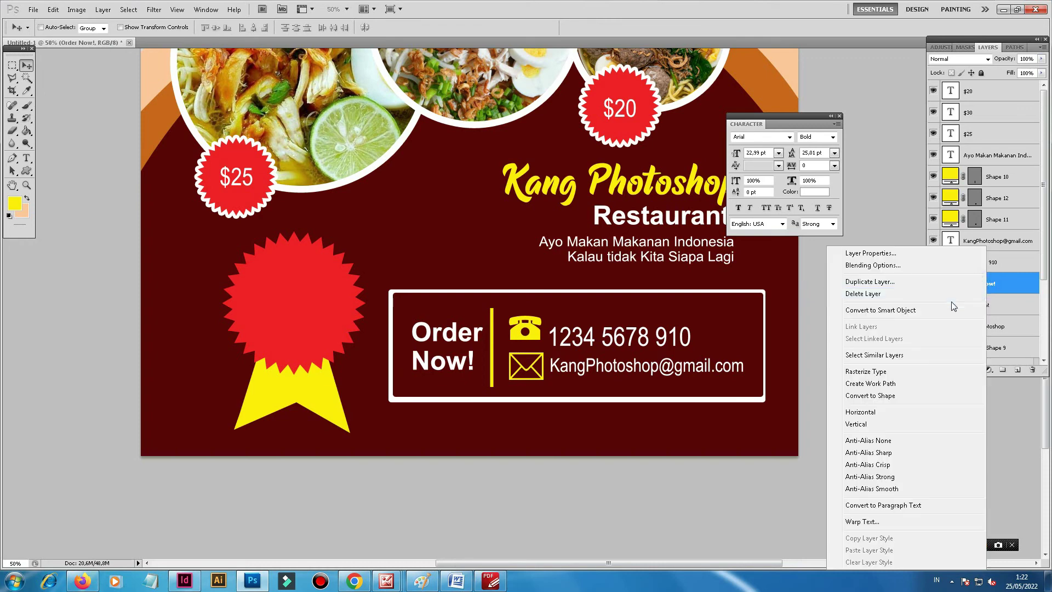
left_click(860, 289)
left_click(619, 180)
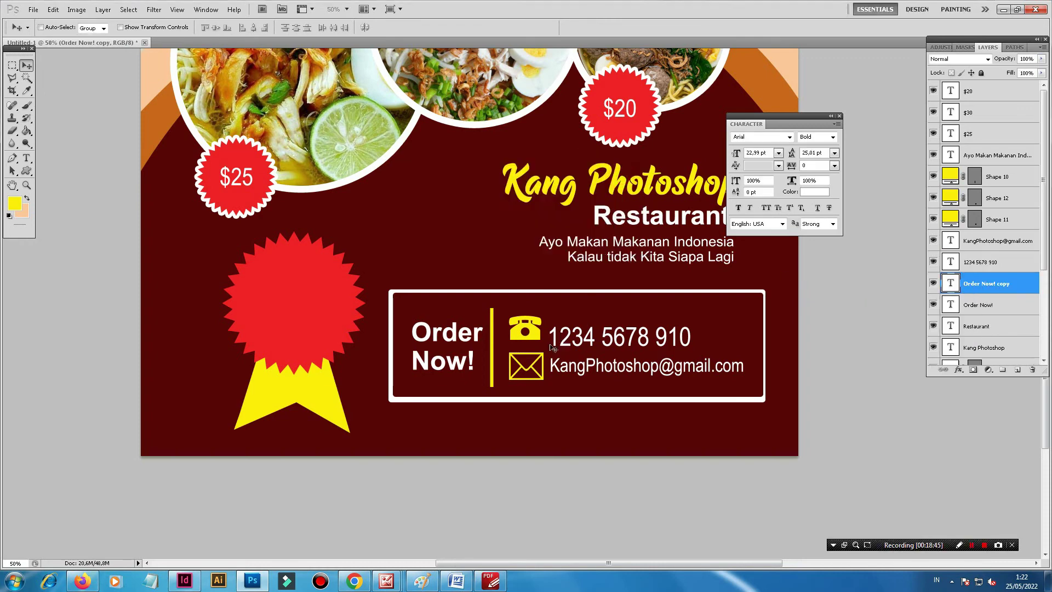
mouse_move(576, 354)
left_mouse_down()
mouse_move(338, 312)
mouse_move(385, 312)
mouse_move(388, 302)
left_mouse_up()
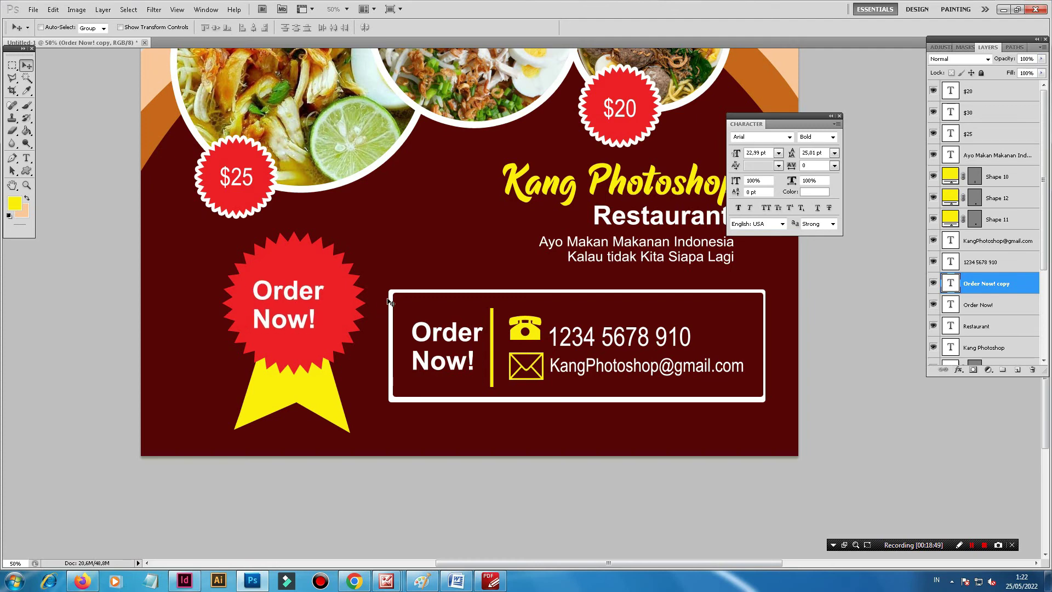
Step: Type 'hot' and 'prince' into the copied text on two lines, removing the Now! line
left_click(26, 158)
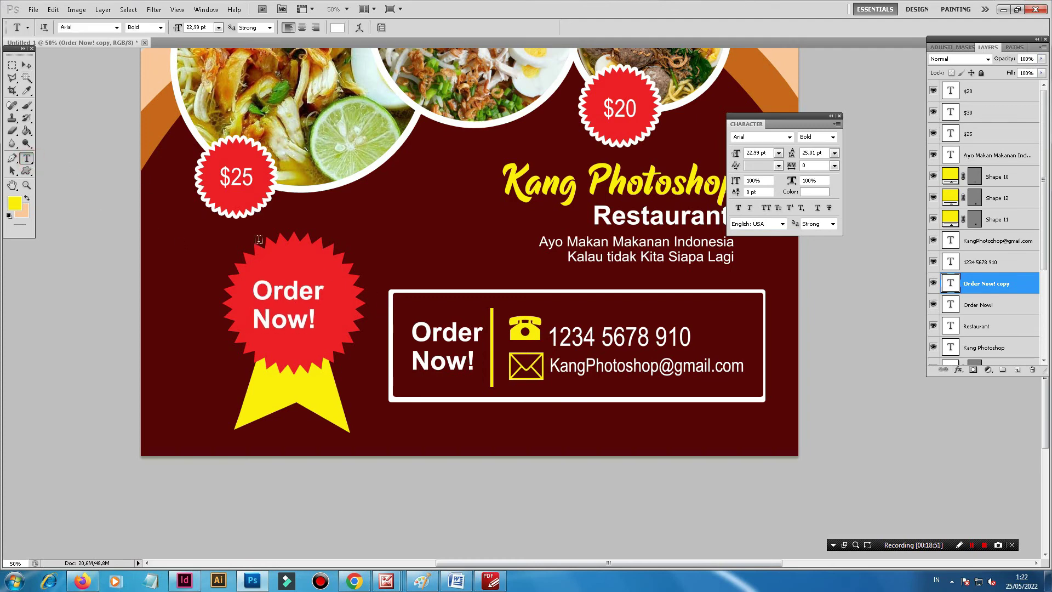
left_click(300, 298)
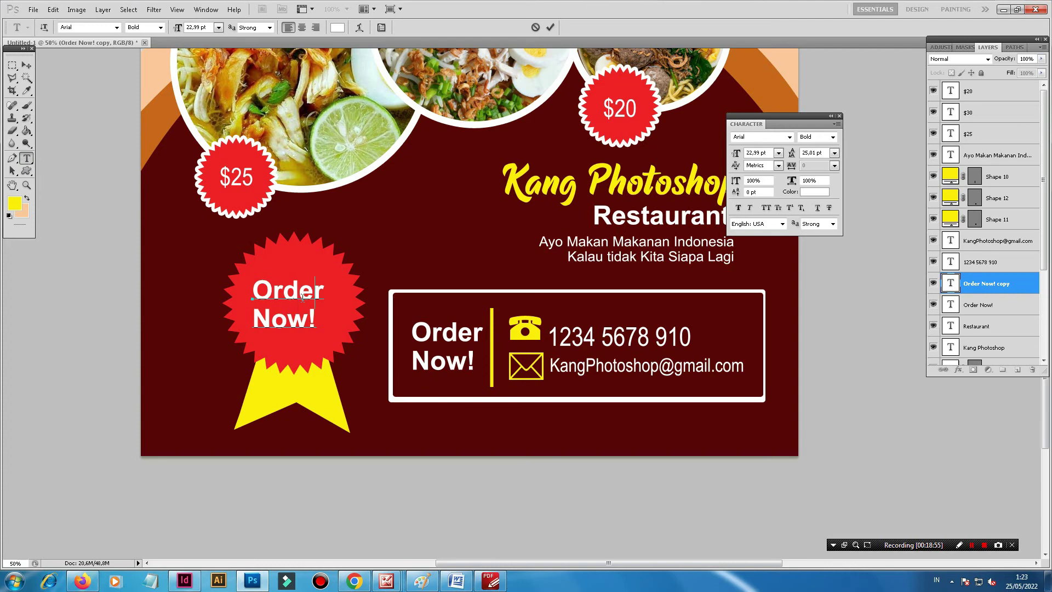
type("hot")
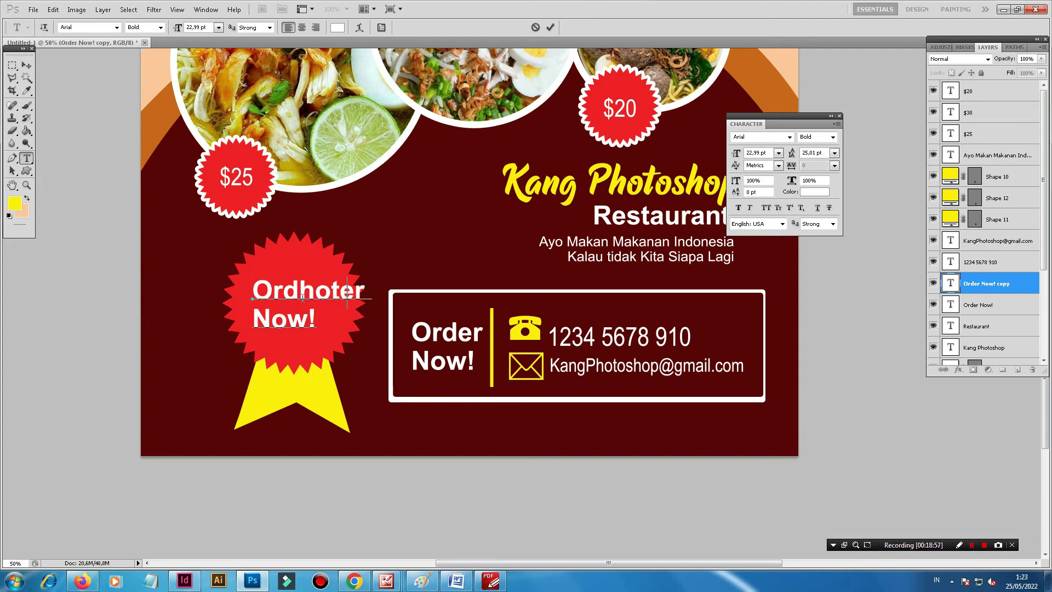
key("Right")
key("Right")
type("prince")
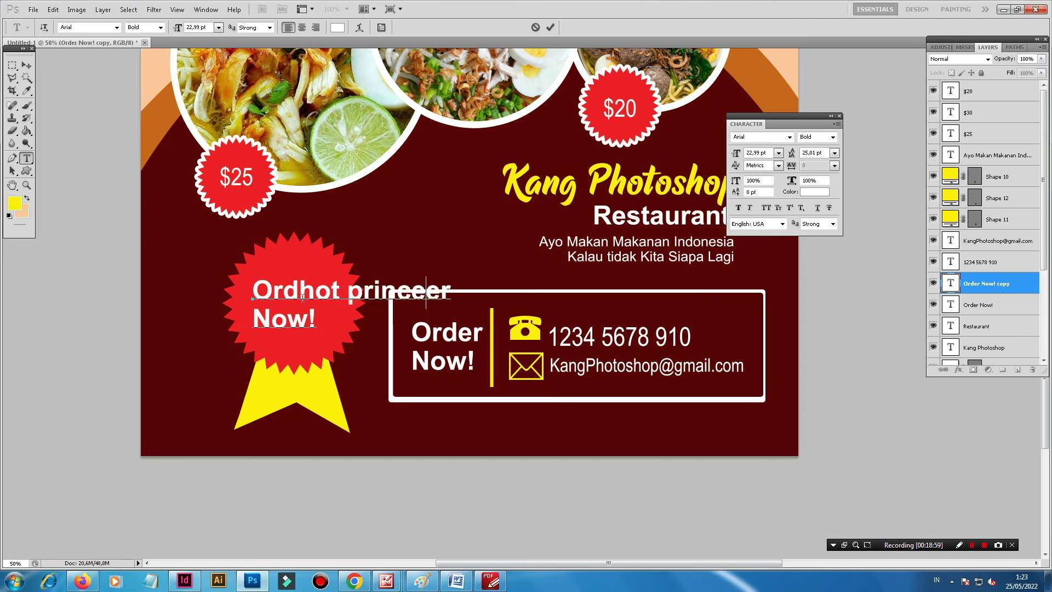
left_click(348, 291)
key("Return")
key("shift+Down")
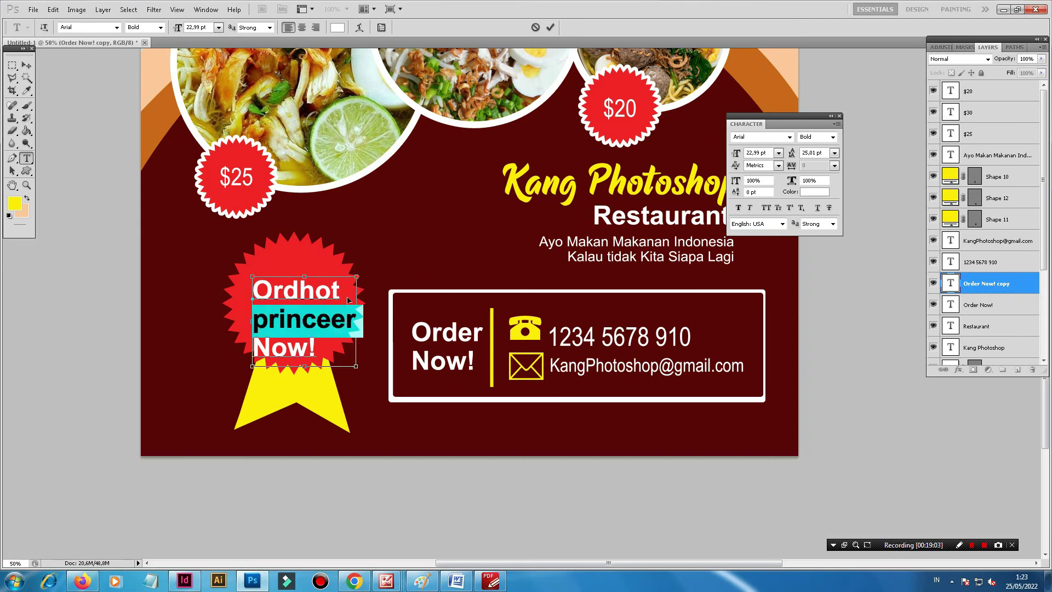
key("Right")
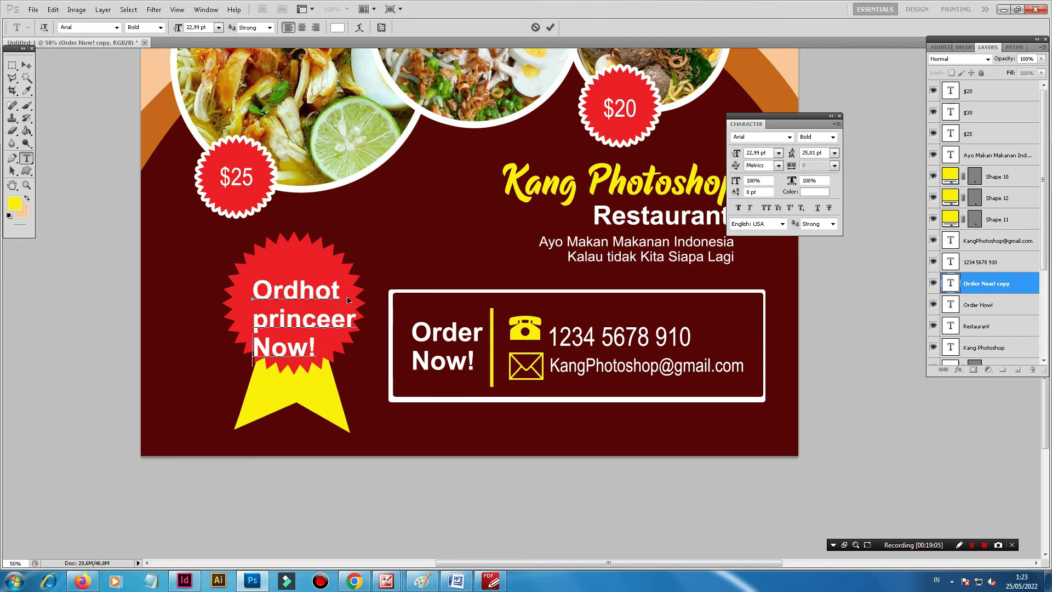
key("shift+End")
key("Right")
key("BackSpace")
key("BackSpace")
key("BackSpace")
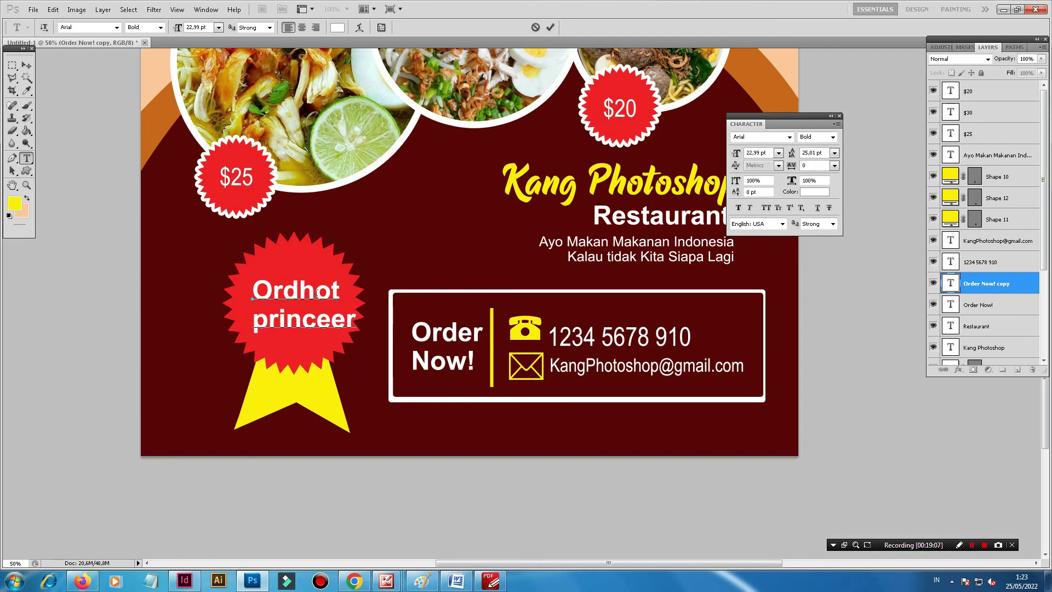
key("ctrl+a")
Step: Delete the leftover letters and make the badge text read 'HOT PRINCE' in capitals
left_click(295, 292)
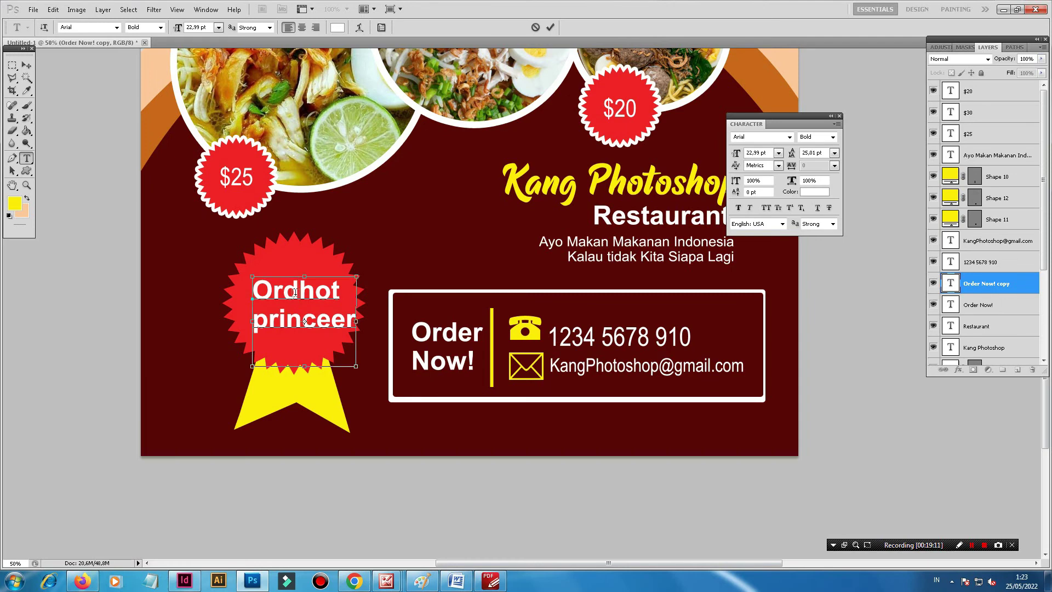
key("shift+Home")
key("BackSpace")
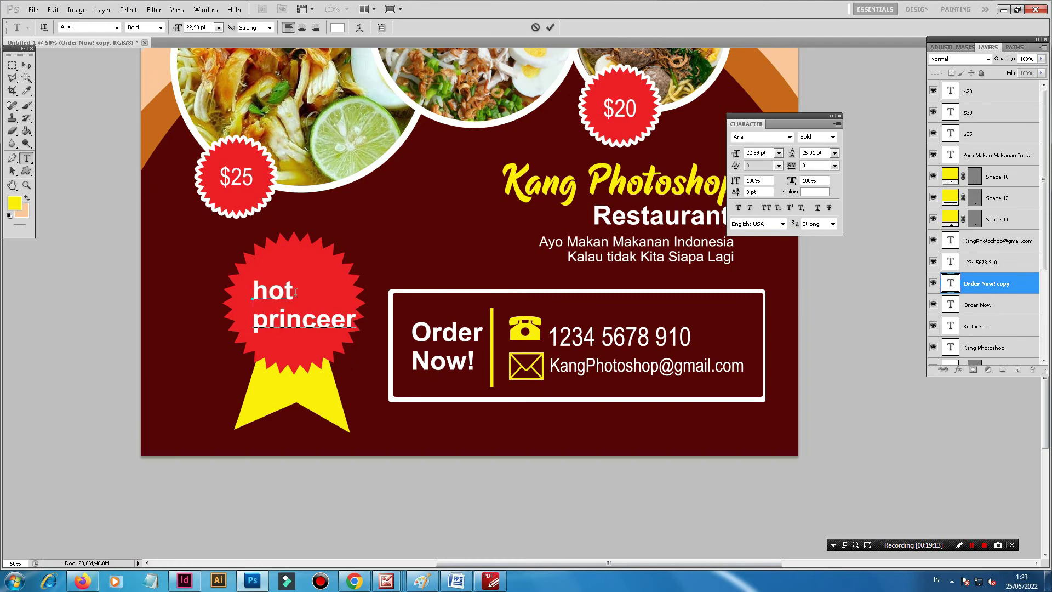
key("ctrl+a")
key("ctrl+shift+k")
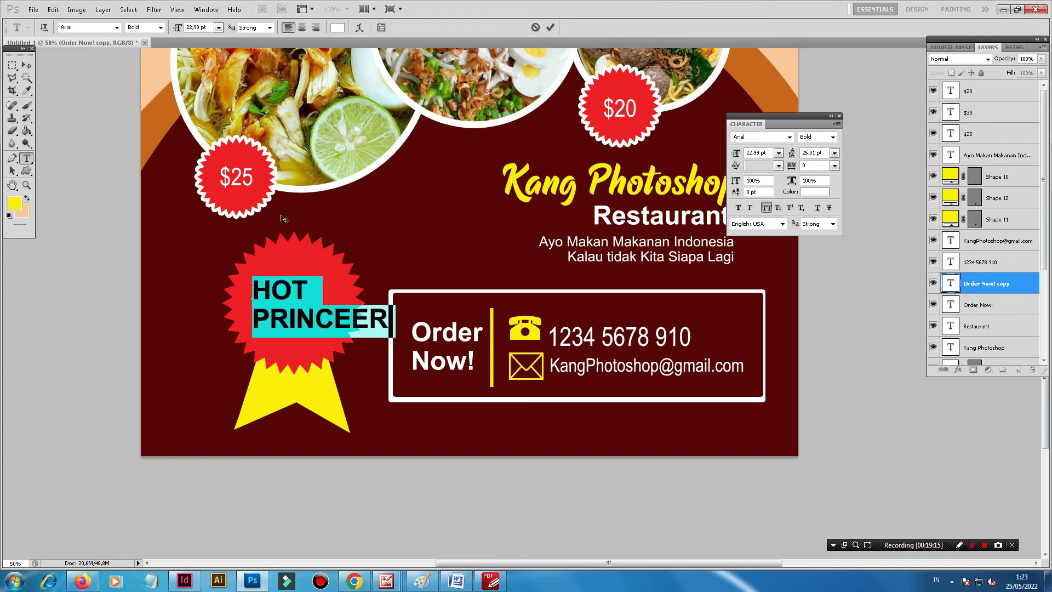
left_click(328, 320)
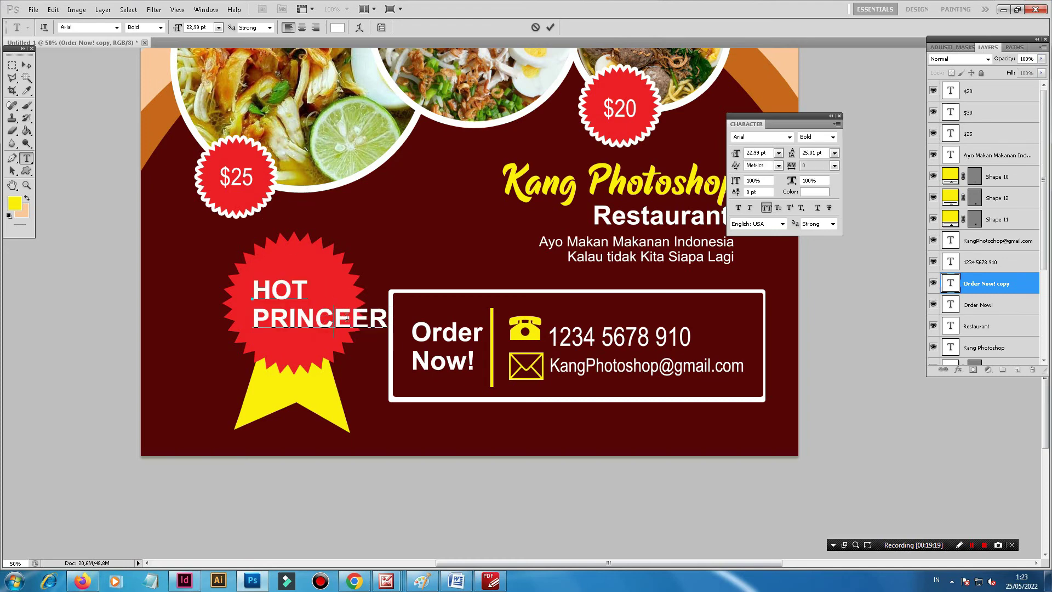
key("shift+End")
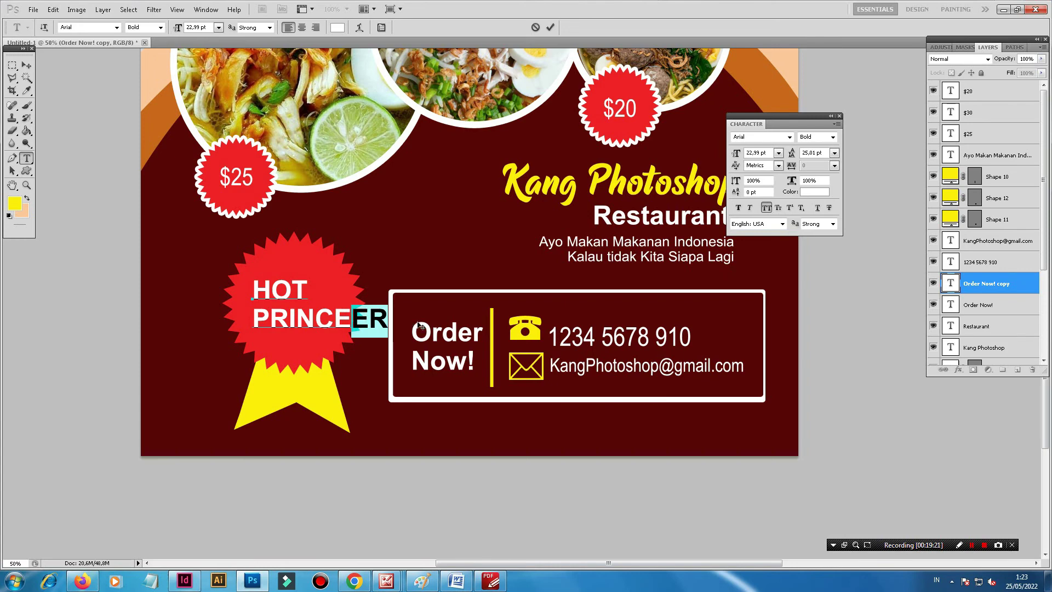
key("BackSpace")
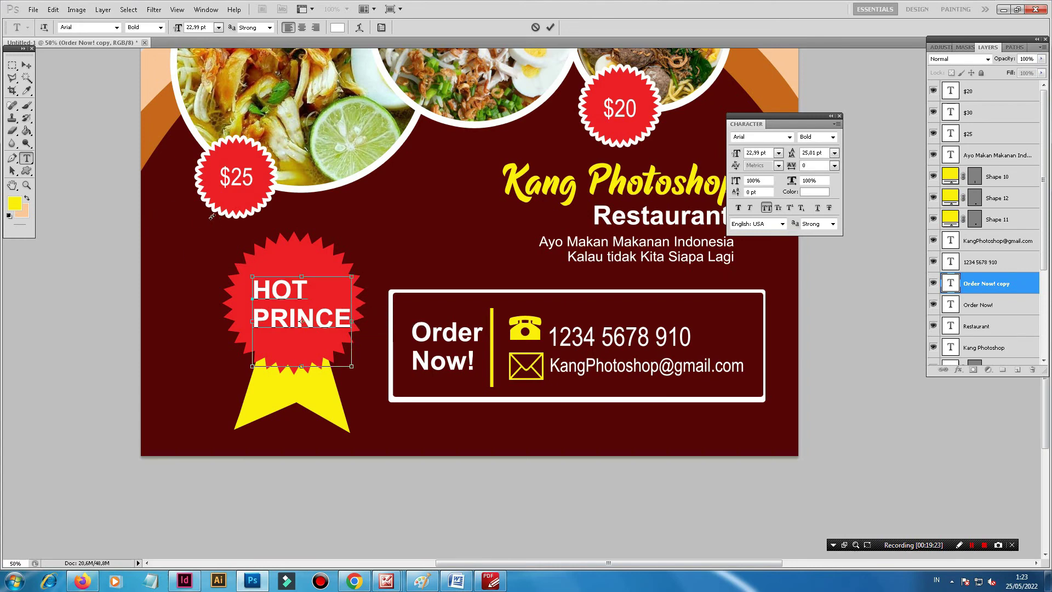
Step: Centre-align HOT PRINCE, centre it on the red badge and scale it down slightly
key("ctrl+a")
key("ctrl+shift+c")
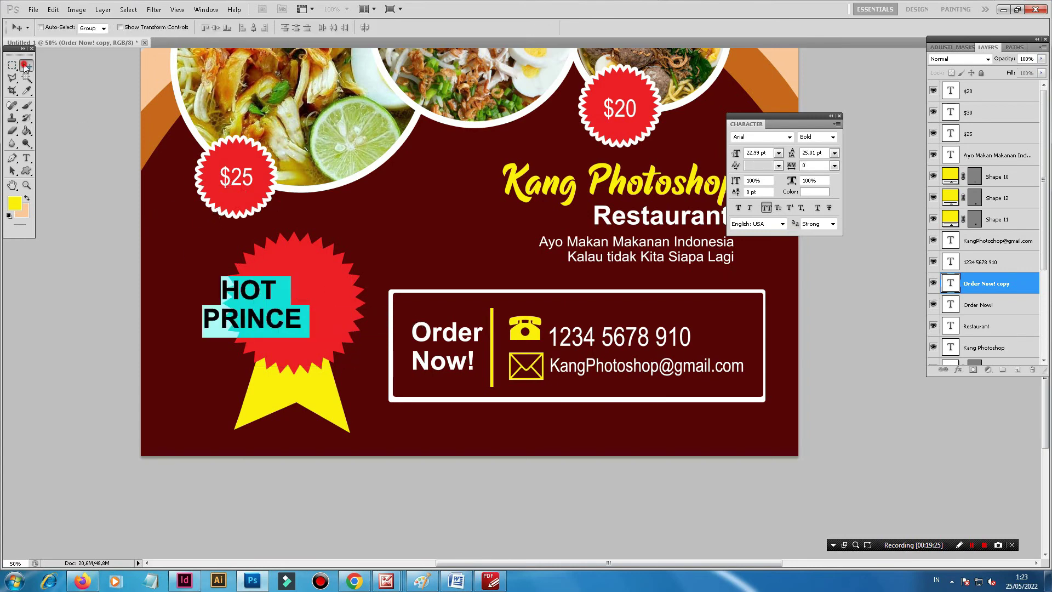
left_click(26, 66)
left_click_drag(271, 310, 313, 310)
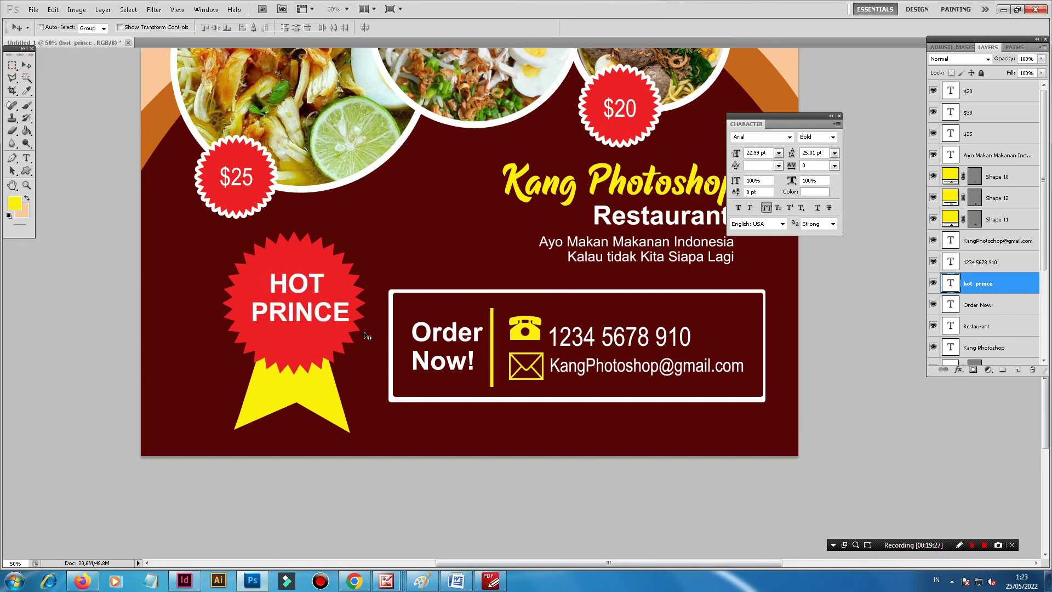
key("ctrl+t")
left_click_drag(351, 357, 319, 330)
key("Return")
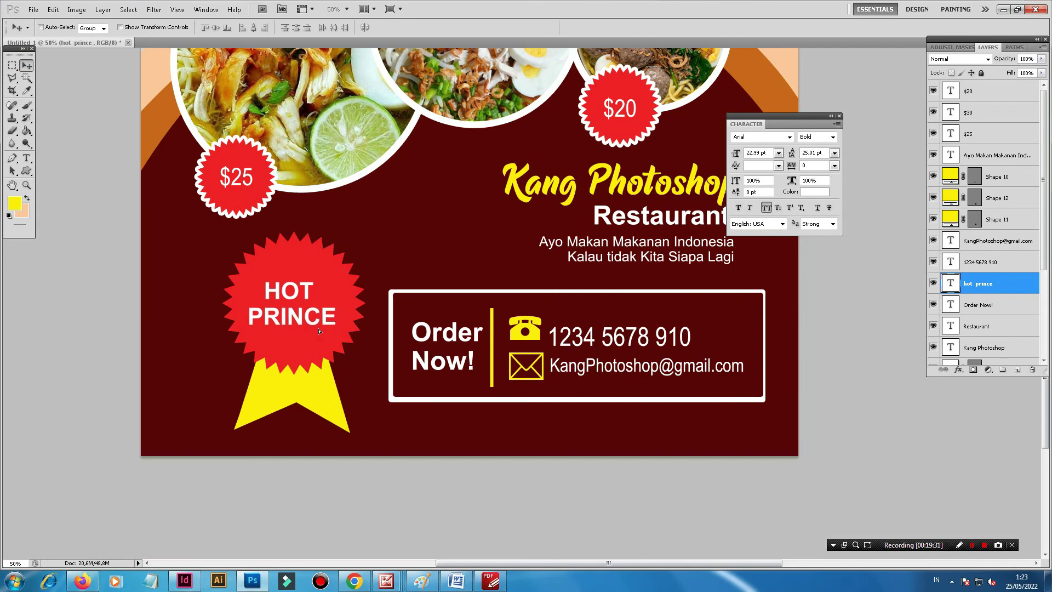
Step: Draw the first yellow triangular ray beside the badge as a Pen-tool shape
left_click(12, 158)
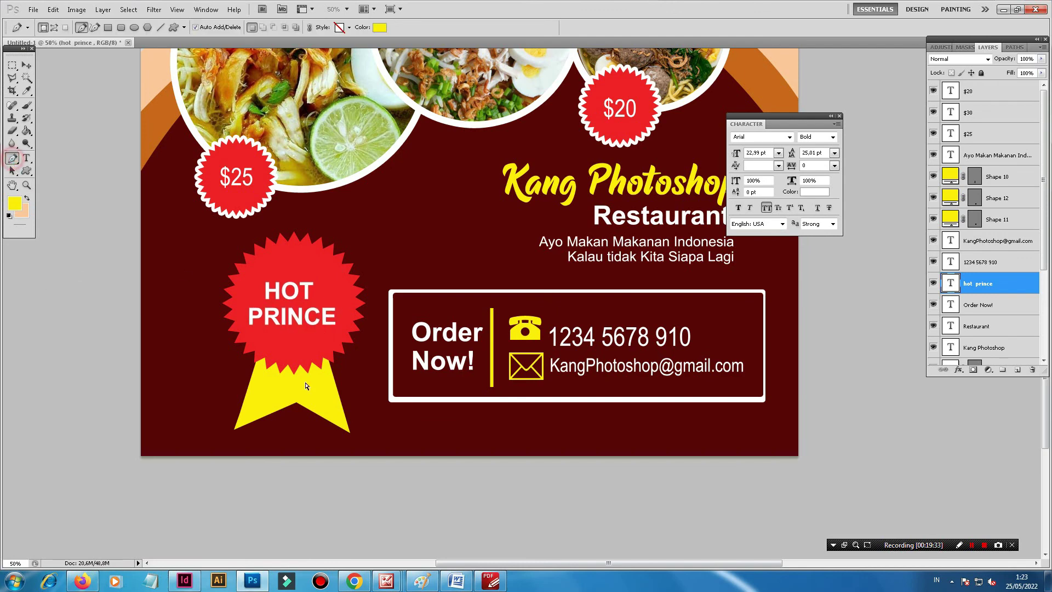
left_click(310, 407)
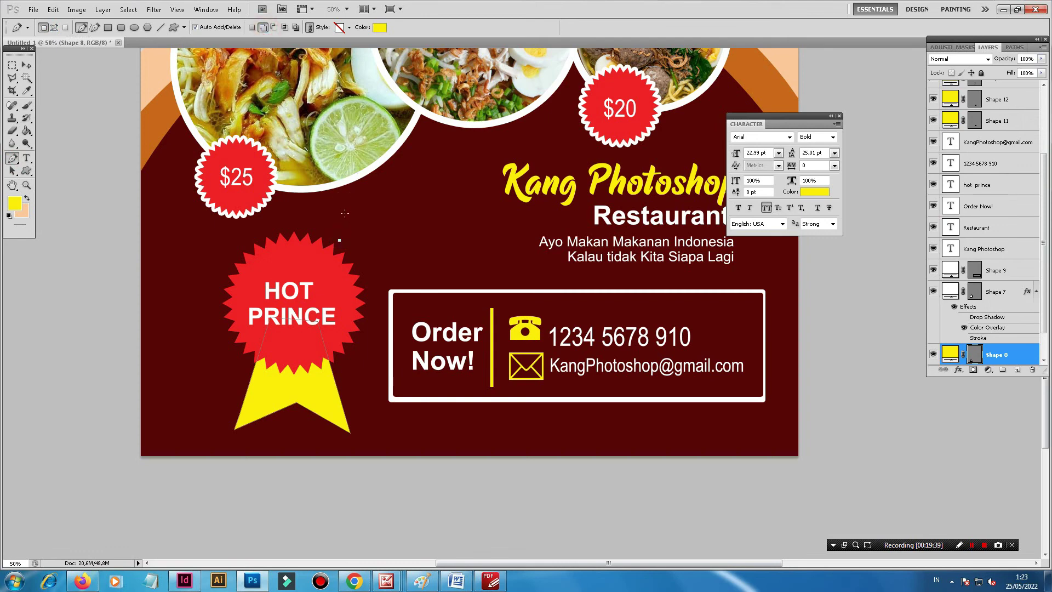
left_click(344, 213)
left_click_drag(346, 213, 350, 202)
left_click(373, 207)
left_click(339, 240)
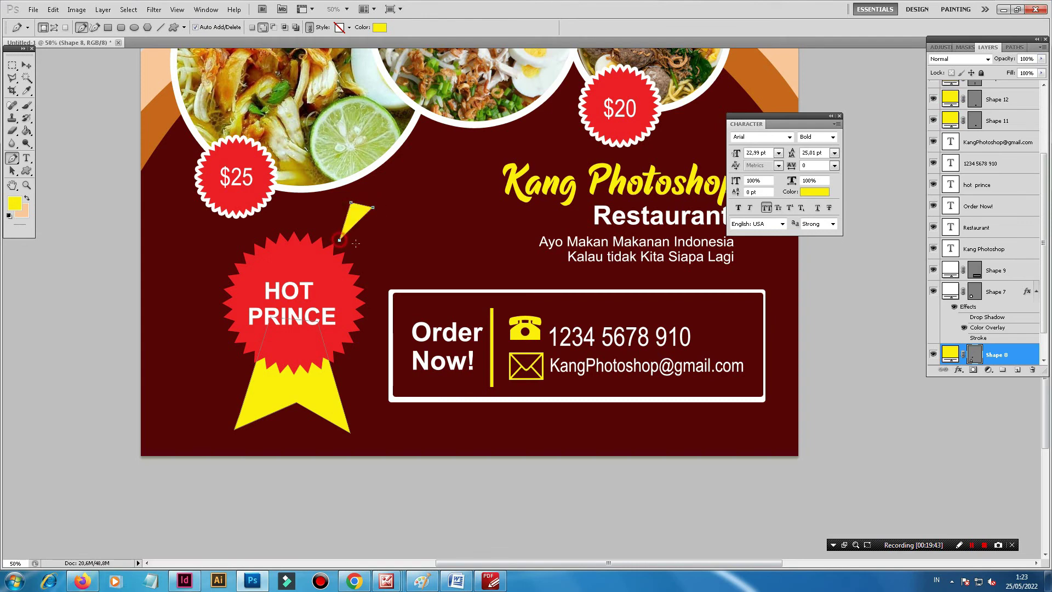
Step: Draw a narrower second ray beside the badge and a third ray below it
left_click(398, 233)
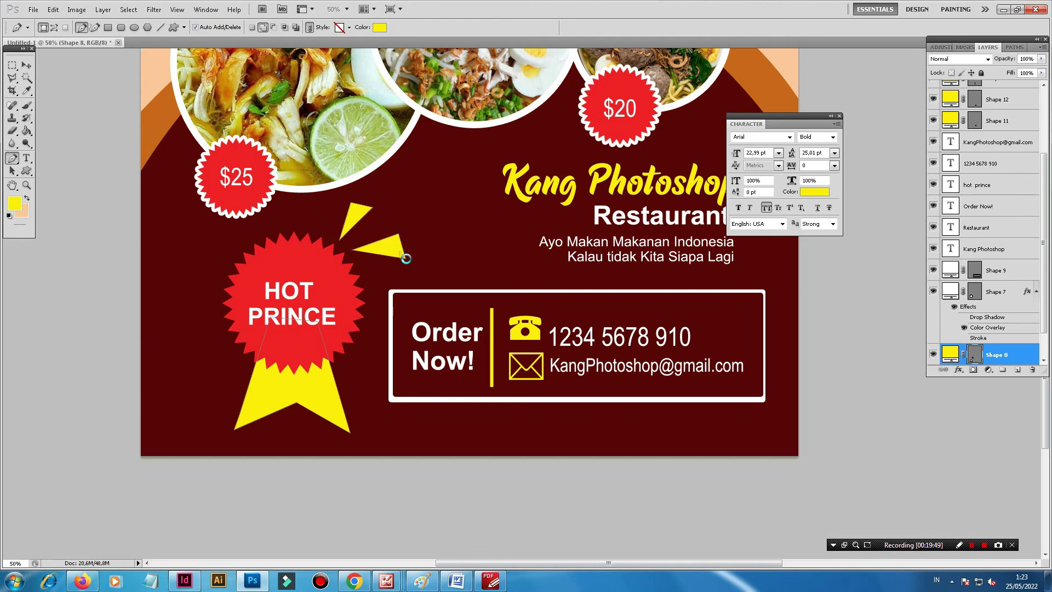
left_click_drag(401, 251, 404, 250)
left_click(375, 270)
left_click(363, 269)
left_click(398, 270)
left_click(402, 279)
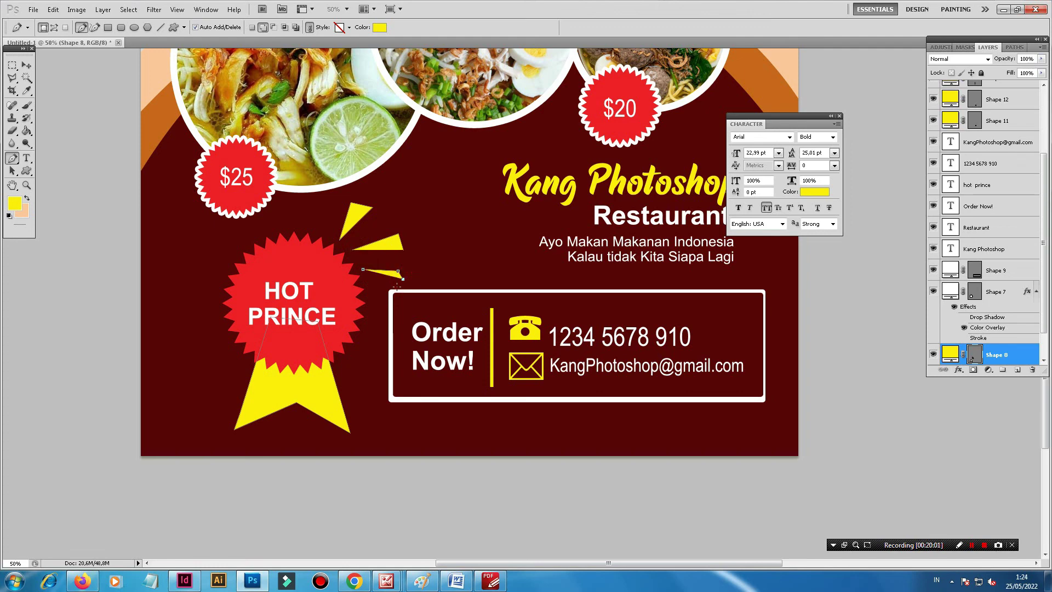
left_click(396, 285)
left_click(362, 269)
Step: Try reshaping the middle ray's tip, undo the mistake, and reselect the HOT PRINCE text layer
left_click(398, 234)
left_click(409, 238)
left_click(404, 250)
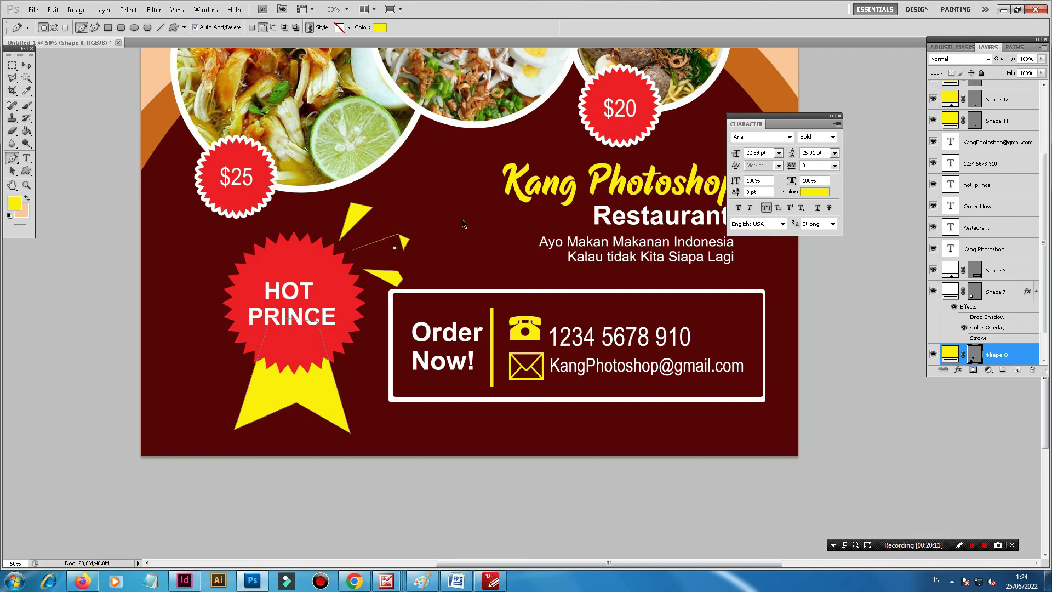
key("ctrl+z")
left_click(956, 186)
left_click(25, 65)
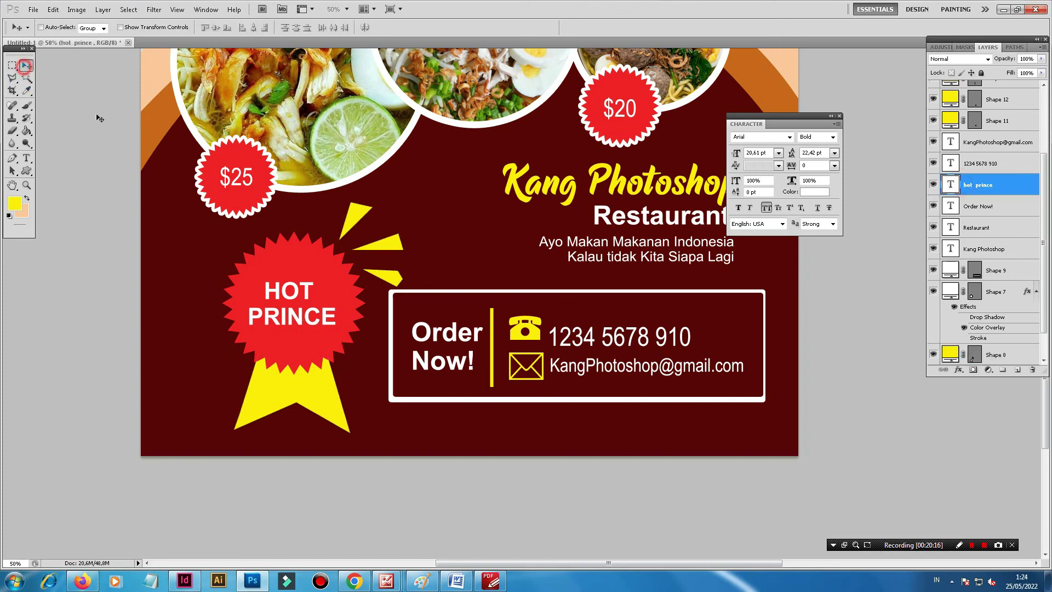
Step: Select the Order Now! text, divider, icons, phone number and e-mail layers together
right_click(454, 328)
left_click(466, 335)
right_click(494, 342)
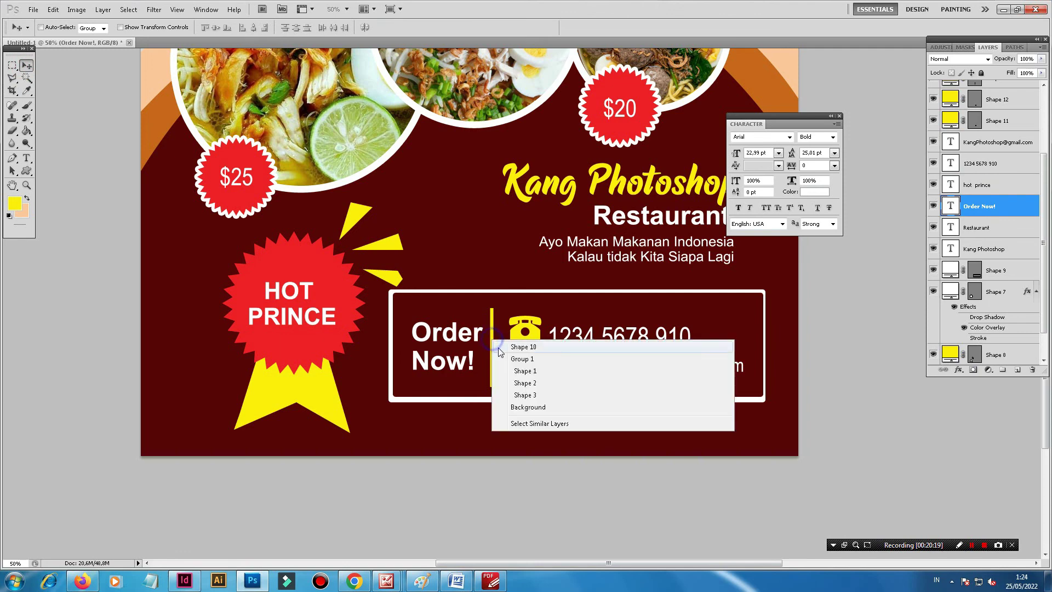
left_click(504, 276)
right_click(509, 327)
left_click(517, 336, "shift")
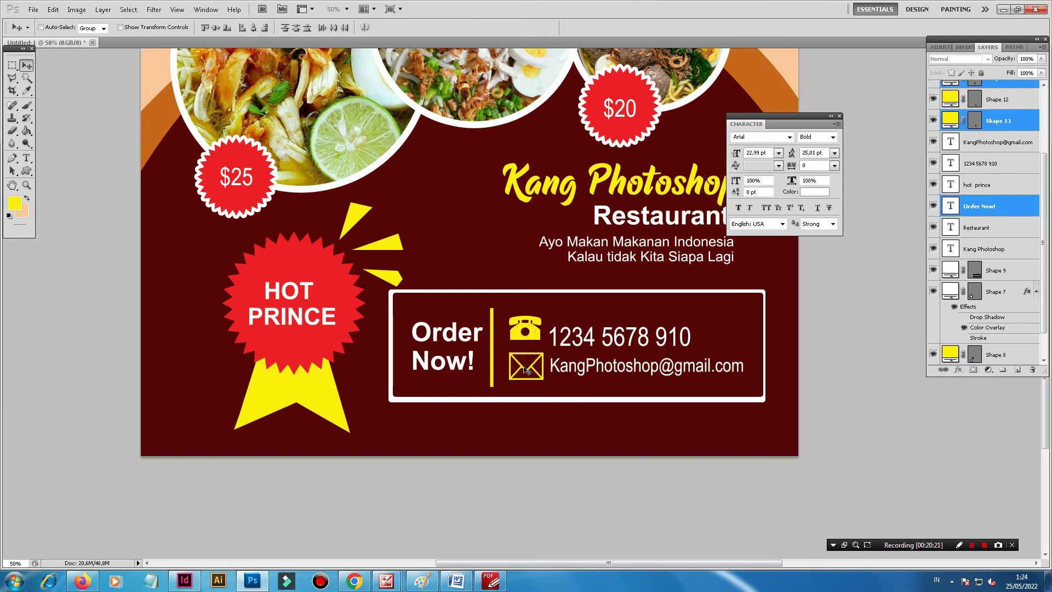
right_click(523, 366)
left_click(542, 369, "shift")
right_click(583, 344)
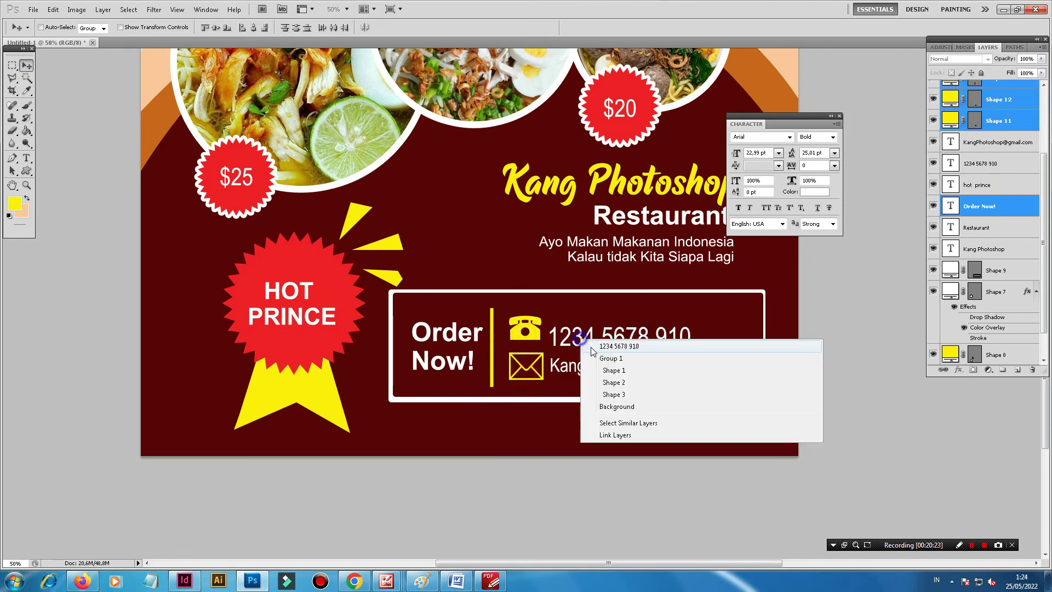
left_click(592, 344, "shift")
right_click(589, 365)
left_click(594, 368, "shift")
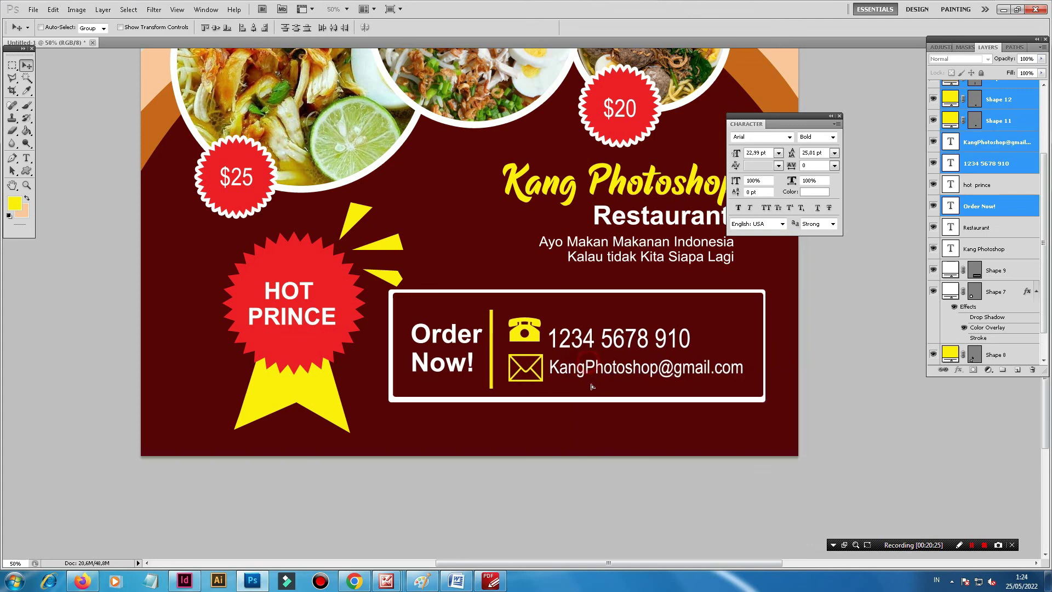
Step: Add the white frame and shift the whole contact box lower and right, then zoom out
left_click_drag(592, 366, 596, 389)
key("ctrl+z")
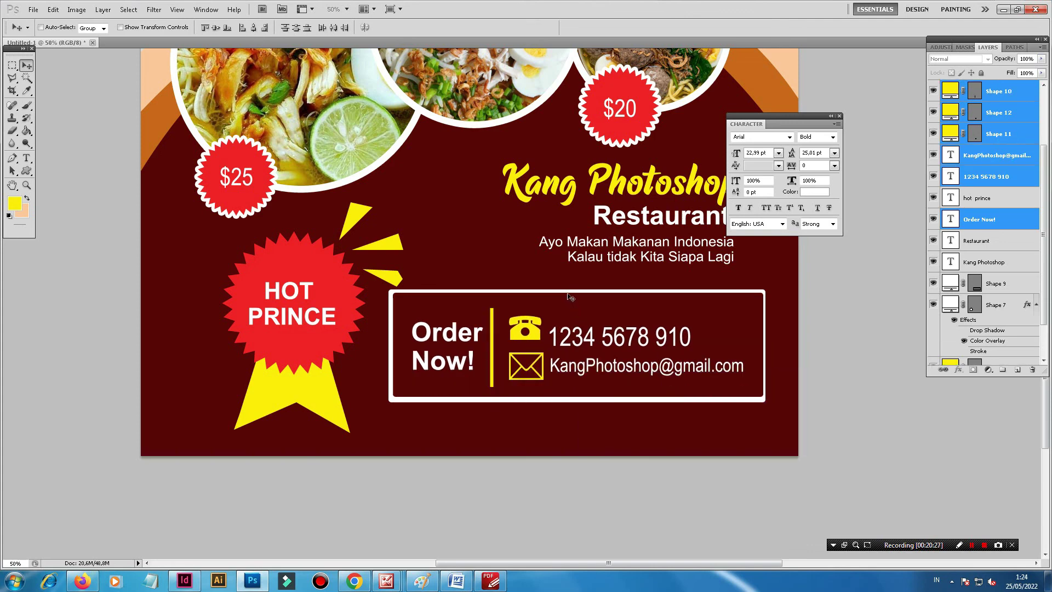
right_click(563, 291)
left_click(580, 294, "shift")
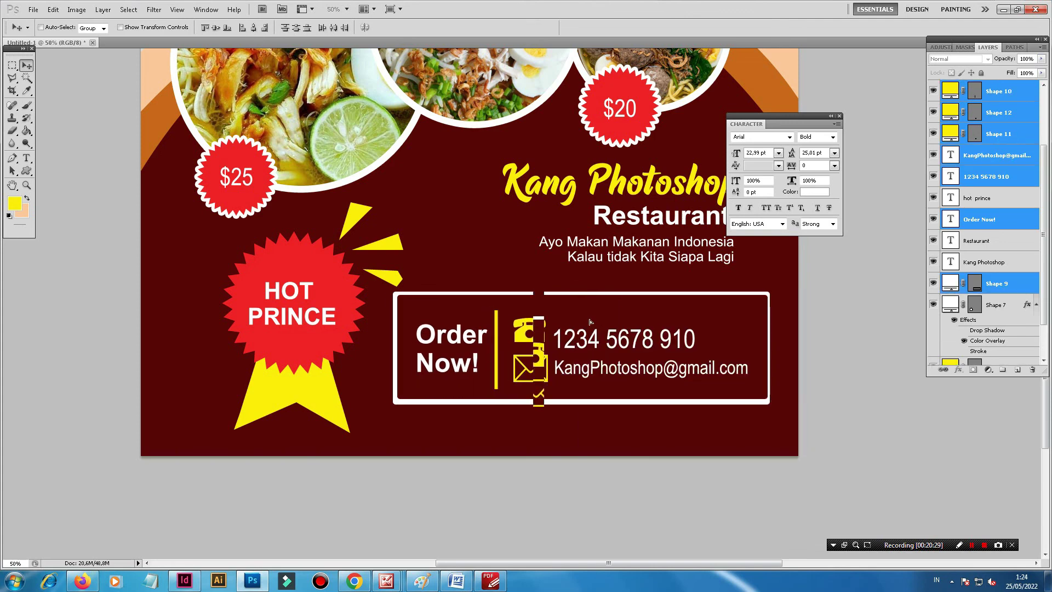
left_click_drag(587, 295, 592, 320)
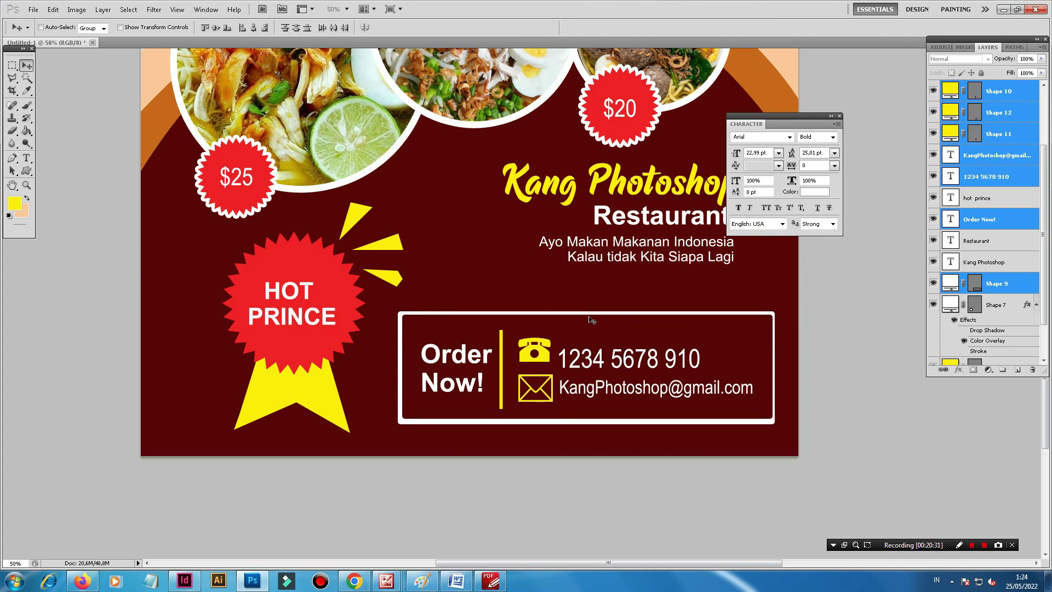
key("ctrl+minus")
key("ctrl+minus")
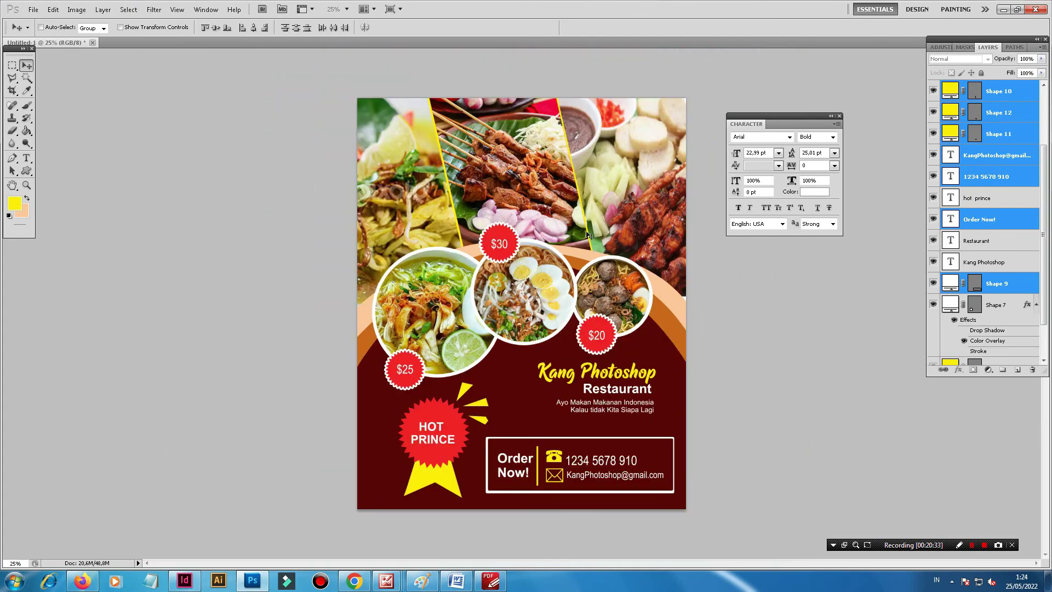
Step: Group the layers from $20 down to Shape 8 into Group 2 and start saving
scroll(983, 210, "up", 2)
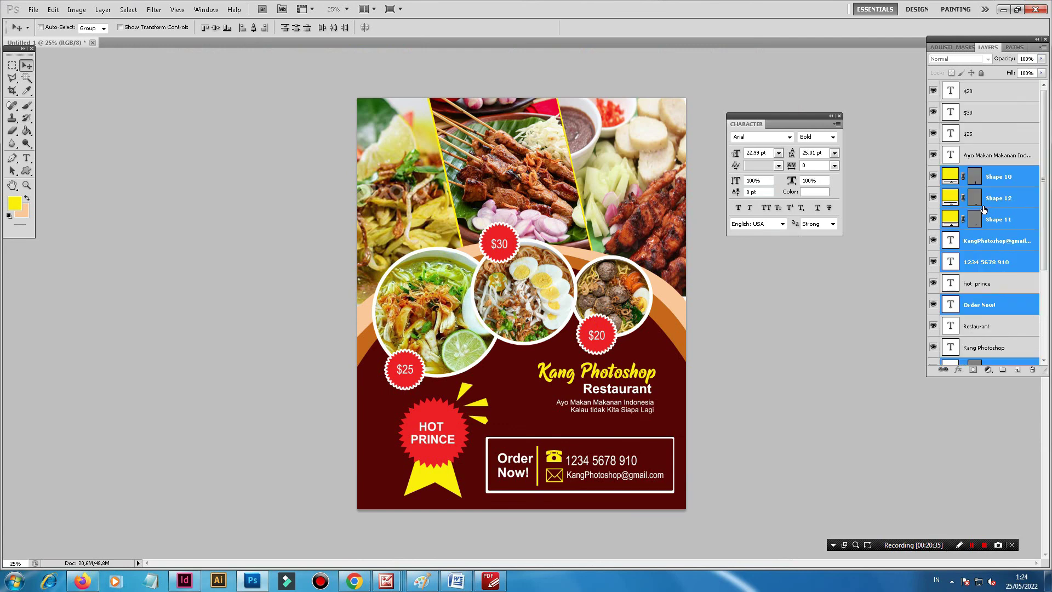
left_click(994, 97)
scroll(986, 192, "down", 3)
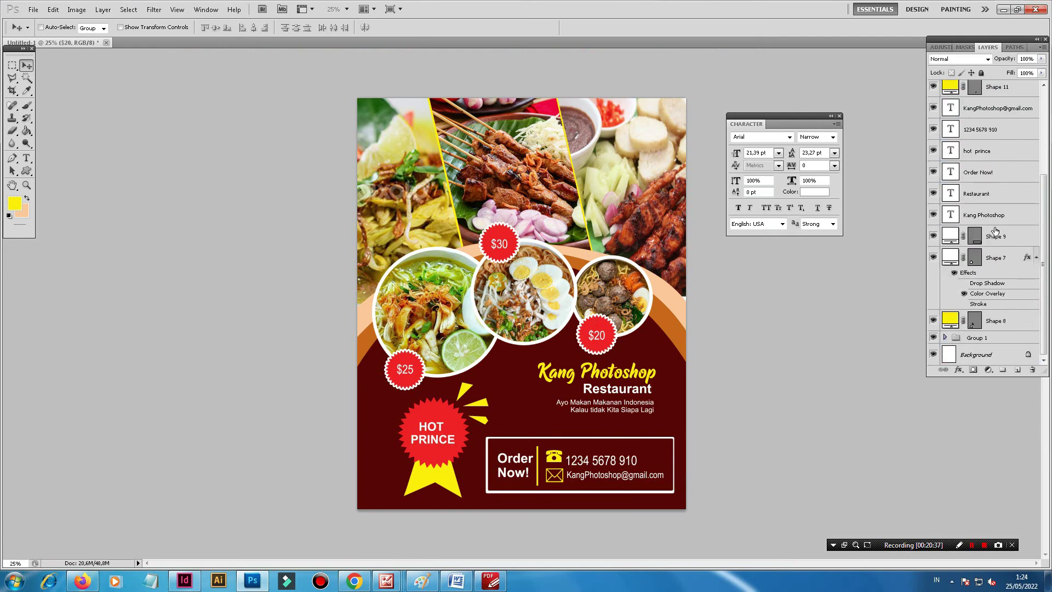
left_click(1006, 320, "shift")
left_click_drag(994, 320, 1002, 369)
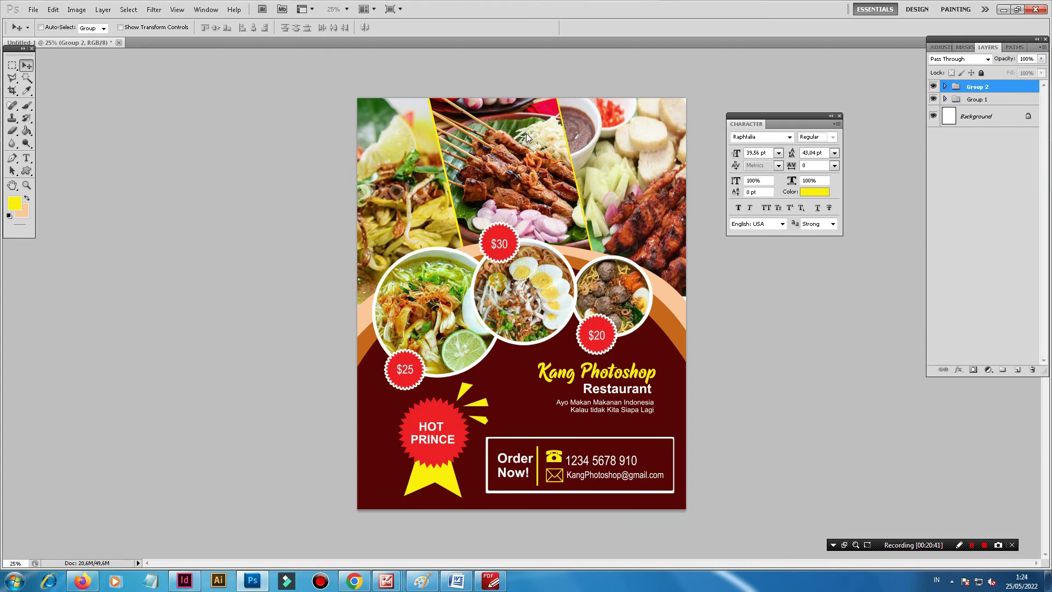
key("ctrl+s")
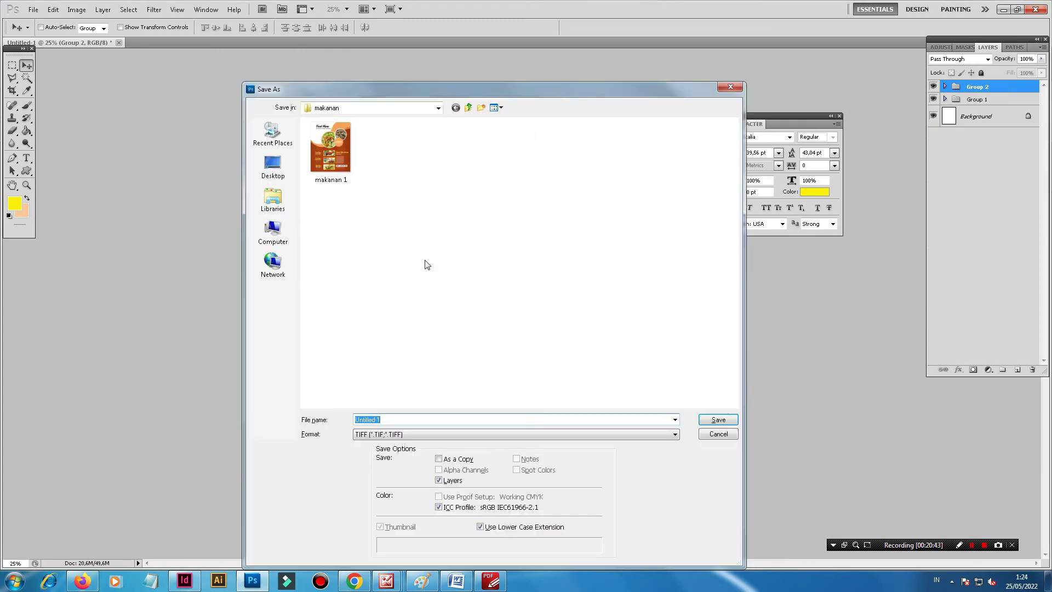
Step: Save the flyer as 'makanan 1' TIFF, accepting TIFF options and the layers size warning
left_click(337, 156)
left_click(421, 419)
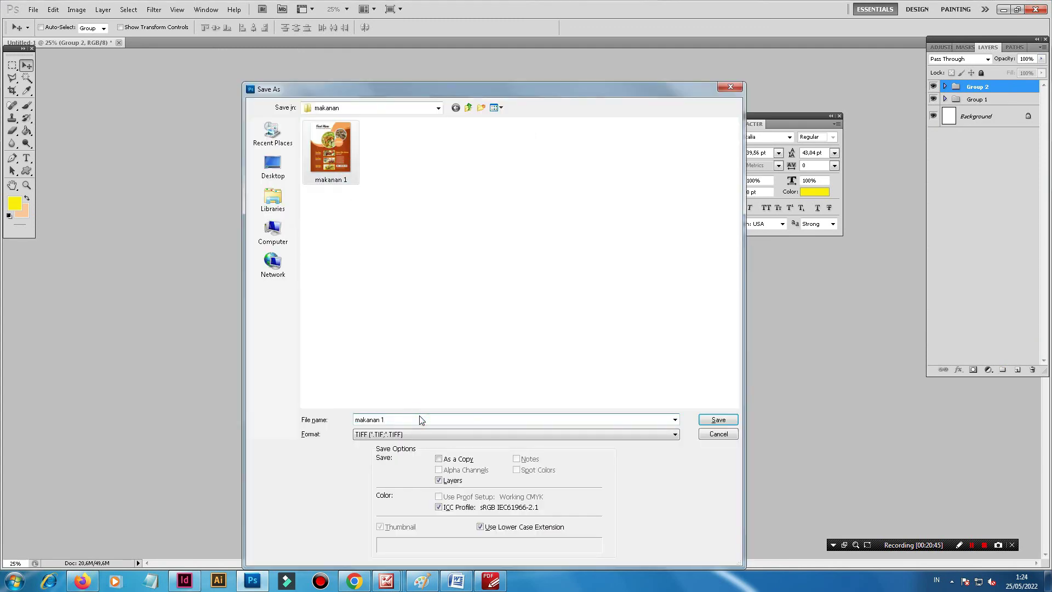
key("Return")
key("Return")
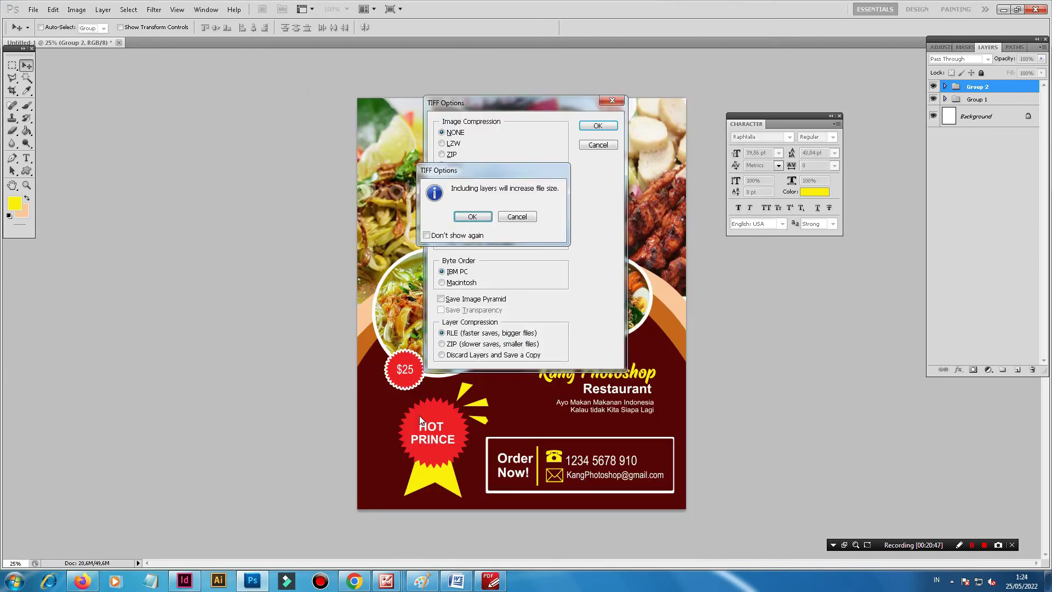
key("Return")
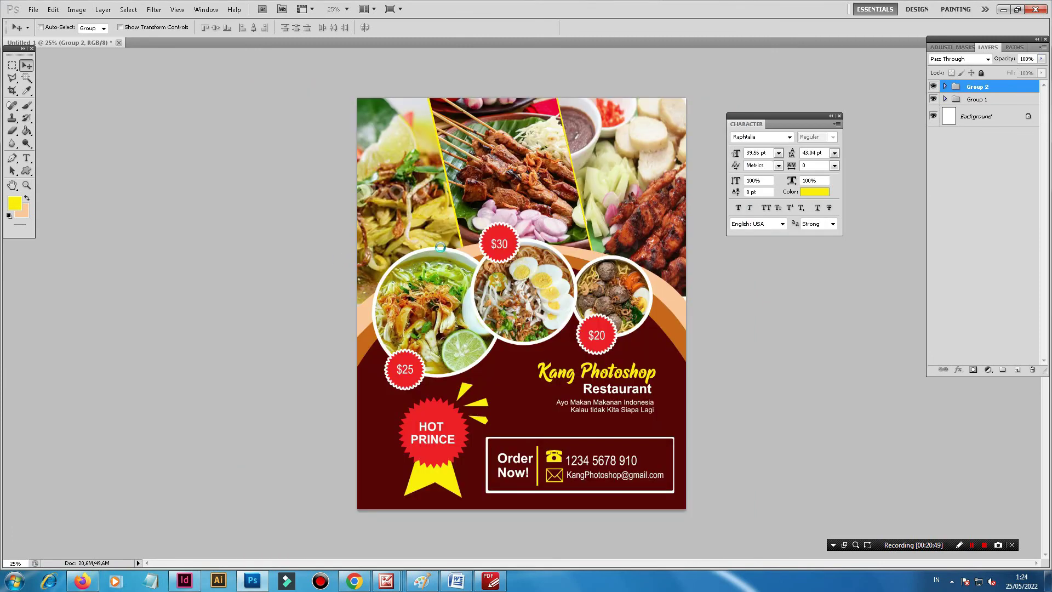